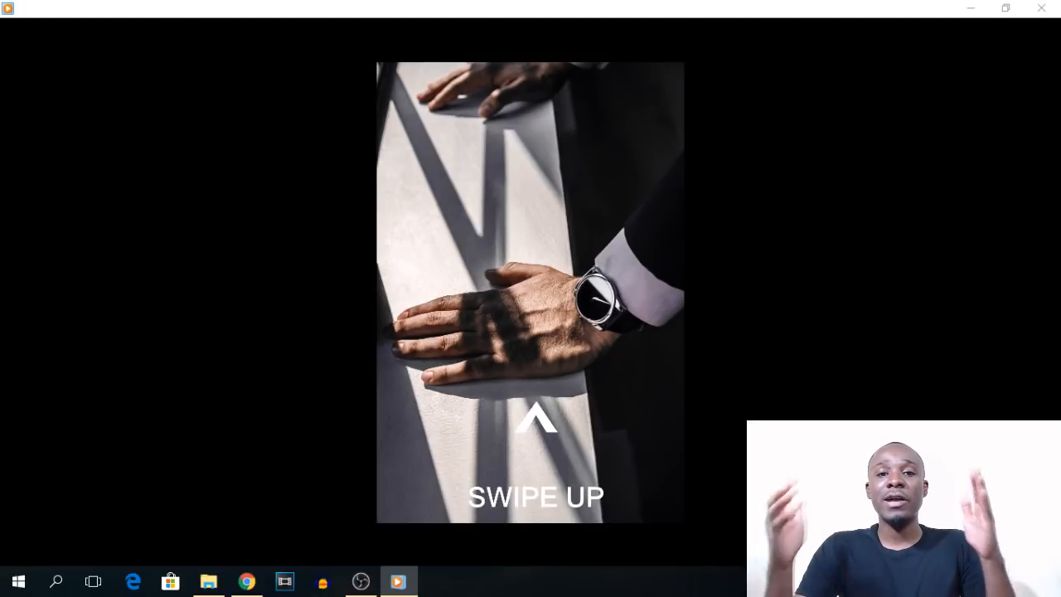
- Preview the Instagram Story Ad Template video
{"action": "mouse_move", "coordinate": [647, 482]}
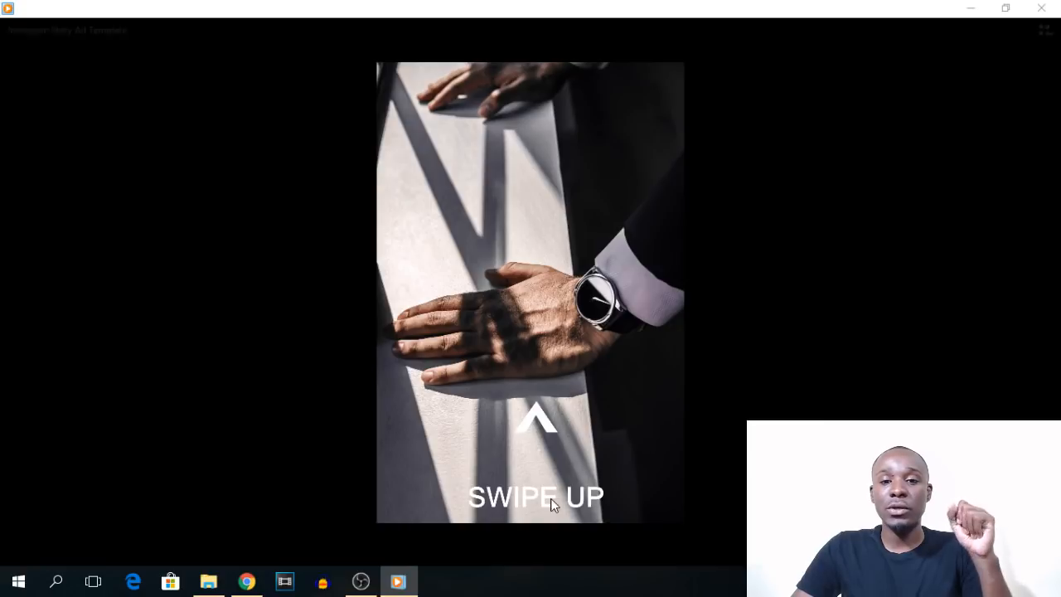
{"action": "left_click", "coordinate": [539, 550]}
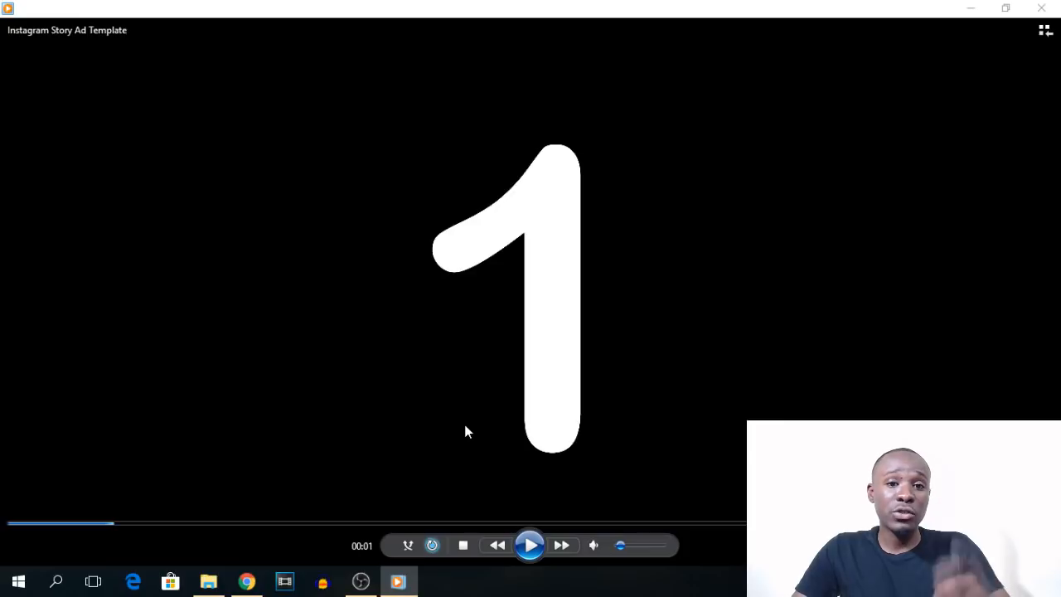
- Switch to Chrome, close the Instagram Stories Specs spreadsheet and show the Burst page with stock photos of men
{"action": "left_click", "coordinate": [247, 581]}
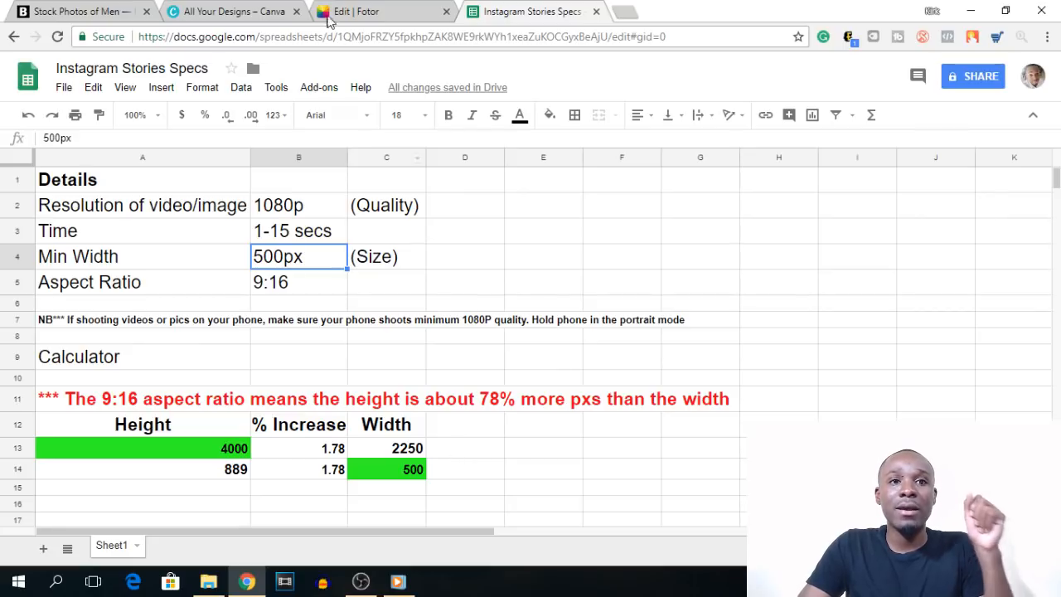
{"action": "left_click", "coordinate": [596, 12]}
{"action": "left_click", "coordinate": [113, 8]}
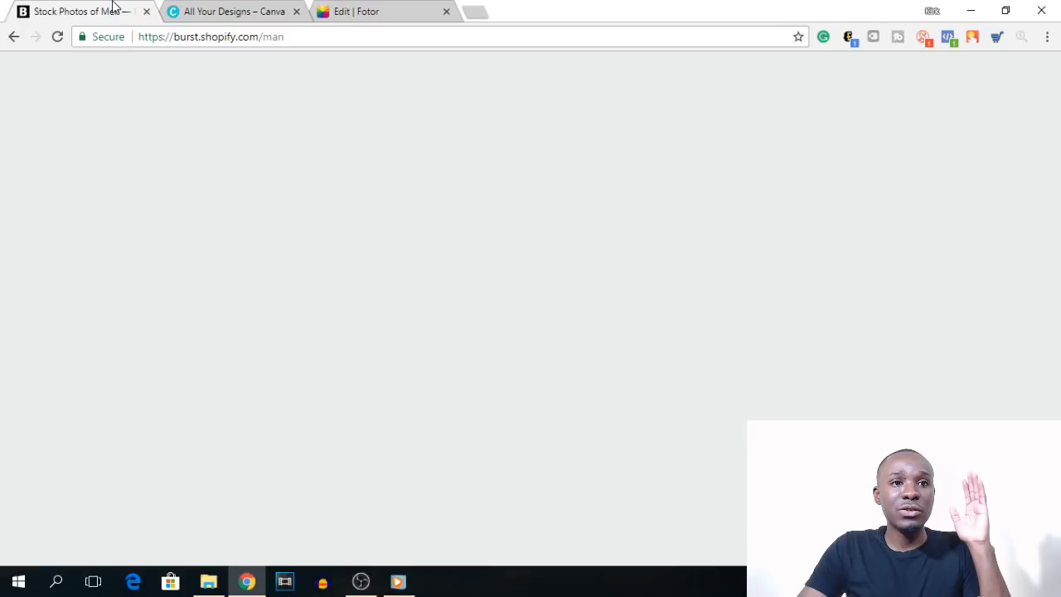
{"action": "left_click", "coordinate": [397, 580]}
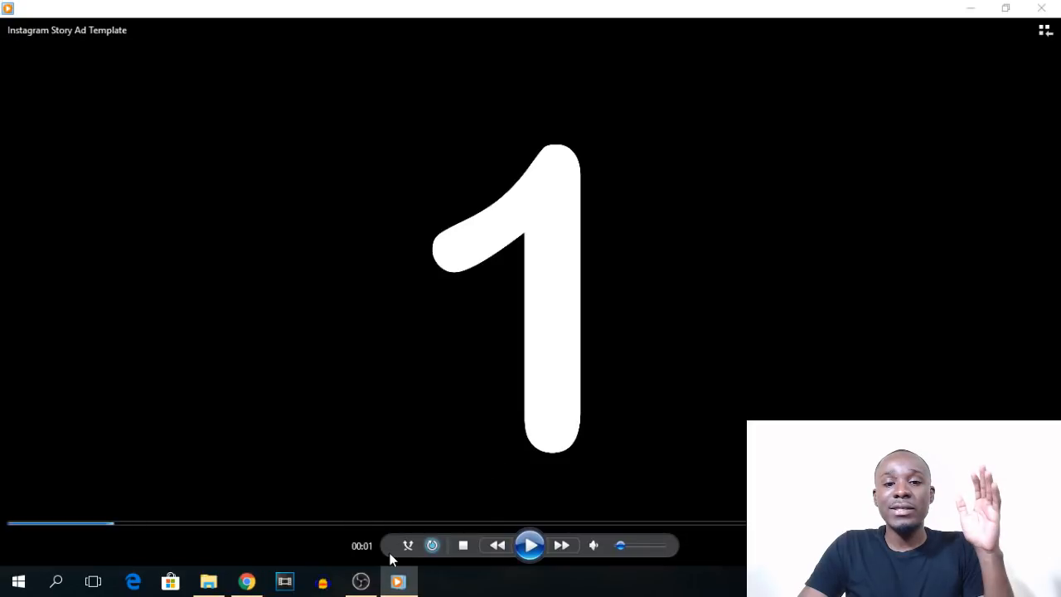
{"action": "left_click", "coordinate": [405, 588]}
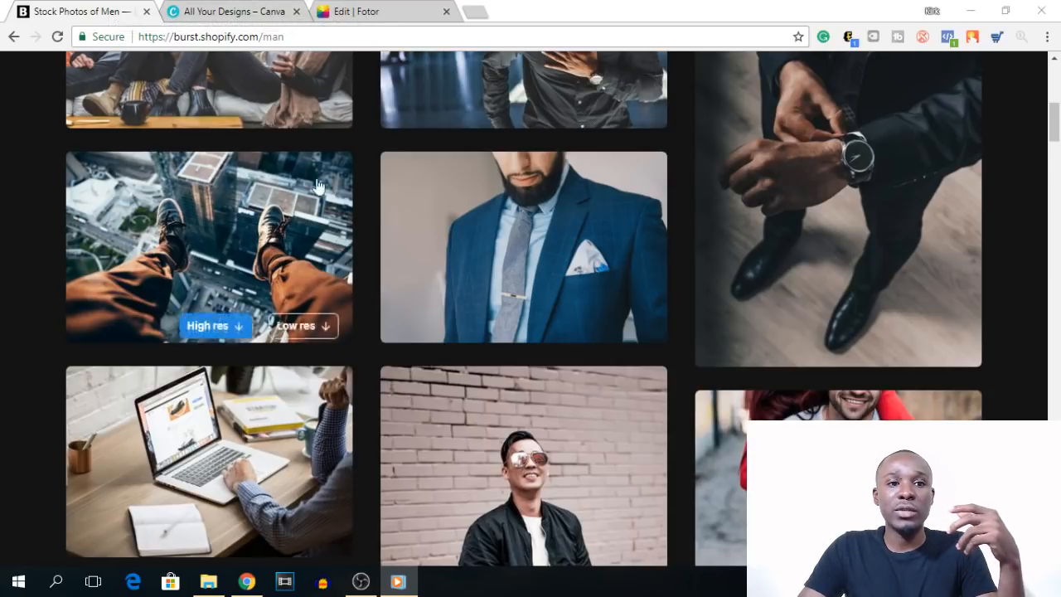
- Browse the Burst pictures of men for a portrait-format photo that suits a watch story ad
{"action": "scroll", "coordinate": [634, 358], "scroll_direction": "up", "scroll_amount": 4}
{"action": "scroll", "coordinate": [419, 232], "scroll_direction": "up", "scroll_amount": 3}
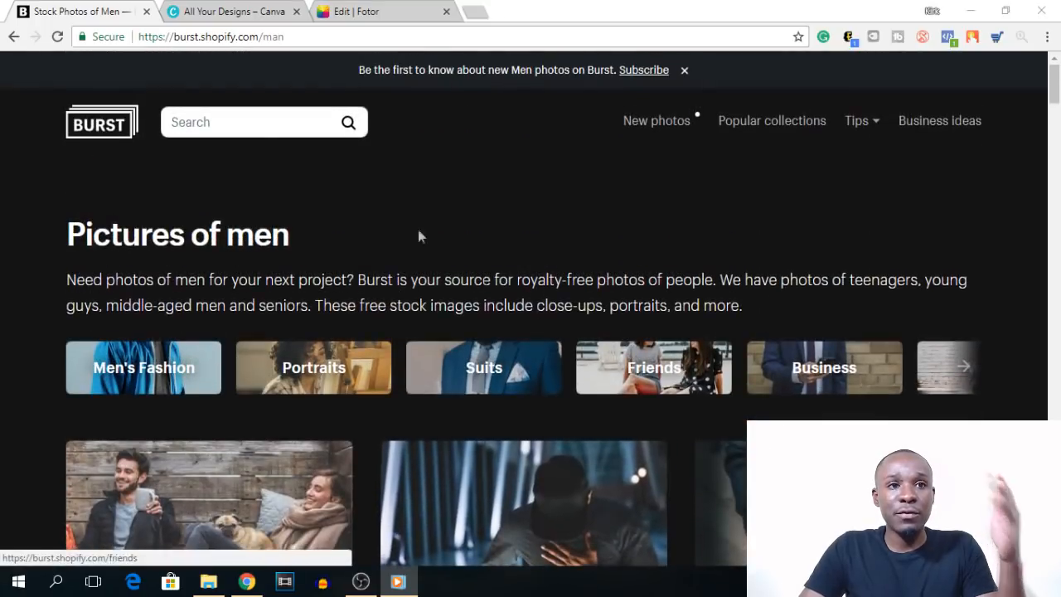
{"action": "scroll", "coordinate": [594, 225], "scroll_direction": "down", "scroll_amount": 2}
{"action": "scroll", "coordinate": [599, 235], "scroll_direction": "down", "scroll_amount": 10}
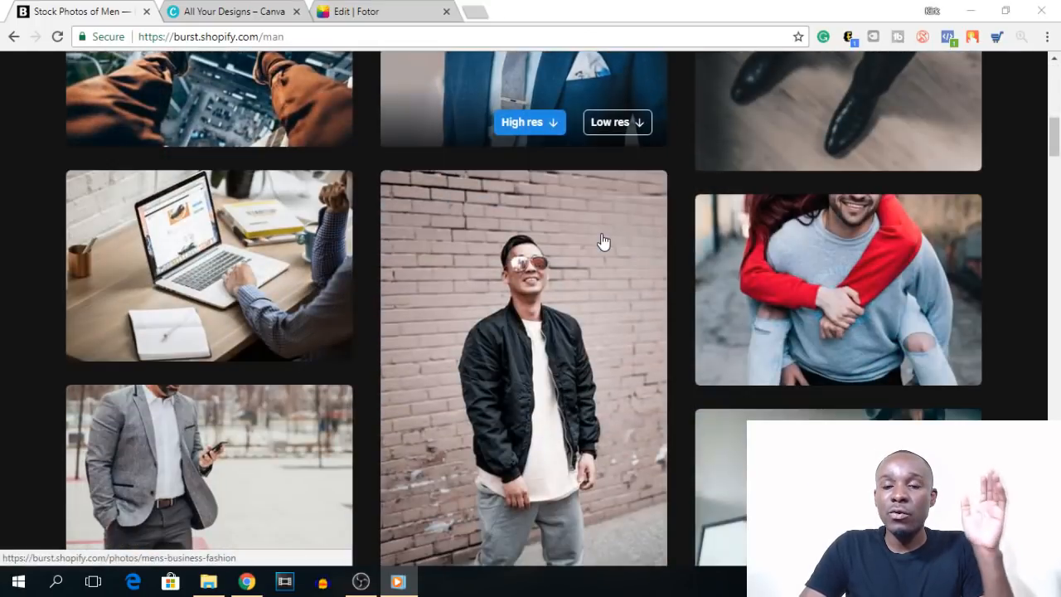
{"action": "scroll", "coordinate": [602, 240], "scroll_direction": "down", "scroll_amount": 5}
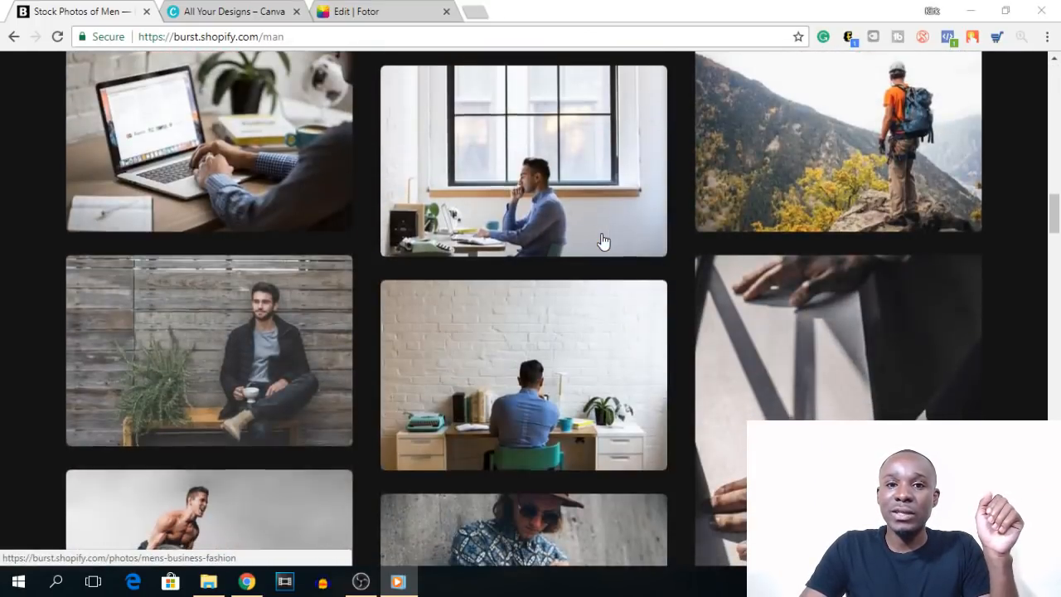
{"action": "scroll", "coordinate": [738, 253], "scroll_direction": "up", "scroll_amount": 12}
{"action": "scroll", "coordinate": [721, 226], "scroll_direction": "up", "scroll_amount": 5}
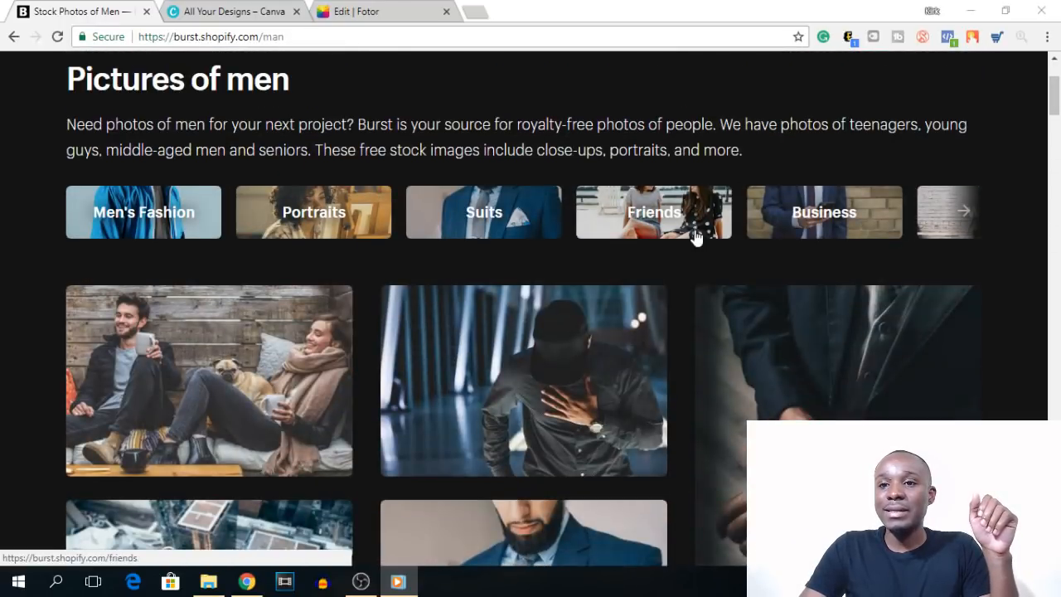
{"action": "scroll", "coordinate": [829, 379], "scroll_direction": "down", "scroll_amount": 4}
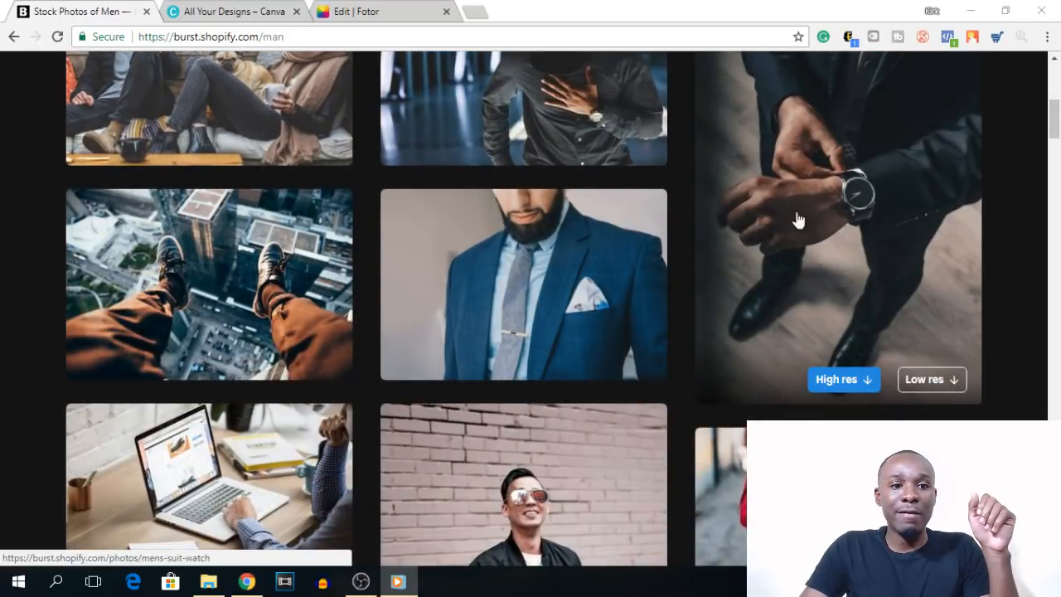
{"action": "scroll", "coordinate": [836, 207], "scroll_direction": "down", "scroll_amount": 12}
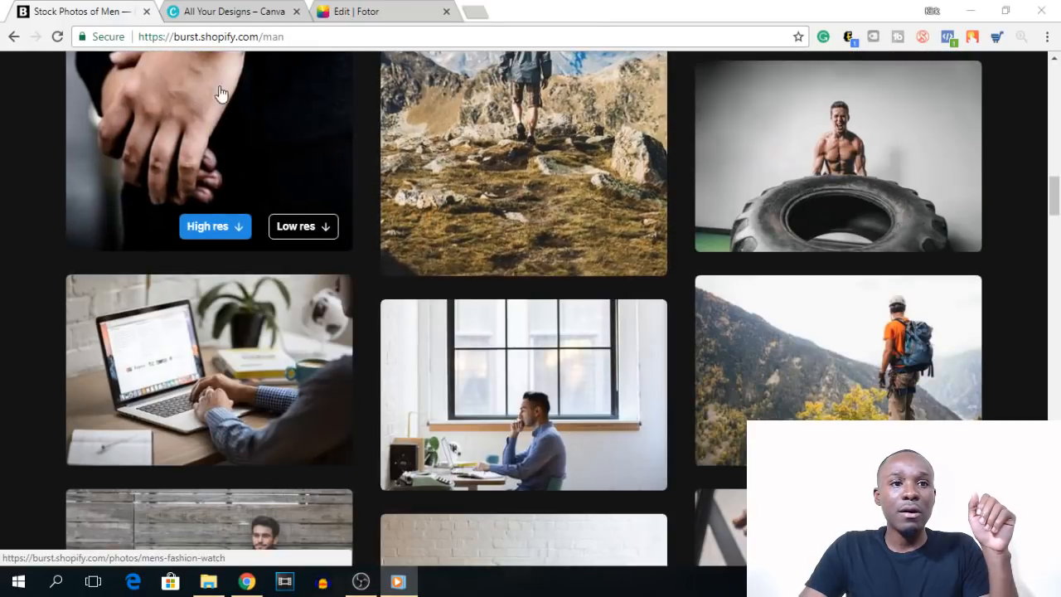
{"action": "scroll", "coordinate": [834, 254], "scroll_direction": "up", "scroll_amount": 10}
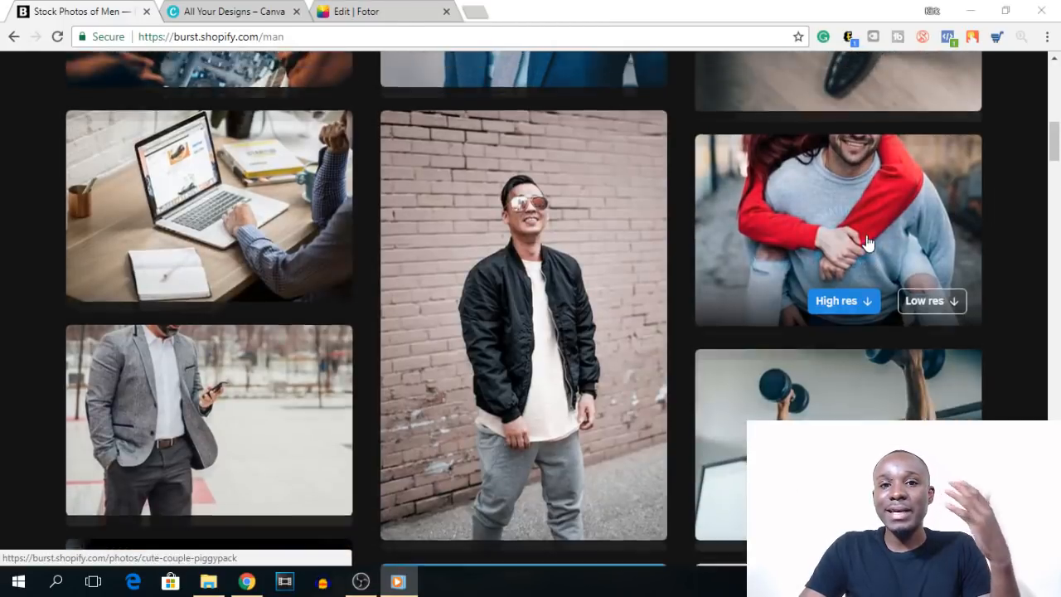
{"action": "scroll", "coordinate": [854, 239], "scroll_direction": "up", "scroll_amount": 3}
{"action": "scroll", "coordinate": [837, 266], "scroll_direction": "down", "scroll_amount": 6}
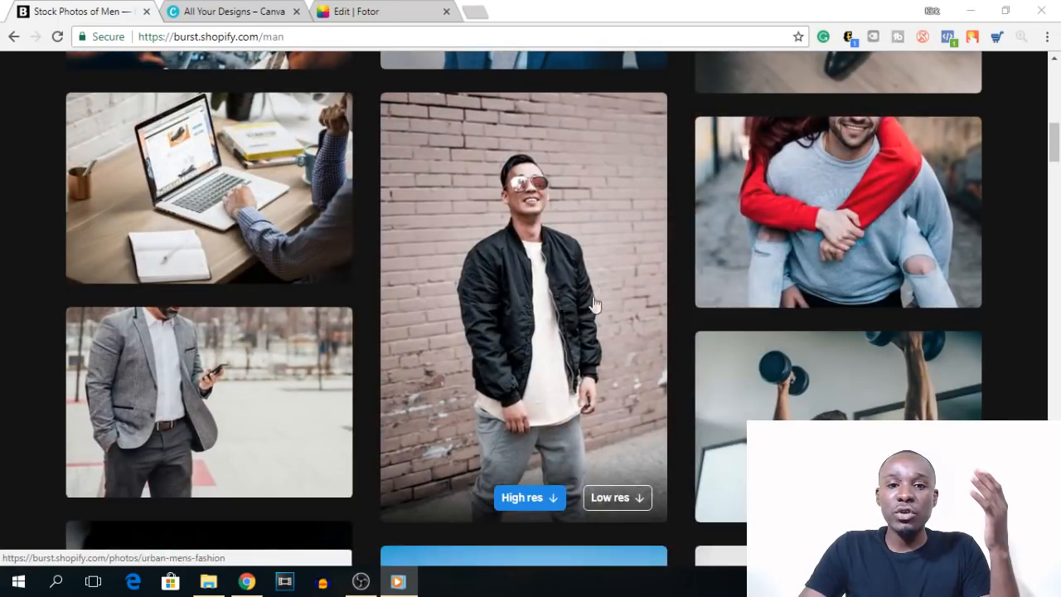
{"action": "scroll", "coordinate": [537, 167], "scroll_direction": "down", "scroll_amount": 4}
{"action": "scroll", "coordinate": [569, 237], "scroll_direction": "up", "scroll_amount": 5}
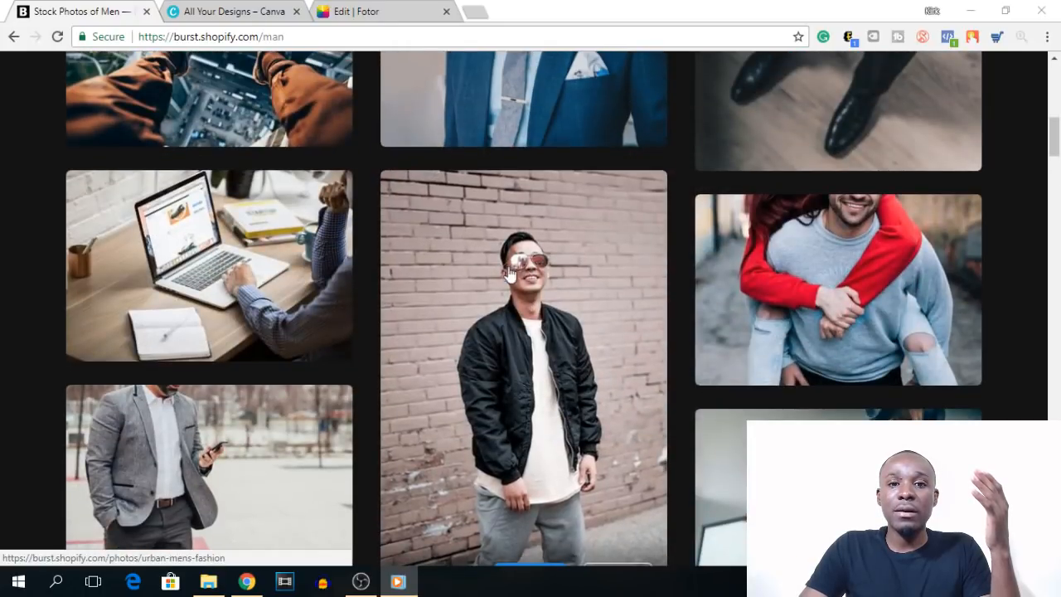
{"action": "scroll", "coordinate": [562, 274], "scroll_direction": "down", "scroll_amount": 3}
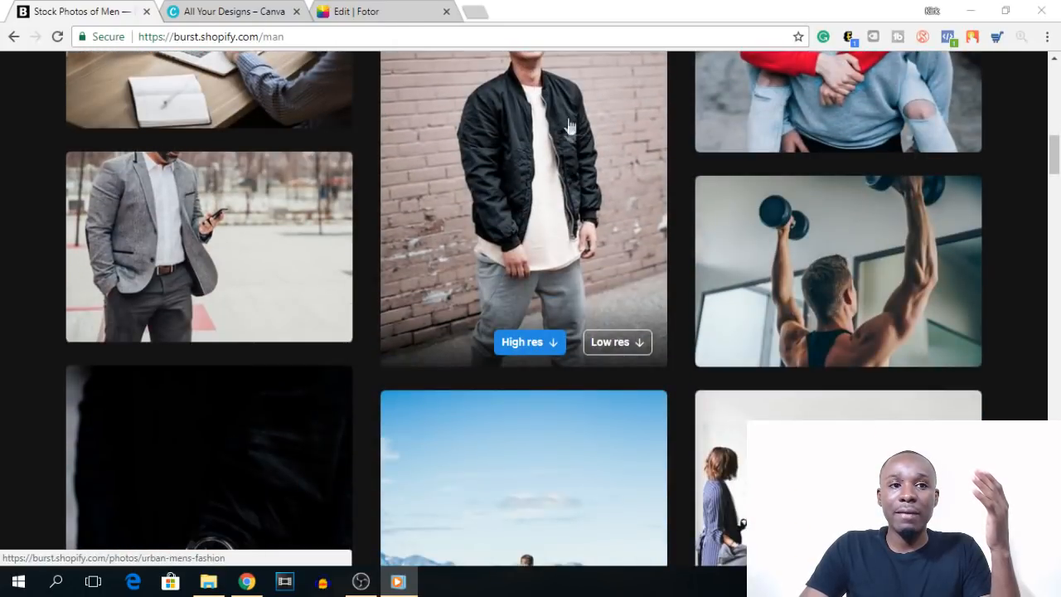
{"action": "scroll", "coordinate": [569, 119], "scroll_direction": "down", "scroll_amount": 10}
{"action": "scroll", "coordinate": [862, 276], "scroll_direction": "up", "scroll_amount": 2}
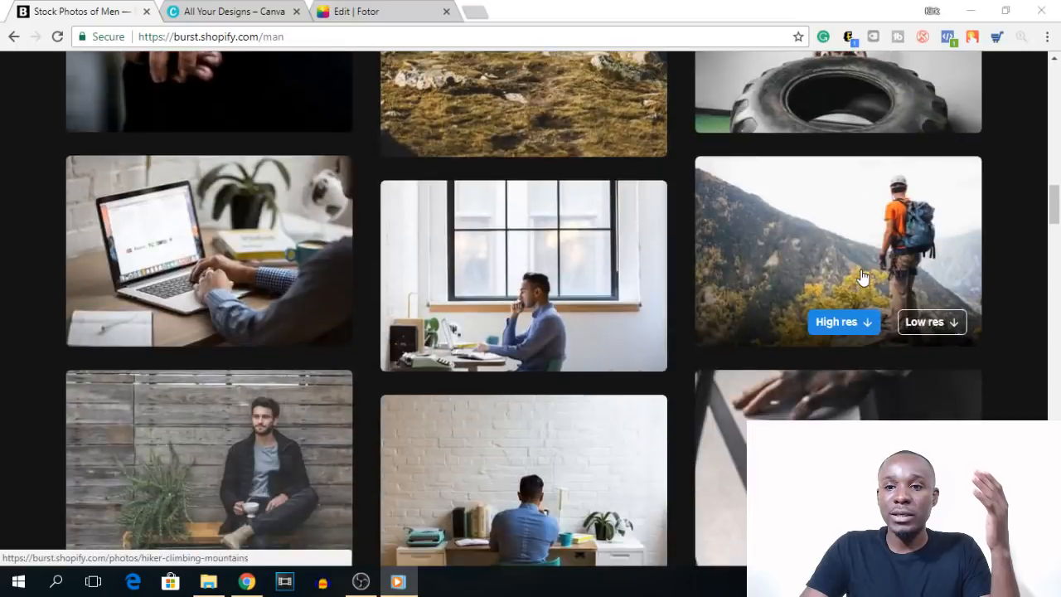
{"action": "scroll", "coordinate": [862, 276], "scroll_direction": "down", "scroll_amount": 8}
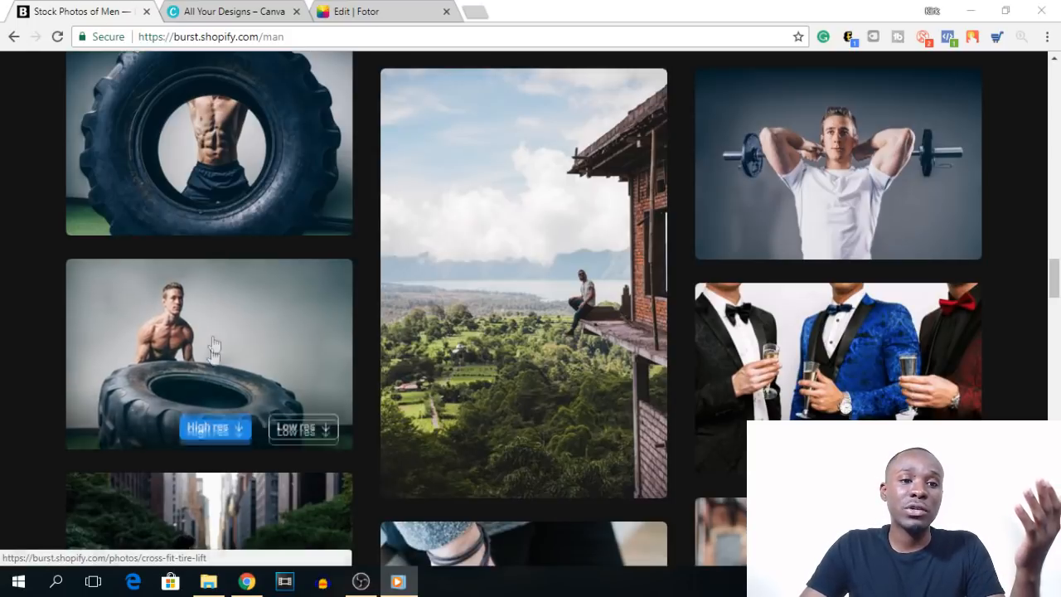
{"action": "scroll", "coordinate": [875, 272], "scroll_direction": "down", "scroll_amount": 15}
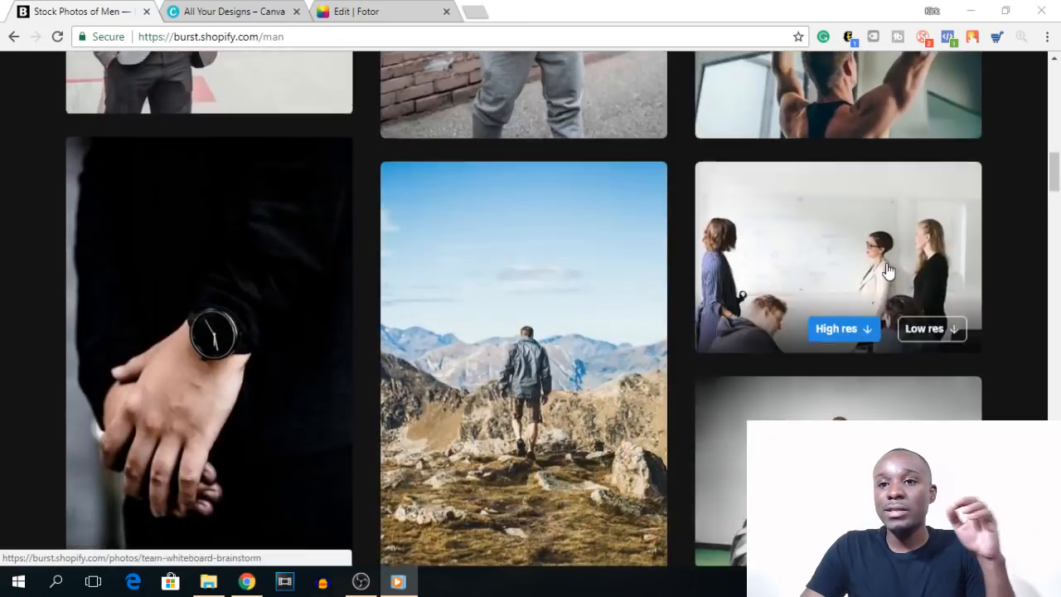
{"action": "scroll", "coordinate": [886, 273], "scroll_direction": "up", "scroll_amount": 9}
{"action": "scroll", "coordinate": [886, 273], "scroll_direction": "down", "scroll_amount": 5}
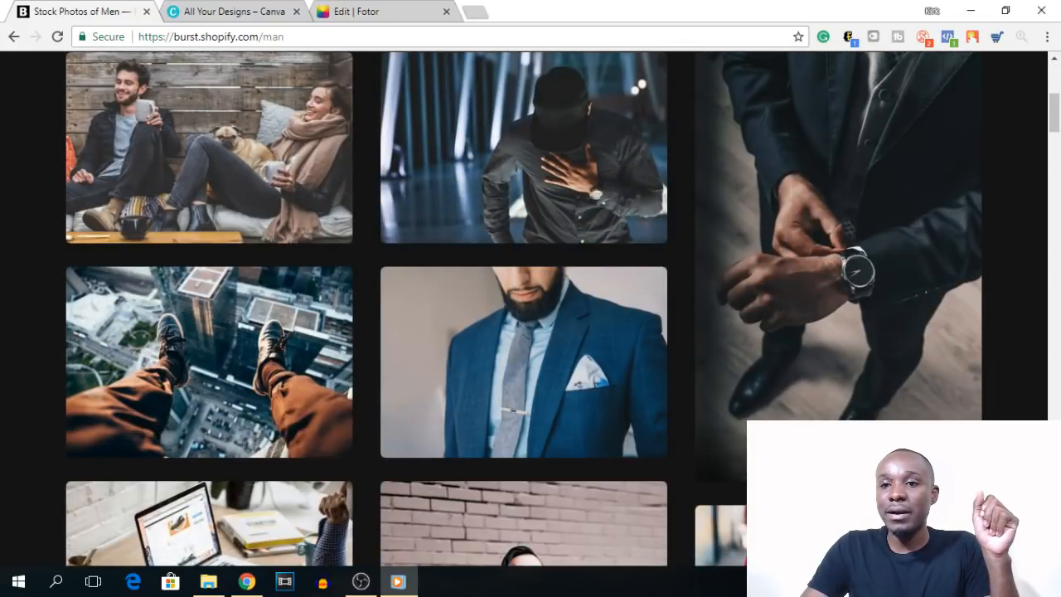
- Download the high-resolution photo of the man in a dark suit adjusting his watch
{"action": "left_click", "coordinate": [743, 460]}
{"action": "mouse_move", "coordinate": [539, 450]}
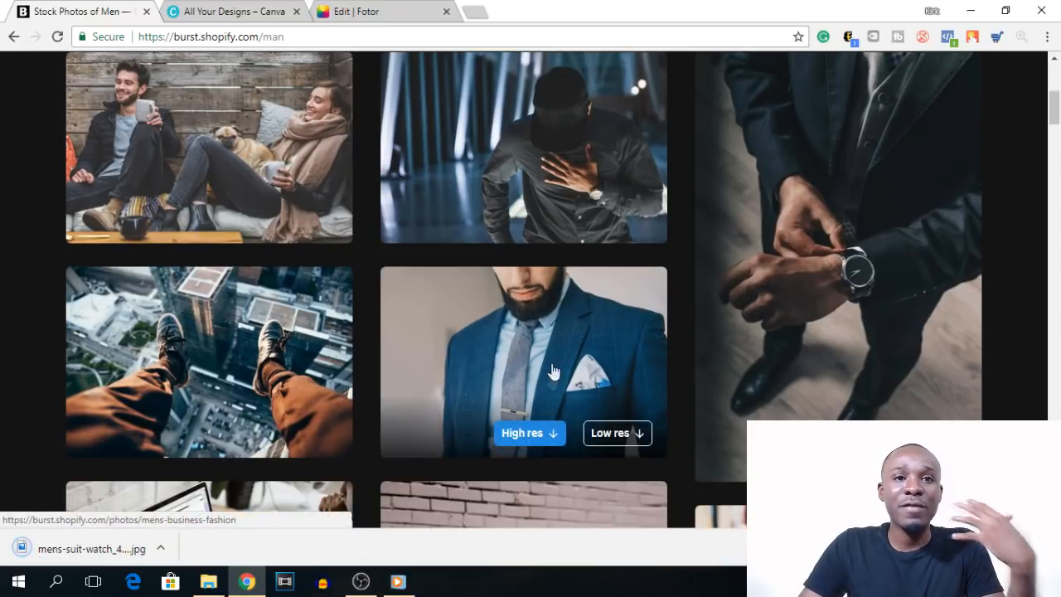
- Open the downloaded mens-suit-watch photo, check its dimensions in the file information and close the viewer
{"action": "left_click", "coordinate": [123, 547]}
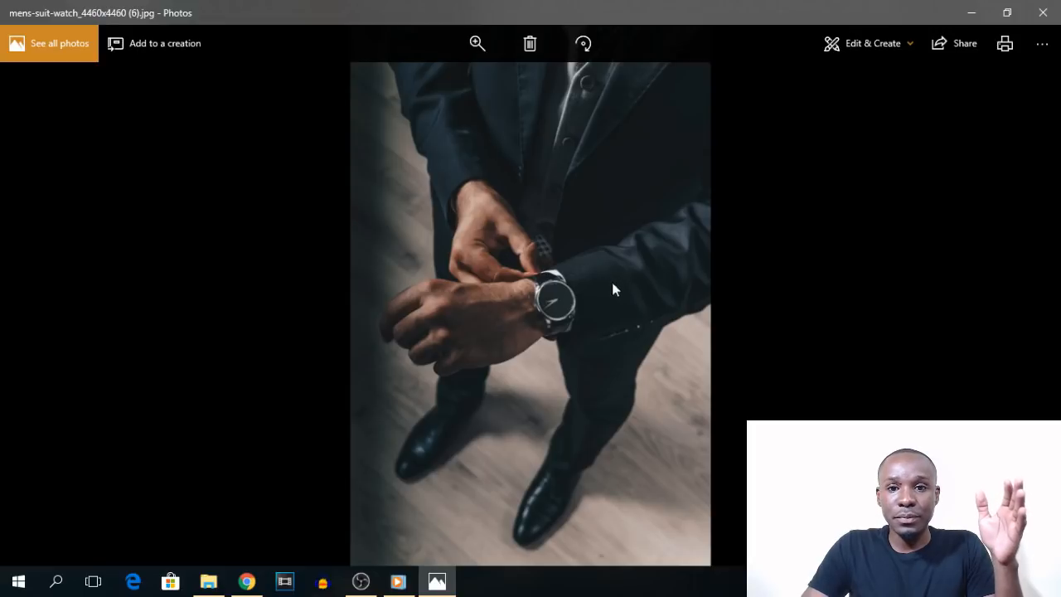
{"action": "right_click", "coordinate": [581, 295]}
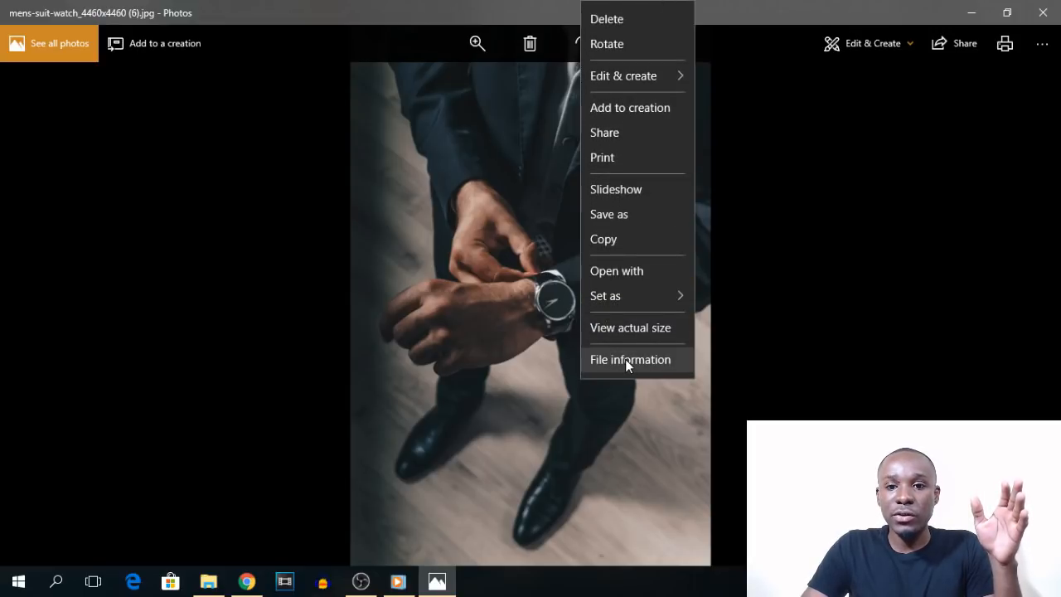
{"action": "left_click", "coordinate": [624, 359]}
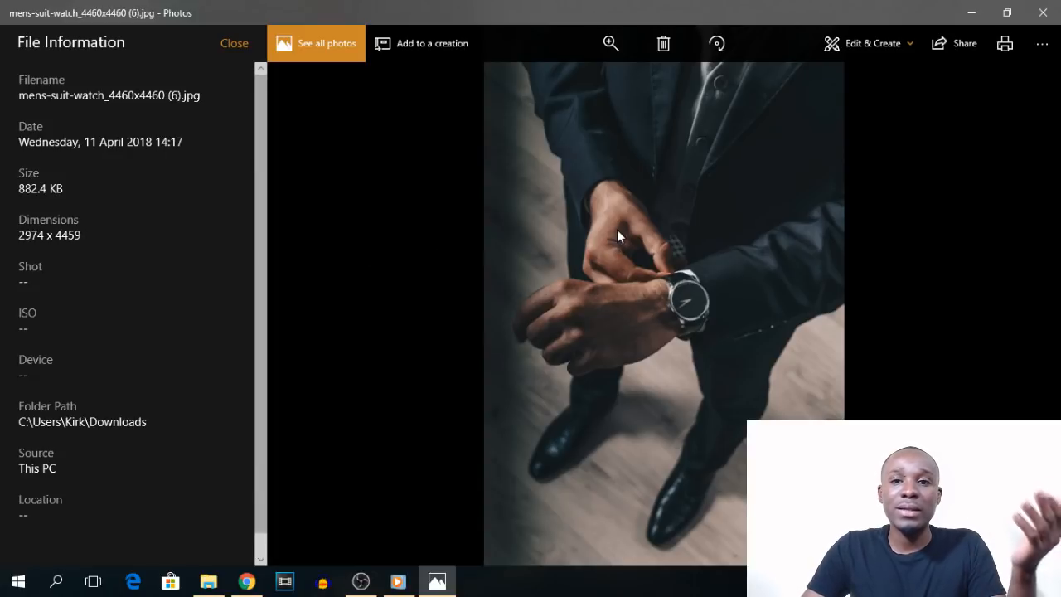
{"action": "left_click", "coordinate": [1043, 12]}
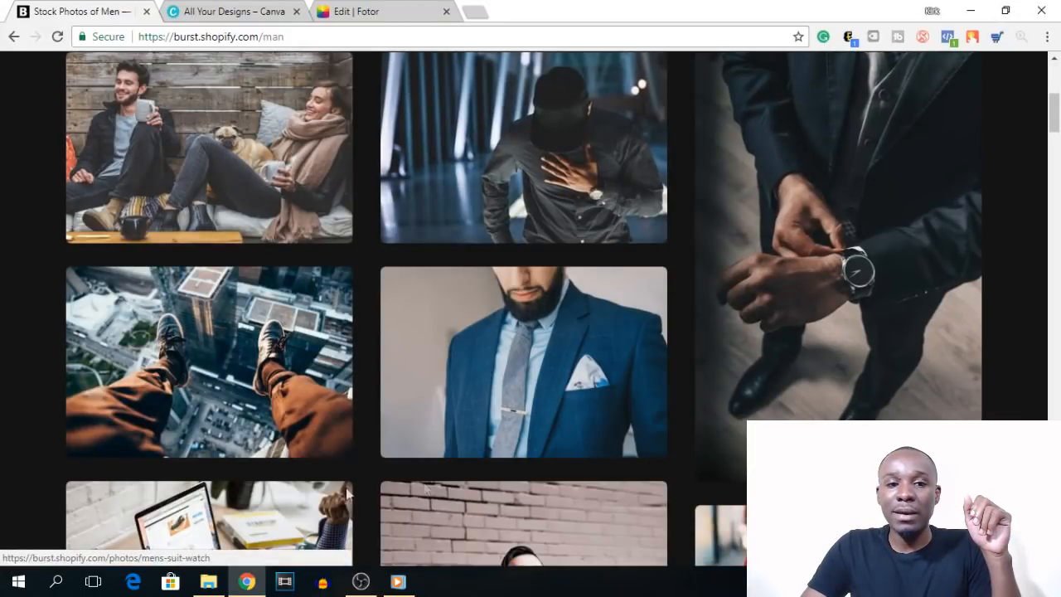
- Close the Burst page and open the mens-suit-watch photo from the Instagram Story Ads folder in the Fotor editor
{"action": "left_click", "coordinate": [147, 12]}
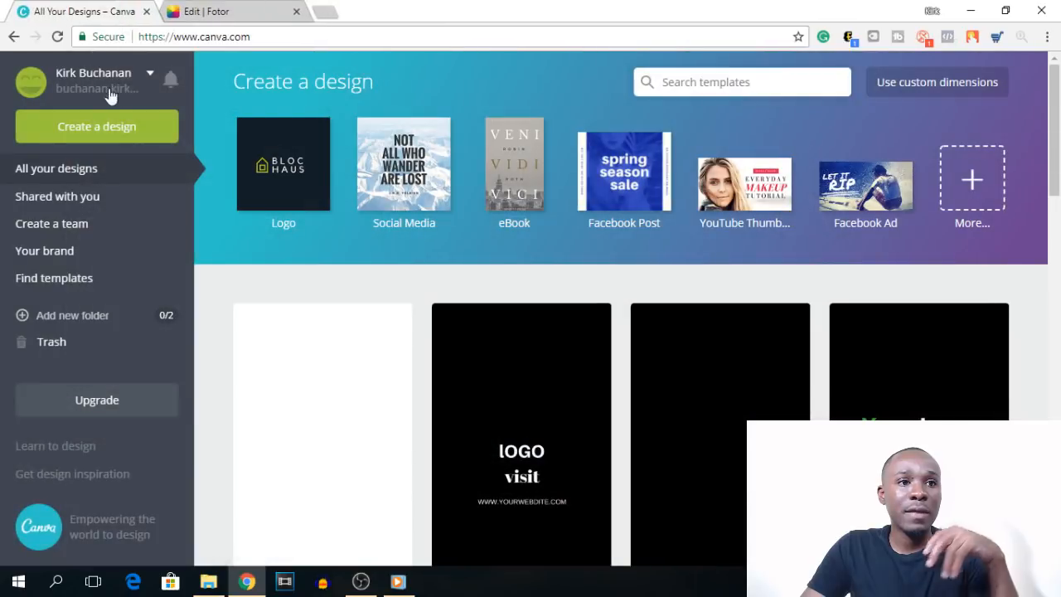
{"action": "left_click", "coordinate": [207, 8]}
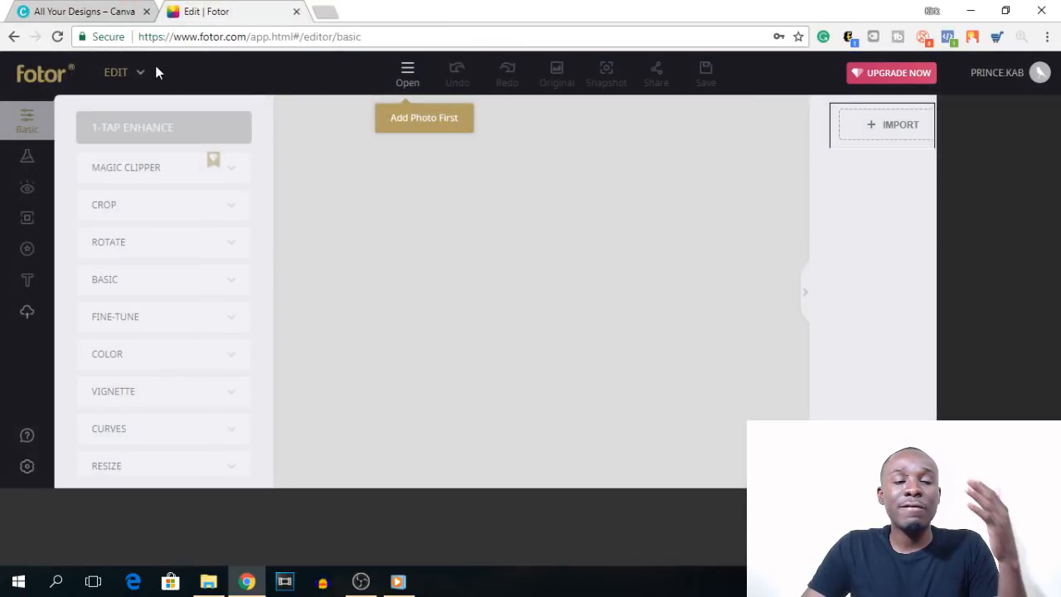
{"action": "left_click", "coordinate": [406, 75]}
{"action": "left_click", "coordinate": [433, 108]}
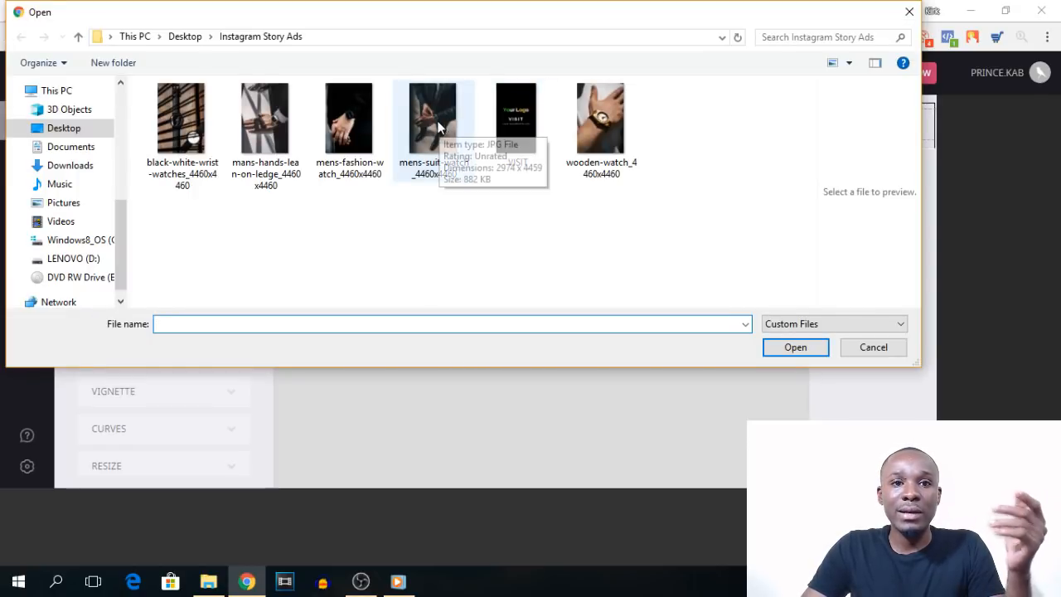
{"action": "double_click", "coordinate": [438, 124]}
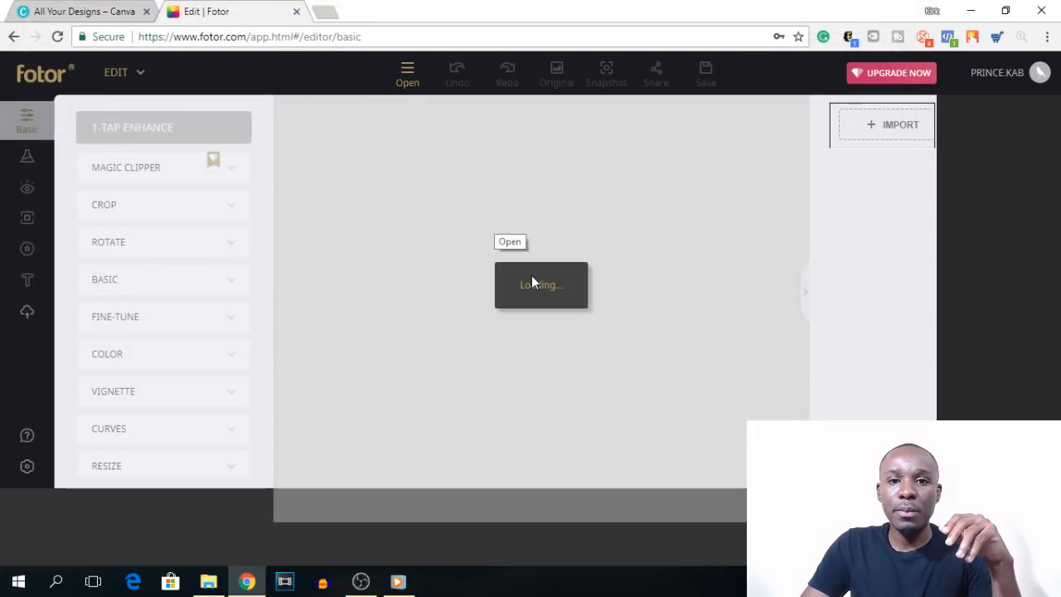
- Crop the photo freeform to 2250 x 4000 px, centring the crop frame over the hands and watch
{"action": "left_click", "coordinate": [233, 215]}
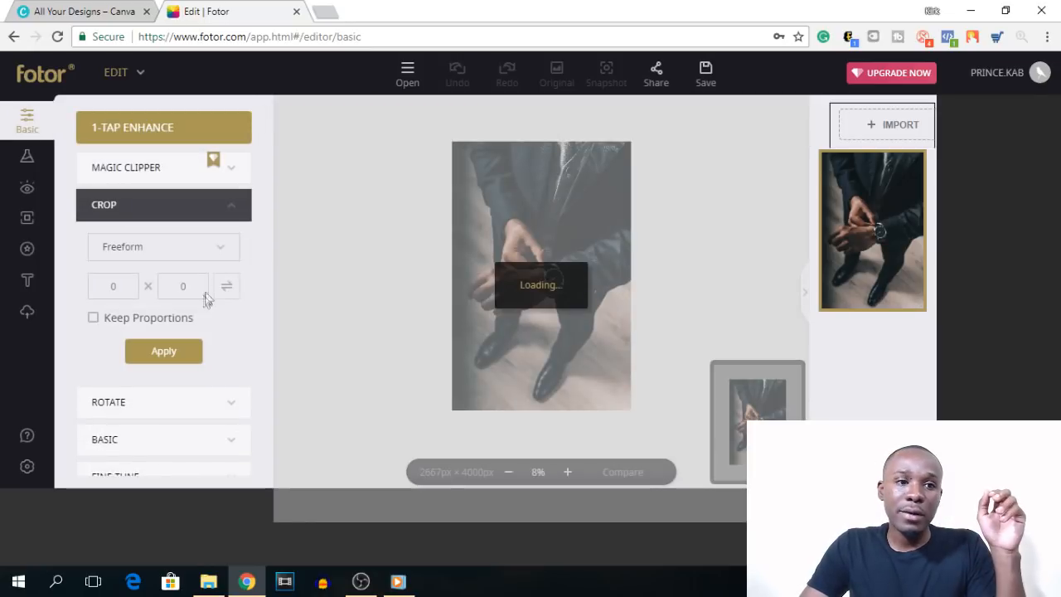
{"action": "double_click", "coordinate": [195, 286]}
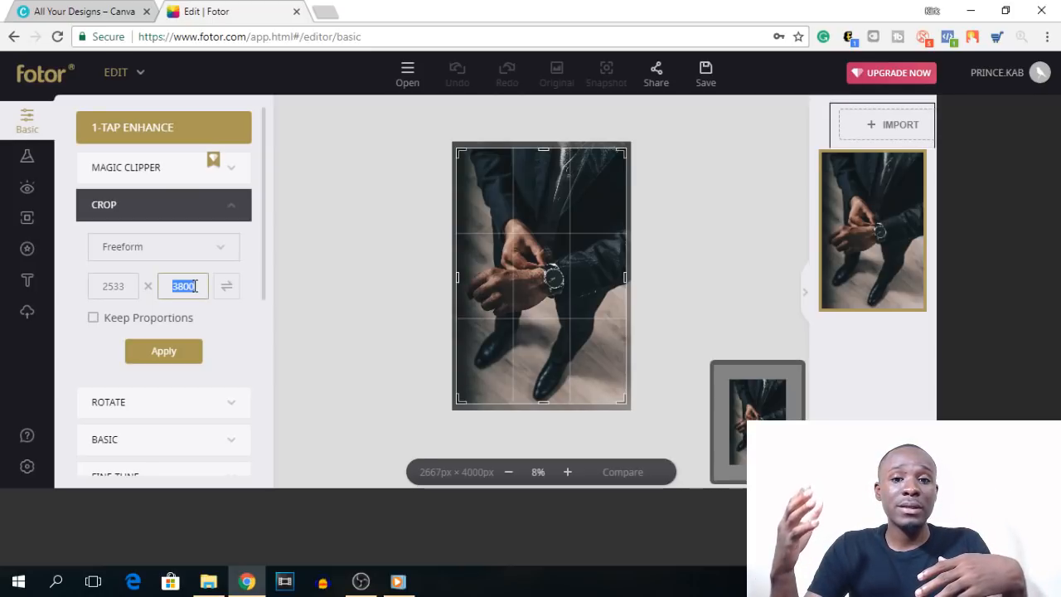
{"action": "type", "text": "4000"}
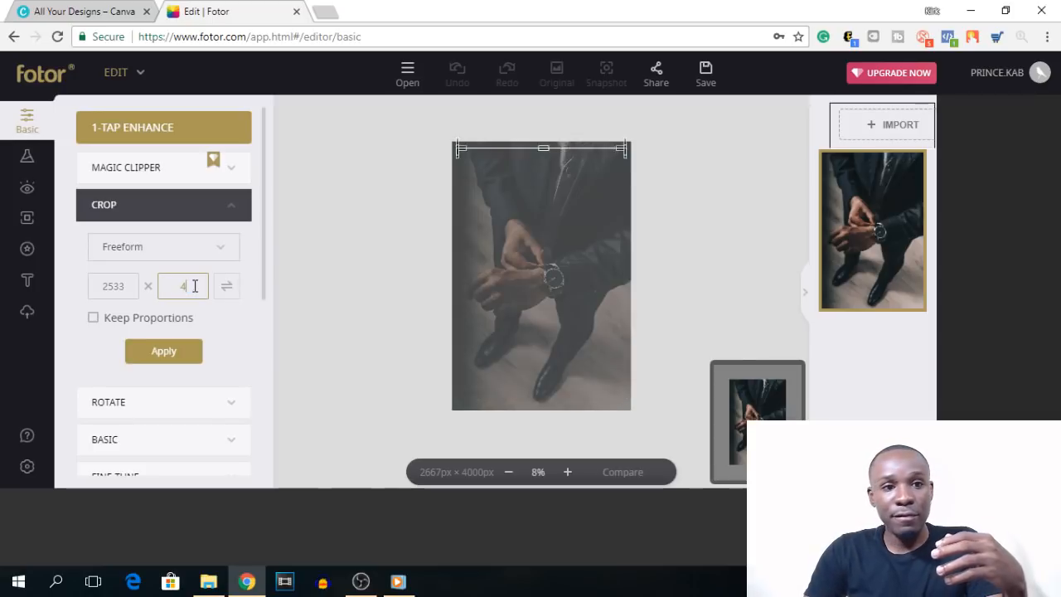
{"action": "double_click", "coordinate": [122, 286]}
{"action": "type", "text": "2250"}
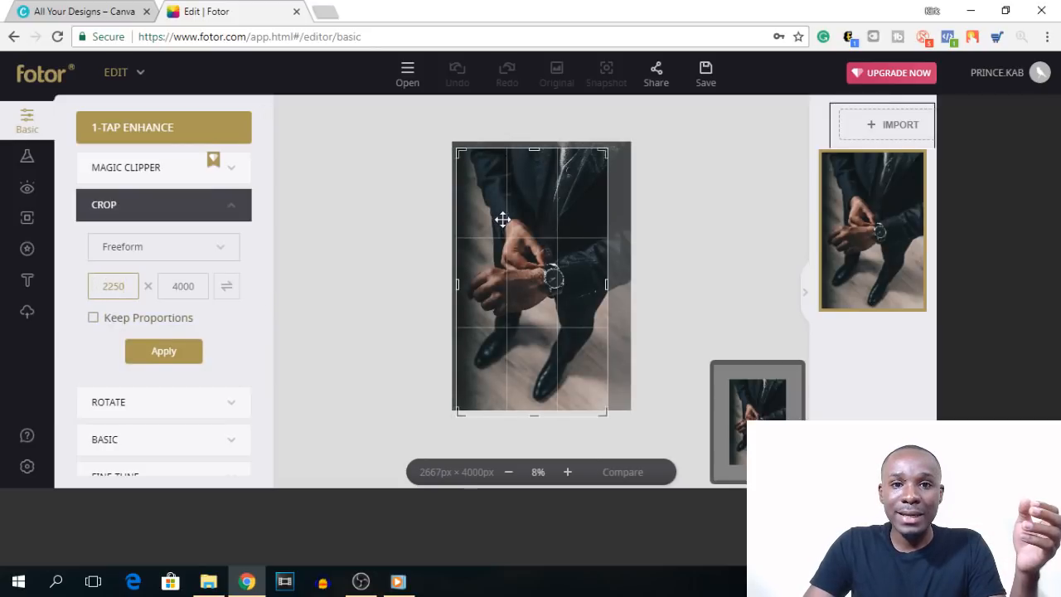
{"action": "left_click_drag", "start_coordinate": [502, 219], "coordinate": [519, 215]}
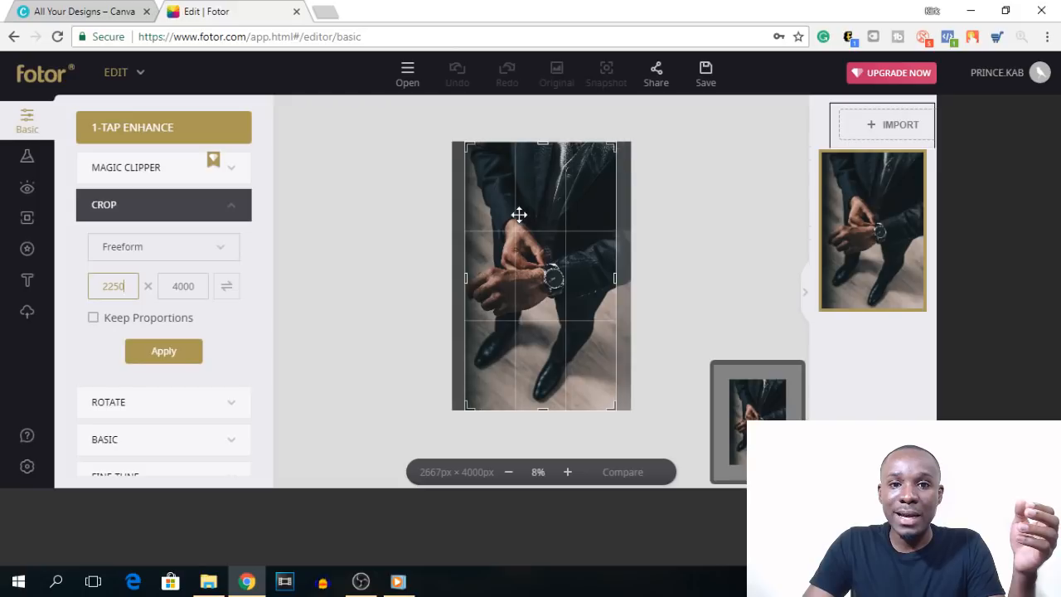
{"action": "left_click", "coordinate": [165, 358]}
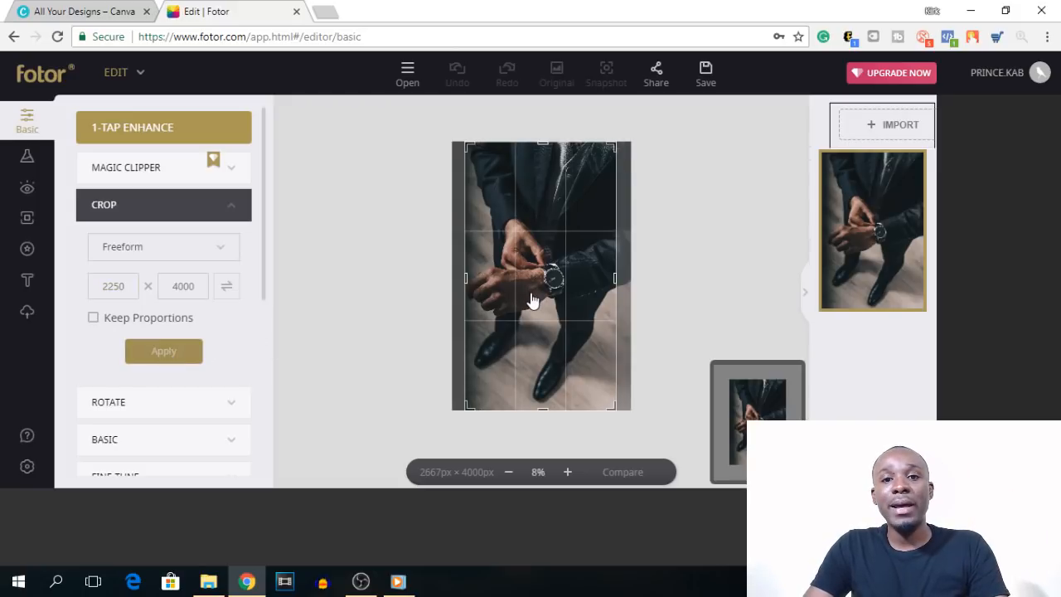
- Export the cropped photo as a high-quality jpg named adfqw and close the download confirmation
{"action": "left_click", "coordinate": [705, 75]}
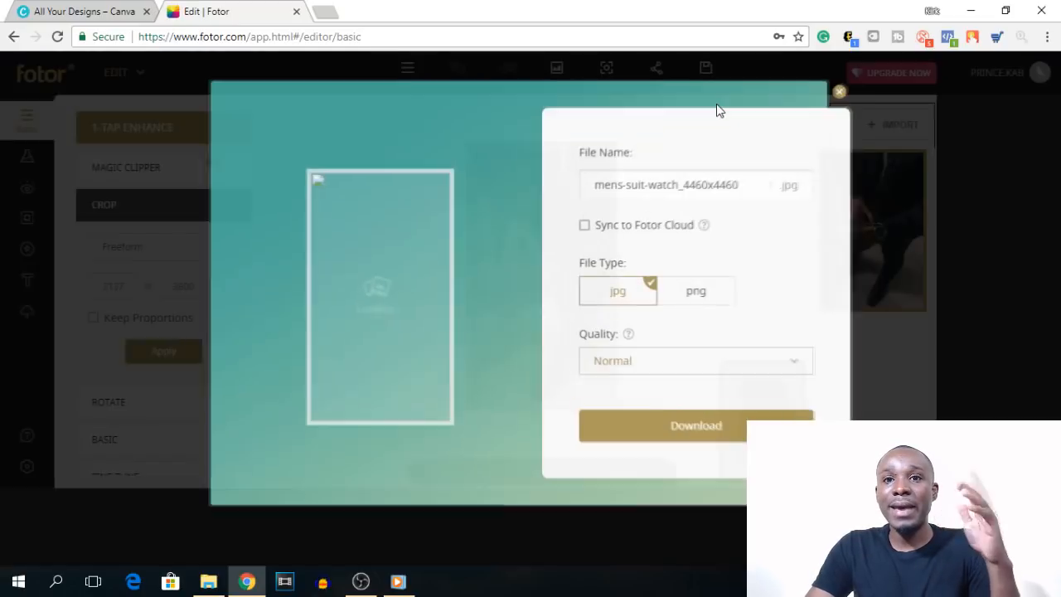
{"action": "left_click", "coordinate": [667, 370]}
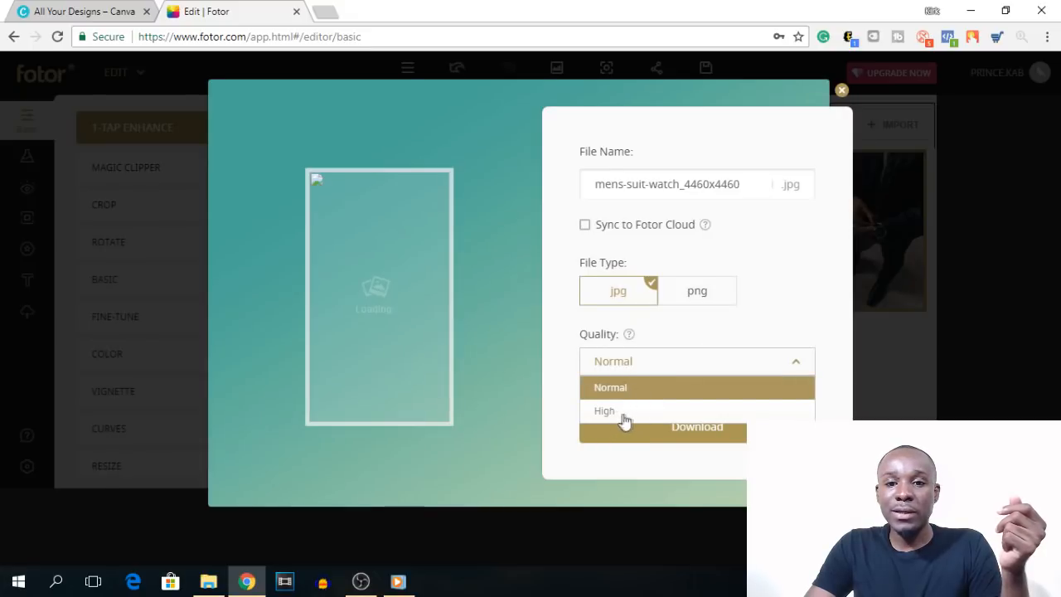
{"action": "left_click", "coordinate": [628, 411]}
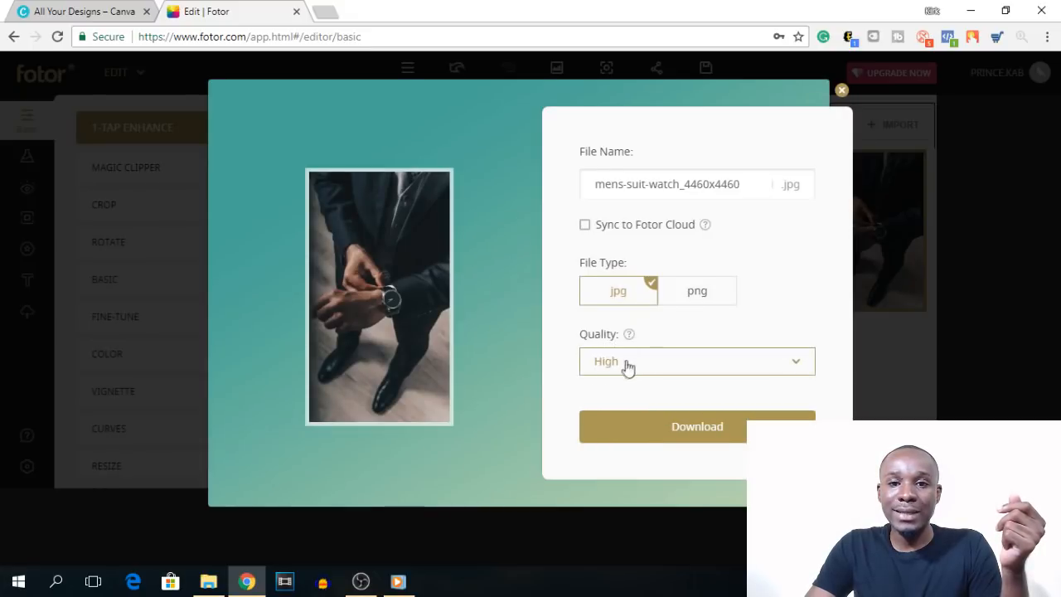
{"action": "triple_click", "coordinate": [704, 184]}
{"action": "type", "text": "stiftype"}
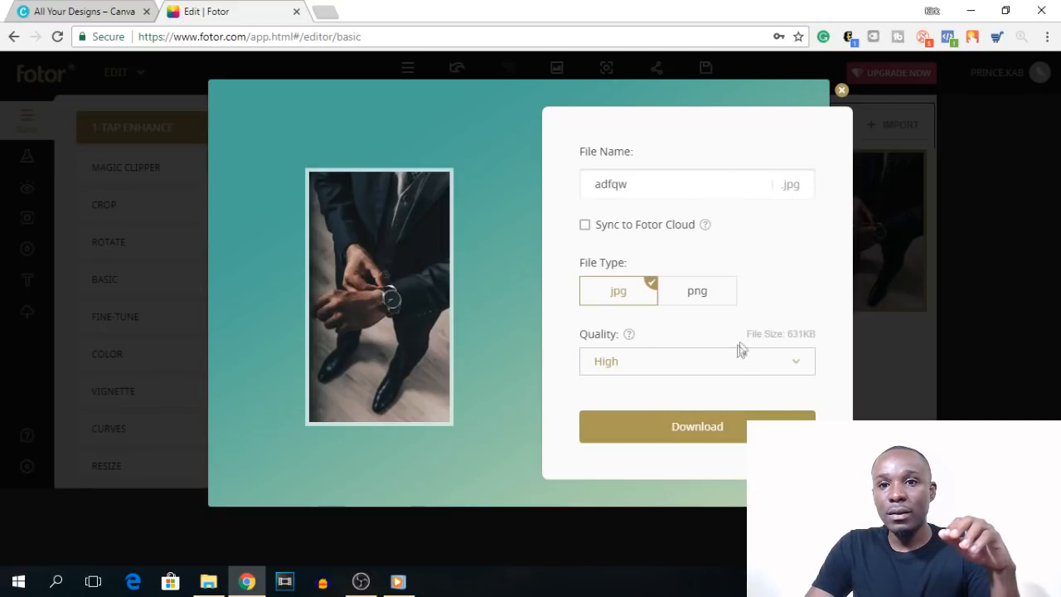
{"action": "left_click", "coordinate": [708, 427]}
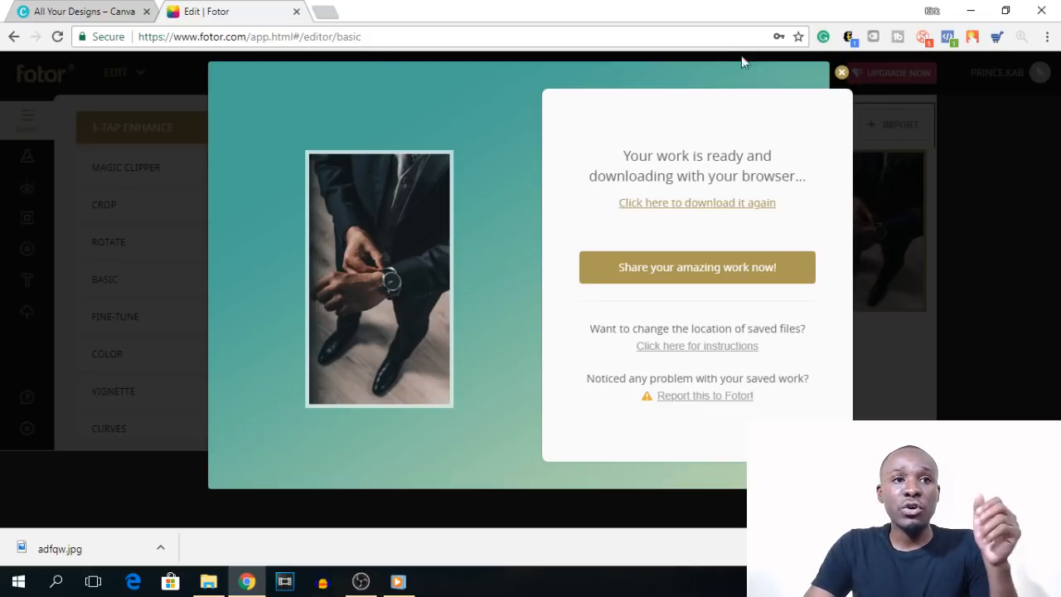
{"action": "left_click", "coordinate": [841, 74]}
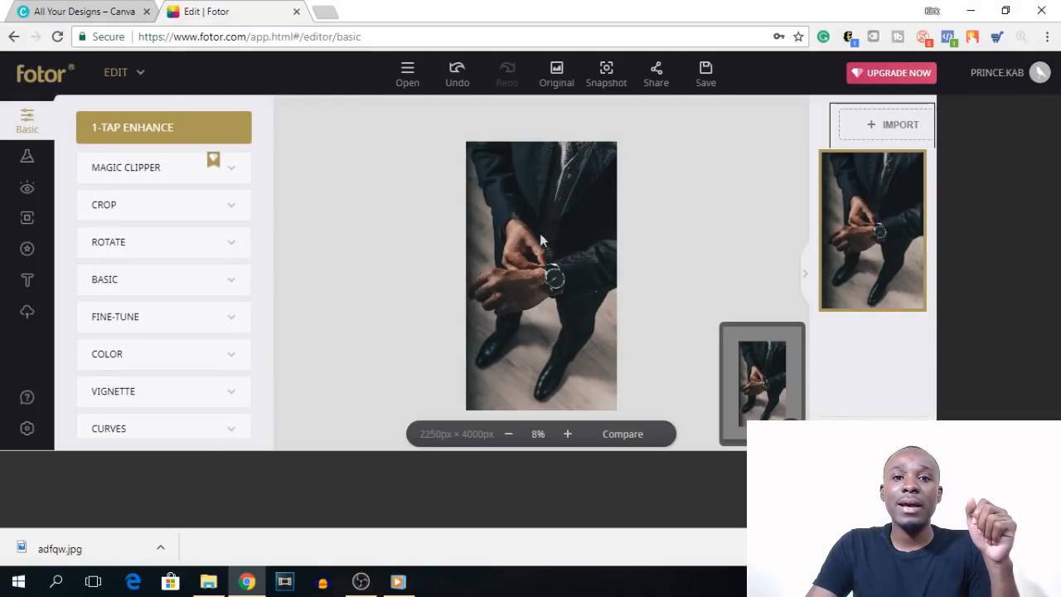
- Close the Fotor editor page and return to the Canva designs overview
{"action": "left_click", "coordinate": [75, 12]}
{"action": "left_click", "coordinate": [274, 12]}
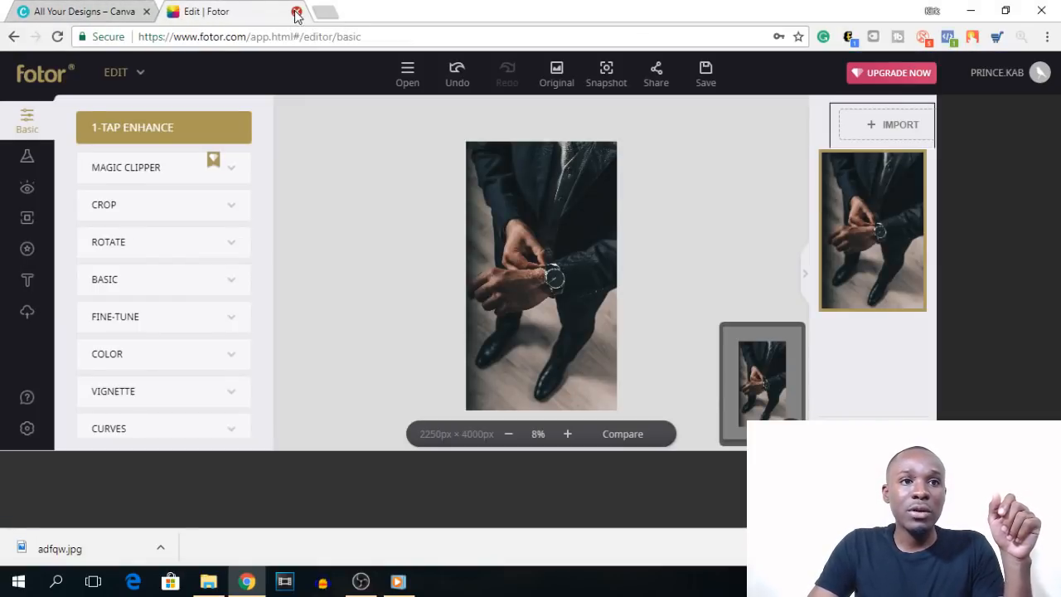
{"action": "left_click", "coordinate": [296, 14]}
{"action": "left_click", "coordinate": [584, 119]}
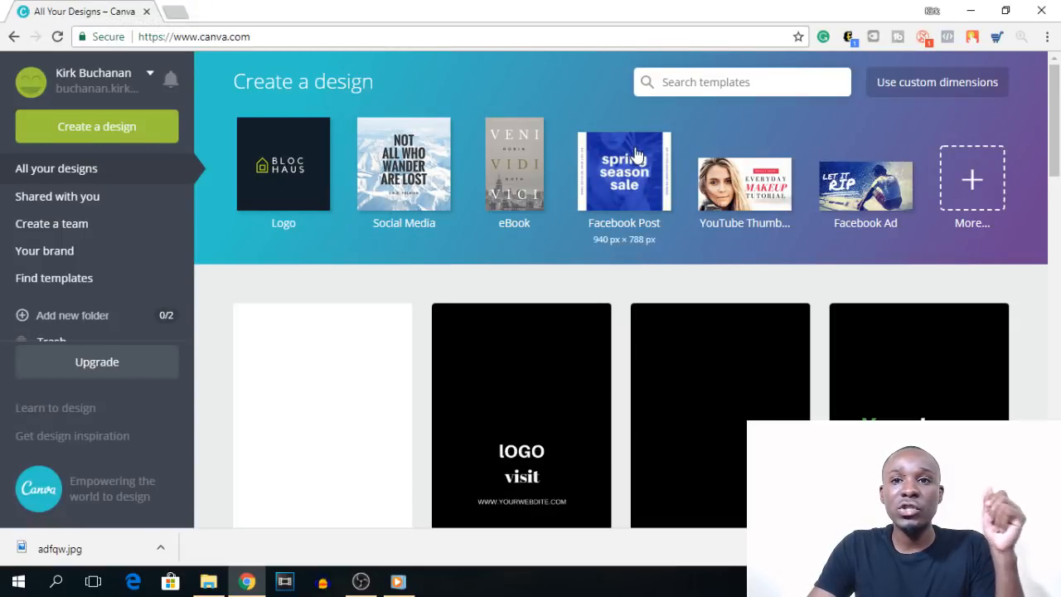
- Look over the saved Canva designs and the custom dimensions option for new designs, and close the browser
{"action": "scroll", "coordinate": [638, 153], "scroll_direction": "down", "scroll_amount": 3}
{"action": "scroll", "coordinate": [646, 125], "scroll_direction": "up", "scroll_amount": 3}
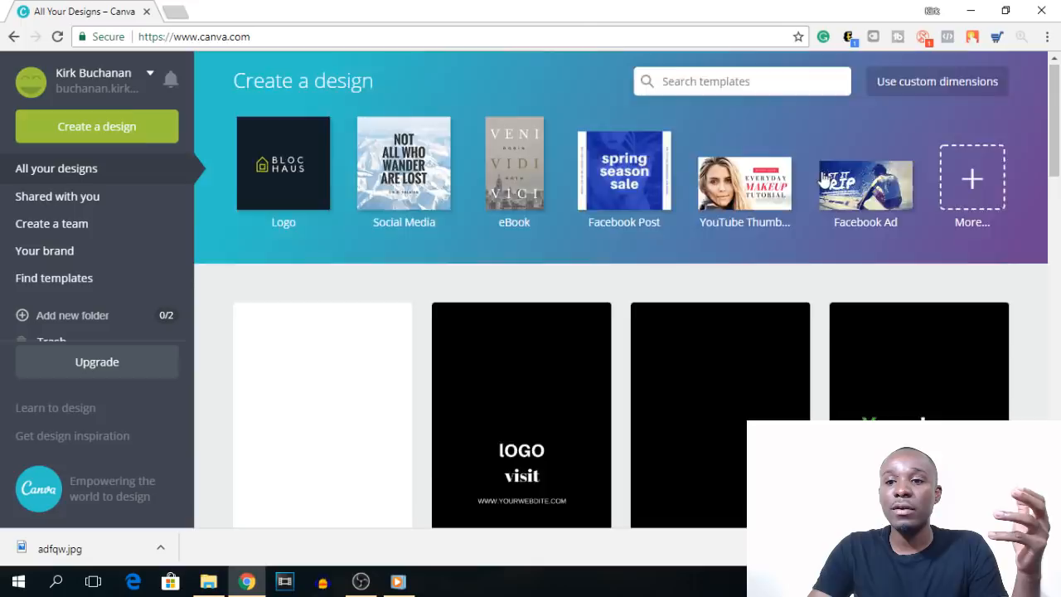
{"action": "scroll", "coordinate": [823, 178], "scroll_direction": "down", "scroll_amount": 5}
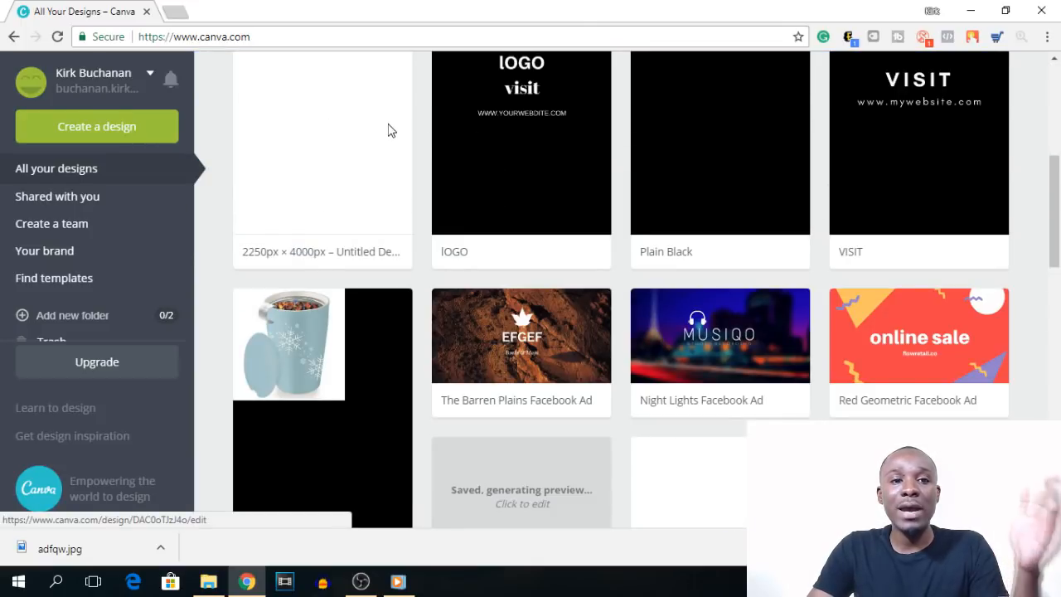
{"action": "scroll", "coordinate": [644, 256], "scroll_direction": "up", "scroll_amount": 3}
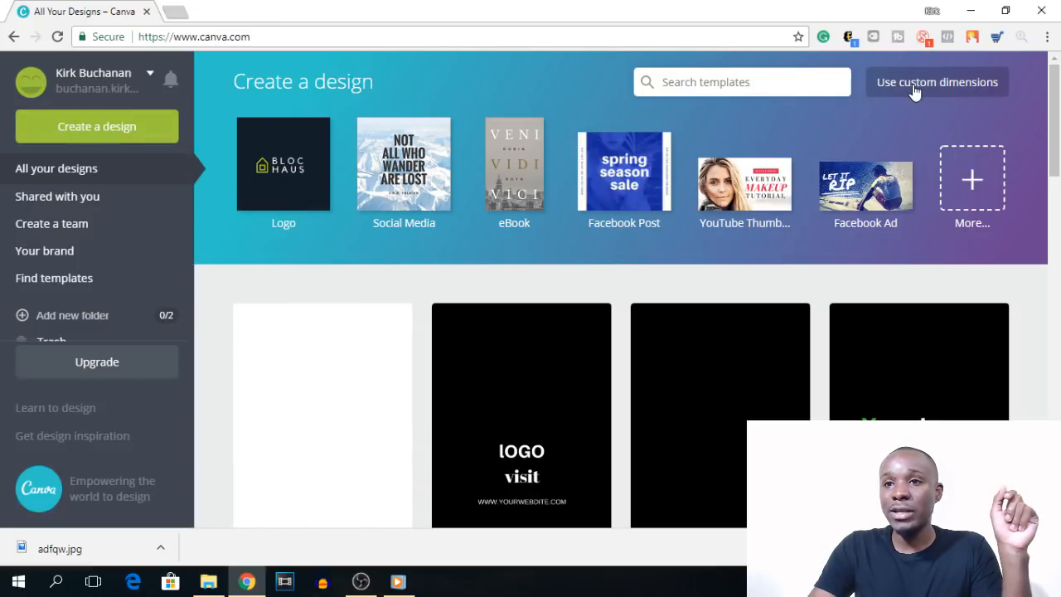
{"action": "scroll", "coordinate": [765, 230], "scroll_direction": "down", "scroll_amount": 5}
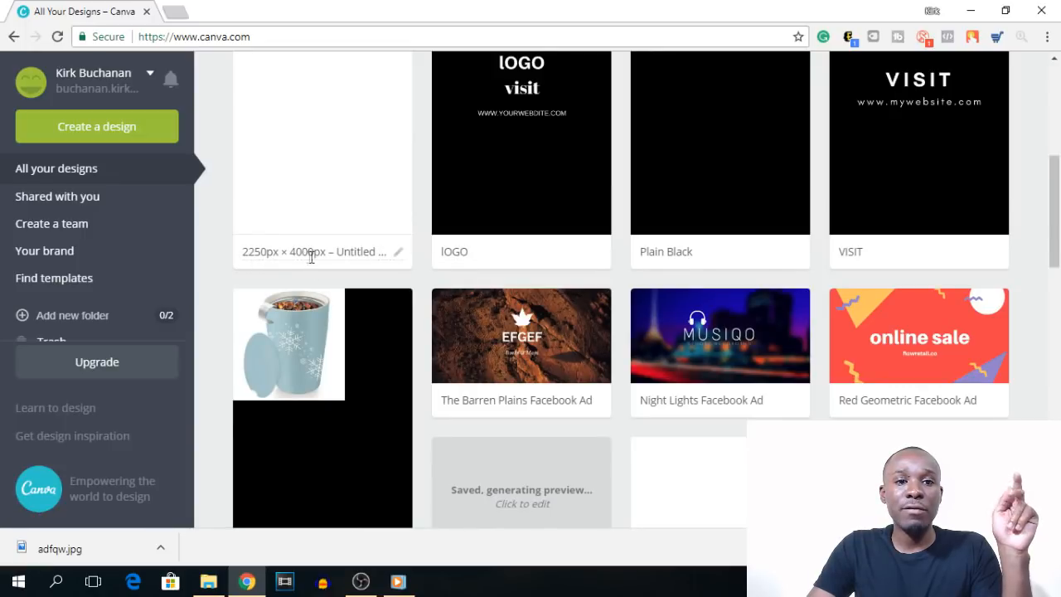
{"action": "scroll", "coordinate": [311, 257], "scroll_direction": "up", "scroll_amount": 5}
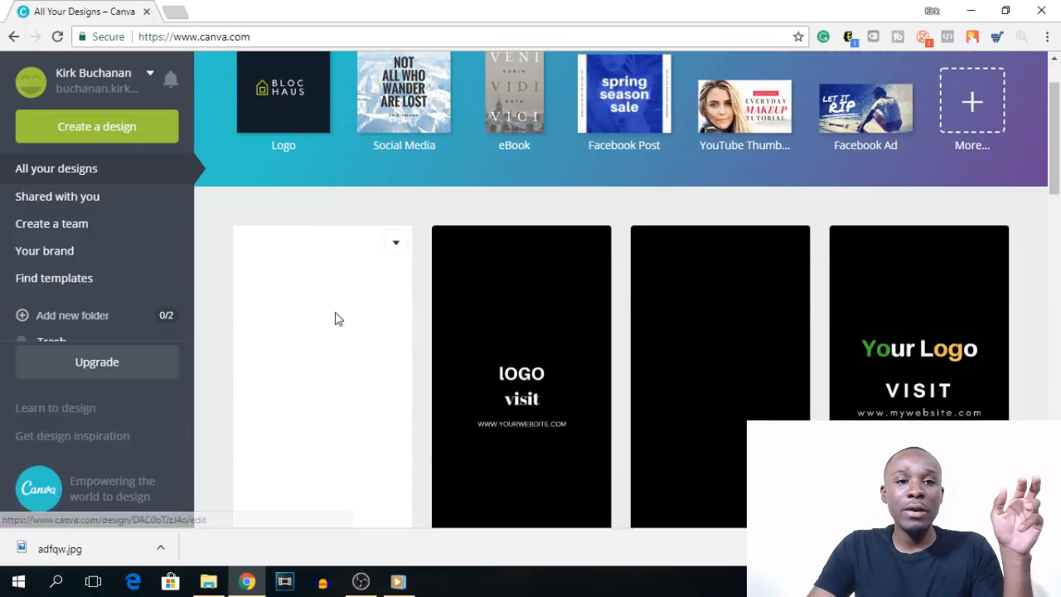
{"action": "scroll", "coordinate": [337, 318], "scroll_direction": "down", "scroll_amount": 5}
{"action": "scroll", "coordinate": [925, 194], "scroll_direction": "up", "scroll_amount": 6}
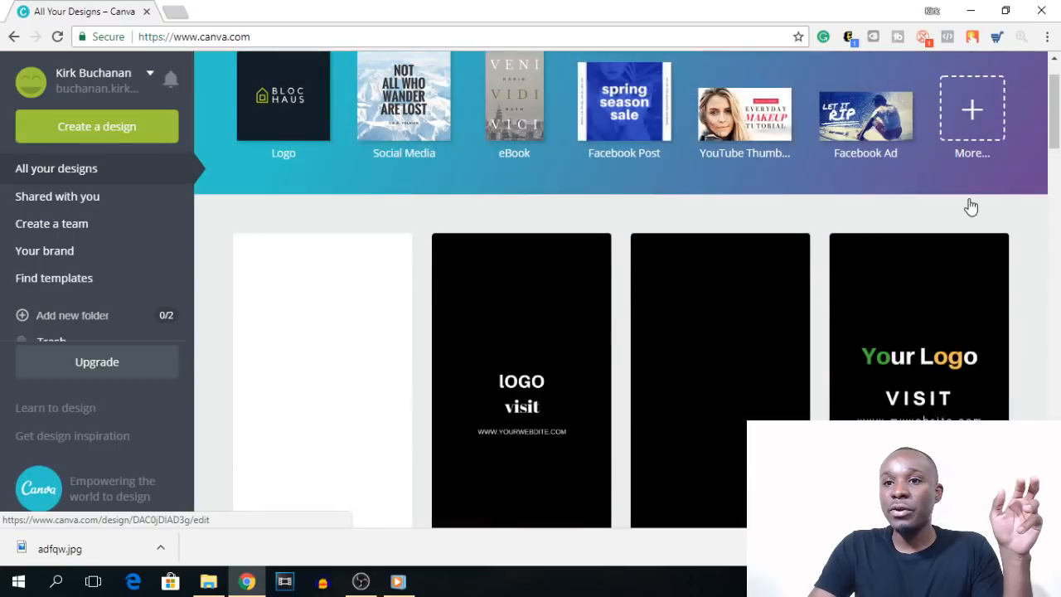
{"action": "scroll", "coordinate": [937, 325], "scroll_direction": "down", "scroll_amount": 2}
{"action": "scroll", "coordinate": [934, 245], "scroll_direction": "down", "scroll_amount": 2}
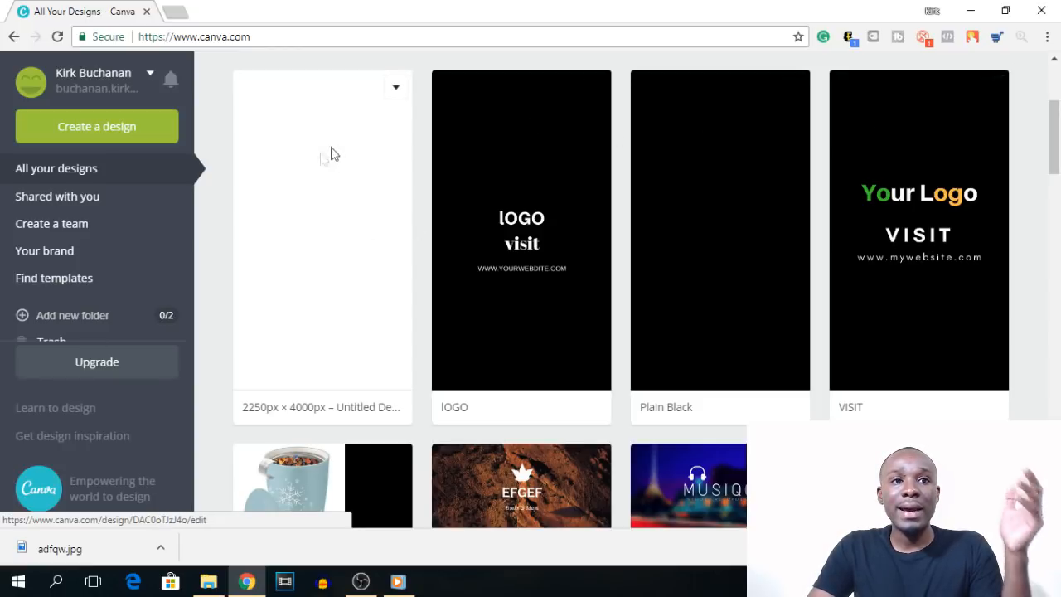
{"action": "left_click", "coordinate": [1039, 15]}
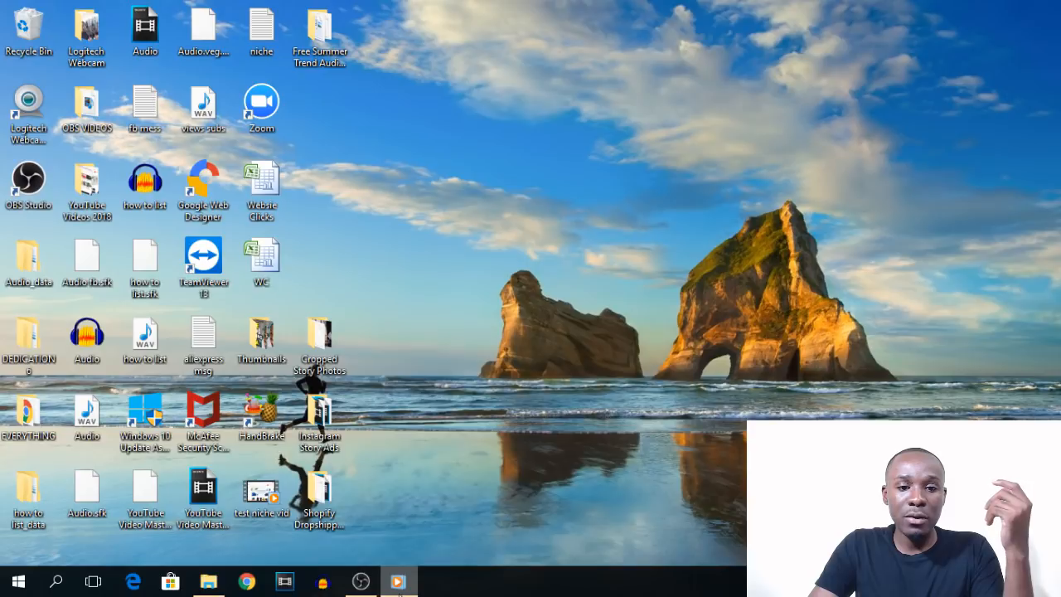
- In Vegas Pro, set the project's video width to 2250 and its height to 4000
{"action": "mouse_move", "coordinate": [404, 588]}
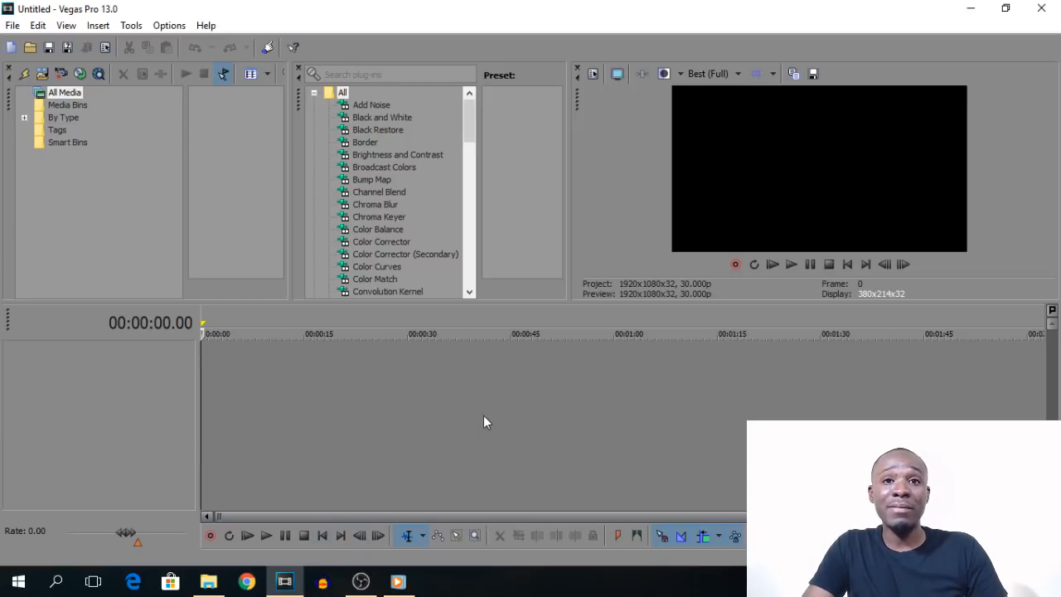
{"action": "left_click", "coordinate": [593, 76]}
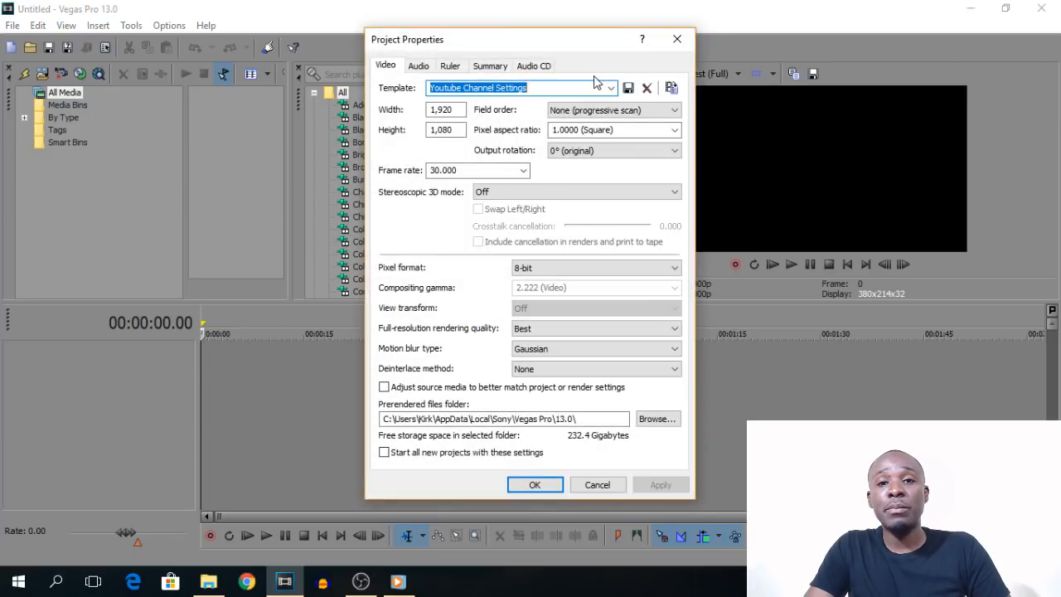
{"action": "left_click", "coordinate": [455, 110]}
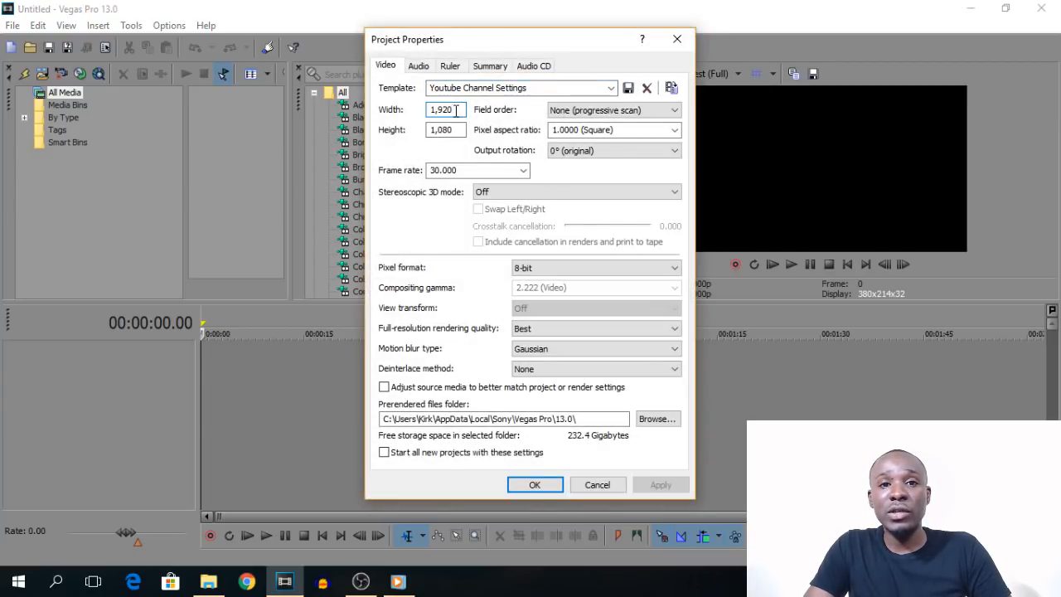
{"action": "type", "text": "22550"}
{"action": "key", "text": "BackSpace"}
{"action": "type", "text": "0"}
{"action": "left_click", "coordinate": [456, 133]}
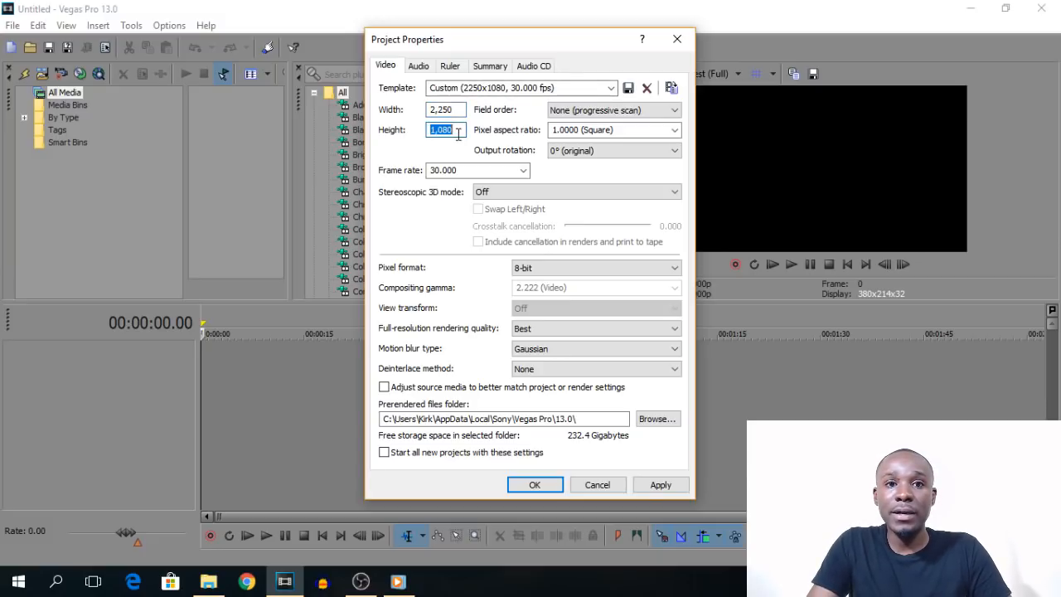
{"action": "type", "text": "1"}
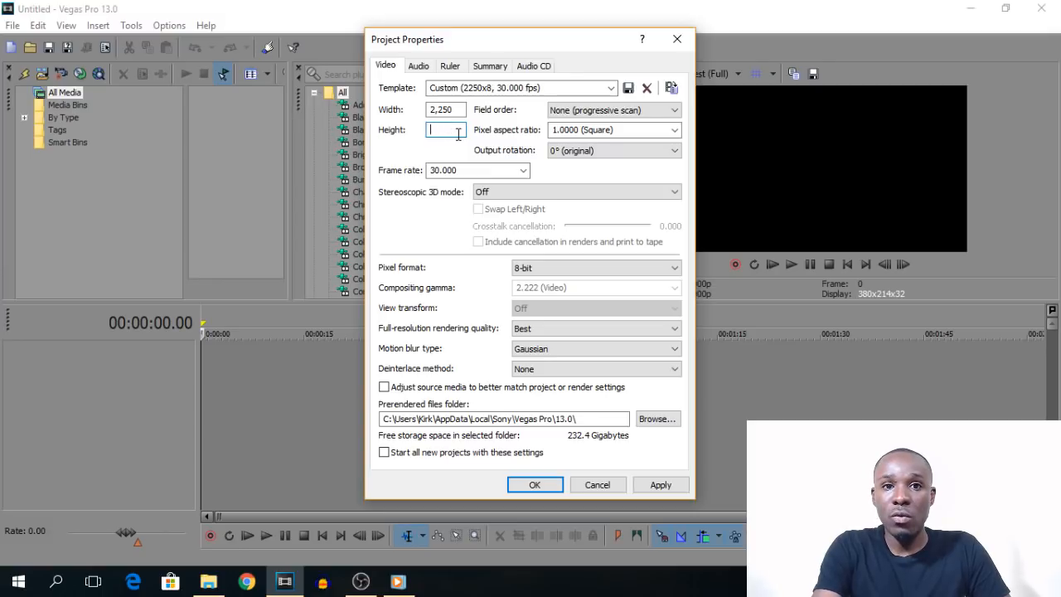
{"action": "type", "text": "000"}
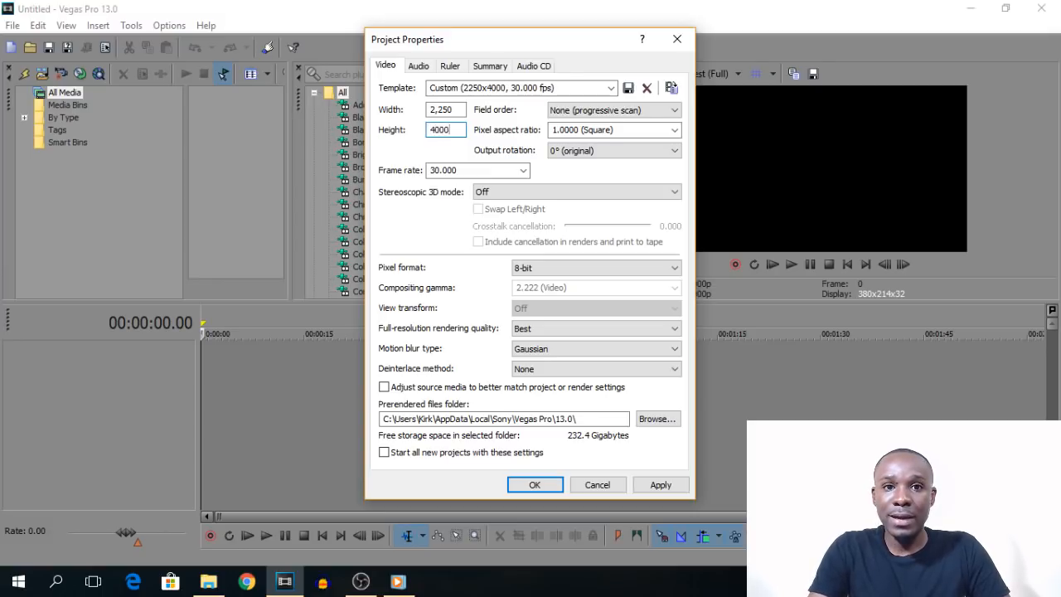
- Name the project settings template "template for ig" and apply the project properties
{"action": "left_click", "coordinate": [510, 87]}
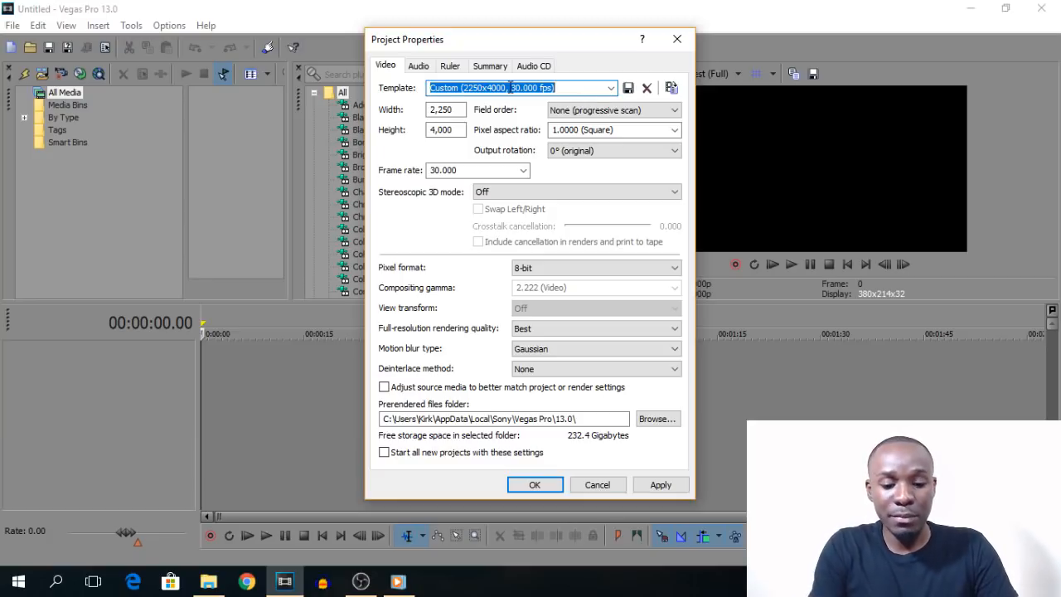
{"action": "type", "text": "template for ig"}
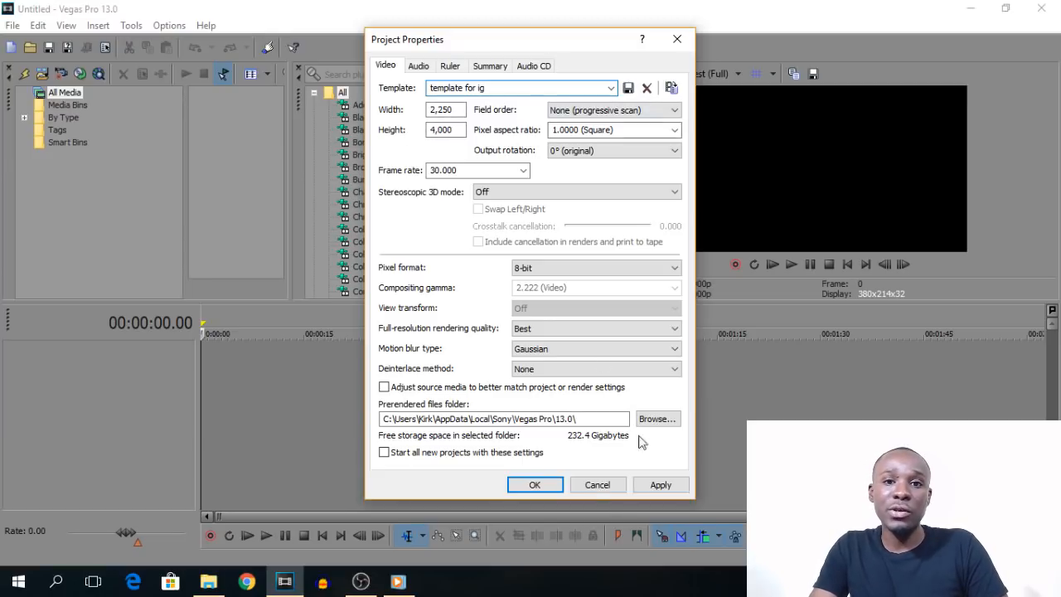
{"action": "left_click", "coordinate": [556, 485]}
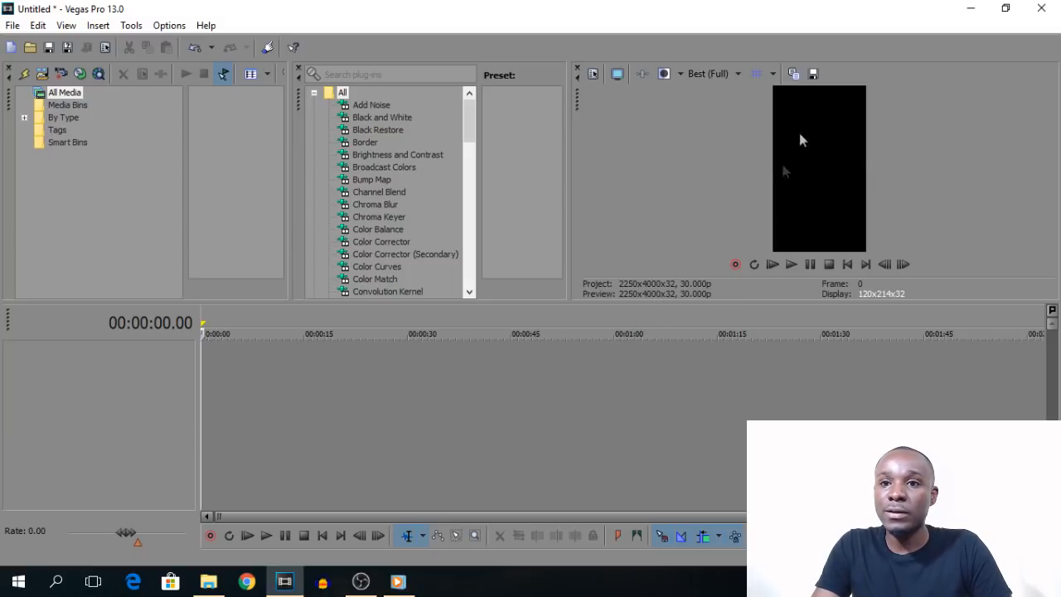
- Insert four empty video tracks in the timeline
{"action": "right_click", "coordinate": [180, 363]}
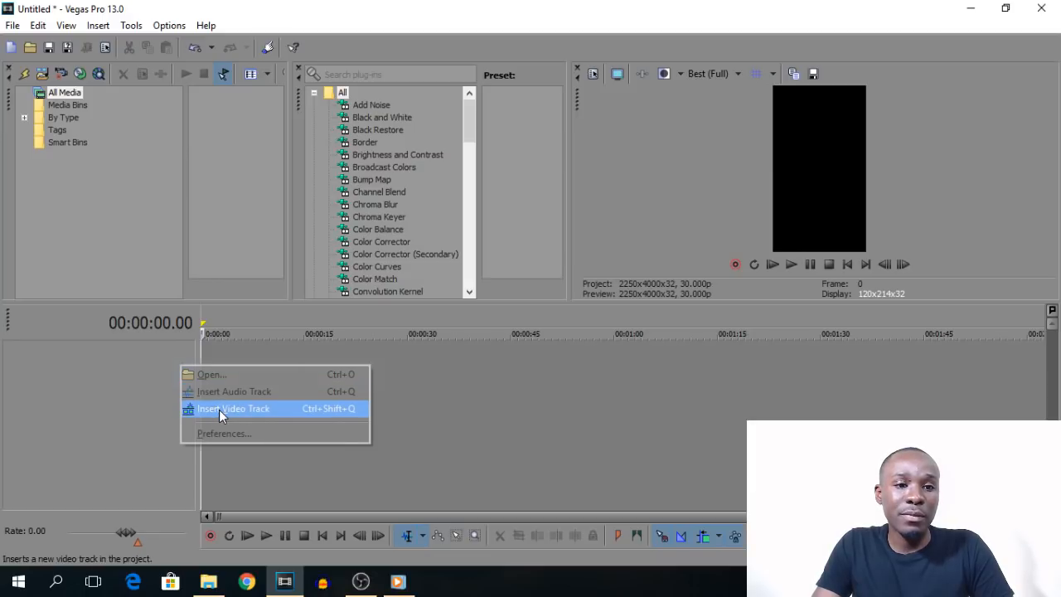
{"action": "left_click", "coordinate": [219, 410]}
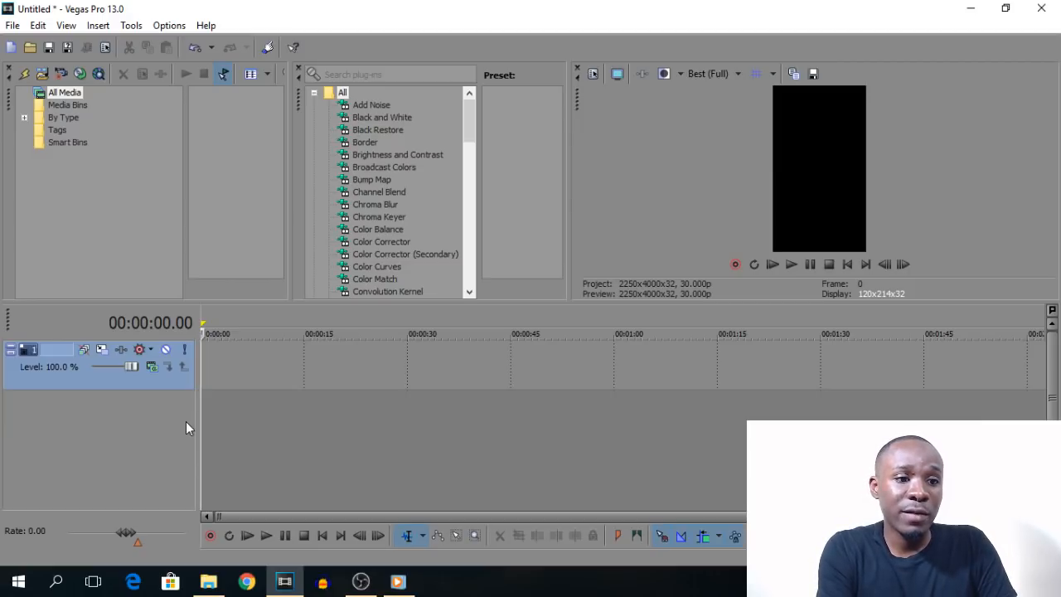
{"action": "key", "text": "ctrl+shift+q"}
{"action": "key", "text": "ctrl+shift+q"}
{"action": "key", "text": "ctrl+shift+q"}
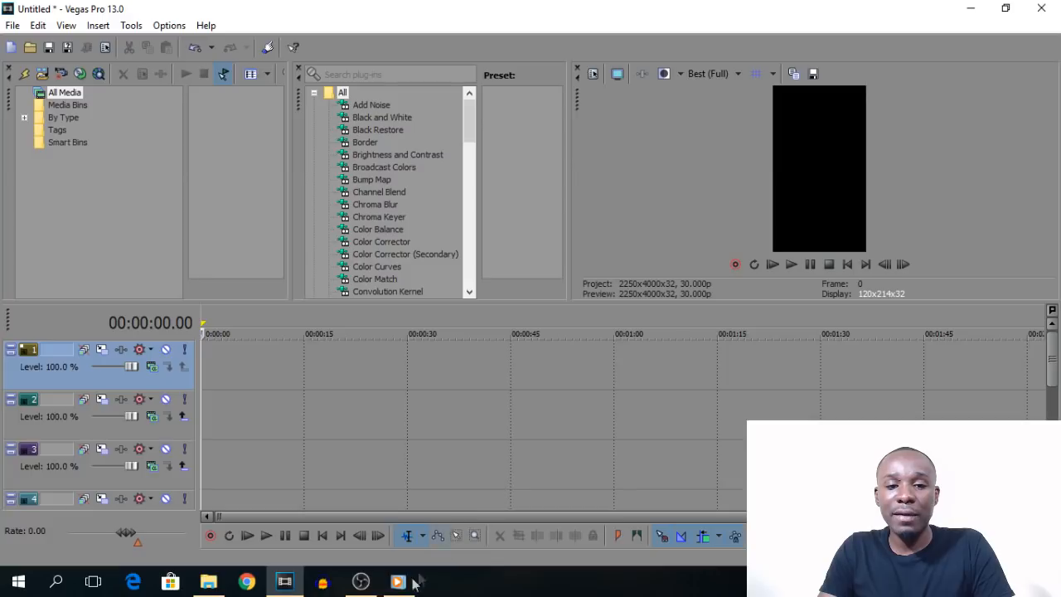
- Review the Instagram Story Ad Template video in the media player, pause it and minimize the player
{"action": "left_click", "coordinate": [360, 581]}
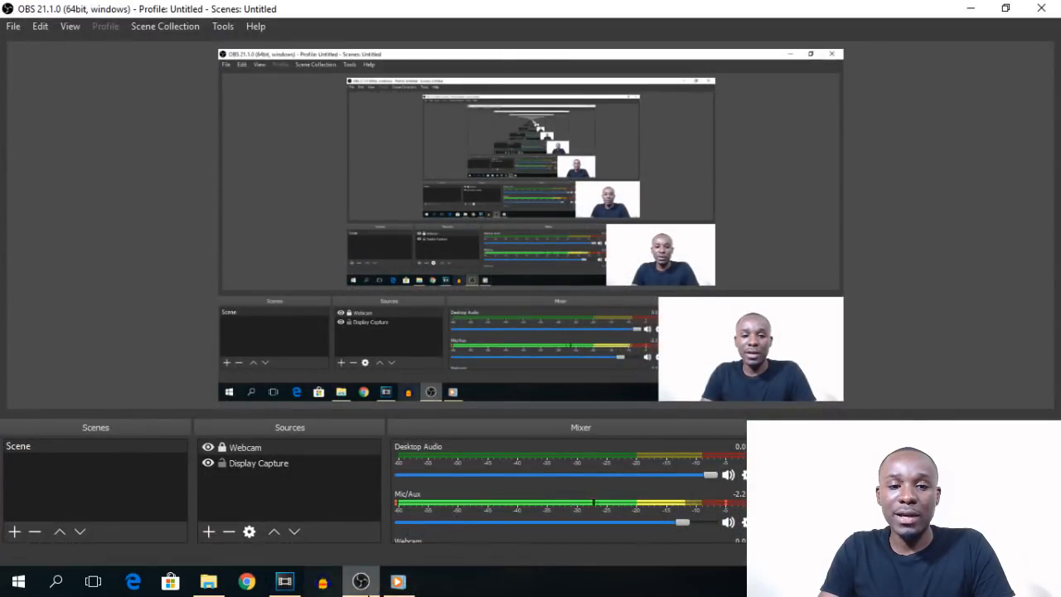
{"action": "left_click", "coordinate": [365, 589]}
{"action": "left_click", "coordinate": [406, 585]}
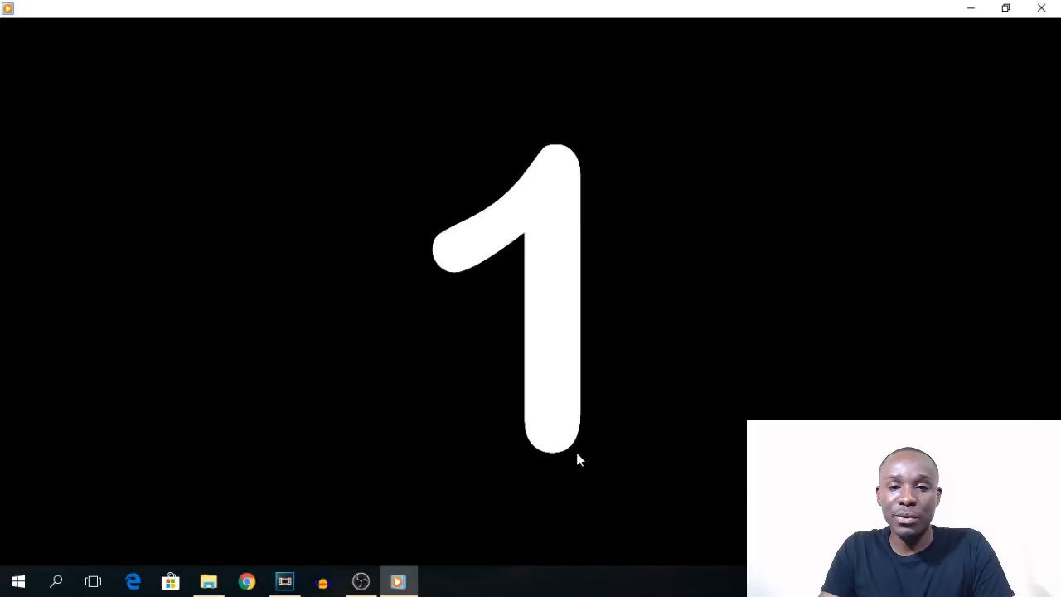
{"action": "left_click", "coordinate": [529, 545]}
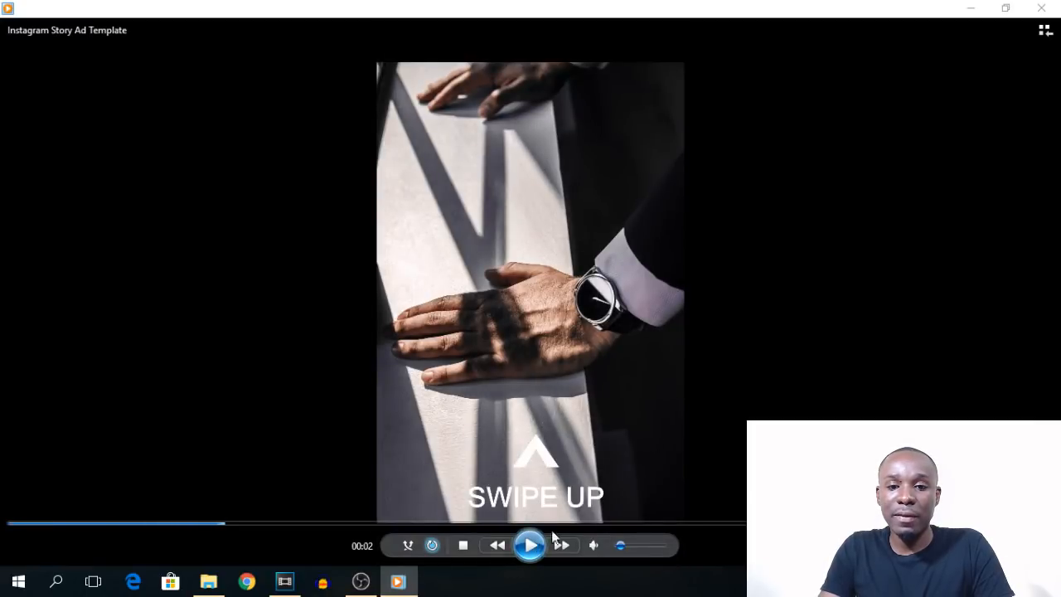
{"action": "left_click", "coordinate": [970, 7]}
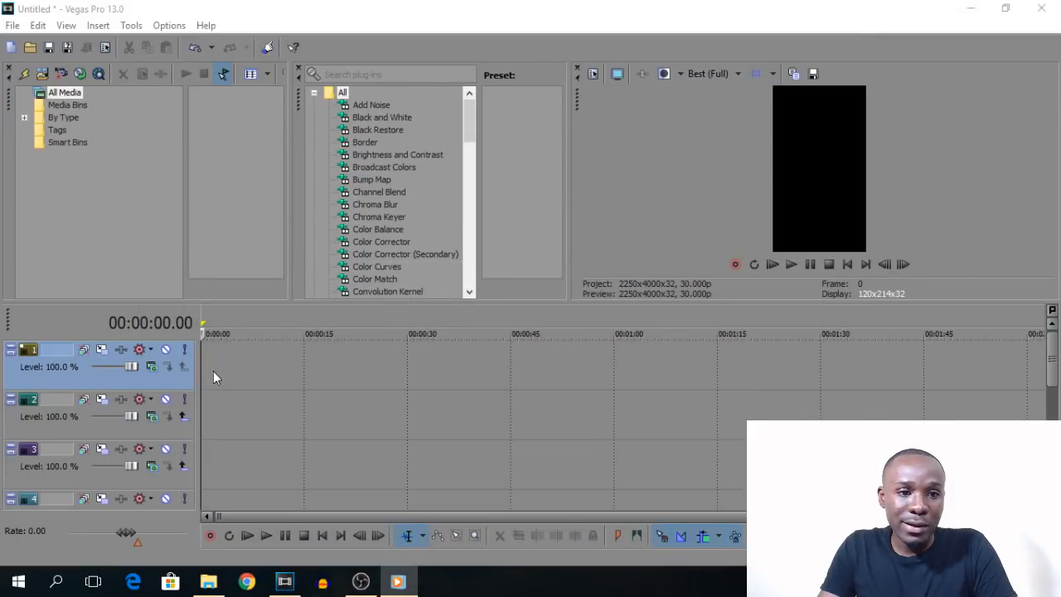
- Insert a text media event at the start of the first video track with the bold text "X"
{"action": "right_click", "coordinate": [201, 361]}
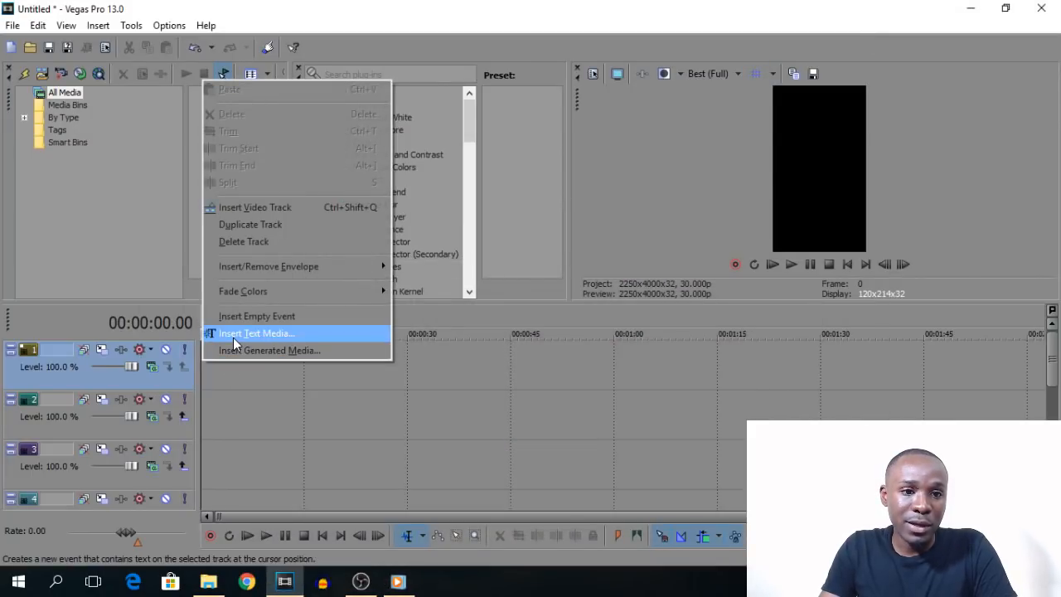
{"action": "left_click", "coordinate": [233, 337]}
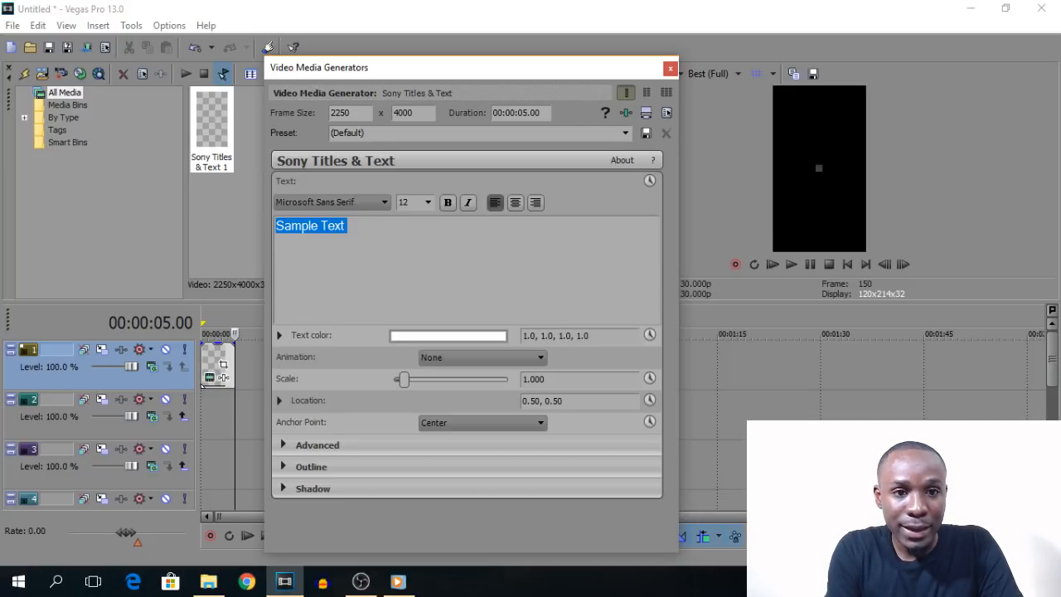
{"action": "type", "text": "x"}
{"action": "key", "text": "BackSpace"}
{"action": "type", "text": "X"}
{"action": "key", "text": "ctrl+a"}
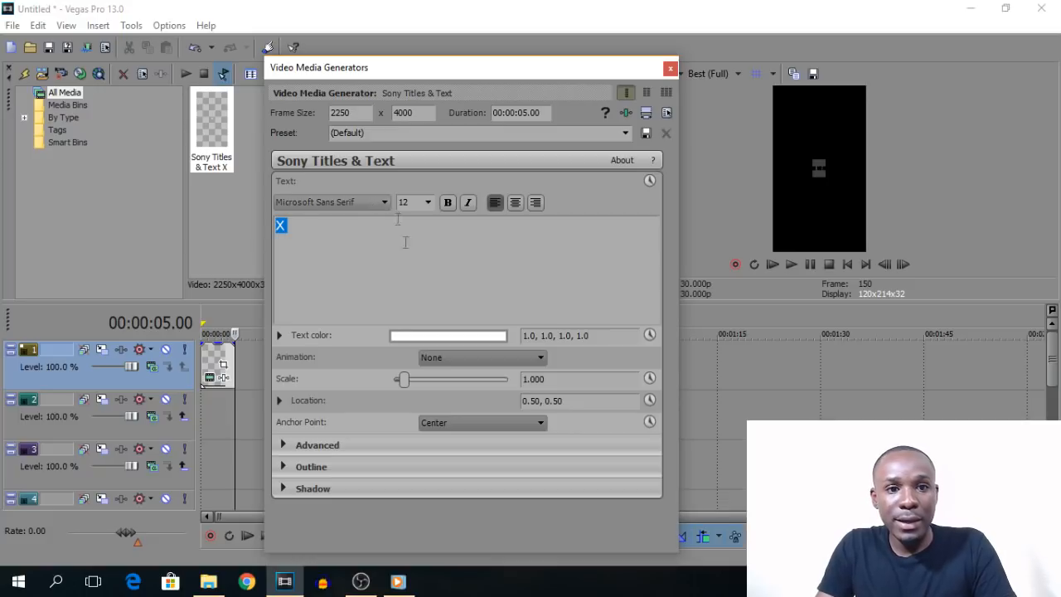
{"action": "left_click", "coordinate": [453, 206]}
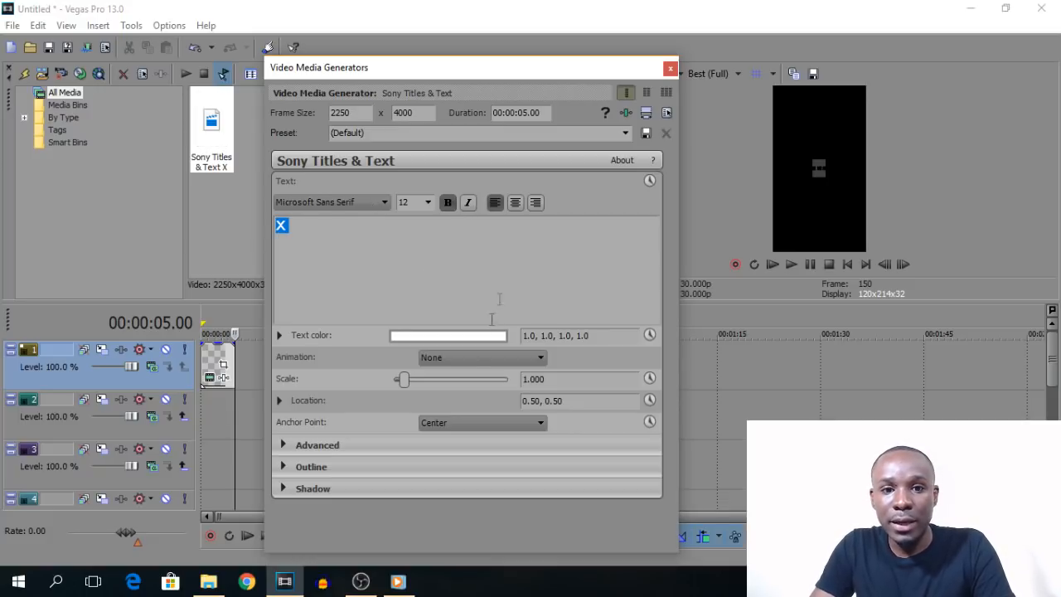
- Scale the X text to about 2.322 and place it near the bottom centre of the frame, at about 0.53, 0.19
{"action": "left_click", "coordinate": [217, 364]}
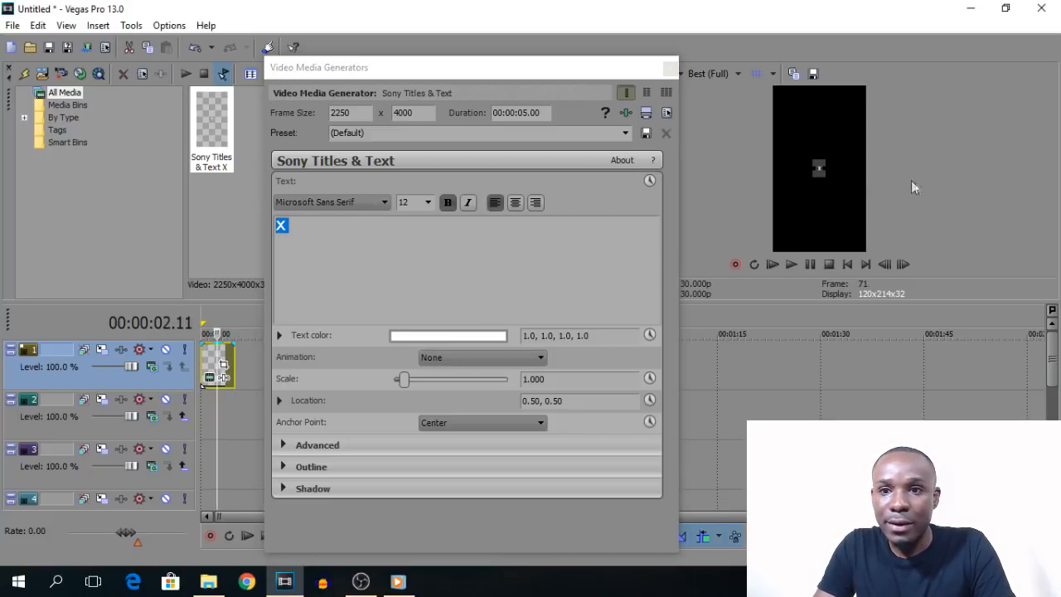
{"action": "left_click", "coordinate": [404, 379]}
{"action": "left_click_drag", "start_coordinate": [405, 380], "coordinate": [418, 382]}
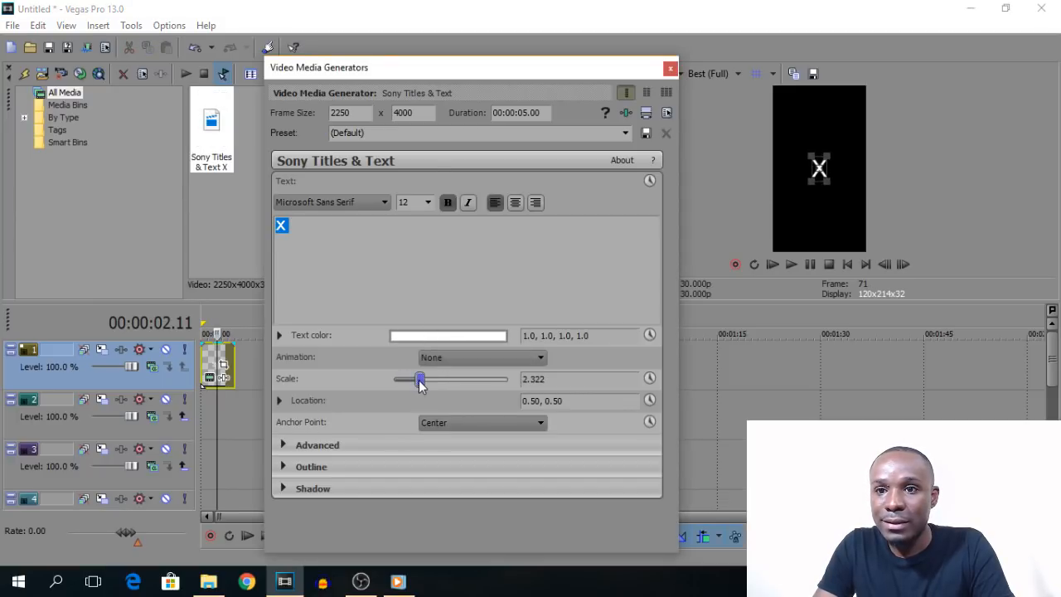
{"action": "left_click_drag", "start_coordinate": [824, 180], "coordinate": [827, 230]}
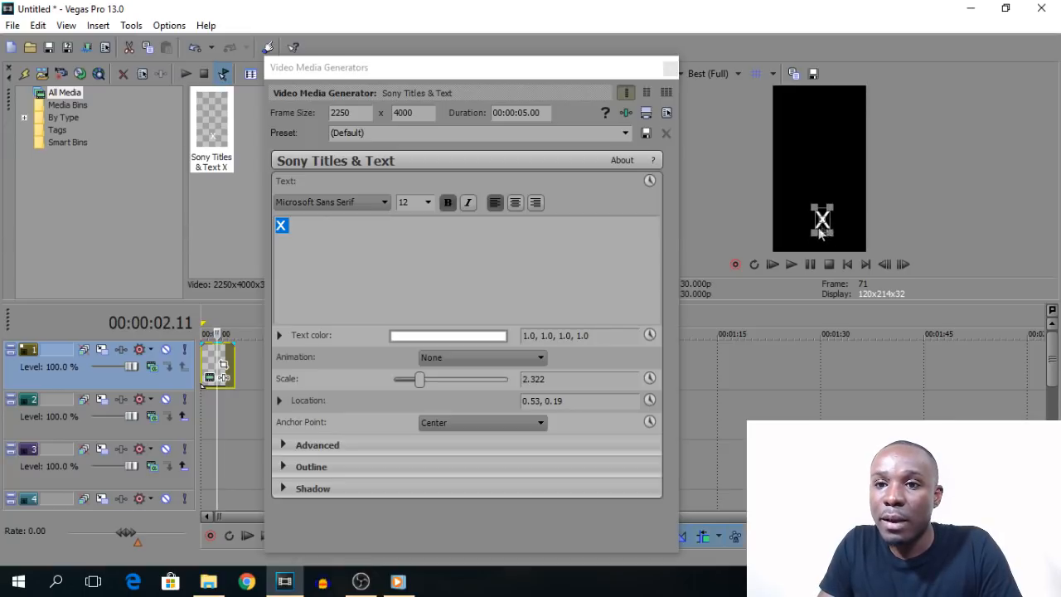
{"action": "left_click", "coordinate": [671, 68]}
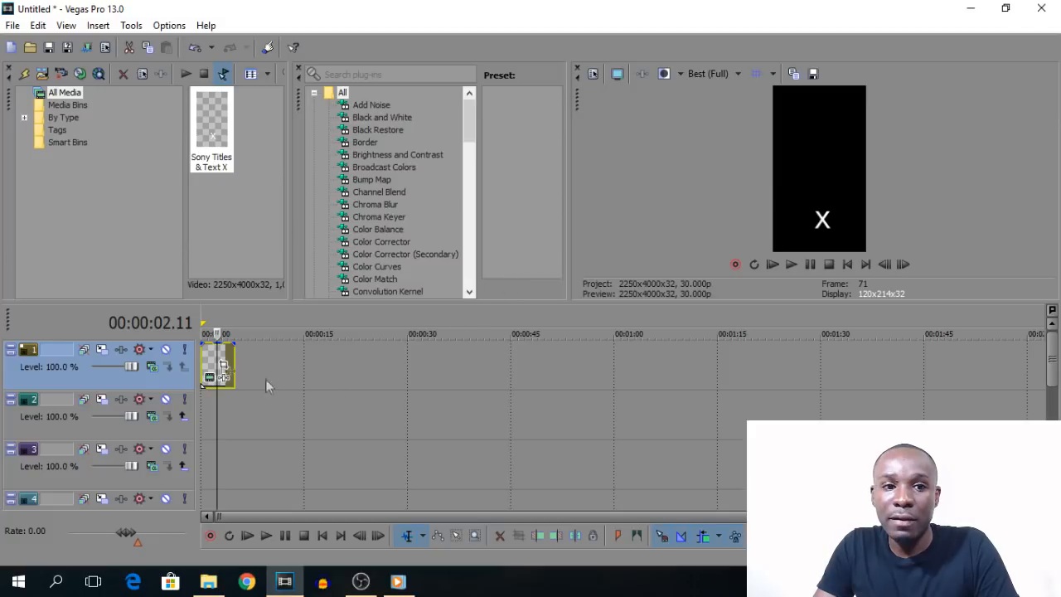
- Copy the X text event to the start of the second video track as a new copy of the source media
{"action": "right_click", "coordinate": [207, 353]}
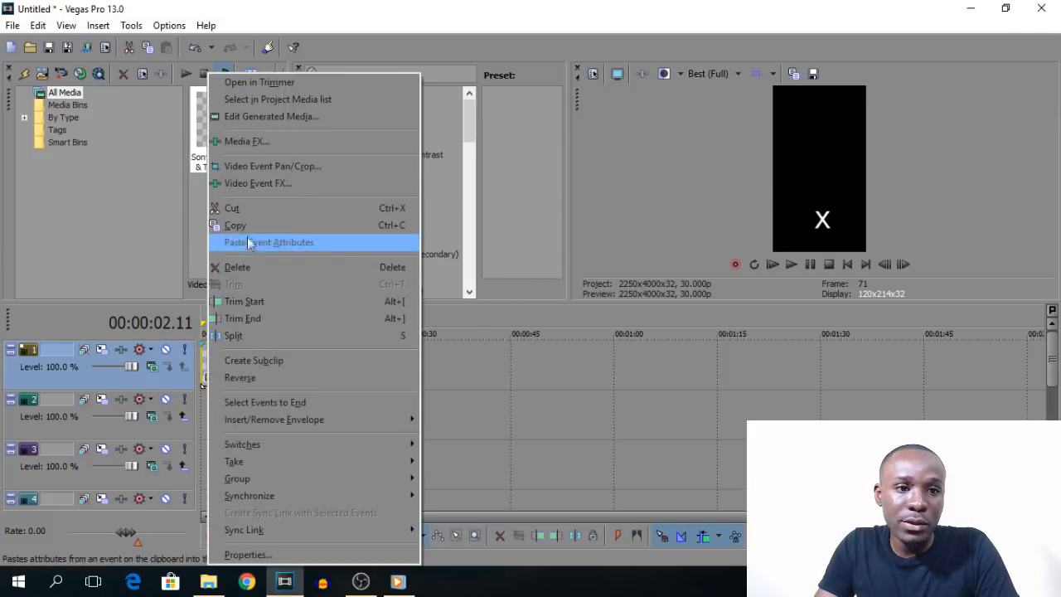
{"action": "left_click", "coordinate": [249, 225]}
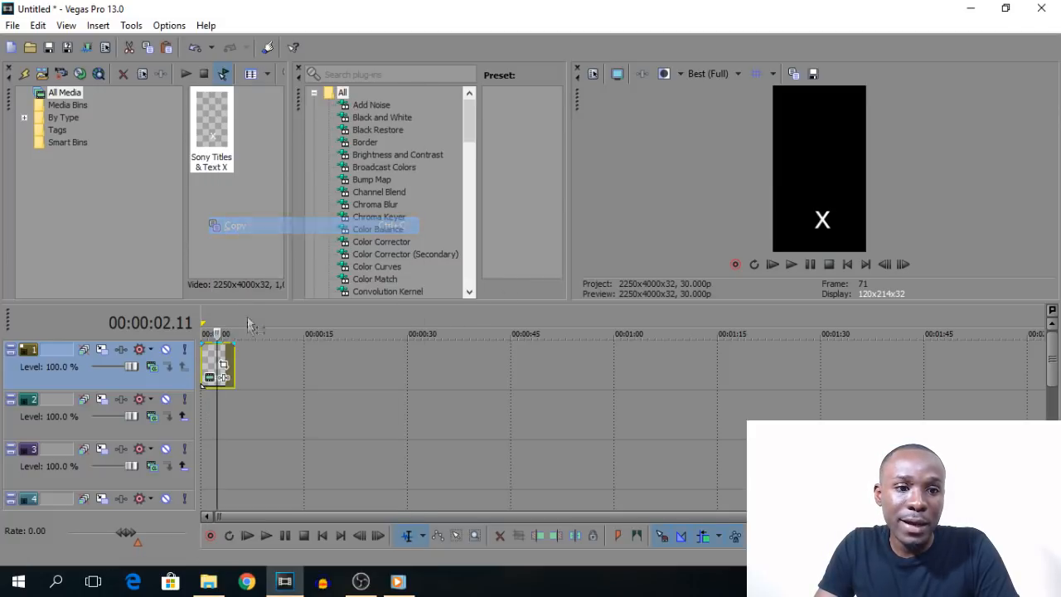
{"action": "left_click", "coordinate": [202, 413]}
{"action": "right_click", "coordinate": [201, 414]}
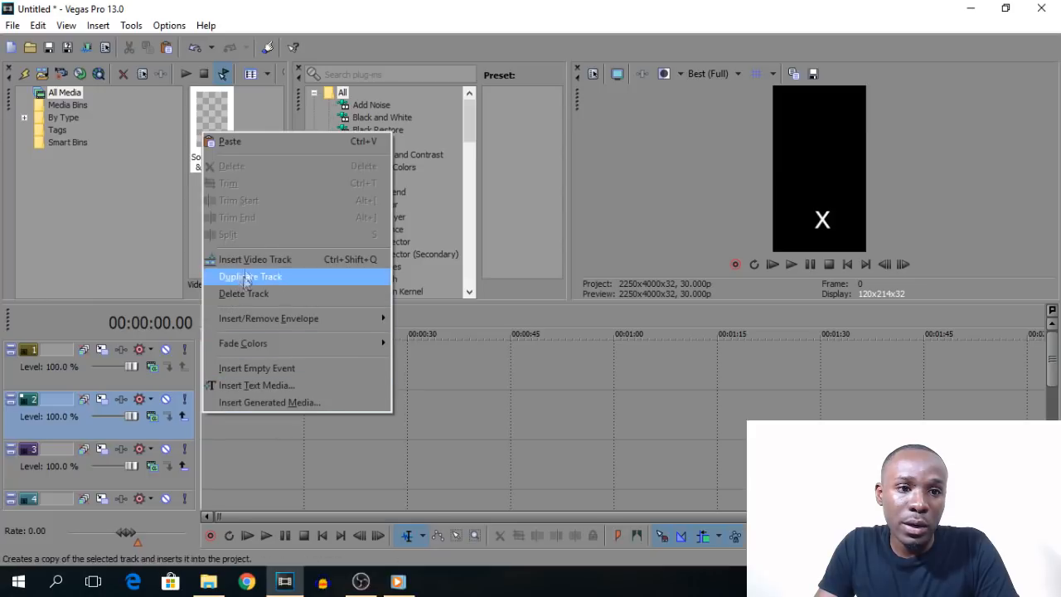
{"action": "left_click", "coordinate": [237, 142]}
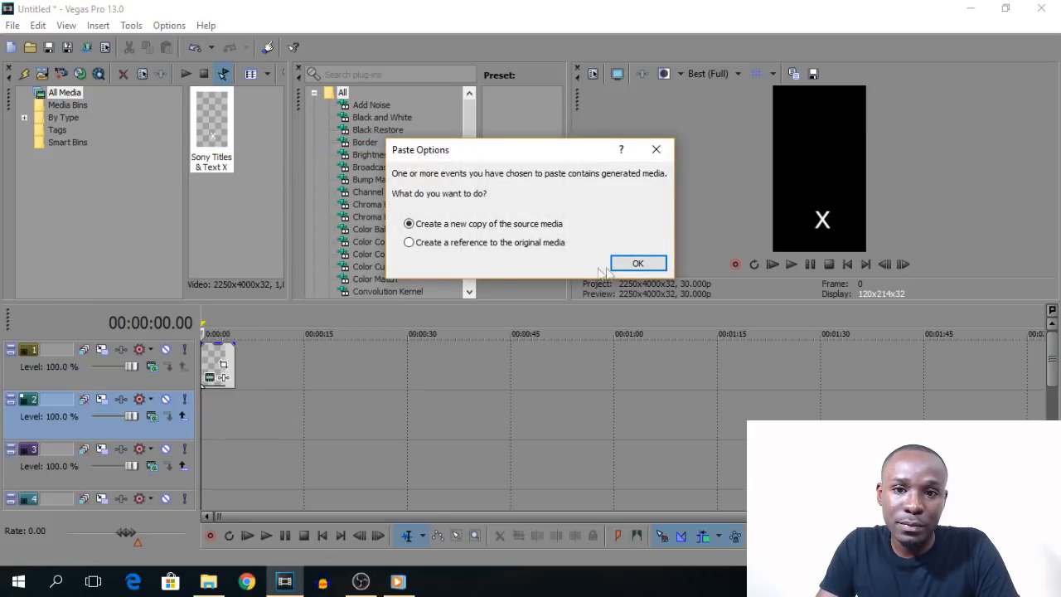
{"action": "left_click", "coordinate": [620, 264]}
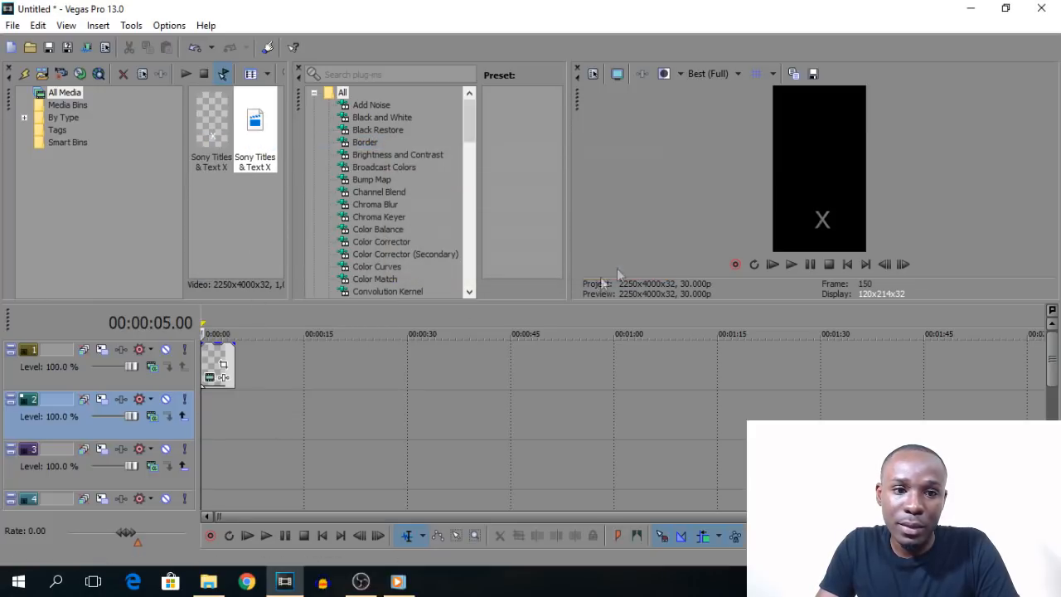
- Move the second track's X slightly above the first one, to location about 0.54, 0.27
{"action": "left_click", "coordinate": [214, 367]}
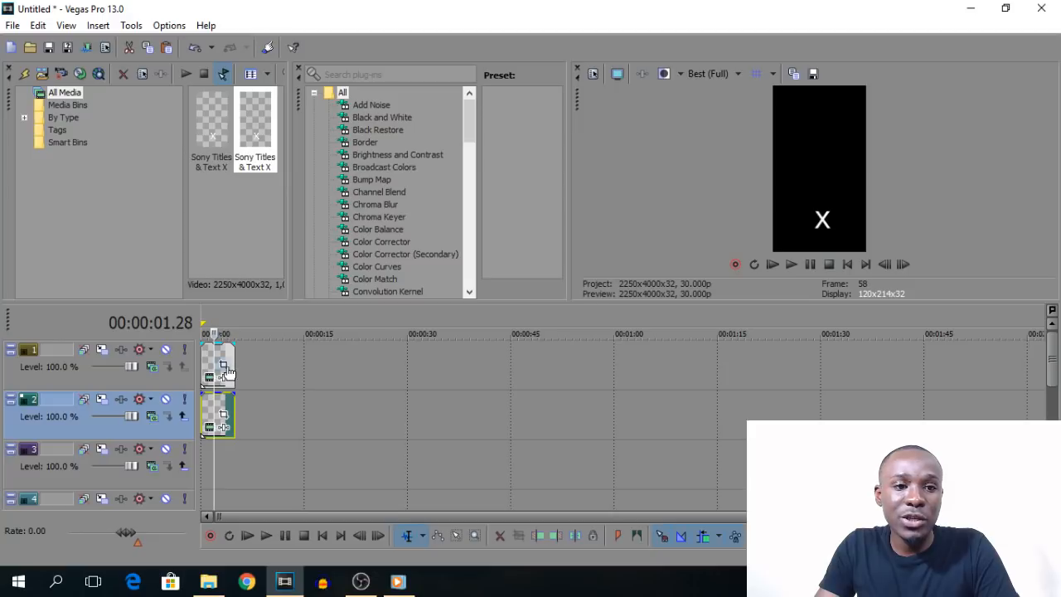
{"action": "left_click", "coordinate": [208, 356]}
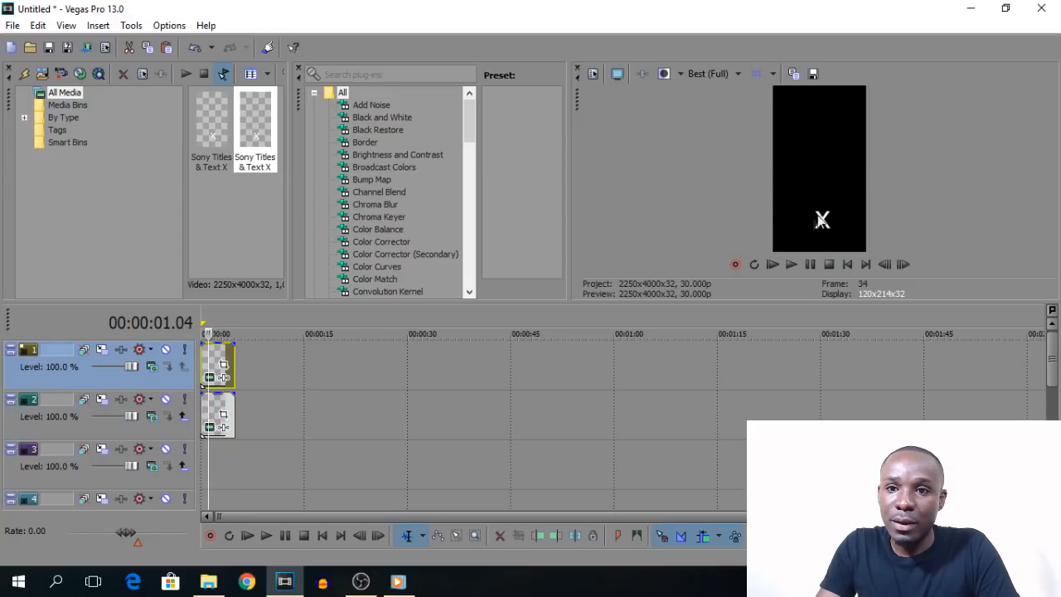
{"action": "left_click", "coordinate": [213, 410]}
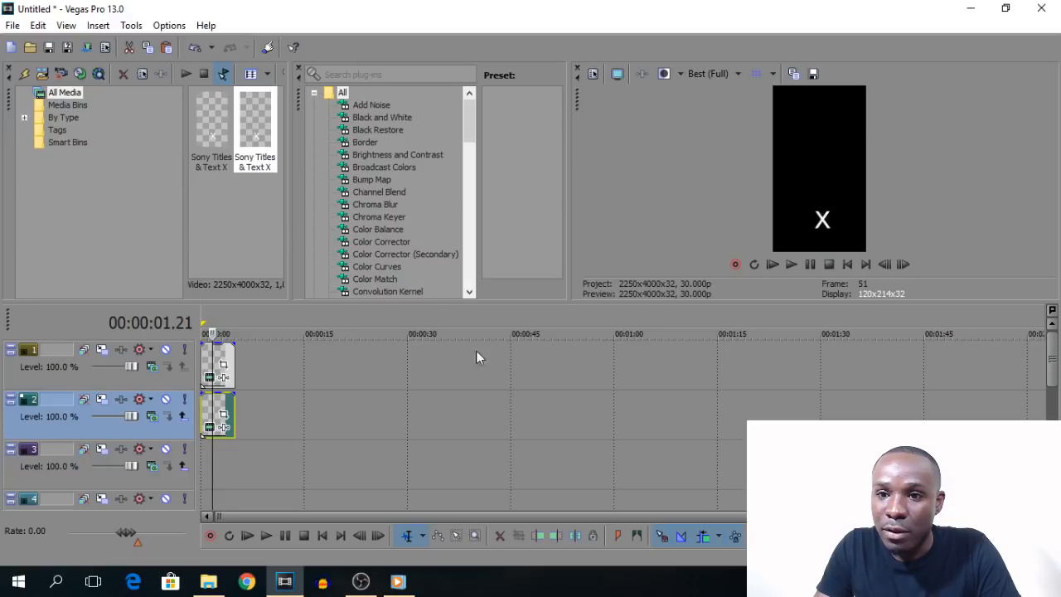
{"action": "left_click", "coordinate": [209, 427]}
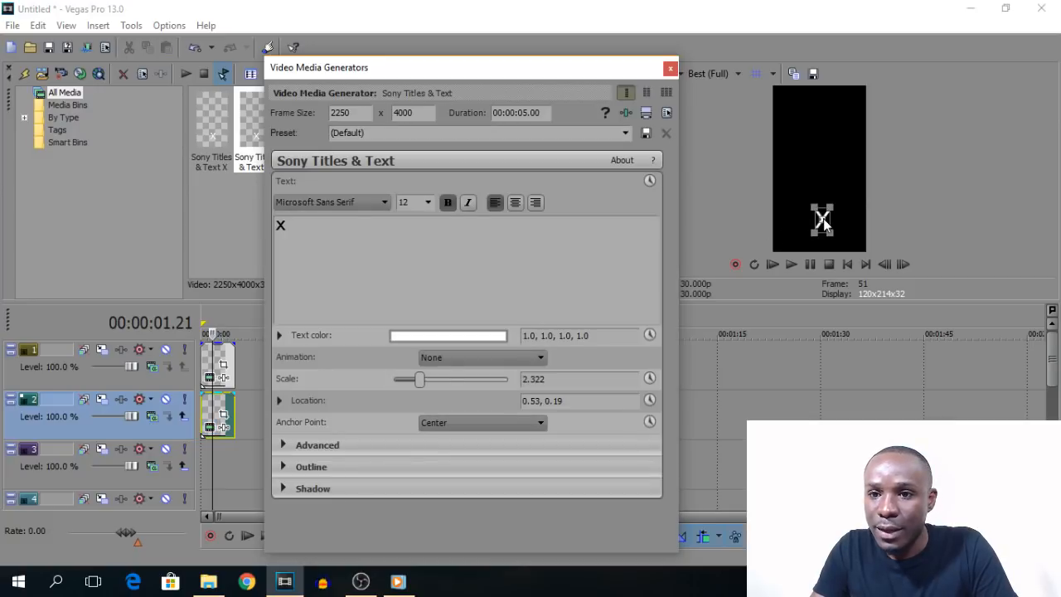
{"action": "mouse_move", "coordinate": [820, 220]}
{"action": "left_mouse_down"}
{"action": "mouse_move", "coordinate": [822, 201]}
{"action": "mouse_move", "coordinate": [823, 212]}
{"action": "left_mouse_up"}
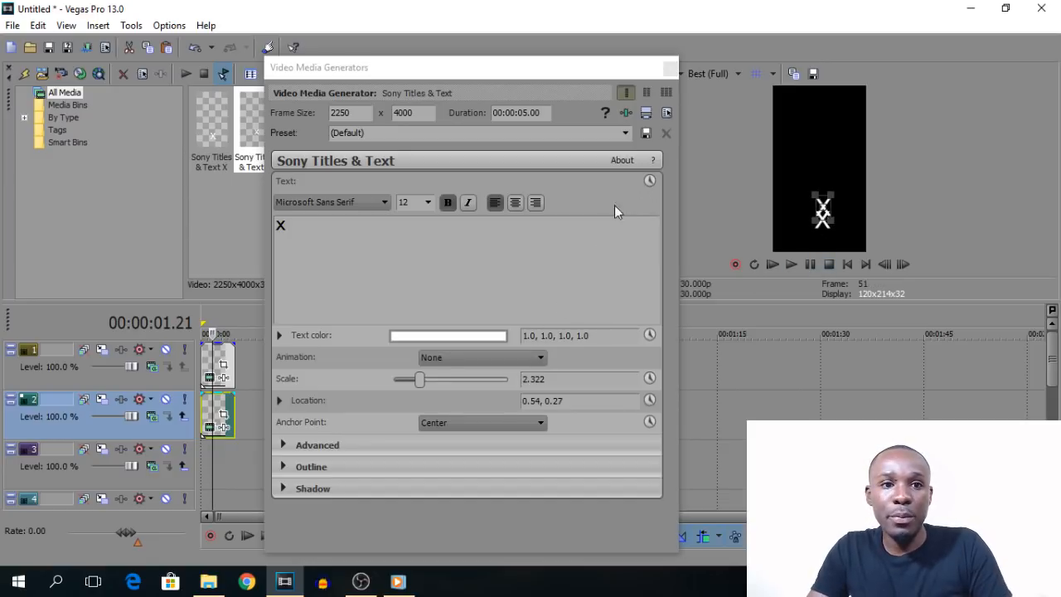
{"action": "left_click", "coordinate": [670, 67]}
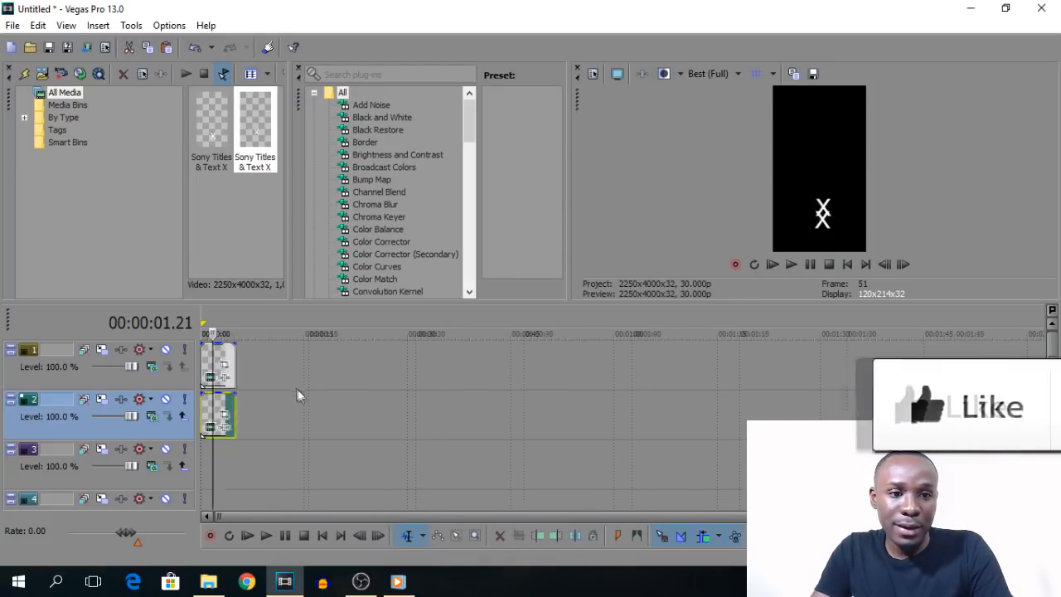
- Open Event Pan/Crop for the first track's X text event and enable its mask
{"action": "scroll", "coordinate": [340, 409], "scroll_direction": "up", "scroll_amount": 4}
{"action": "scroll", "coordinate": [339, 409], "scroll_direction": "up", "scroll_amount": 2}
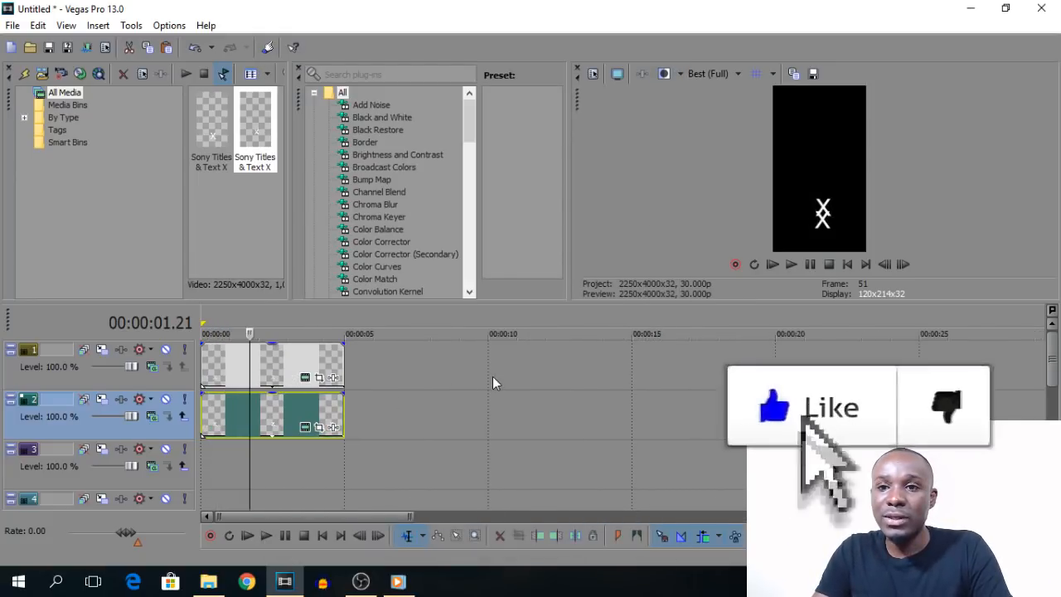
{"action": "left_click", "coordinate": [319, 379]}
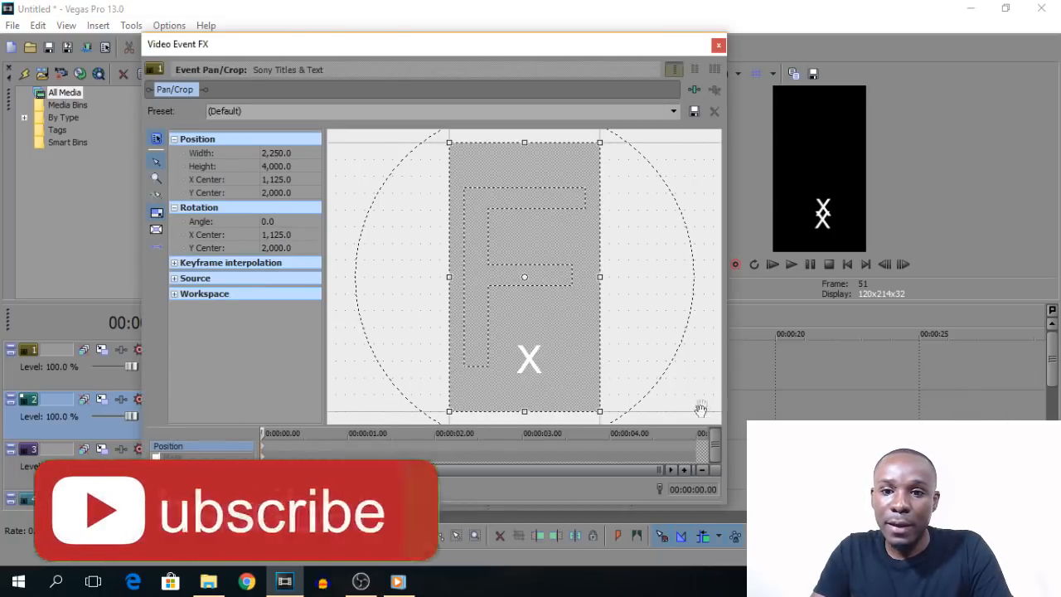
{"action": "scroll", "coordinate": [669, 260], "scroll_direction": "up", "scroll_amount": 5}
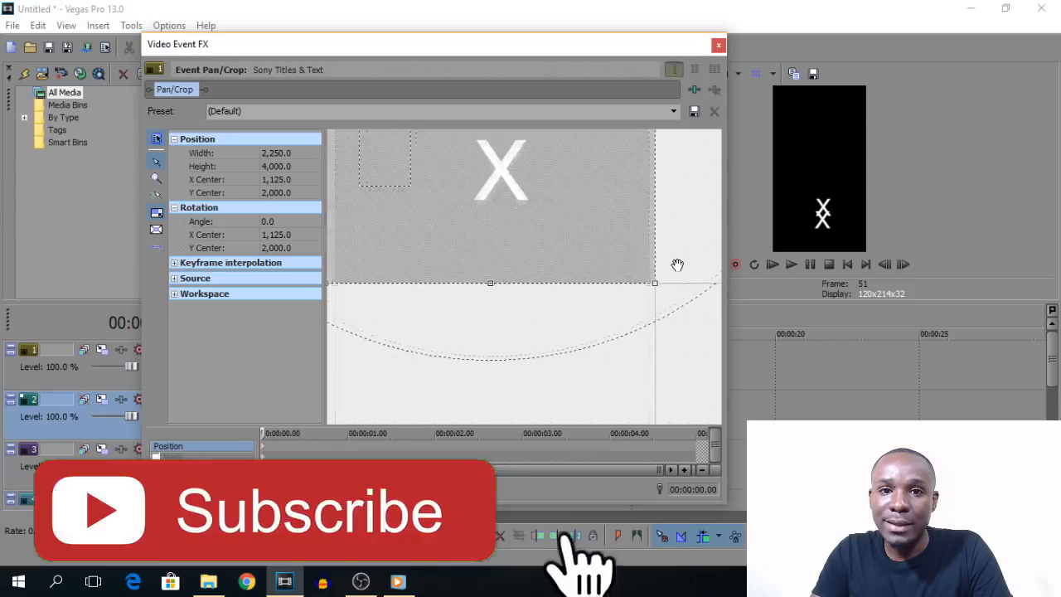
{"action": "scroll", "coordinate": [635, 384], "scroll_direction": "up", "scroll_amount": 3}
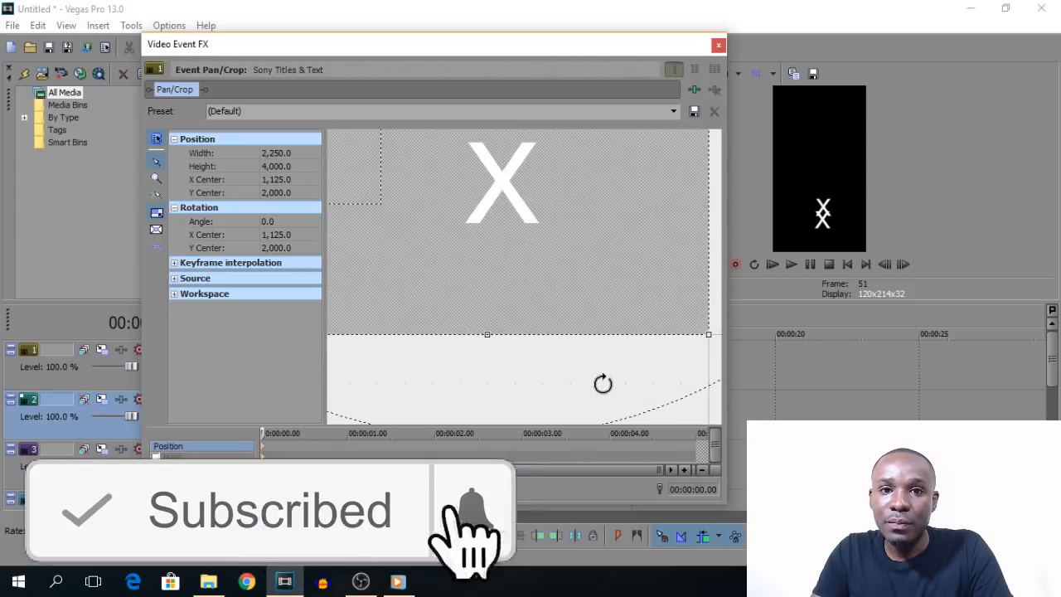
{"action": "left_click", "coordinate": [155, 457]}
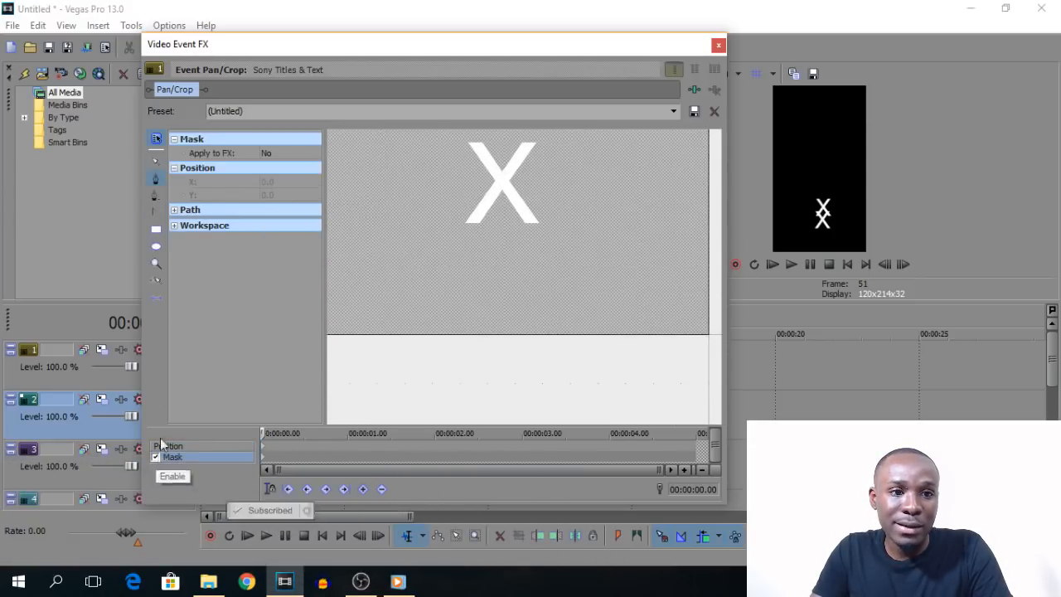
- Draw a closed mask around the lower half of the first track's X, leaving an upward arrow shape
{"action": "left_click", "coordinate": [500, 171]}
{"action": "left_click", "coordinate": [467, 222]}
{"action": "left_click", "coordinate": [481, 223]}
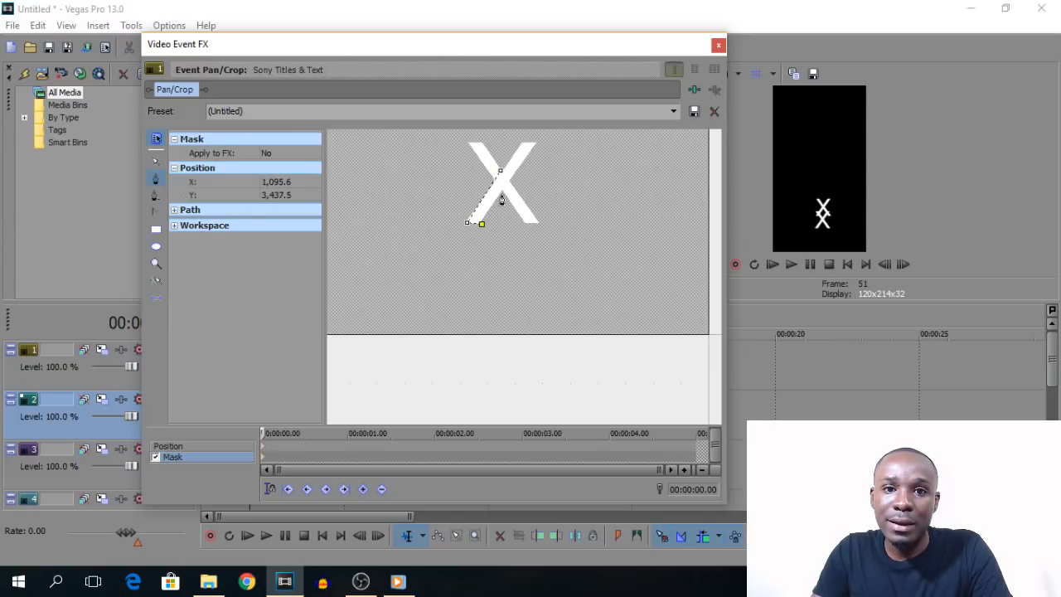
{"action": "left_click", "coordinate": [501, 193]}
{"action": "left_click", "coordinate": [525, 222]}
{"action": "left_click", "coordinate": [539, 222]}
{"action": "left_click", "coordinate": [501, 172]}
{"action": "left_click", "coordinate": [502, 174]}
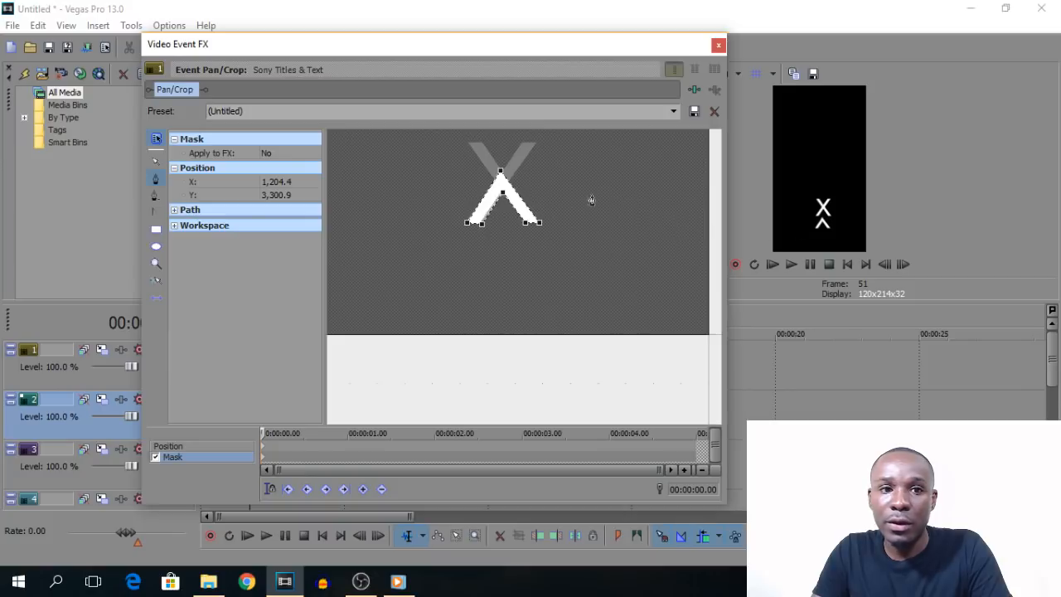
{"action": "left_click", "coordinate": [717, 47]}
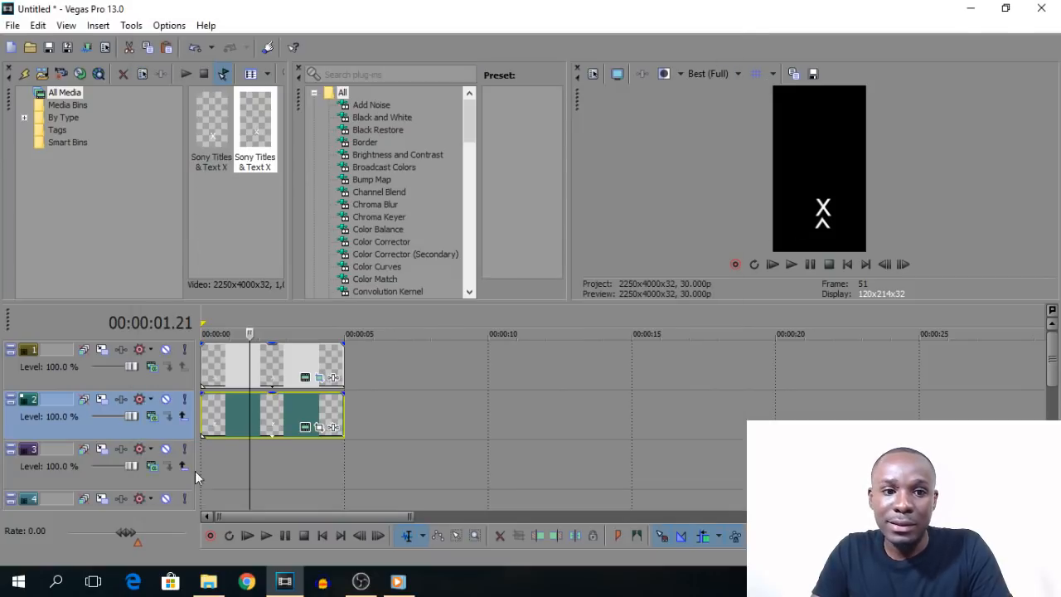
- Enable the Pan/Crop mask on the second track's X event and outline the letter's lower half as an upward arrow
{"action": "left_click", "coordinate": [319, 428]}
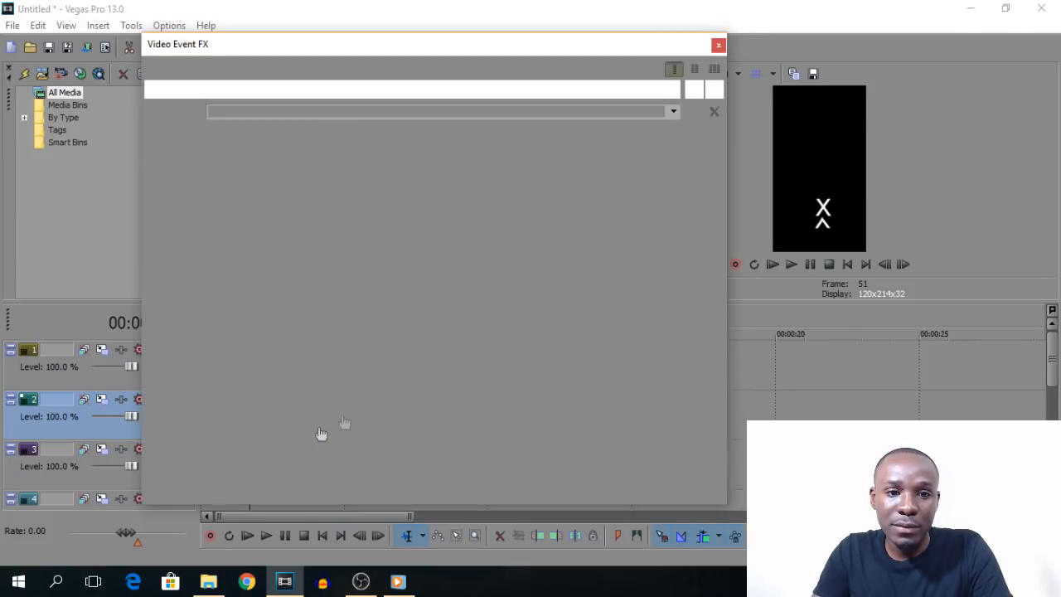
{"action": "left_click", "coordinate": [155, 457]}
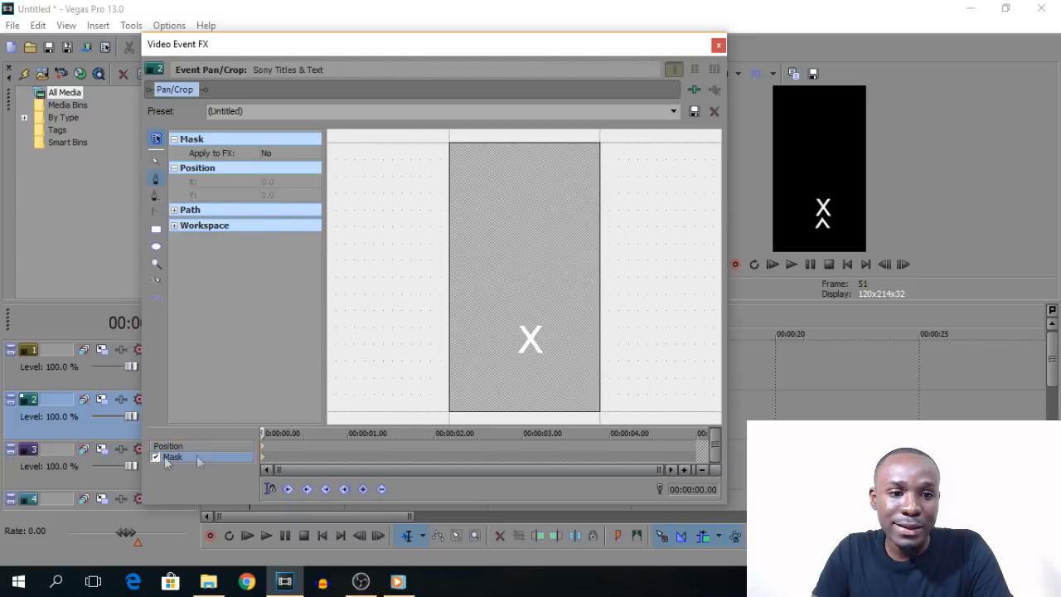
{"action": "scroll", "coordinate": [677, 347], "scroll_direction": "up", "scroll_amount": 3}
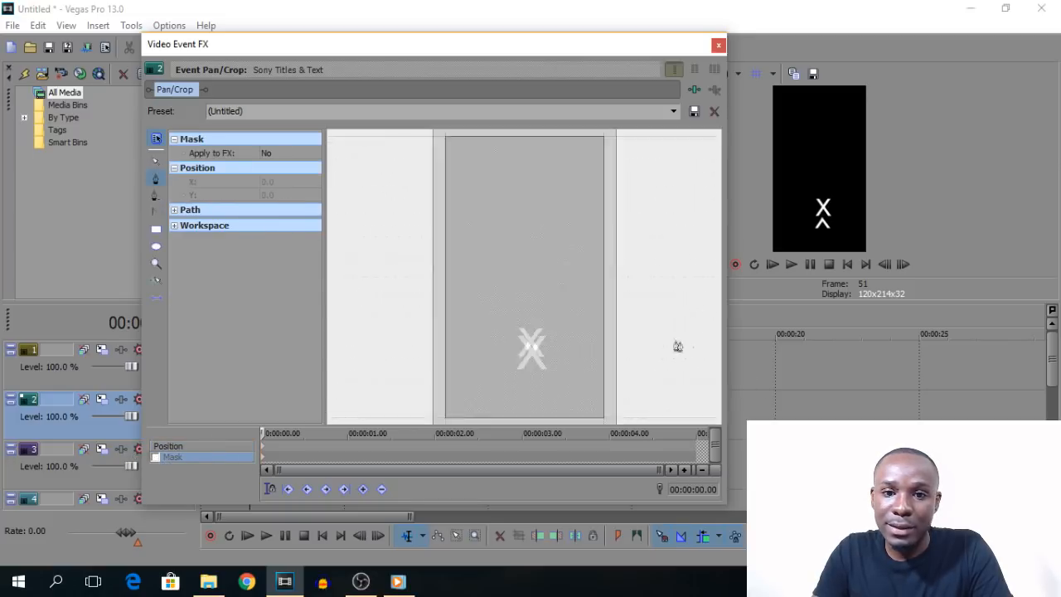
{"action": "left_click", "coordinate": [156, 164]}
{"action": "left_click_drag", "start_coordinate": [689, 352], "coordinate": [656, 205]}
{"action": "scroll", "coordinate": [641, 237], "scroll_direction": "up", "scroll_amount": 3}
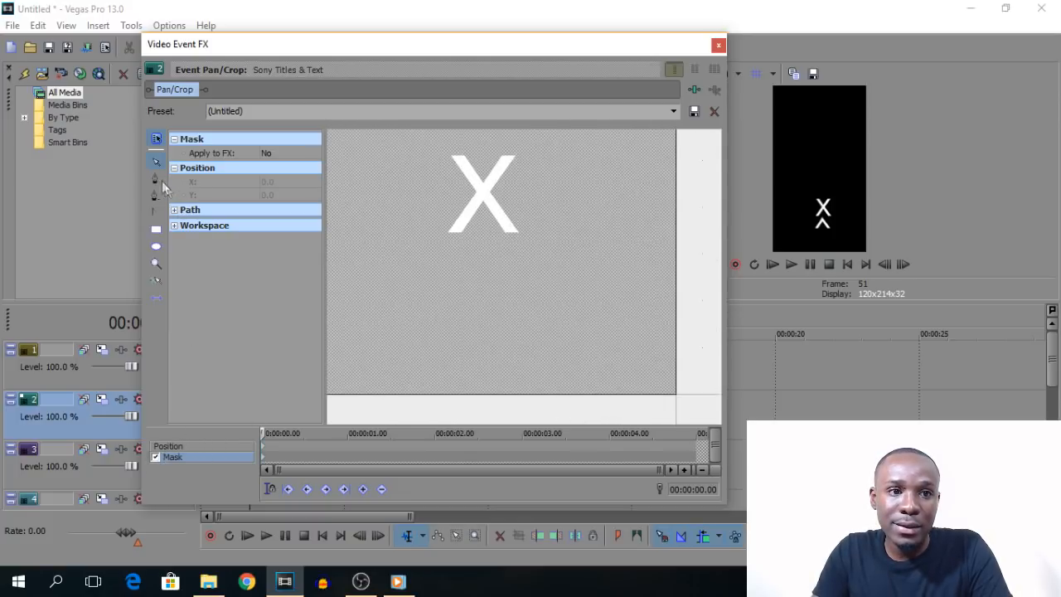
{"action": "left_click", "coordinate": [483, 182]}
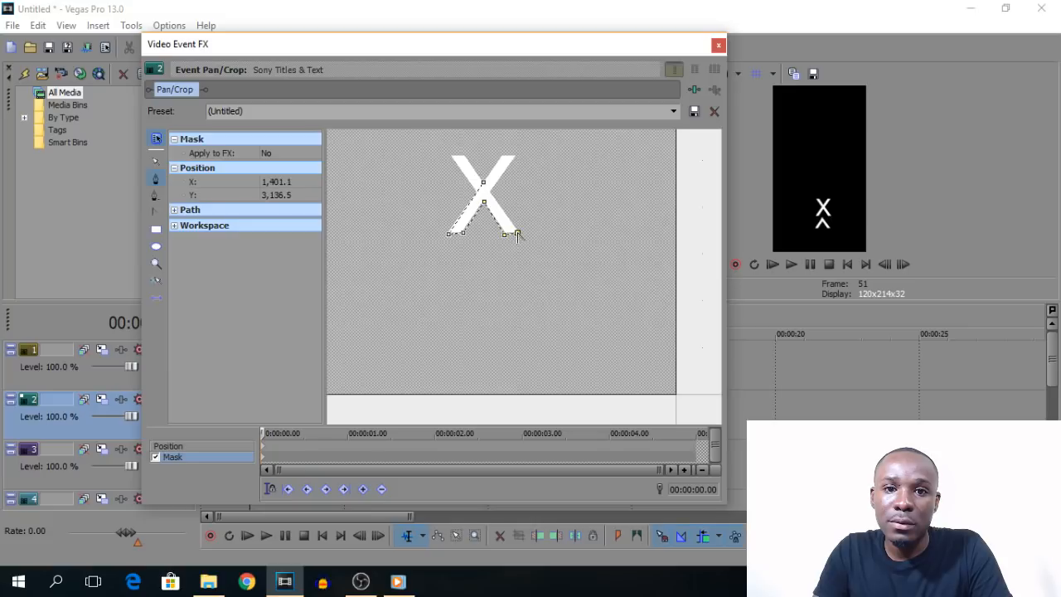
{"action": "left_click", "coordinate": [484, 182]}
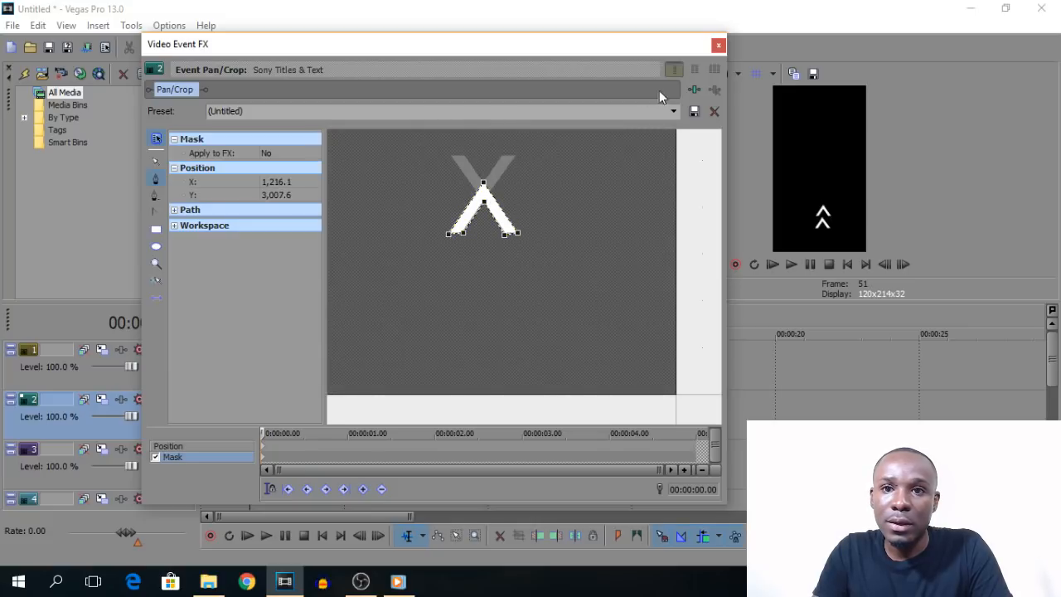
{"action": "left_click", "coordinate": [718, 46]}
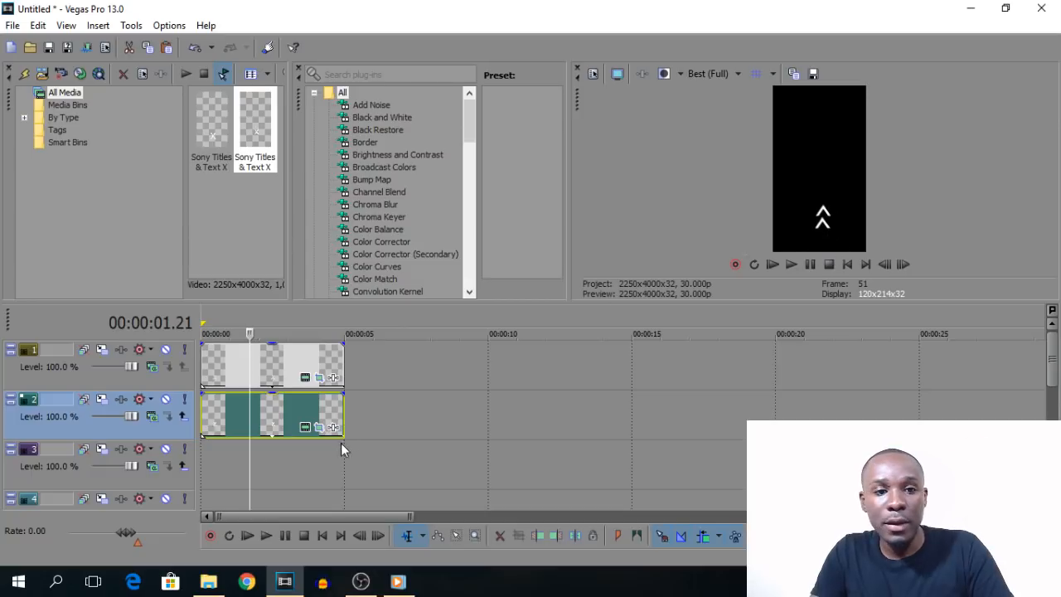
- Insert a text event reading "SWIPE UP" on the third track and set its font size to 10
{"action": "right_click", "coordinate": [213, 461]}
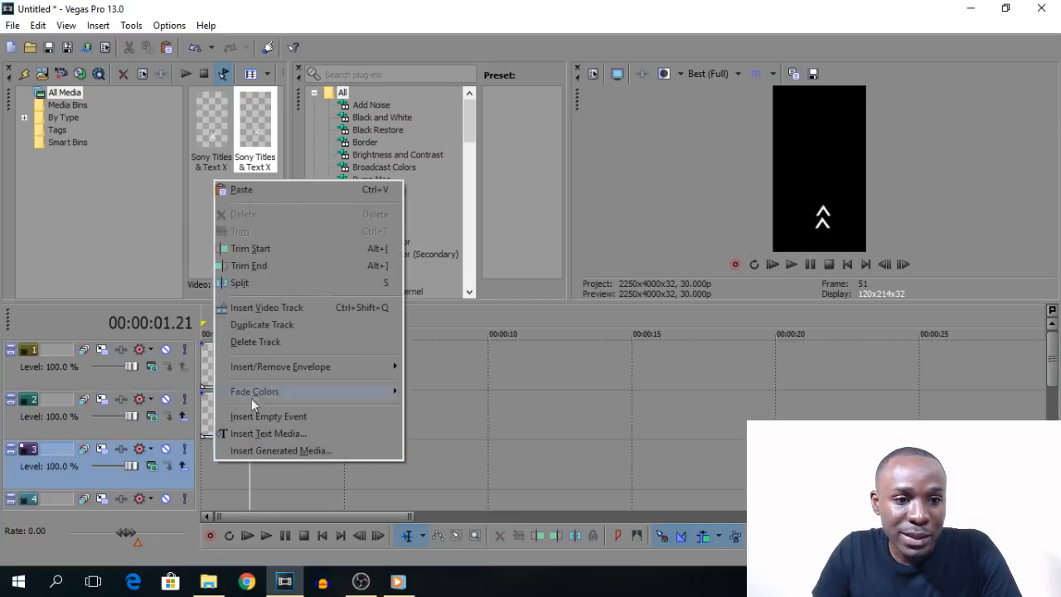
{"action": "left_click", "coordinate": [248, 418]}
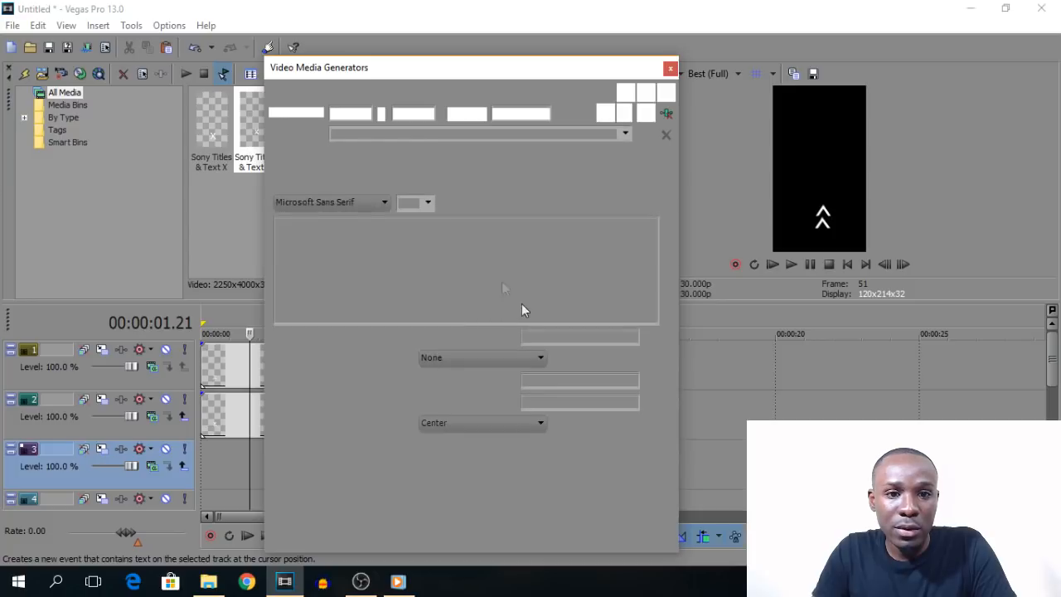
{"action": "triple_click", "coordinate": [405, 235]}
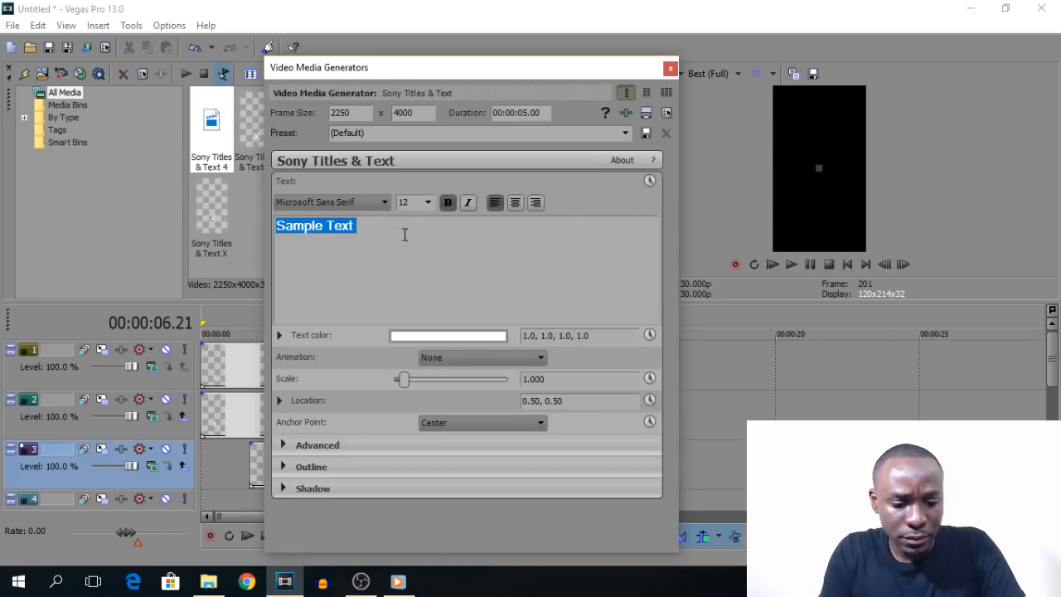
{"action": "type", "text": "A"}
{"action": "type", "text": "WIPE UP"}
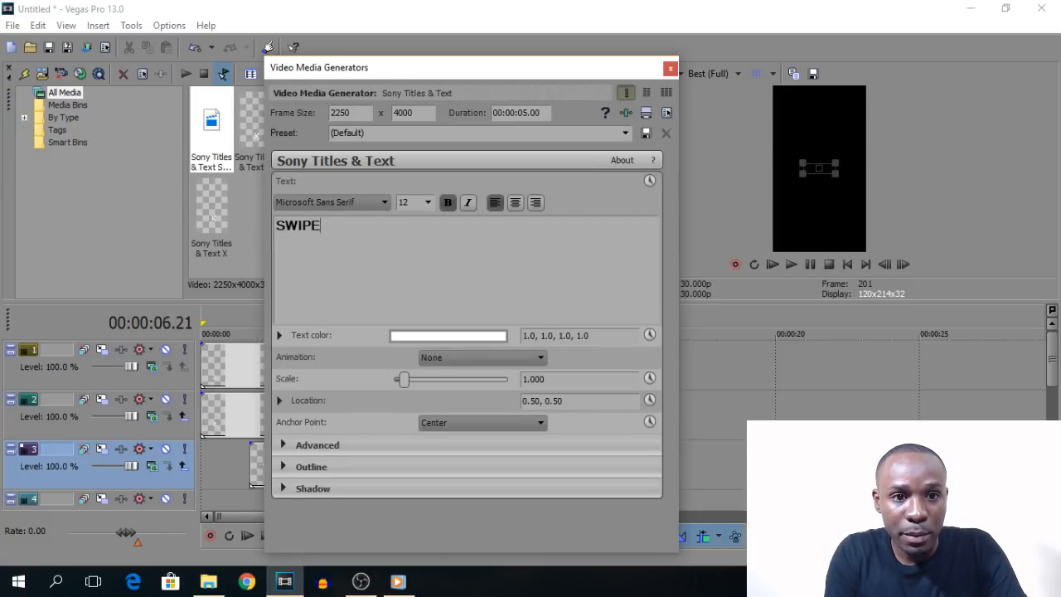
{"action": "key", "text": "ctrl+a"}
{"action": "left_click", "coordinate": [428, 203]}
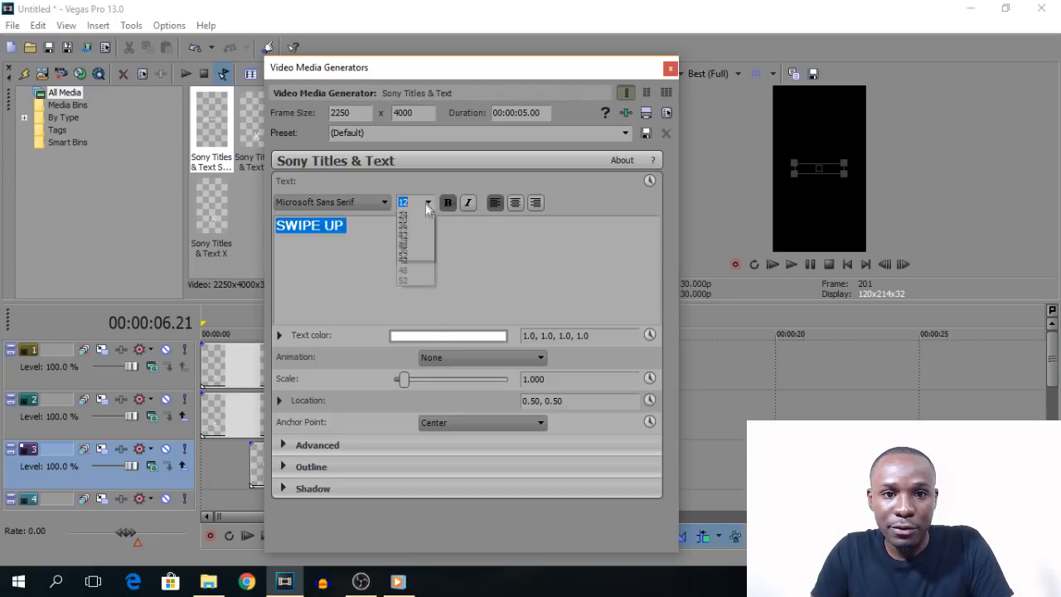
{"action": "left_click", "coordinate": [411, 225]}
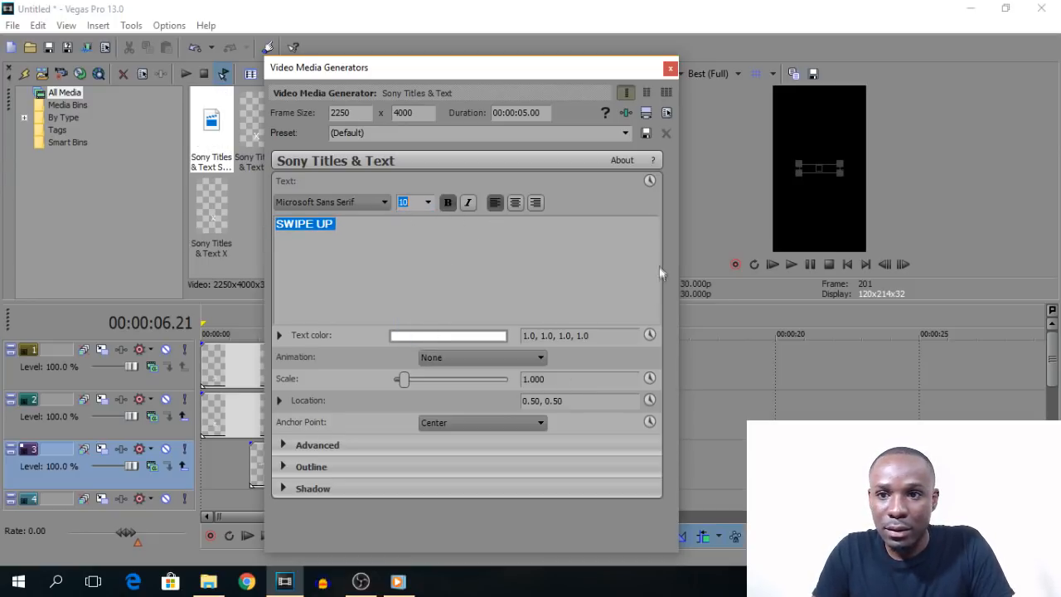
- Place the SWIPE UP text just below the arrows, near location 0.55, 0.11, and close the text generator
{"action": "left_click_drag", "start_coordinate": [819, 169], "coordinate": [819, 246]}
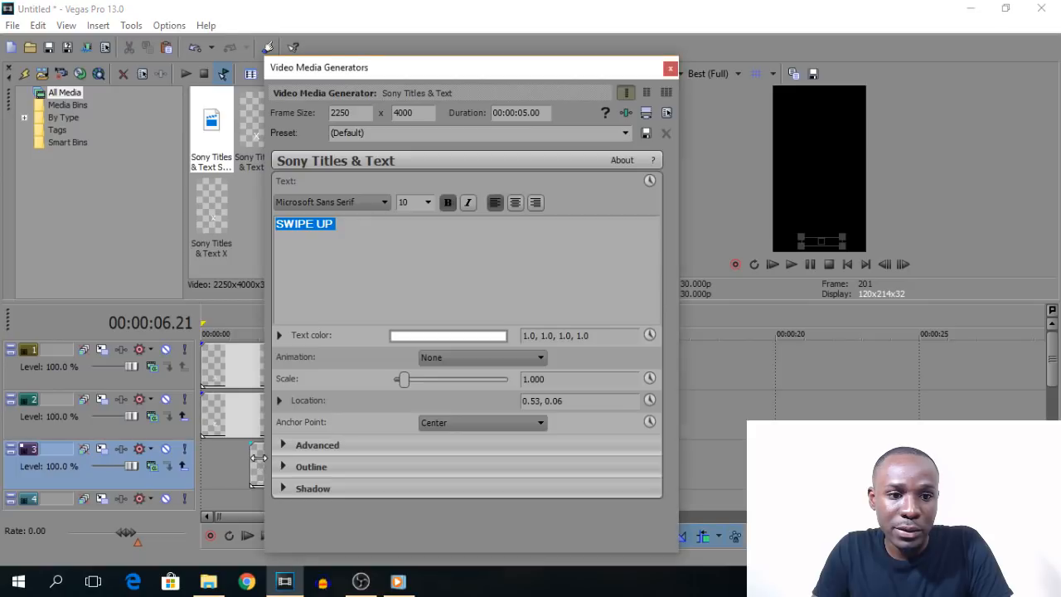
{"action": "left_click", "coordinate": [258, 462]}
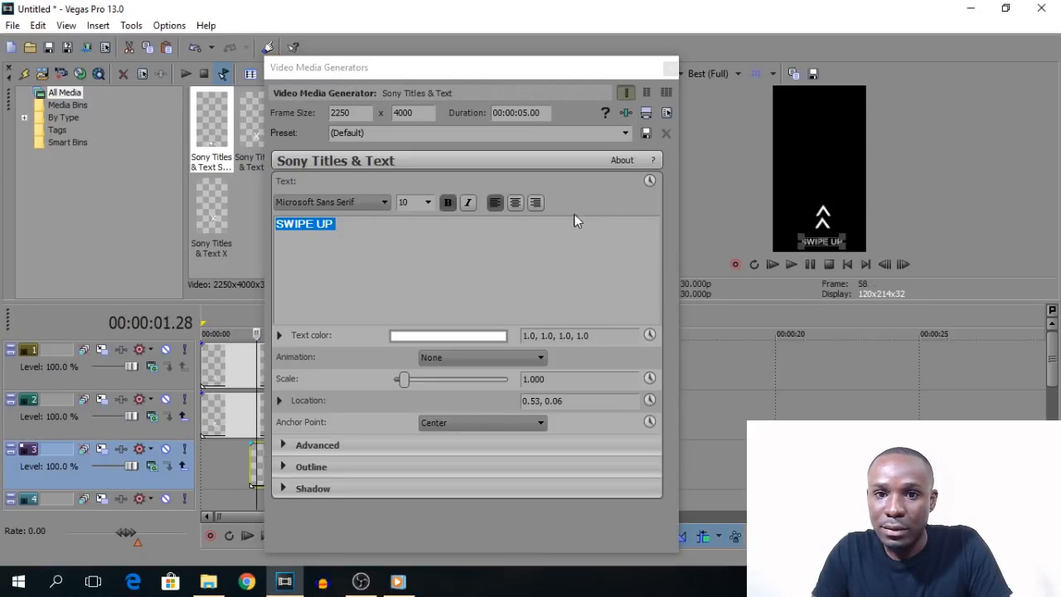
{"action": "left_click_drag", "start_coordinate": [827, 242], "coordinate": [831, 237]}
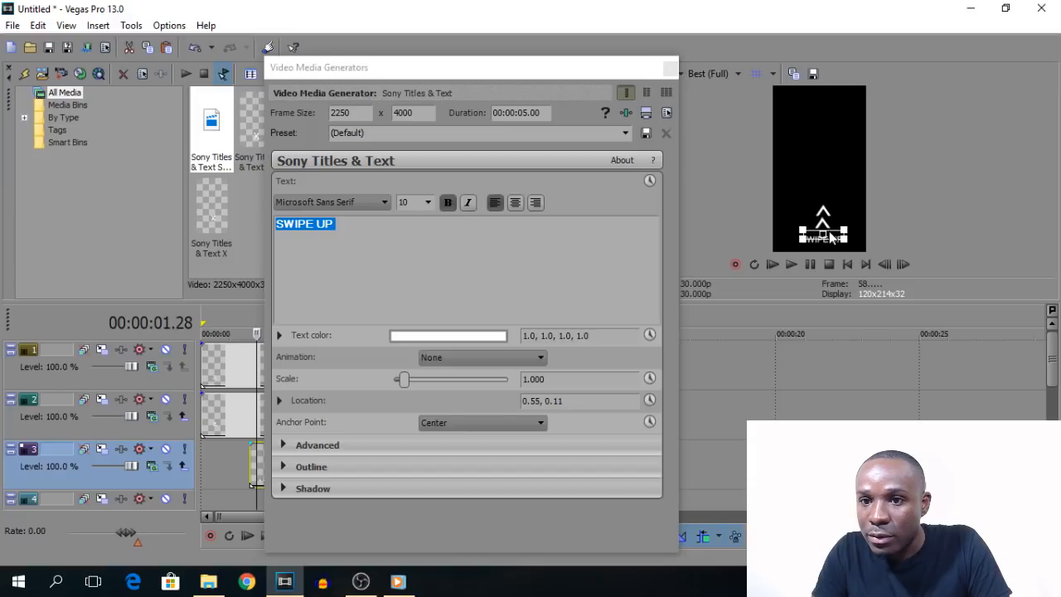
{"action": "left_click", "coordinate": [670, 68]}
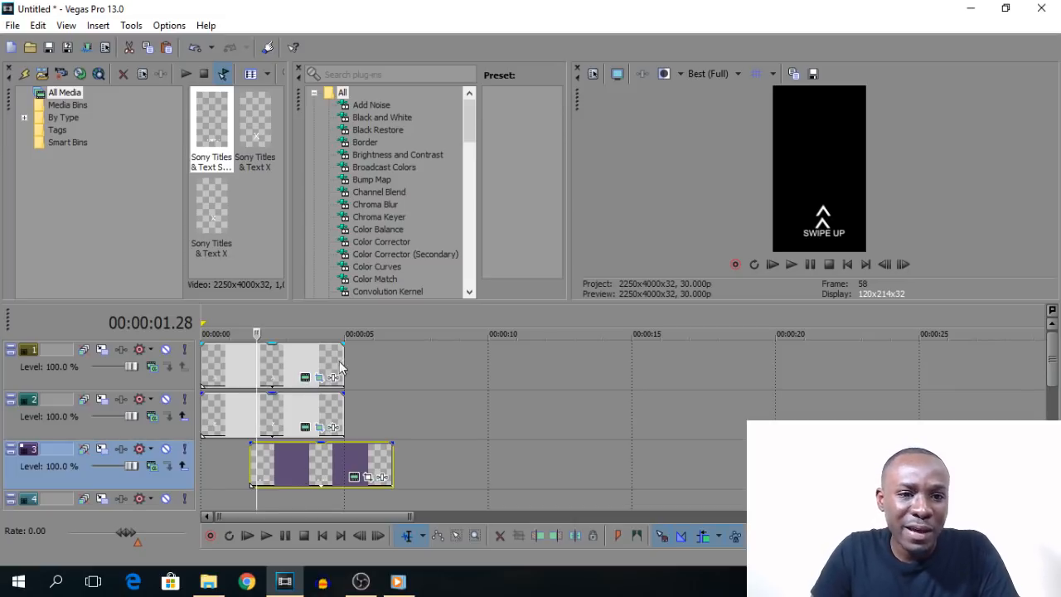
- Trim both arrow events to about 0.7 seconds and stagger the second so it starts about 10 frames after the first
{"action": "scroll", "coordinate": [519, 391], "scroll_direction": "up", "scroll_amount": 5}
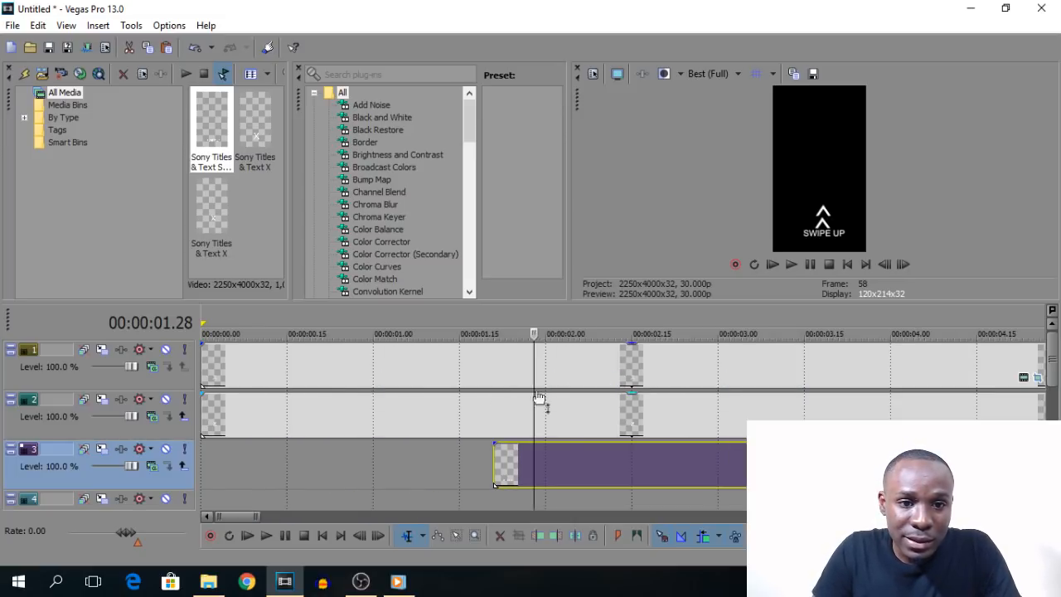
{"action": "scroll", "coordinate": [689, 353], "scroll_direction": "down", "scroll_amount": 2}
{"action": "left_click", "coordinate": [627, 365]}
{"action": "left_click_drag", "start_coordinate": [627, 364], "coordinate": [264, 370]}
{"action": "left_click", "coordinate": [554, 416]}
{"action": "left_click", "coordinate": [551, 416]}
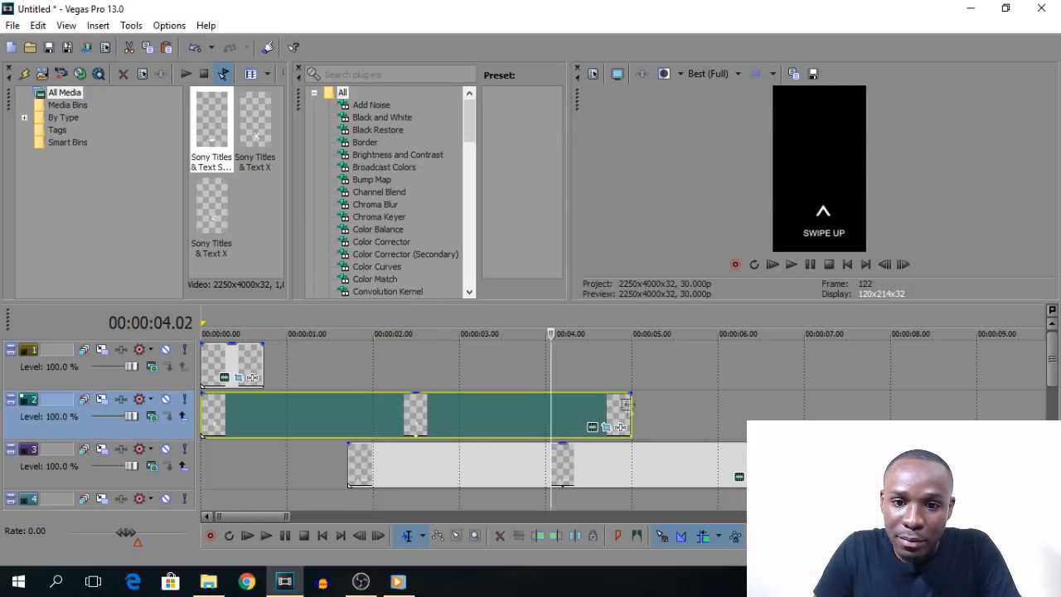
{"action": "left_click_drag", "start_coordinate": [627, 405], "coordinate": [248, 405]}
- Move the SWIPE UP event to the timeline start and trim it to end with the second arrow's event
{"action": "left_click_drag", "start_coordinate": [403, 459], "coordinate": [253, 459]}
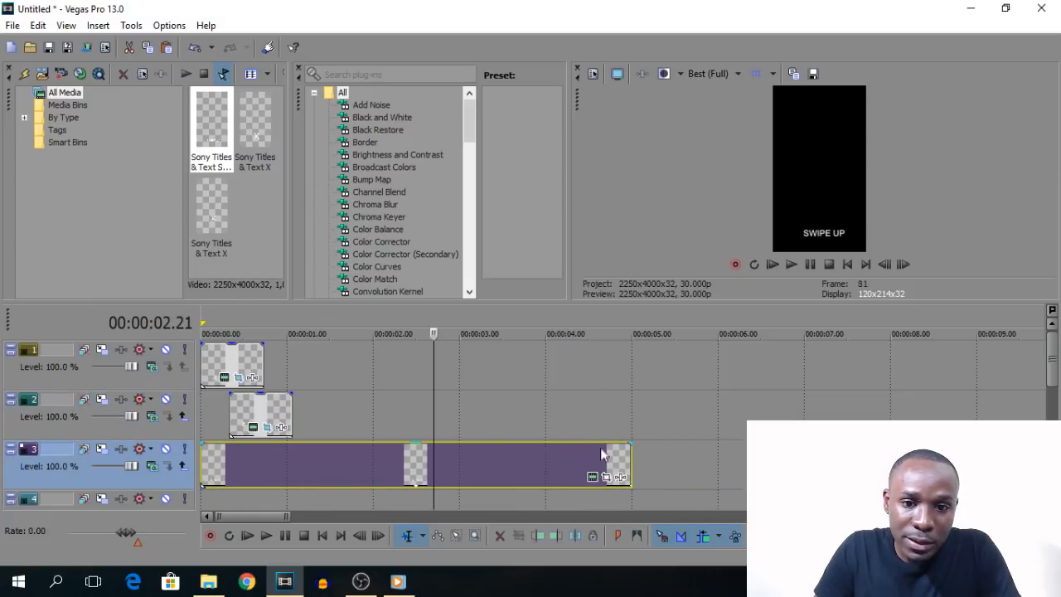
{"action": "left_click_drag", "start_coordinate": [630, 460], "coordinate": [291, 461]}
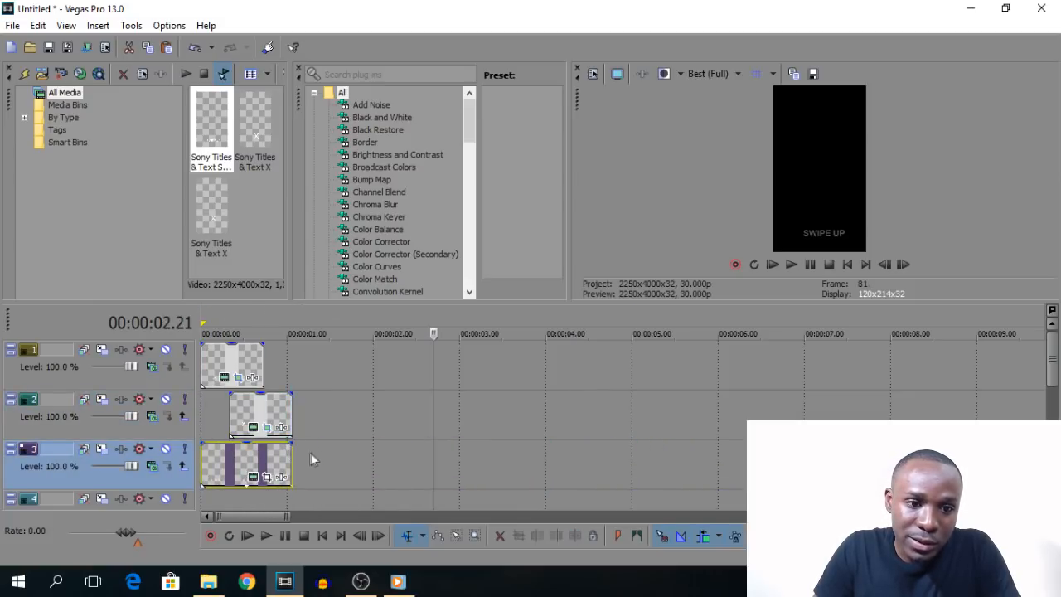
- Play the sequence from the start to check the pace of the arrows
{"action": "left_click", "coordinate": [323, 537]}
{"action": "left_click", "coordinate": [240, 534]}
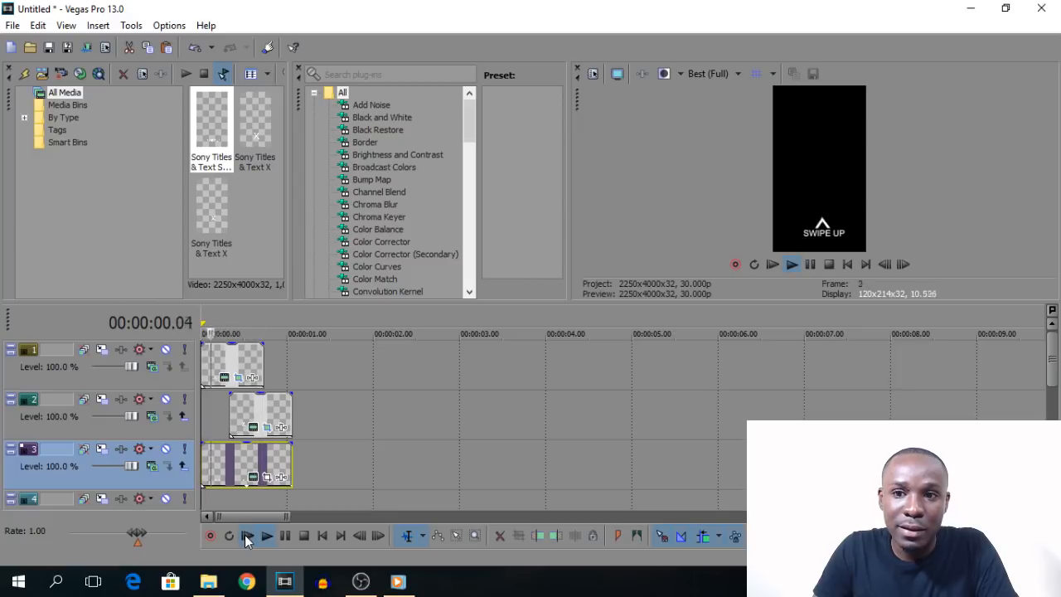
{"action": "left_click", "coordinate": [284, 536]}
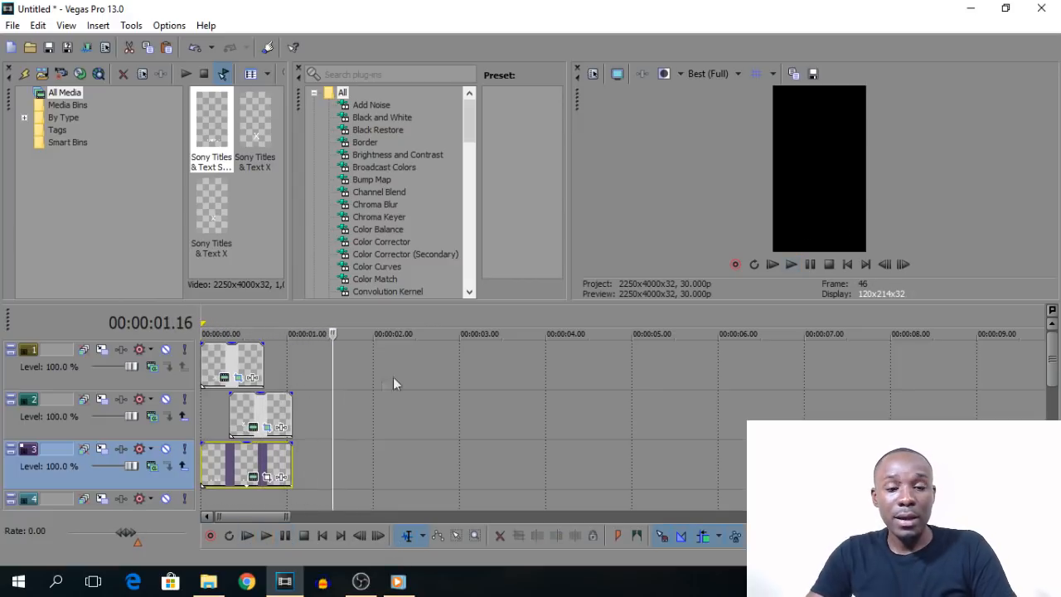
- Collapse the first three tracks to minimum height and trim the first track's arrow event to about 12 frames
{"action": "left_click_drag", "start_coordinate": [170, 439], "coordinate": [163, 356]}
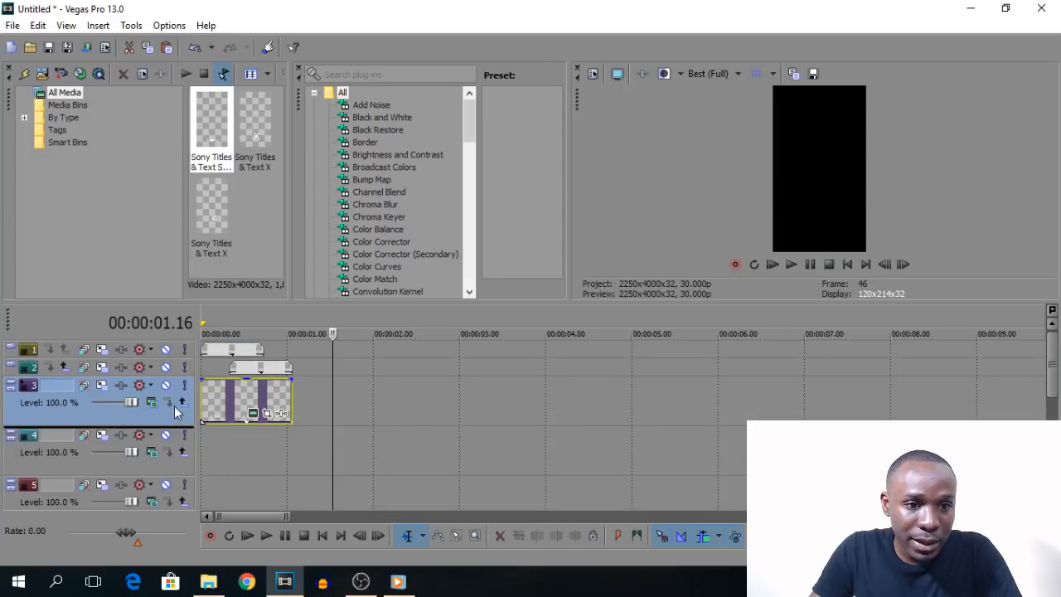
{"action": "left_click_drag", "start_coordinate": [181, 426], "coordinate": [183, 386]}
{"action": "scroll", "coordinate": [344, 388], "scroll_direction": "up", "scroll_amount": 5}
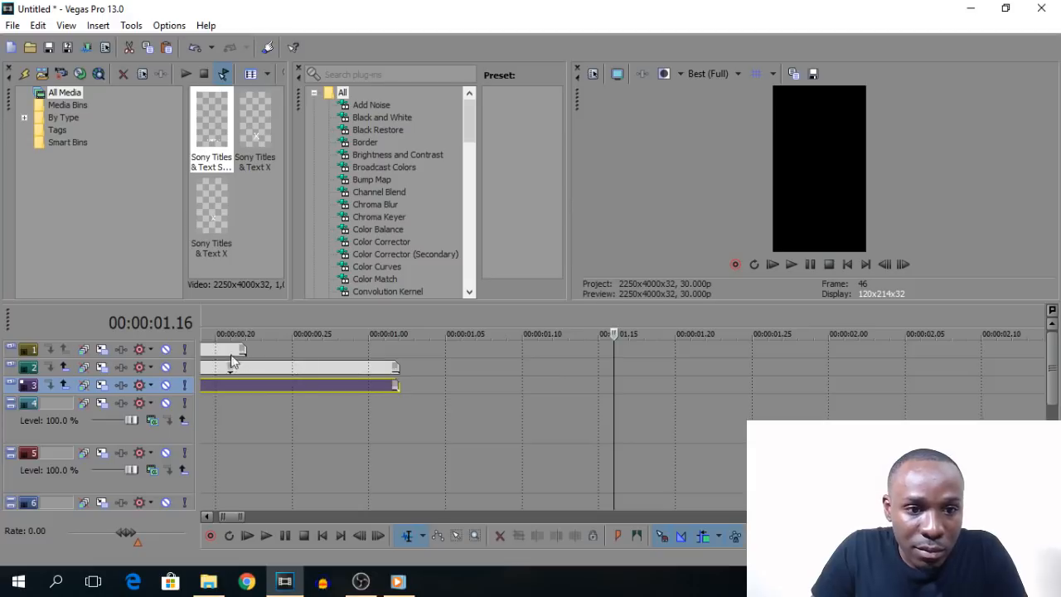
{"action": "left_click_drag", "start_coordinate": [239, 520], "coordinate": [213, 514]}
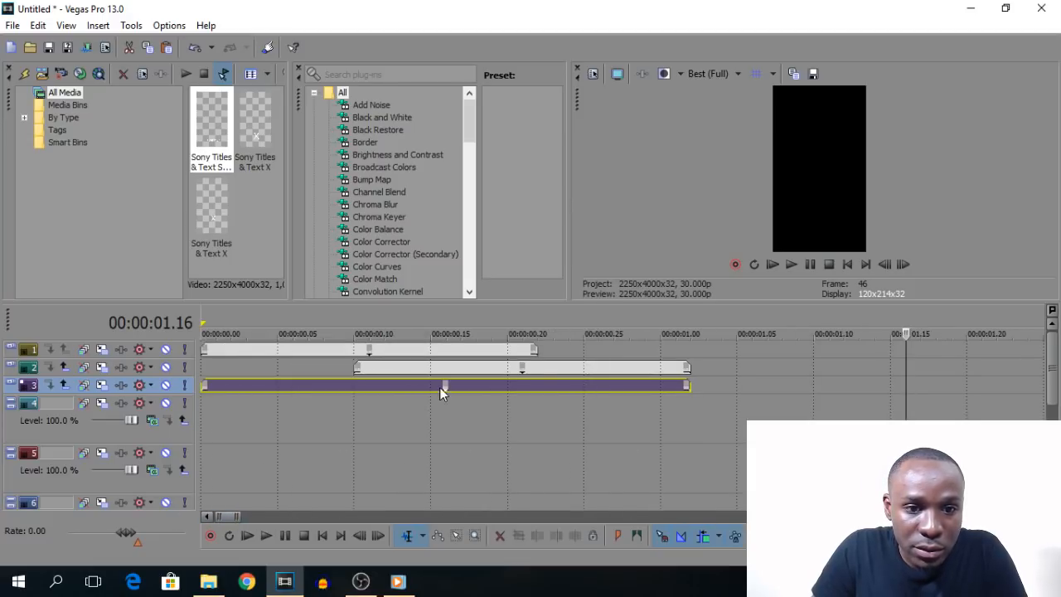
{"action": "left_click_drag", "start_coordinate": [533, 348], "coordinate": [382, 351]}
- Shorten the second arrow's event to about 12 frames starting near frame 6, and trim the SWIPE UP event to end with it
{"action": "left_click", "coordinate": [629, 368]}
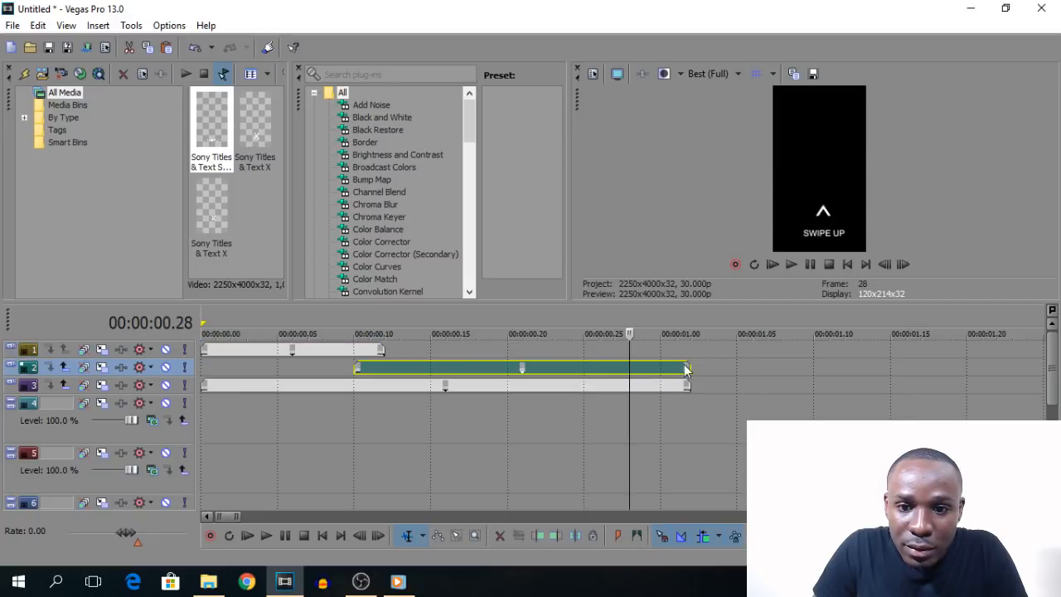
{"action": "left_click_drag", "start_coordinate": [687, 366], "coordinate": [613, 366]}
{"action": "left_click_drag", "start_coordinate": [504, 369], "coordinate": [343, 369]}
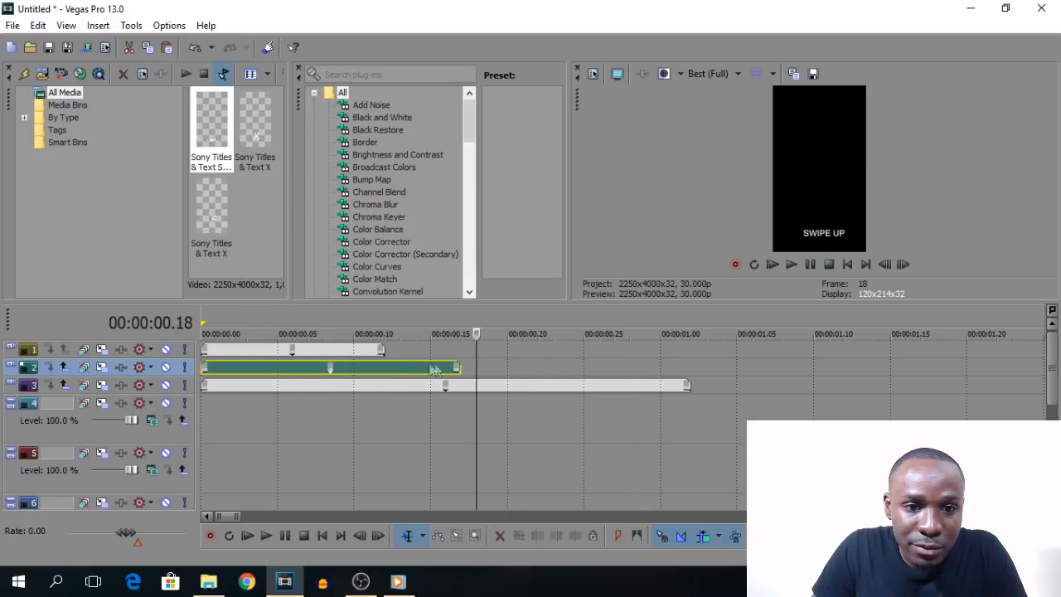
{"action": "left_click_drag", "start_coordinate": [458, 366], "coordinate": [430, 367]}
{"action": "left_click", "coordinate": [462, 384]}
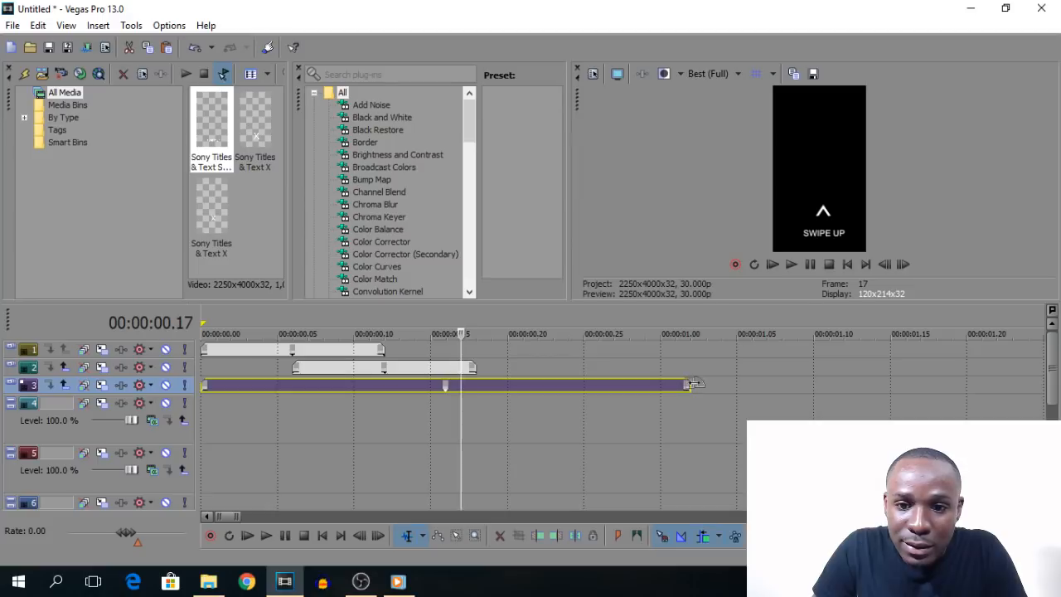
{"action": "left_click_drag", "start_coordinate": [688, 385], "coordinate": [474, 384]}
- Replay the shortened arrow animation from the beginning and pause it to review the faster timing
{"action": "left_click", "coordinate": [323, 535]}
{"action": "left_click", "coordinate": [247, 536]}
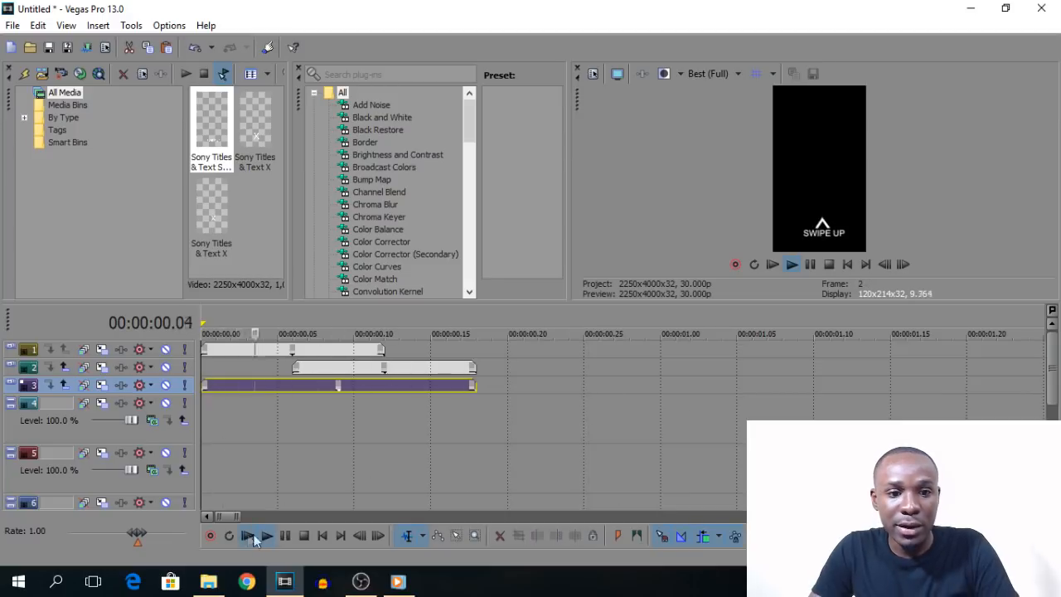
{"action": "left_click", "coordinate": [282, 535]}
- Target the fifth track at the project start and browse to the Cropped Story Photos folder in the Open dialog
{"action": "scroll", "coordinate": [673, 454], "scroll_direction": "down", "scroll_amount": 8}
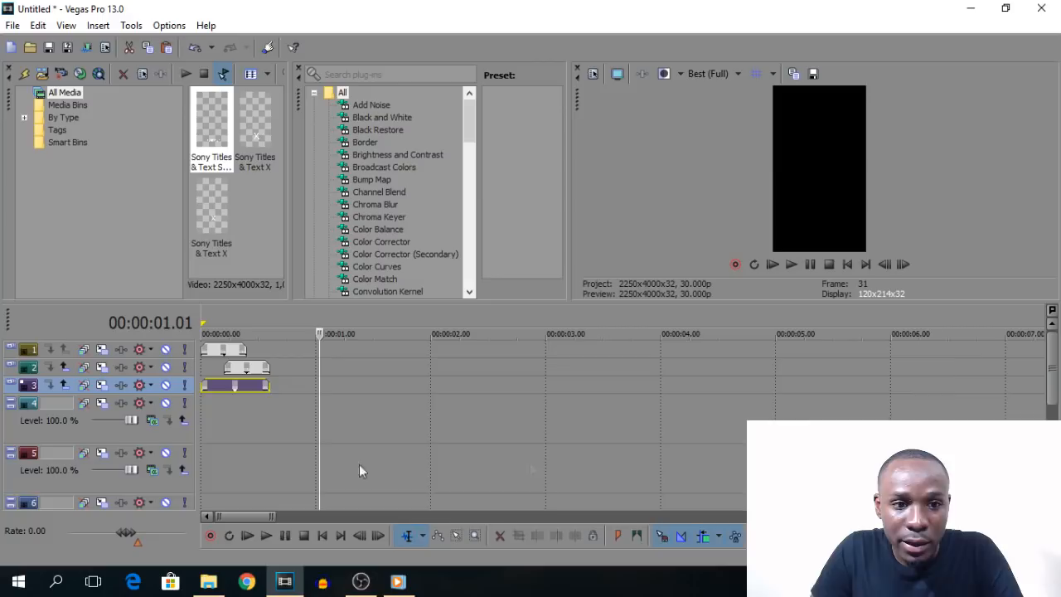
{"action": "left_click", "coordinate": [207, 473]}
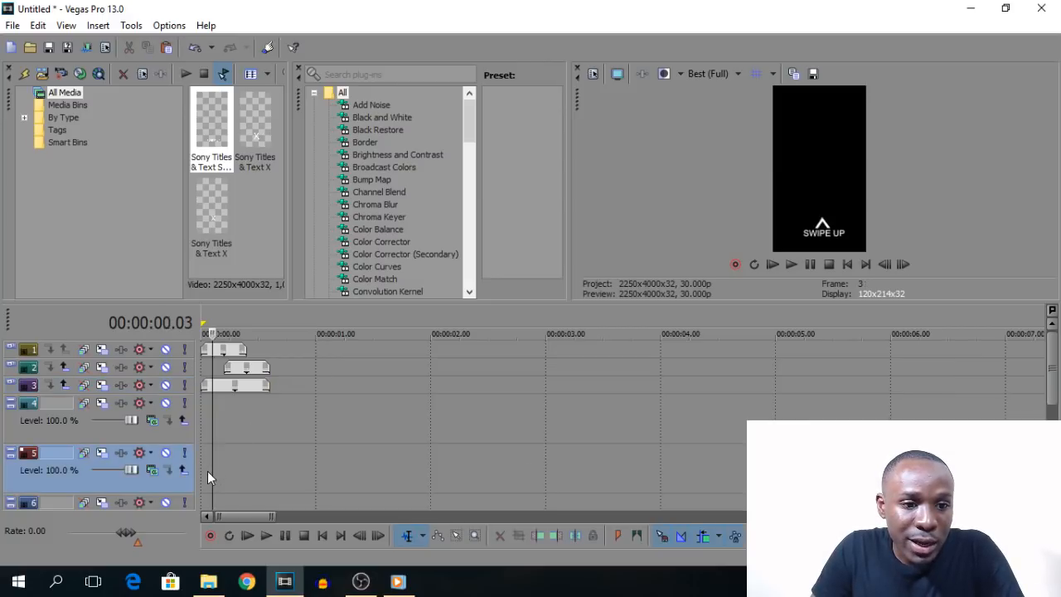
{"action": "left_click", "coordinate": [322, 536]}
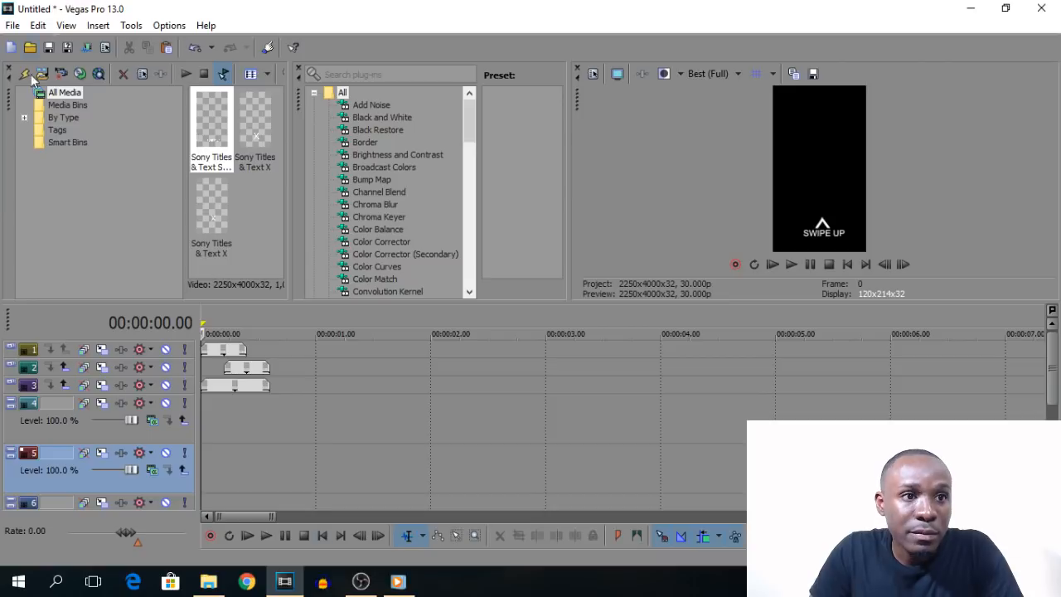
{"action": "left_click", "coordinate": [12, 25]}
{"action": "left_click", "coordinate": [33, 59]}
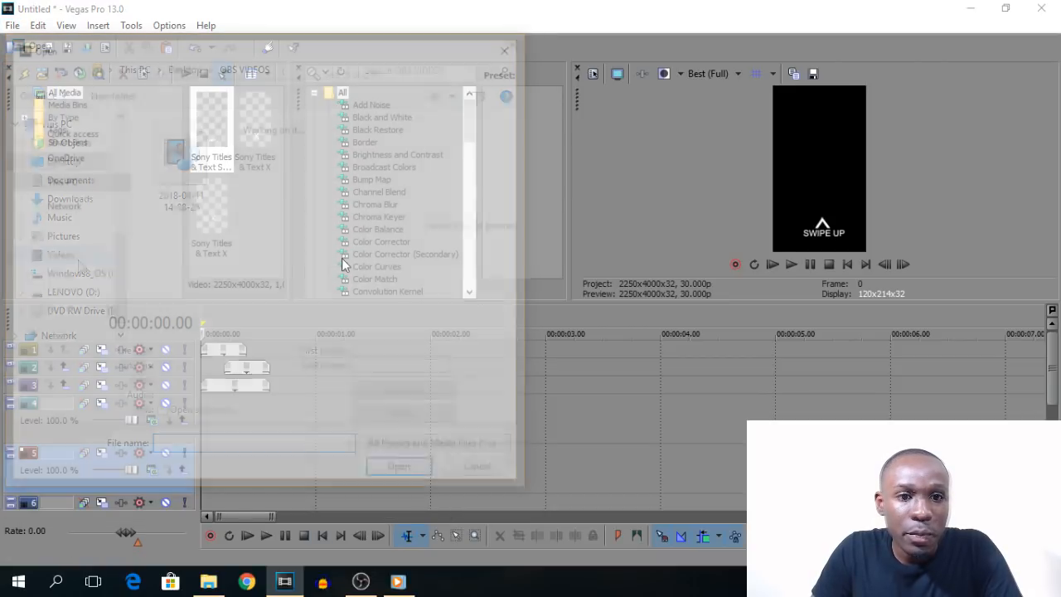
{"action": "scroll", "coordinate": [122, 294], "scroll_direction": "up", "scroll_amount": 5}
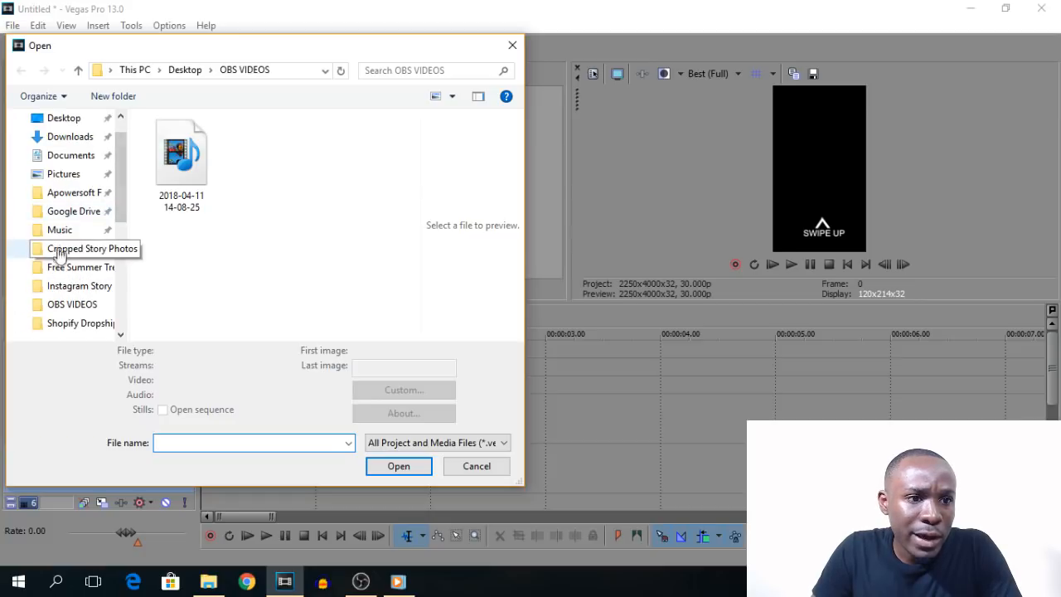
{"action": "left_click", "coordinate": [58, 251]}
{"action": "scroll", "coordinate": [356, 143], "scroll_direction": "down", "scroll_amount": 1}
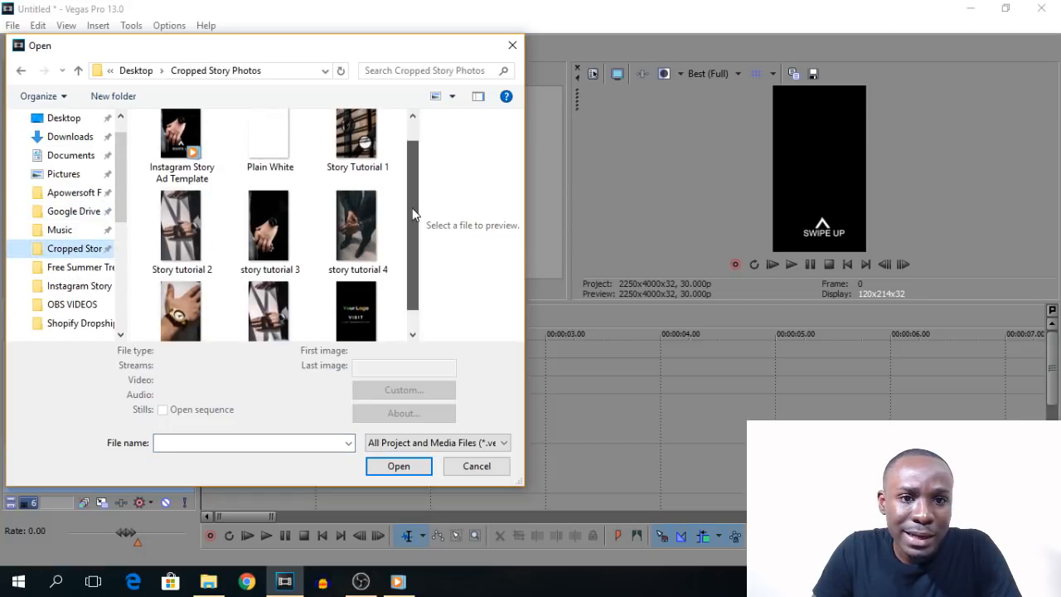
- Import the Plain White, Story Tutorial 1 through 5 and VISIT images onto the fifth track
{"action": "left_click", "coordinate": [356, 143]}
{"action": "left_click", "coordinate": [181, 248], "text": "ctrl"}
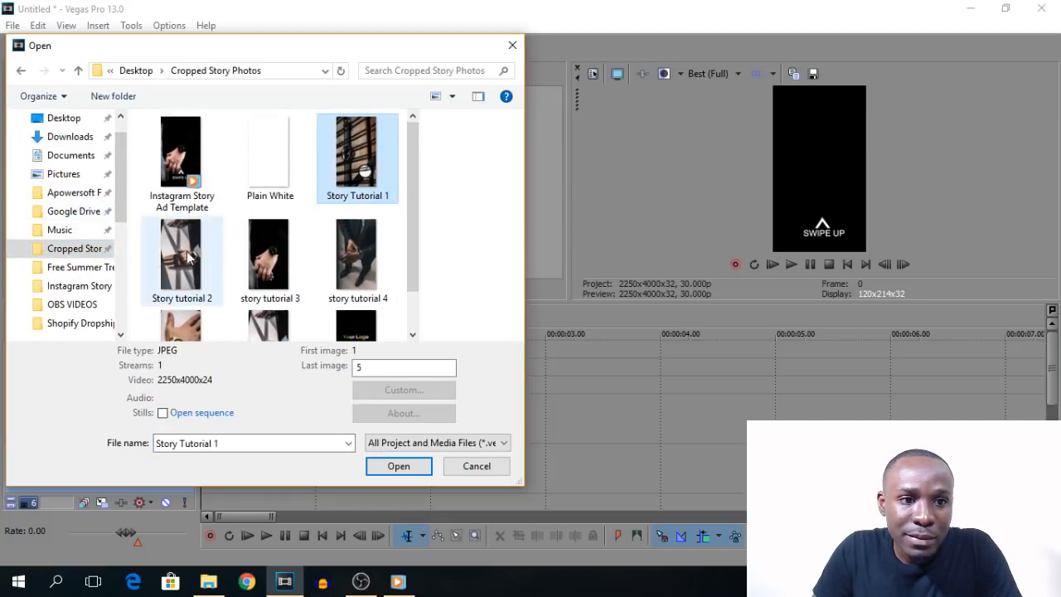
{"action": "left_click", "coordinate": [267, 249], "text": "ctrl"}
{"action": "left_click", "coordinate": [266, 157], "text": "ctrl"}
{"action": "left_click", "coordinate": [348, 256], "text": "ctrl"}
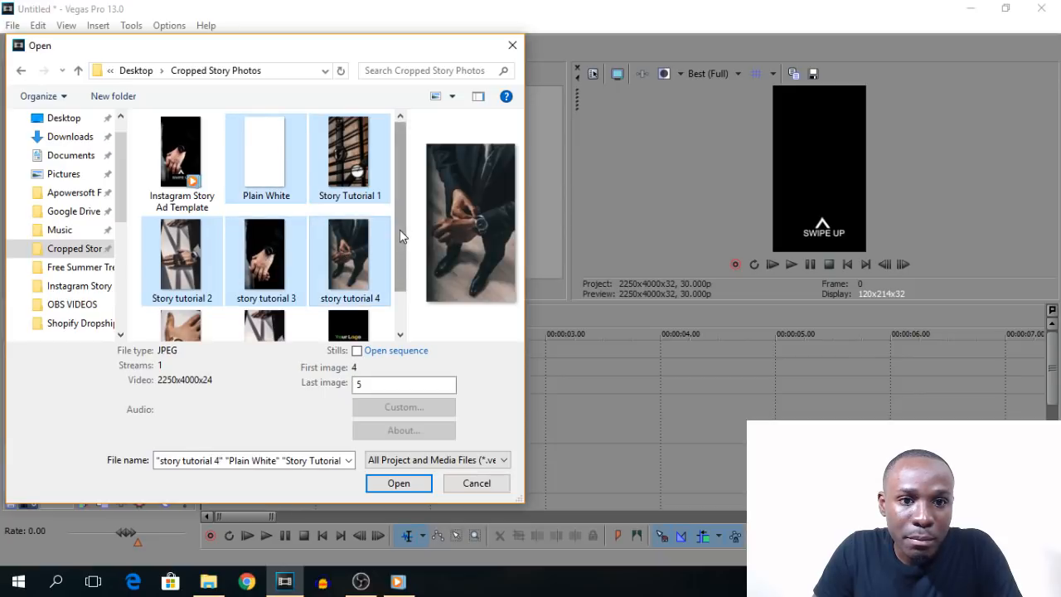
{"action": "scroll", "coordinate": [379, 294], "scroll_direction": "down", "scroll_amount": 1}
{"action": "left_click", "coordinate": [361, 290], "text": "ctrl"}
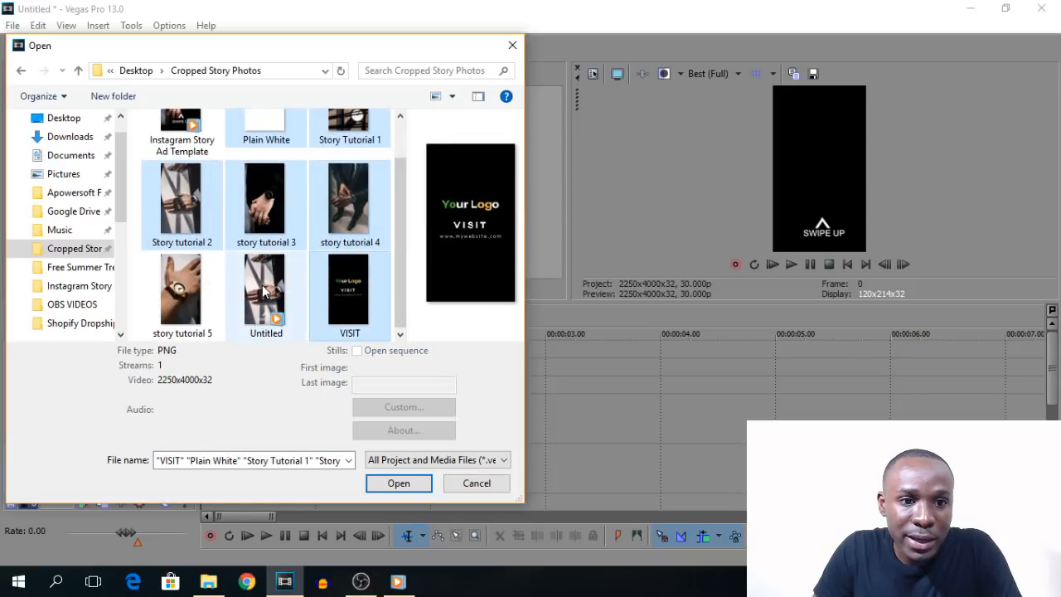
{"action": "left_click", "coordinate": [179, 295], "text": "ctrl"}
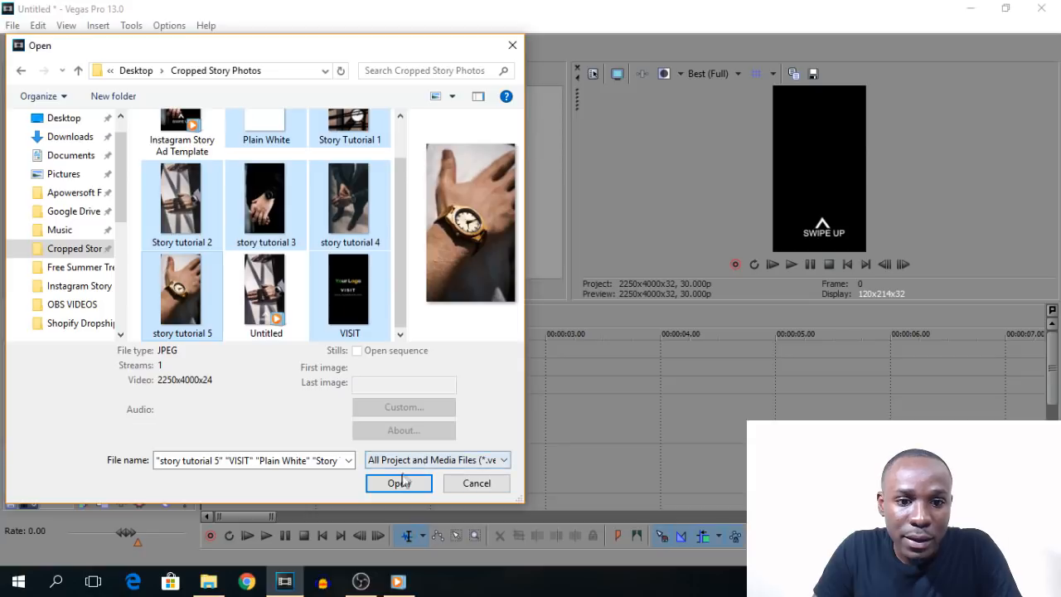
{"action": "left_click", "coordinate": [400, 482]}
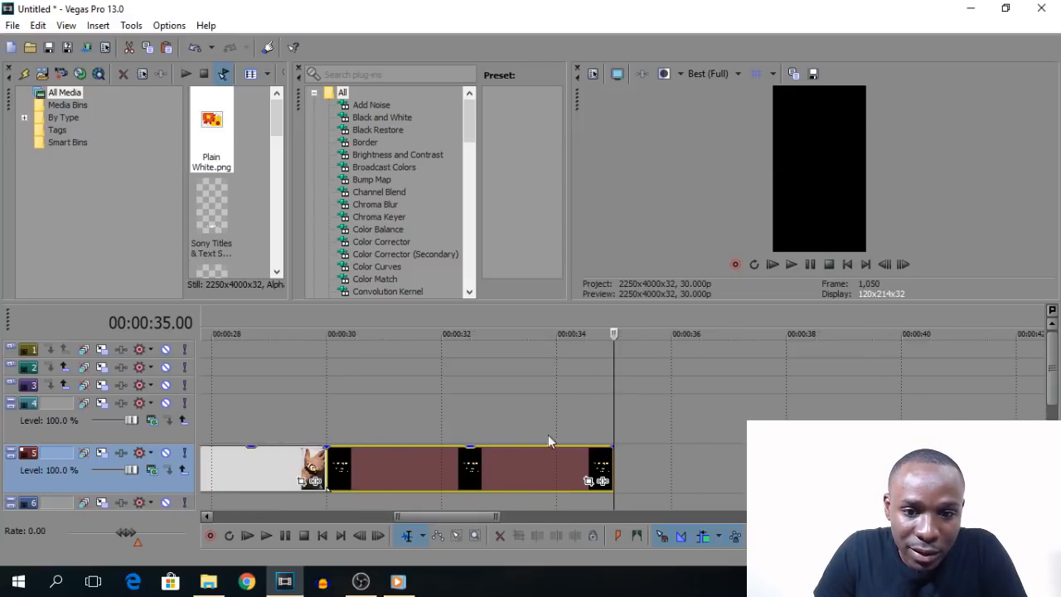
{"action": "scroll", "coordinate": [1054, 402], "scroll_direction": "down", "scroll_amount": 2}
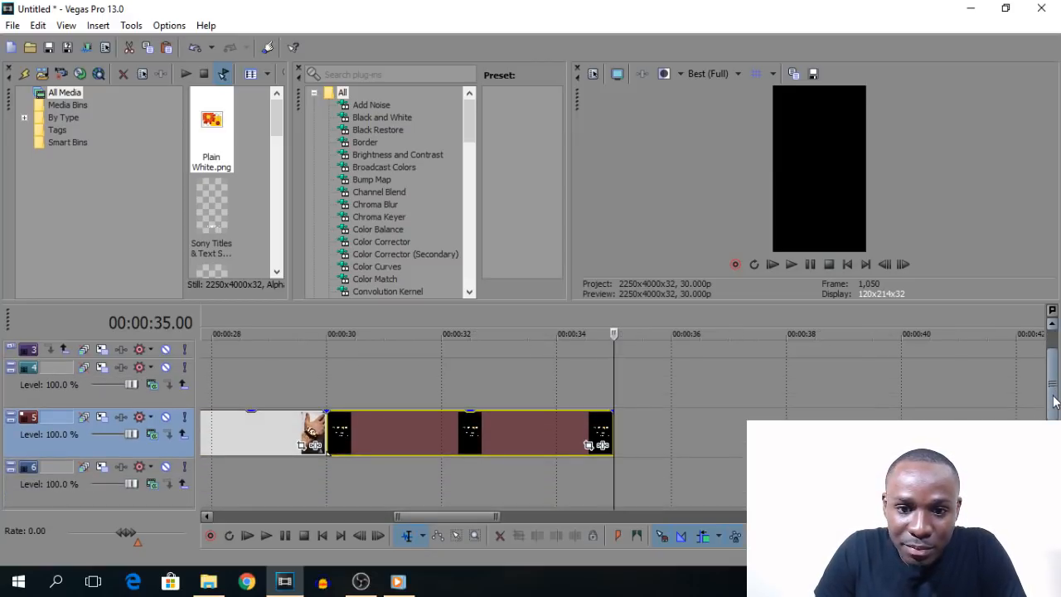
- Move the Plain White image from the start of the fifth track to after the VISIT image, and close the gap between the photos
{"action": "left_click_drag", "start_coordinate": [424, 519], "coordinate": [255, 521]}
{"action": "scroll", "coordinate": [348, 461], "scroll_direction": "down", "scroll_amount": 4}
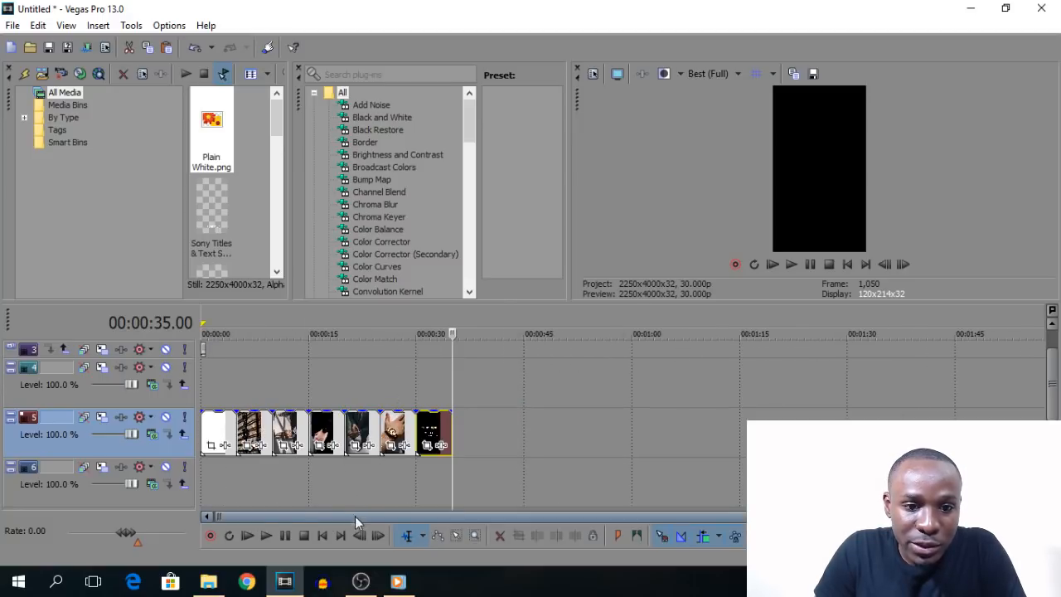
{"action": "left_click_drag", "start_coordinate": [332, 428], "coordinate": [344, 431]}
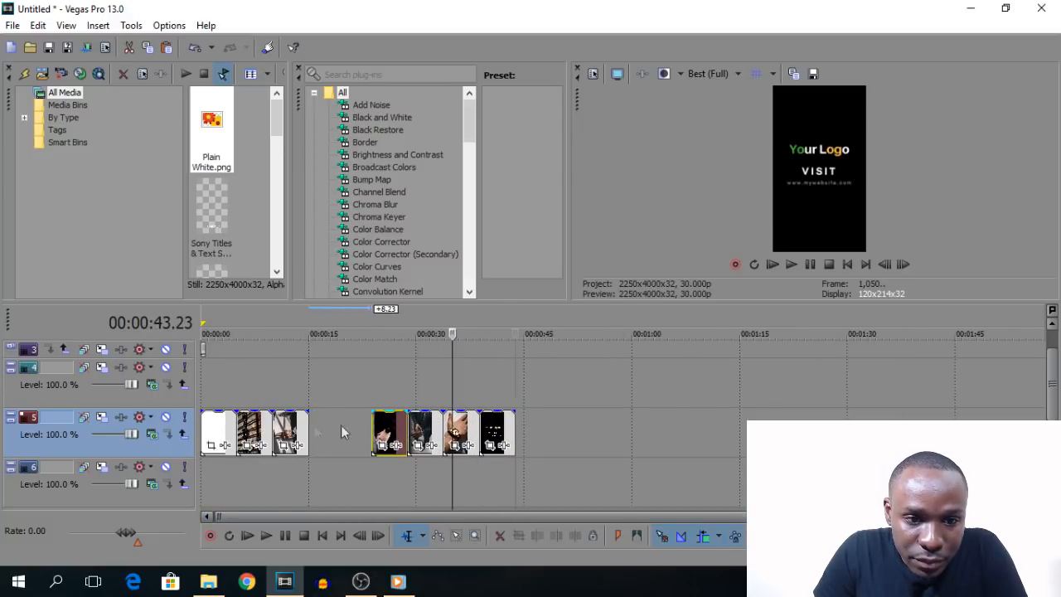
{"action": "left_click_drag", "start_coordinate": [252, 430], "coordinate": [311, 431]}
{"action": "left_click", "coordinate": [213, 429]}
{"action": "right_click", "coordinate": [217, 429]}
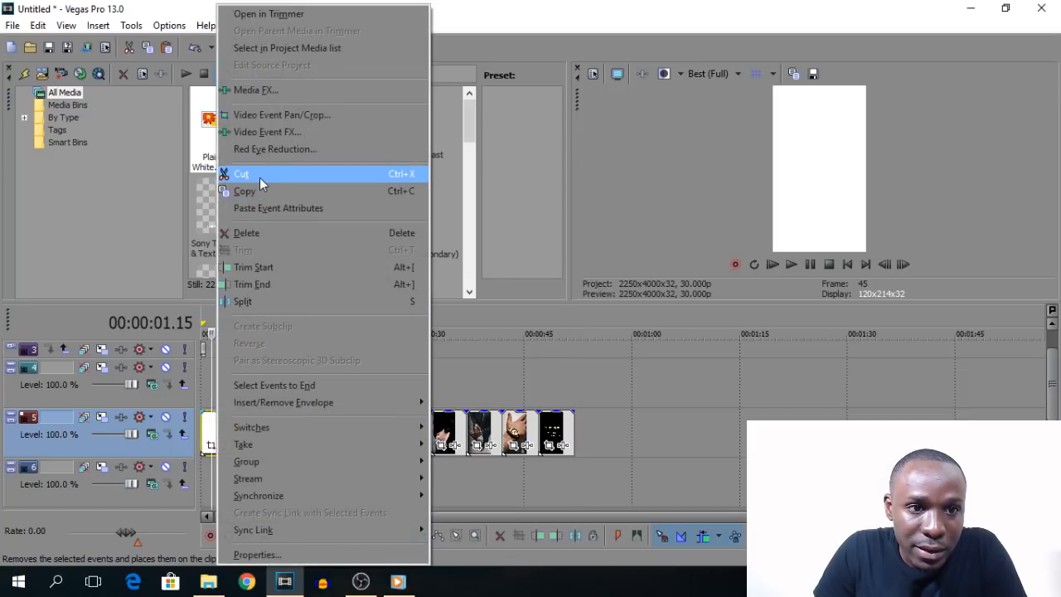
{"action": "left_click", "coordinate": [259, 177]}
{"action": "left_click", "coordinate": [499, 434]}
{"action": "key", "text": "ctrl+v"}
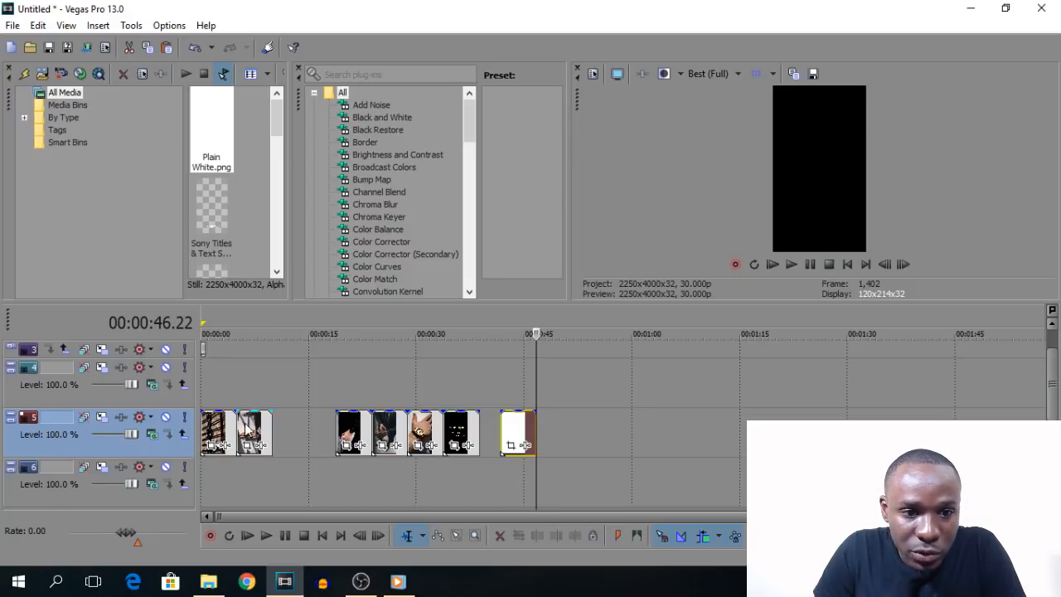
{"action": "left_click_drag", "start_coordinate": [344, 426], "coordinate": [282, 427]}
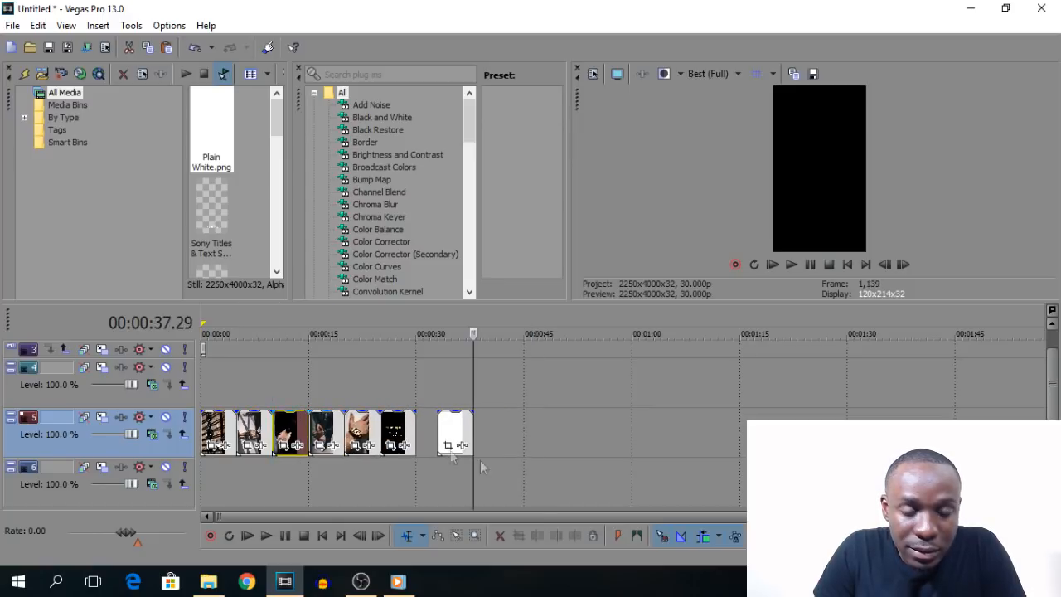
- Insert another empty video track above the watch photo track
{"action": "left_click", "coordinate": [201, 390]}
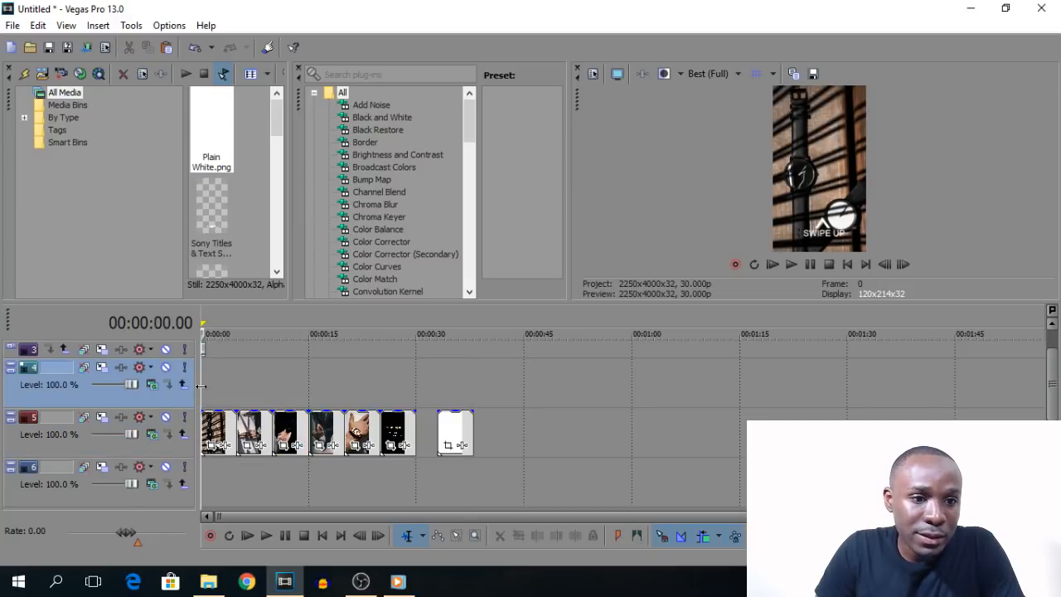
{"action": "right_click", "coordinate": [202, 386]}
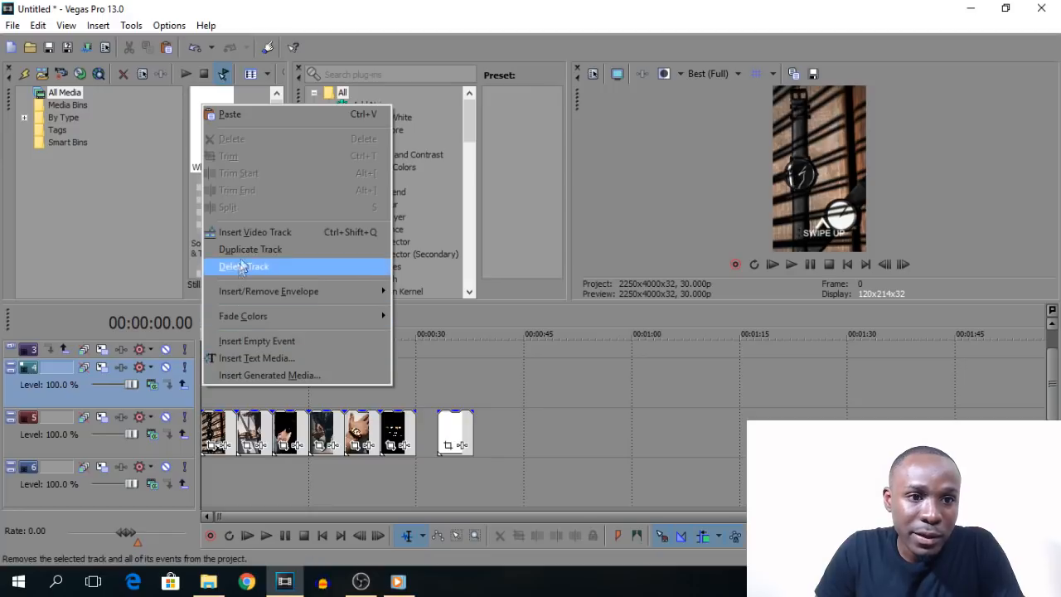
{"action": "left_click", "coordinate": [250, 234]}
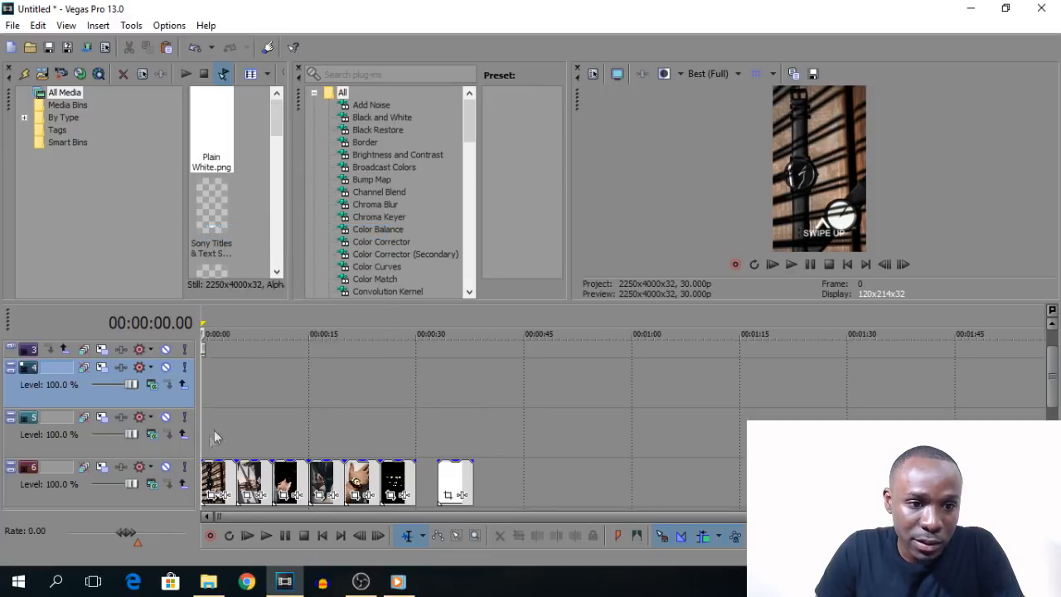
- Add a NEW text event at the start of the fourth track, with scale 4.545 and location 0.50, 0.71
{"action": "right_click", "coordinate": [200, 374]}
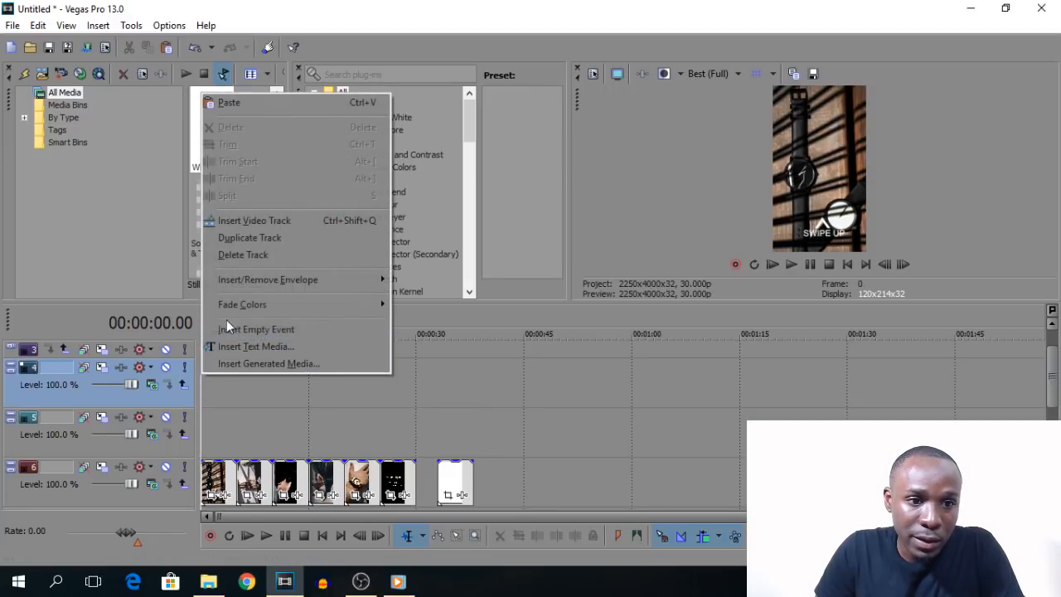
{"action": "left_click", "coordinate": [229, 347]}
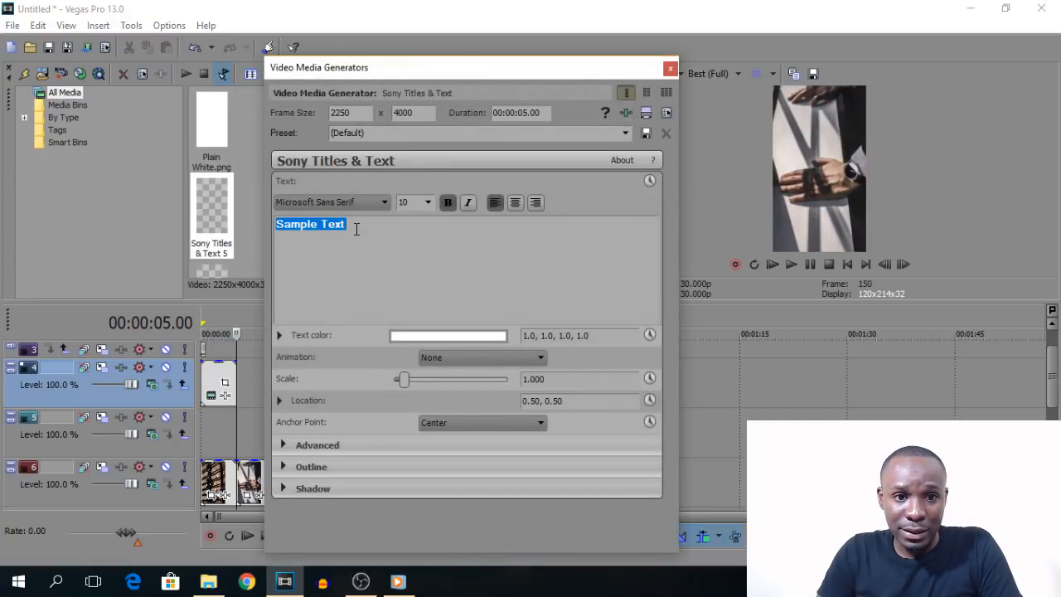
{"action": "type", "text": "NEW"}
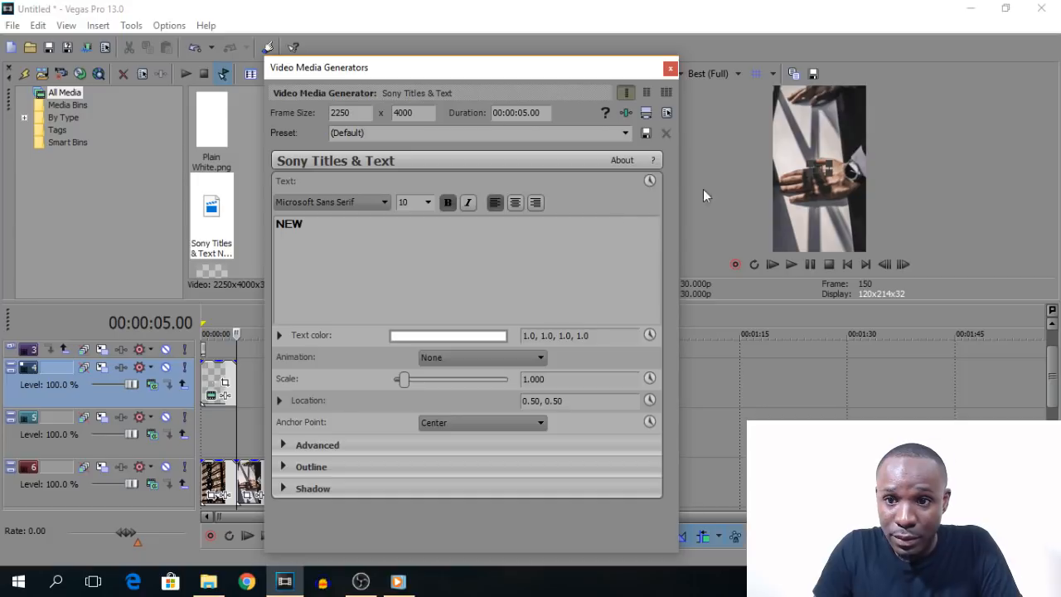
{"action": "left_click", "coordinate": [213, 375]}
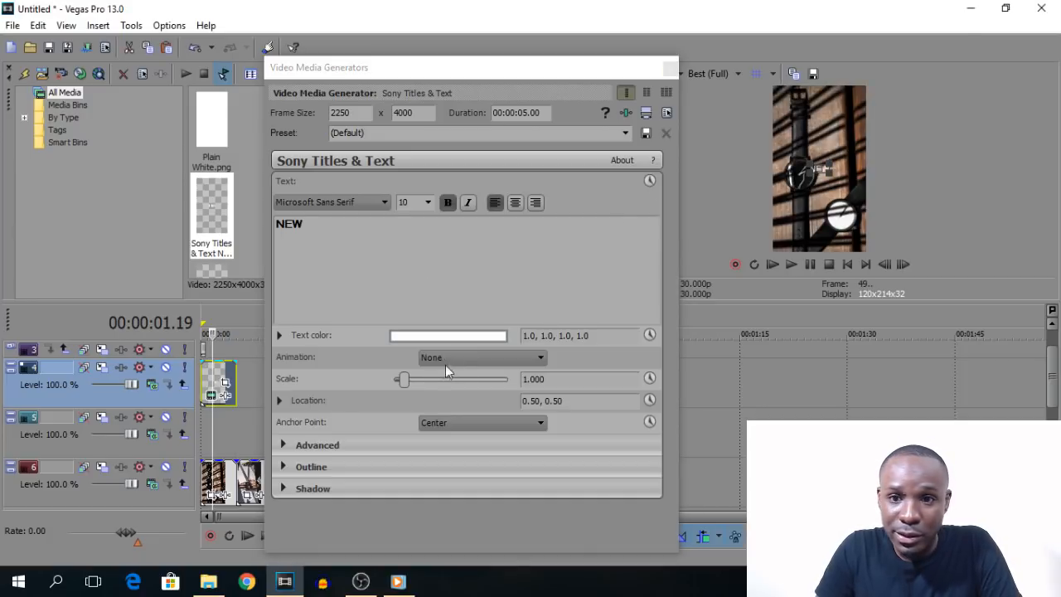
{"action": "left_click_drag", "start_coordinate": [425, 385], "coordinate": [445, 387]}
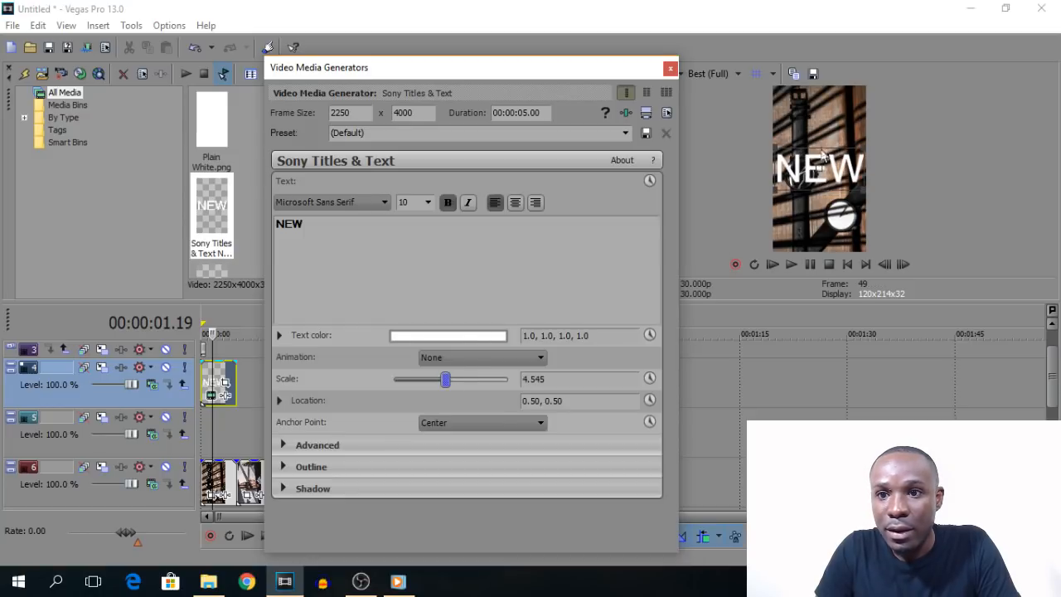
{"action": "left_click_drag", "start_coordinate": [821, 155], "coordinate": [817, 133]}
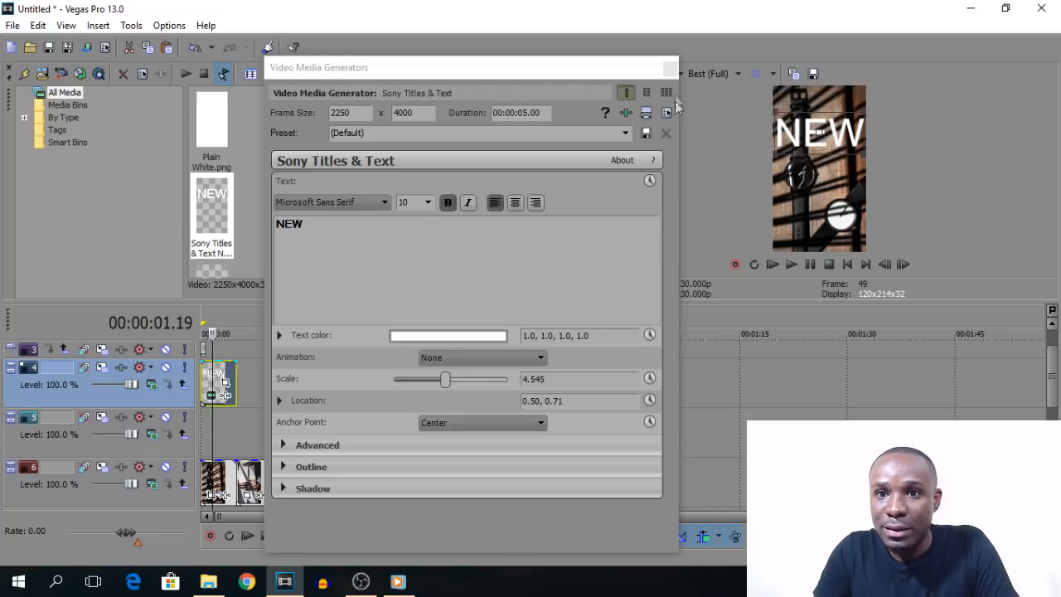
{"action": "left_click", "coordinate": [670, 72]}
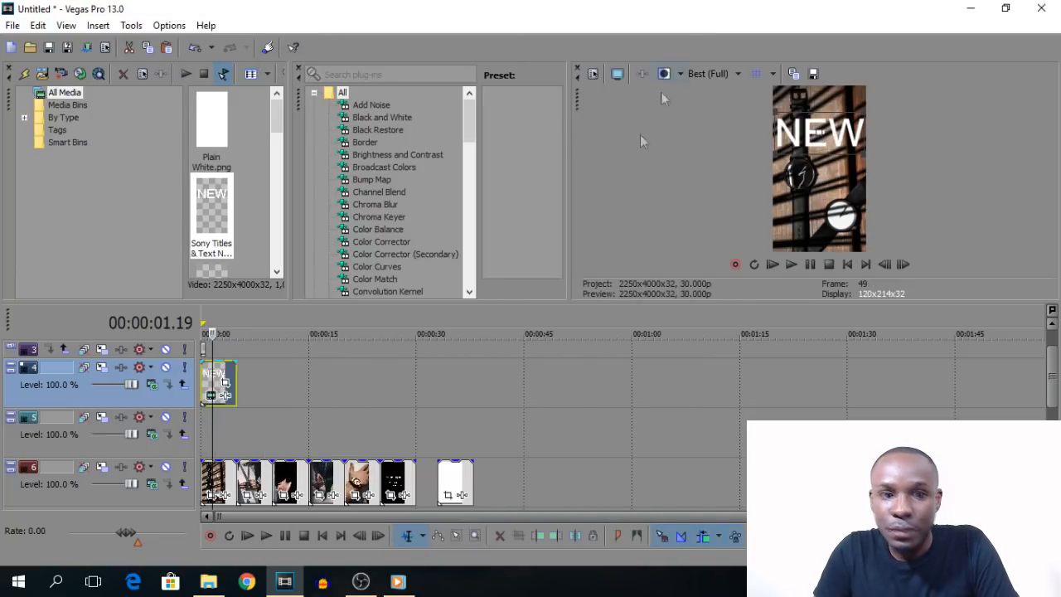
- Add a WATCHES text event on the fifth track, scaled to 2.188 so the word fits the frame width
{"action": "right_click", "coordinate": [220, 423]}
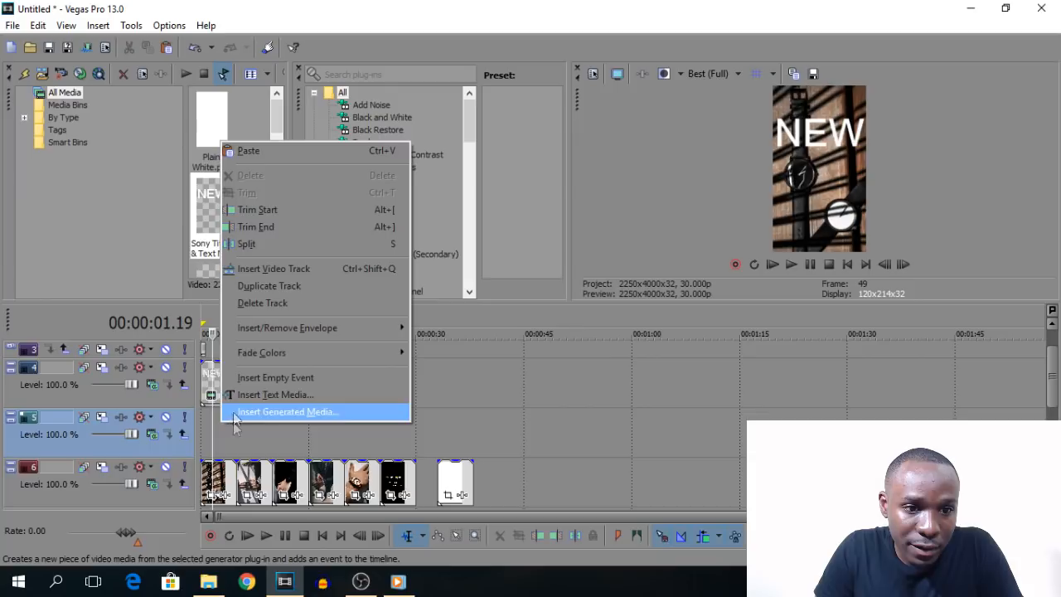
{"action": "left_click", "coordinate": [249, 398]}
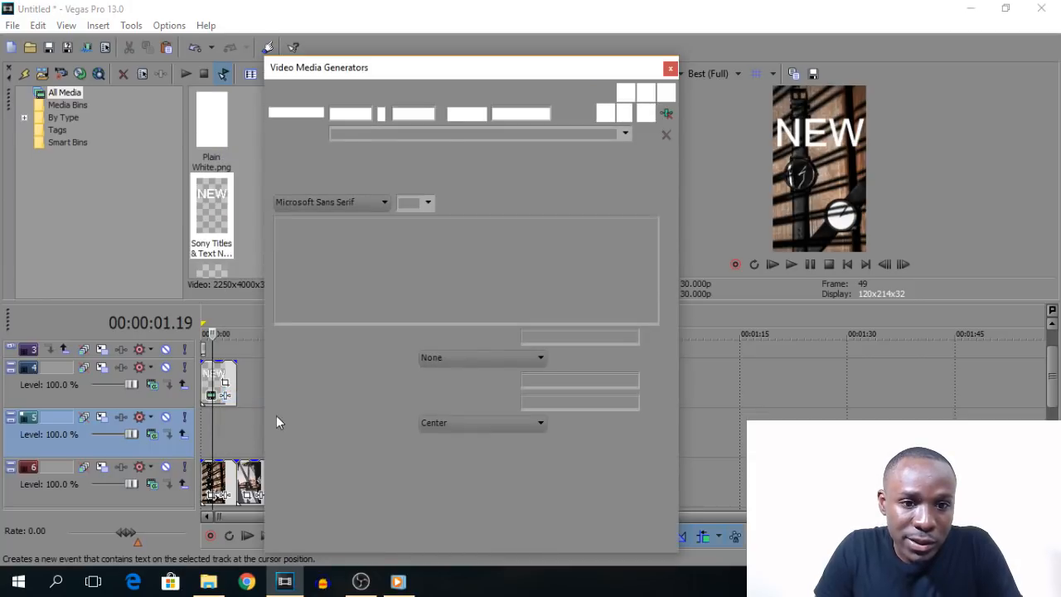
{"action": "triple_click", "coordinate": [378, 227]}
{"action": "type", "text": "WATCHE"}
{"action": "type", "text": "S"}
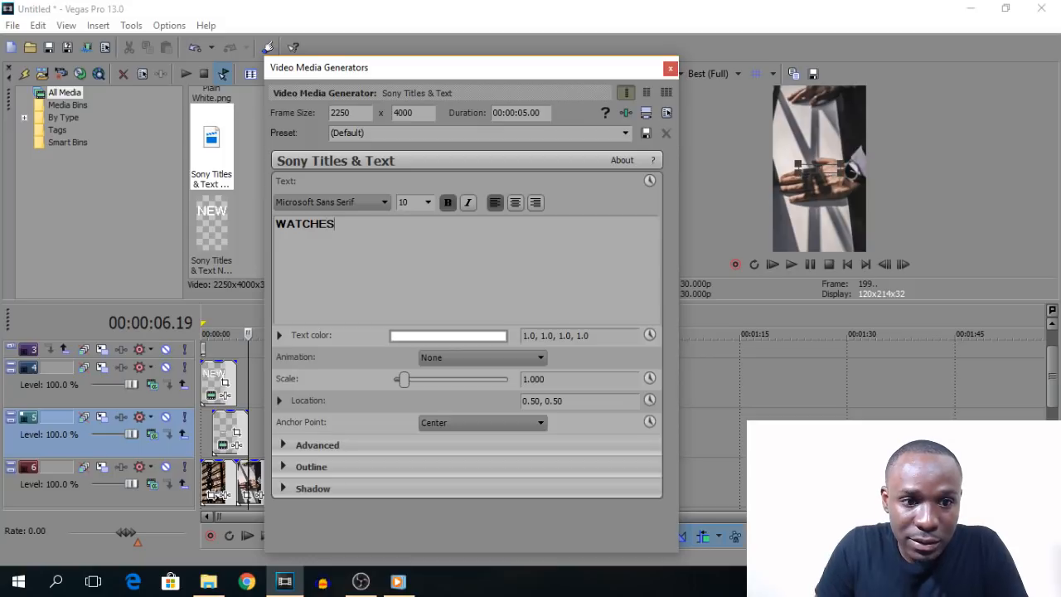
{"action": "left_click_drag", "start_coordinate": [402, 381], "coordinate": [427, 380]}
{"action": "left_click", "coordinate": [222, 431]}
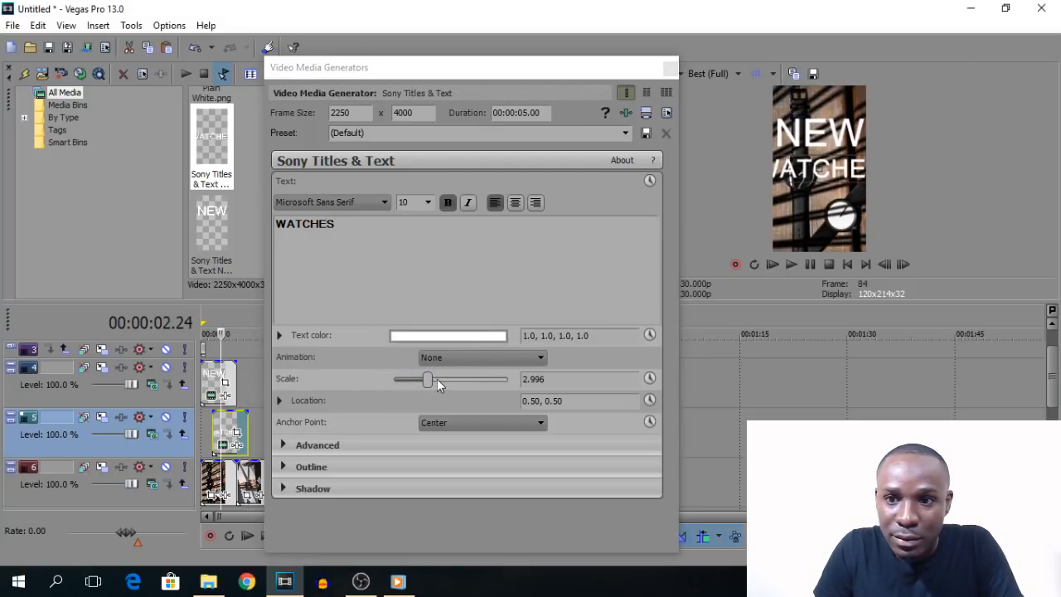
{"action": "left_click_drag", "start_coordinate": [433, 379], "coordinate": [418, 383]}
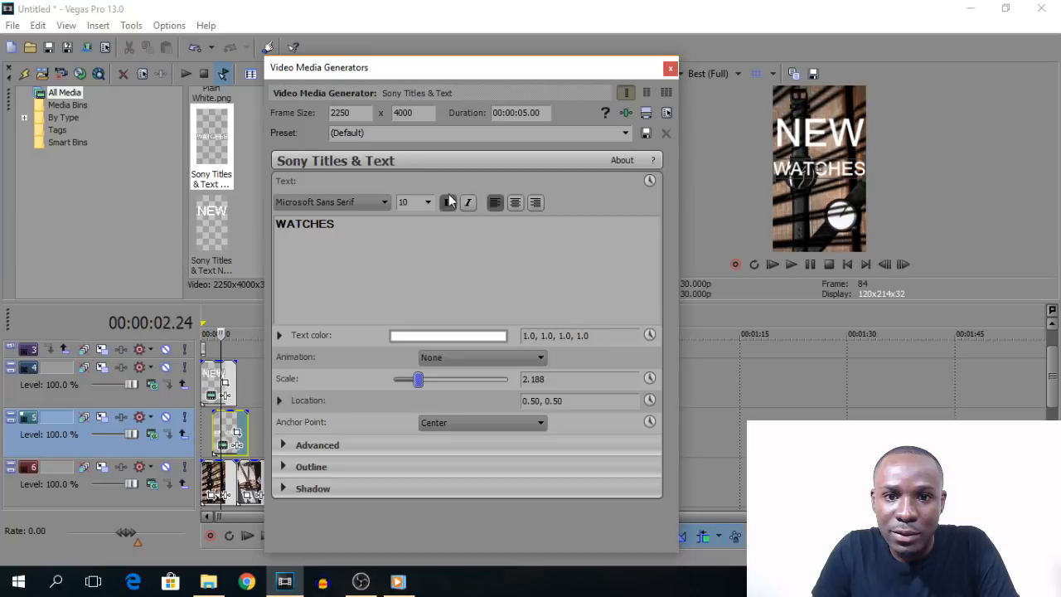
{"action": "left_click", "coordinate": [671, 68]}
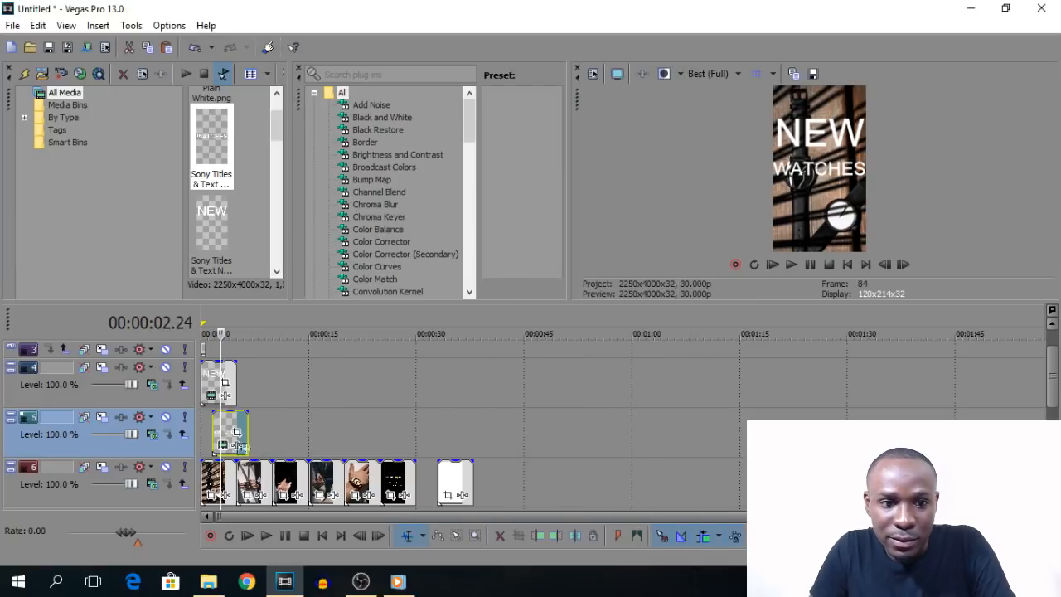
- Trim the NEW and WATCHES text events to under one second each, and move WATCHES to start shortly before NEW ends
{"action": "scroll", "coordinate": [285, 382], "scroll_direction": "up", "scroll_amount": 5}
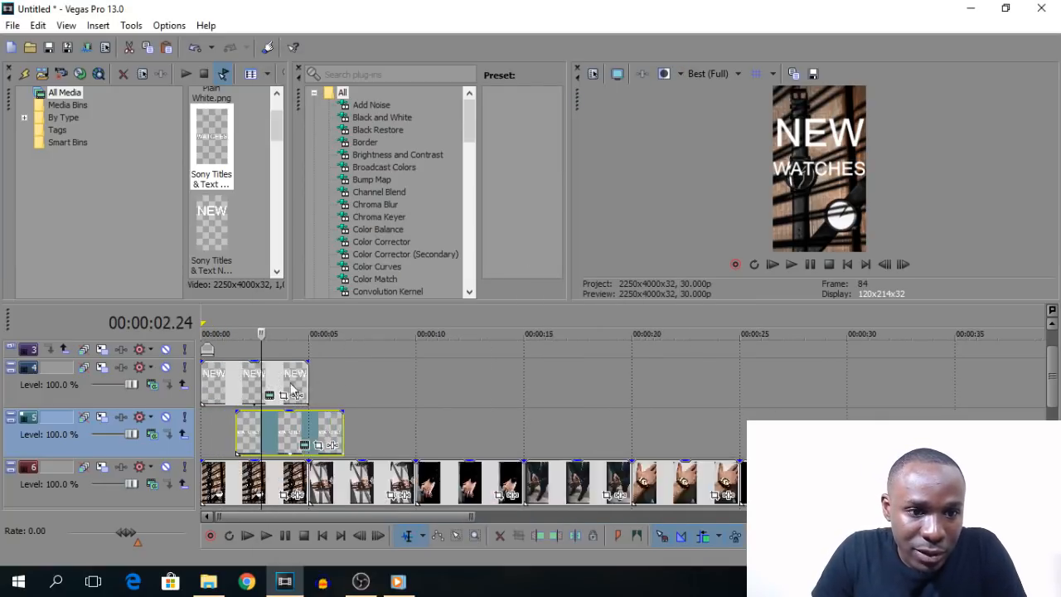
{"action": "left_click_drag", "start_coordinate": [343, 374], "coordinate": [217, 382]}
{"action": "left_click", "coordinate": [257, 426]}
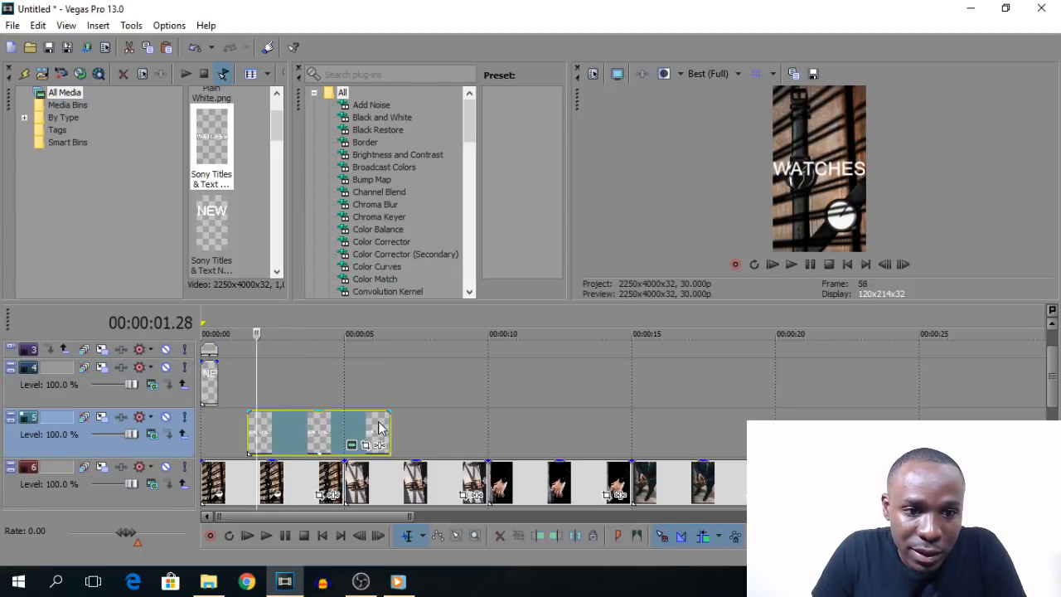
{"action": "left_click_drag", "start_coordinate": [391, 424], "coordinate": [271, 425]}
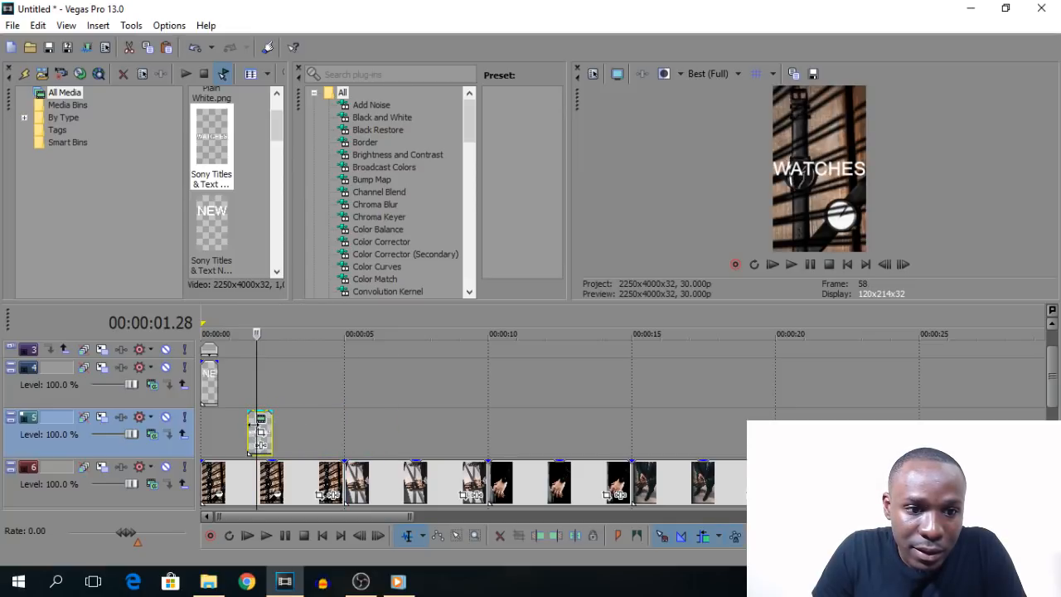
{"action": "left_click_drag", "start_coordinate": [259, 429], "coordinate": [221, 425]}
{"action": "left_click", "coordinate": [221, 425]}
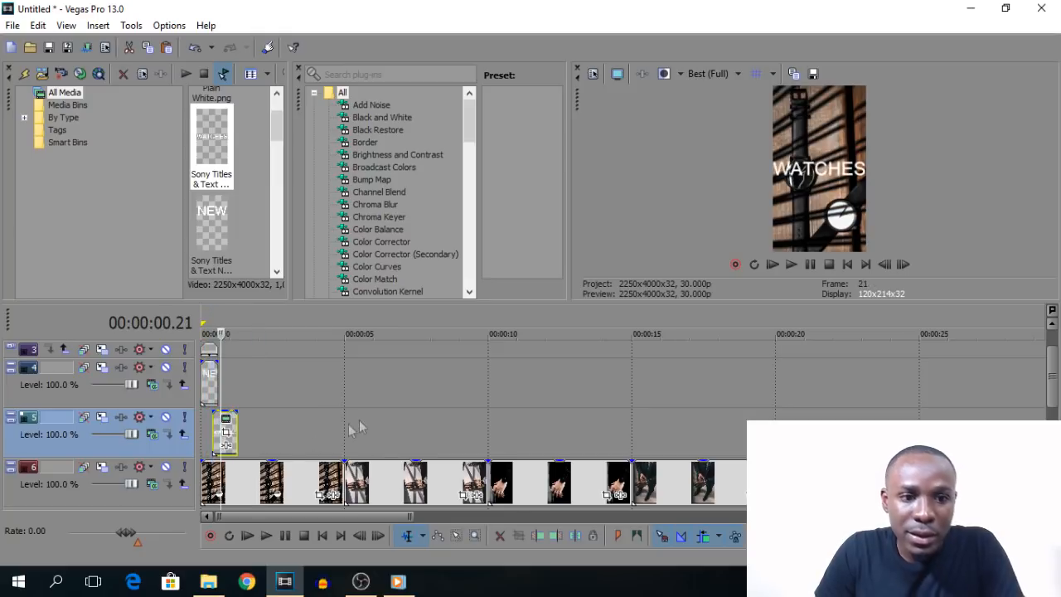
- Play the project from the beginning to check the timing of the NEW and WATCHES text
{"action": "left_click", "coordinate": [202, 433]}
{"action": "key", "text": "space"}
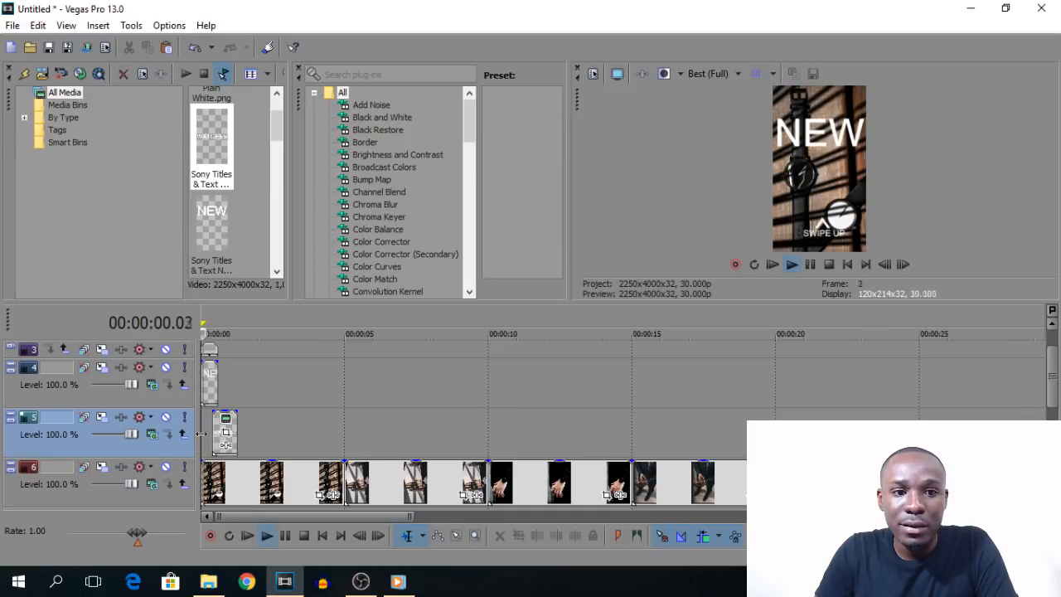
{"action": "key", "text": "space"}
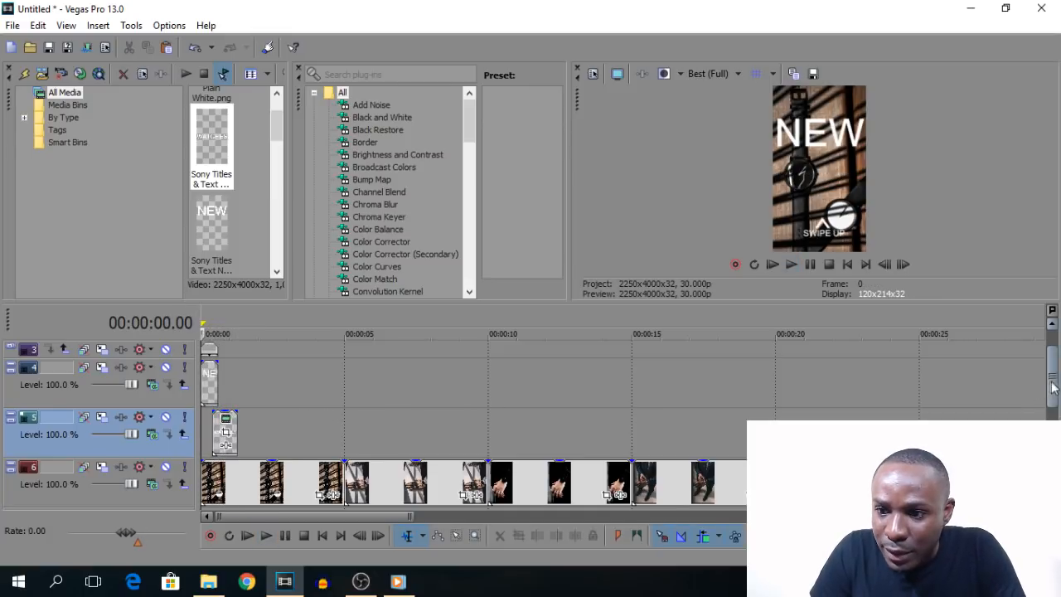
- Split the first watch photo at 00:00:01.08, where the WATCHES text ends, and delete its remainder
{"action": "left_click_drag", "start_coordinate": [1052, 382], "coordinate": [1052, 355]}
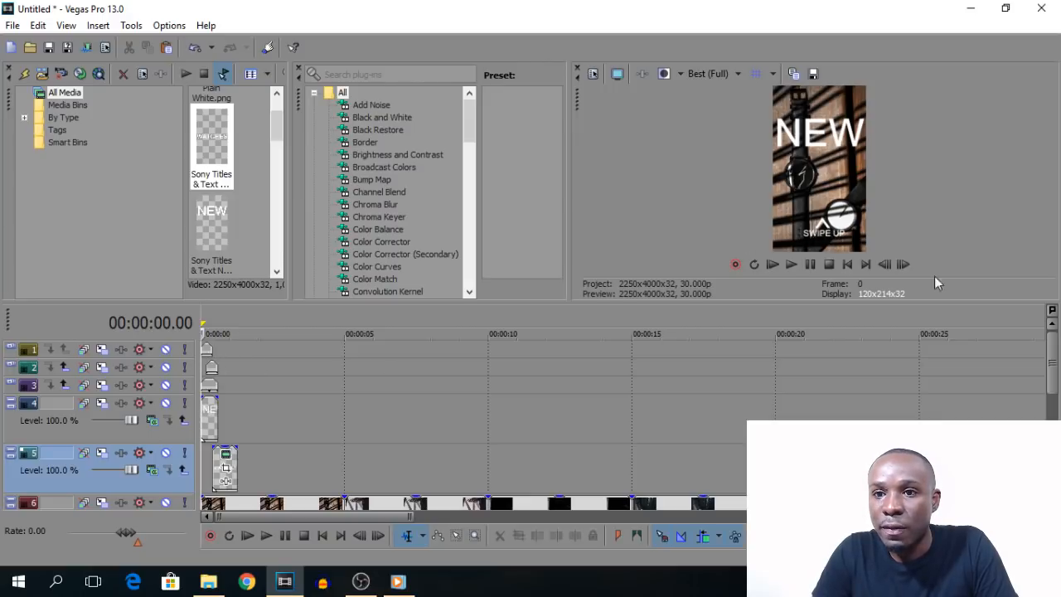
{"action": "left_click_drag", "start_coordinate": [1052, 358], "coordinate": [1053, 386]}
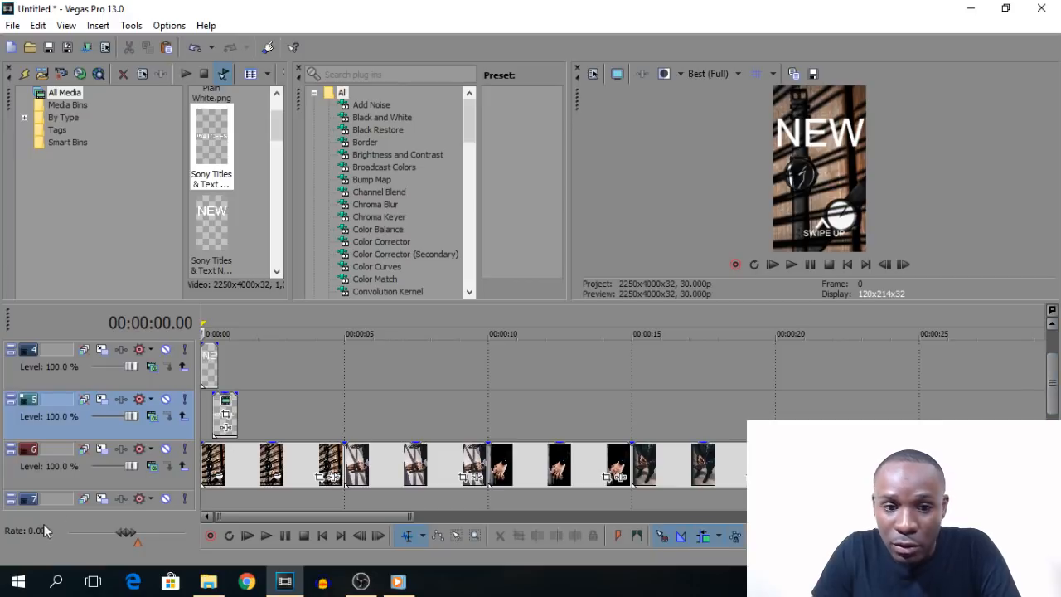
{"action": "left_click", "coordinate": [277, 458]}
{"action": "left_click", "coordinate": [234, 460]}
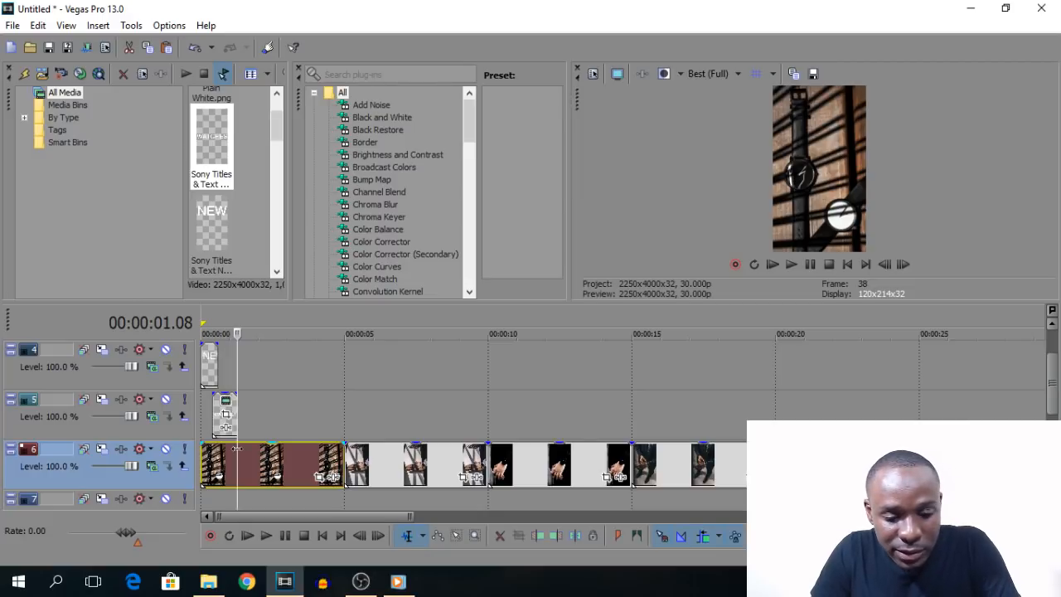
{"action": "key", "text": "s"}
{"action": "left_click_drag", "start_coordinate": [272, 461], "coordinate": [356, 461]}
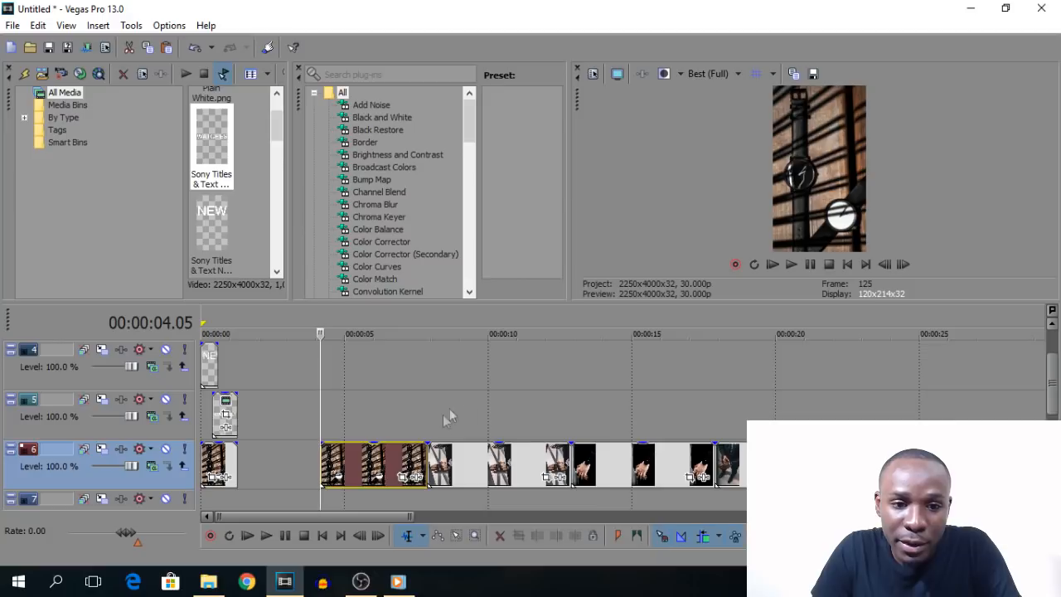
{"action": "left_click", "coordinate": [387, 457]}
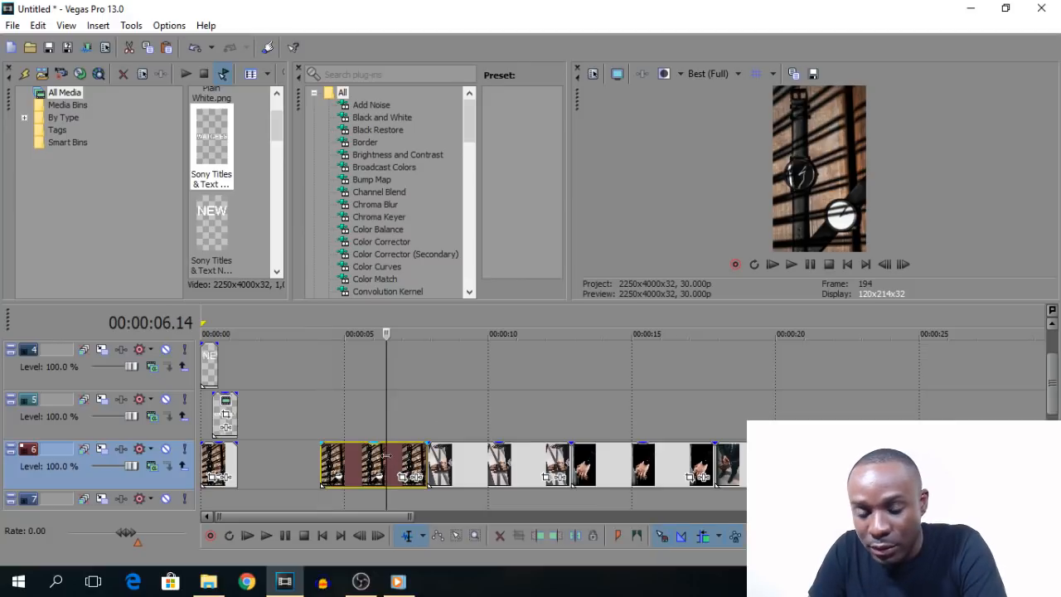
{"action": "key", "text": "Delete"}
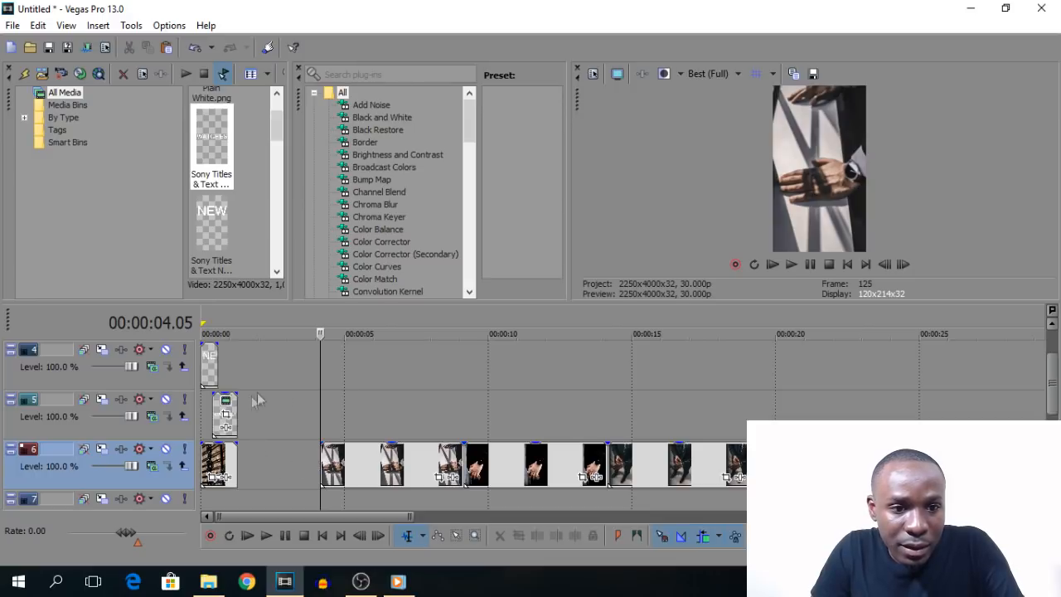
- Move the remaining photos on the sixth track along the timeline so they start at about 00:00:11.17
{"action": "left_click_drag", "start_coordinate": [352, 457], "coordinate": [564, 458]}
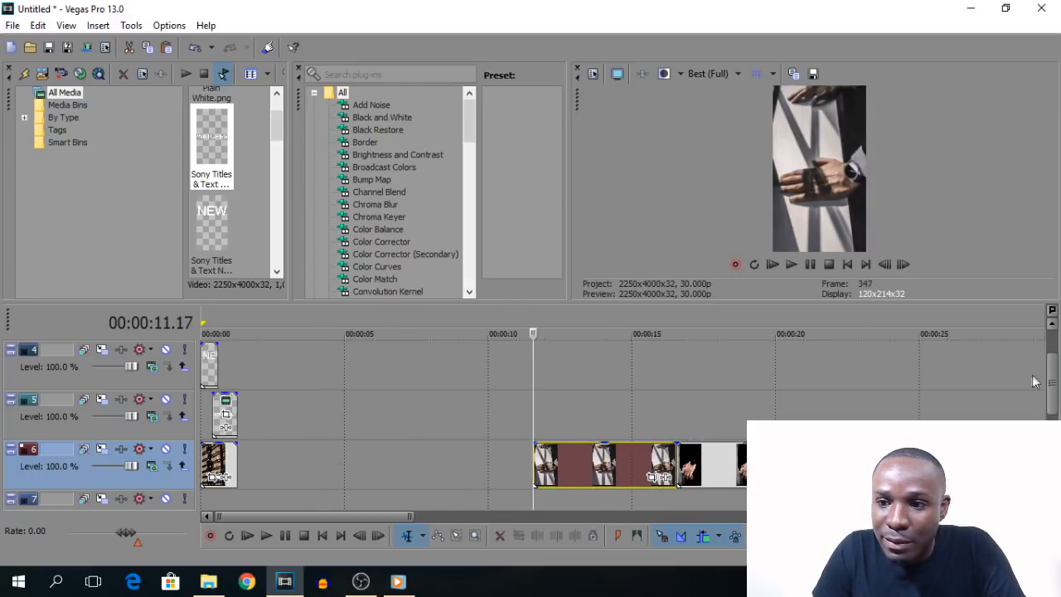
{"action": "left_click_drag", "start_coordinate": [1051, 384], "coordinate": [1050, 363]}
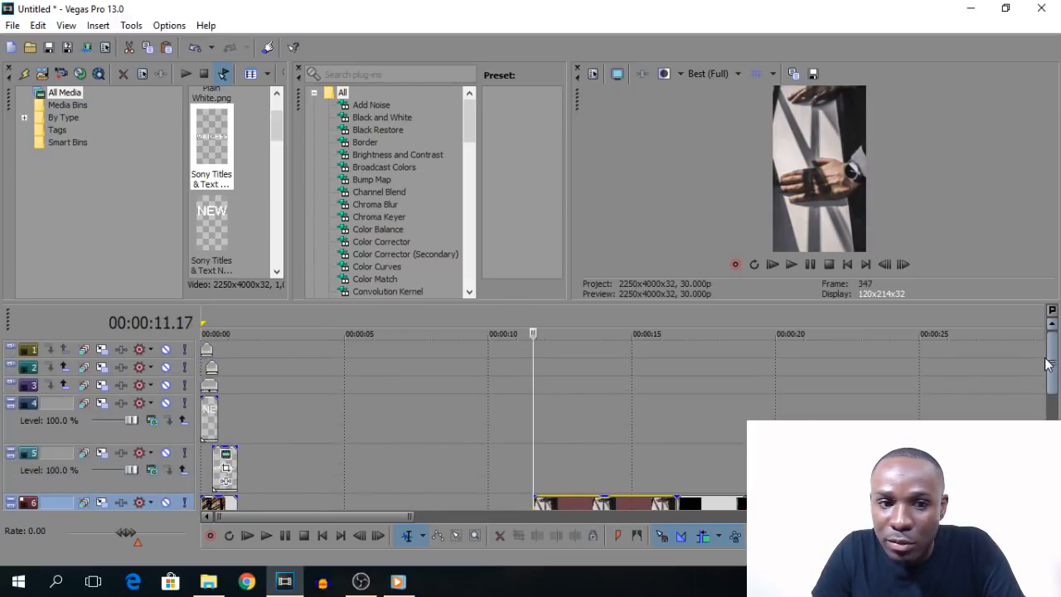
- Switch to the media player and play the Instagram Story Ad Template video to check its text sequence, then return to Vegas Pro
{"action": "left_click", "coordinate": [396, 581]}
{"action": "left_click", "coordinate": [530, 544]}
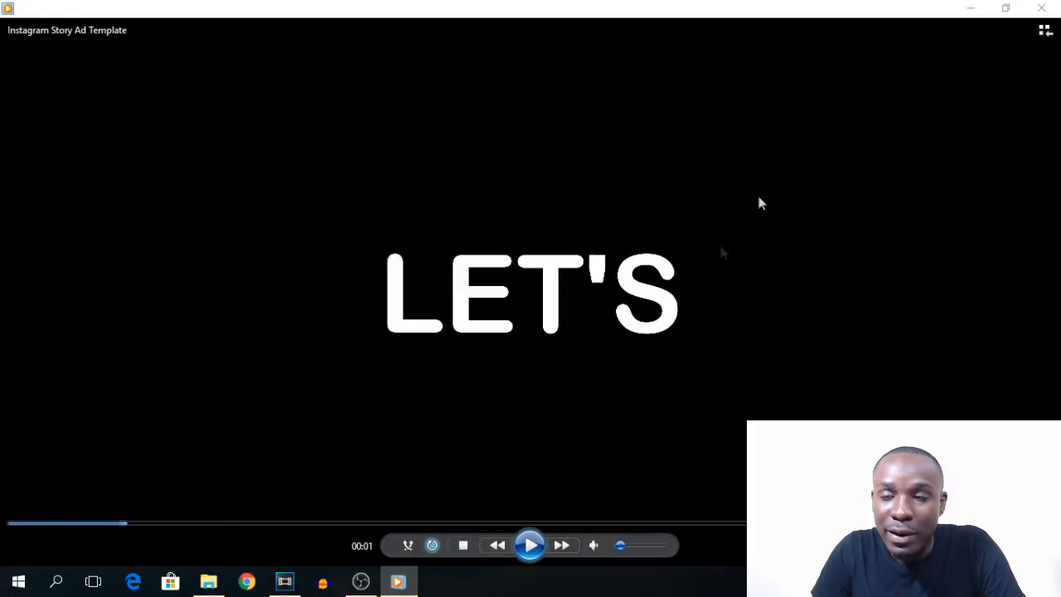
{"action": "left_click", "coordinate": [970, 8]}
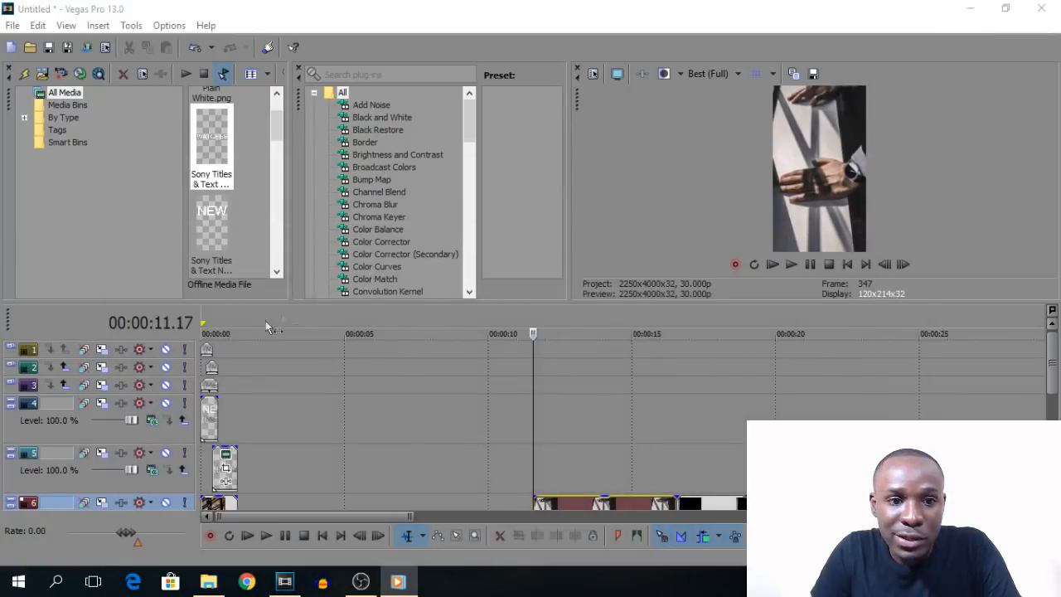
- Insert a text event on the fifth track reading "3"
{"action": "right_click", "coordinate": [243, 464]}
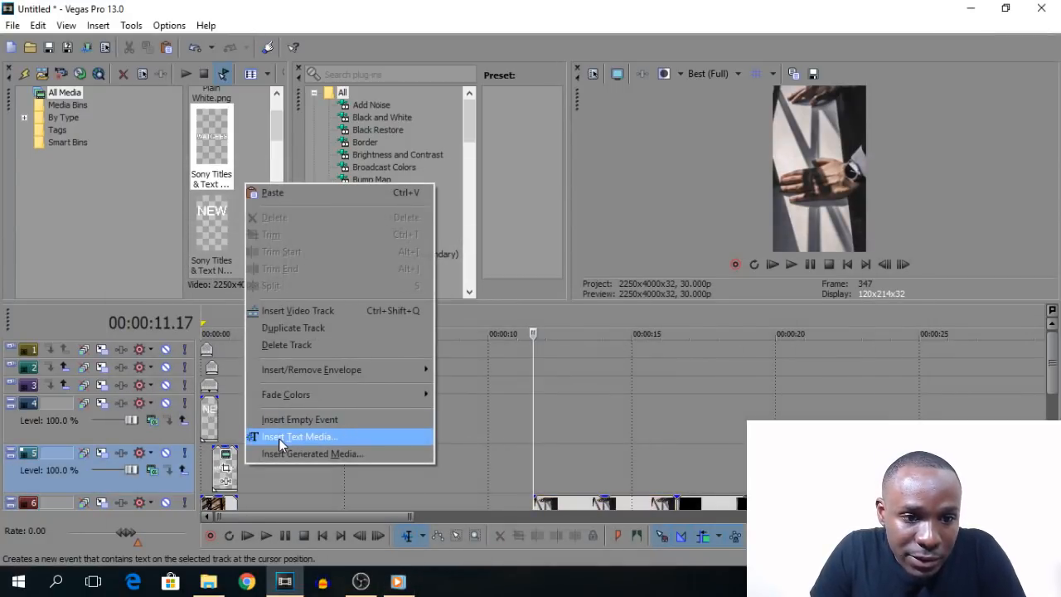
{"action": "left_click", "coordinate": [279, 437]}
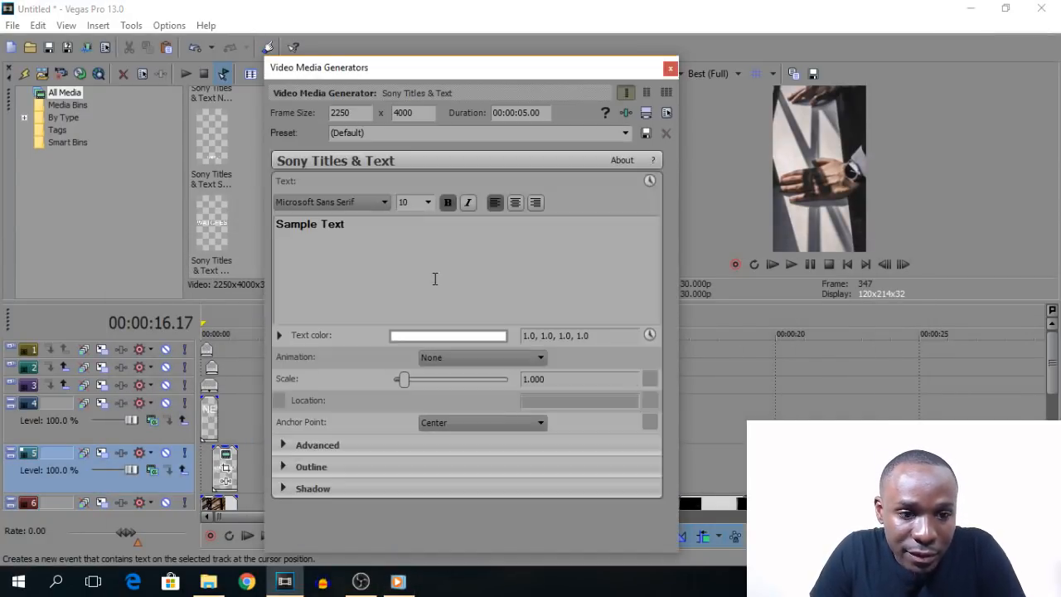
{"action": "triple_click", "coordinate": [401, 226]}
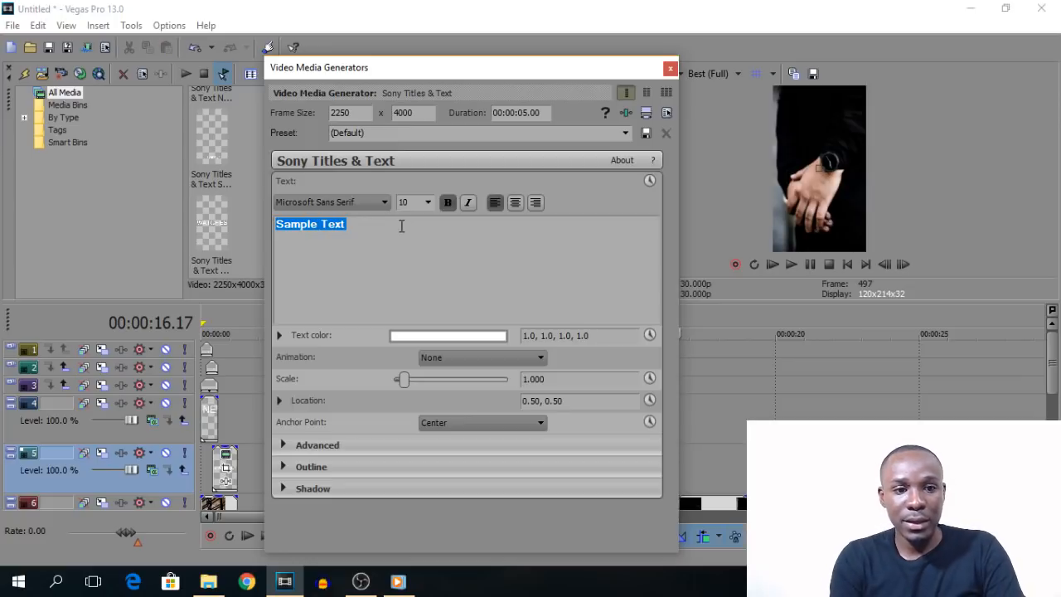
{"action": "type", "text": "3"}
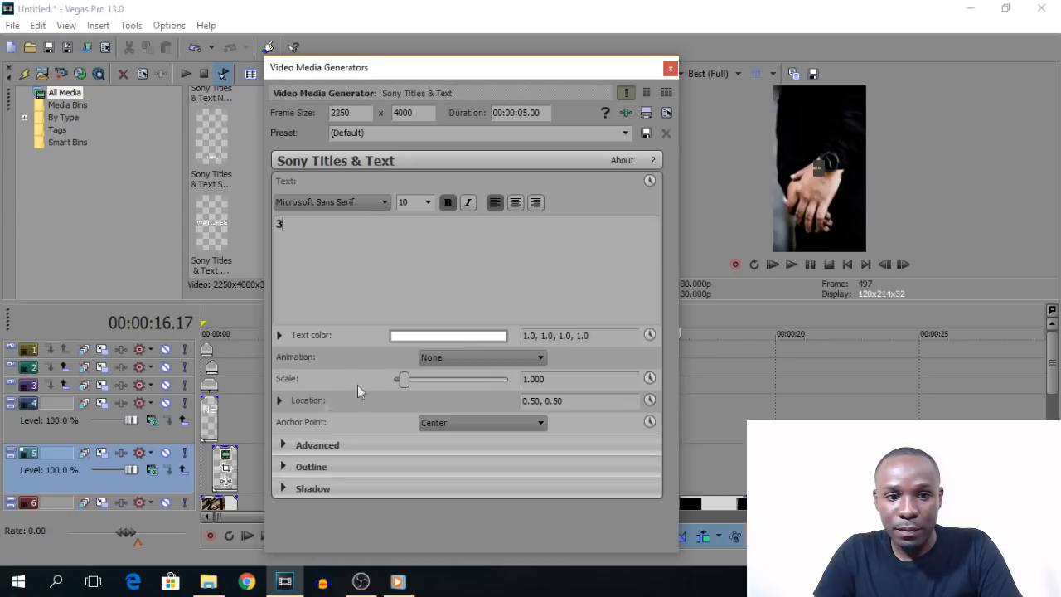
- Move the 3 text event to start directly after WATCHES and set its text scale to 10.000
{"action": "left_click_drag", "start_coordinate": [393, 71], "coordinate": [837, 81]}
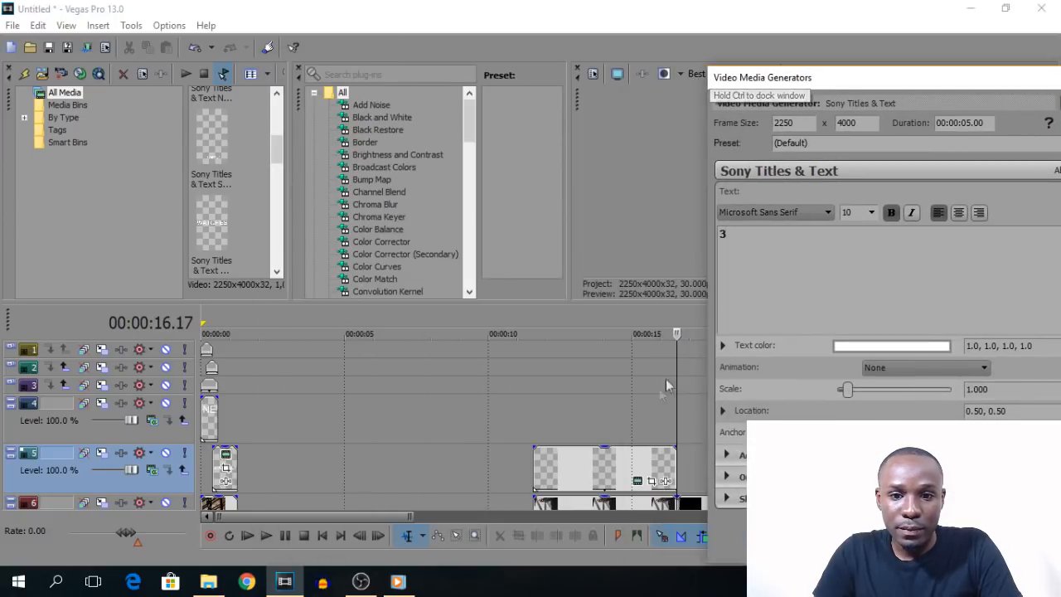
{"action": "left_click_drag", "start_coordinate": [570, 468], "coordinate": [274, 469]}
{"action": "left_click", "coordinate": [283, 468]}
{"action": "left_click_drag", "start_coordinate": [788, 78], "coordinate": [346, 100]}
{"action": "left_click_drag", "start_coordinate": [448, 416], "coordinate": [510, 409]}
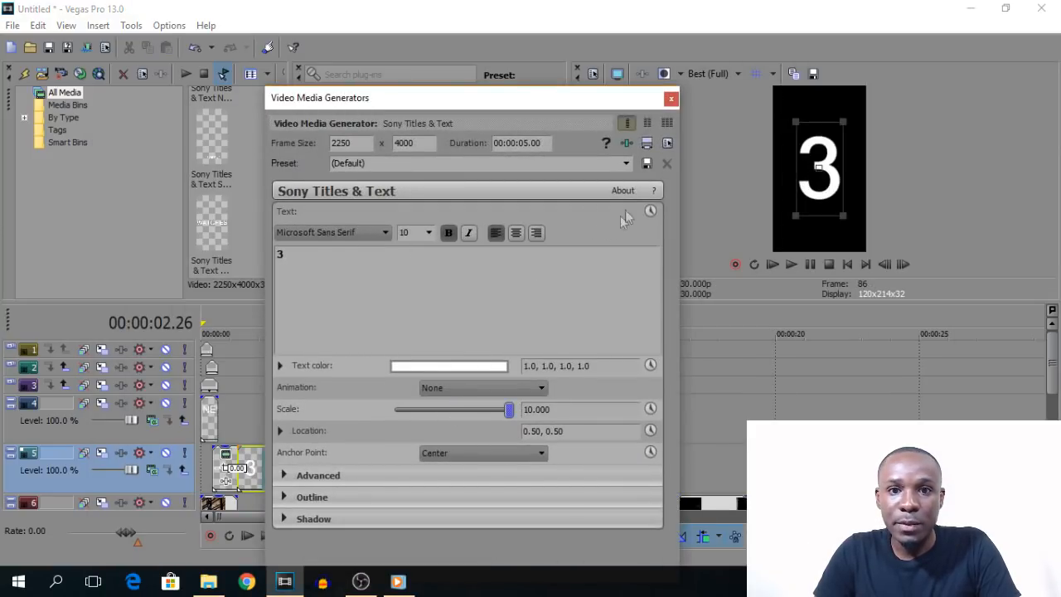
{"action": "left_click", "coordinate": [671, 99]}
- Split the 3 text event at 00:00:02.02 and delete its remainder
{"action": "left_click", "coordinate": [260, 460]}
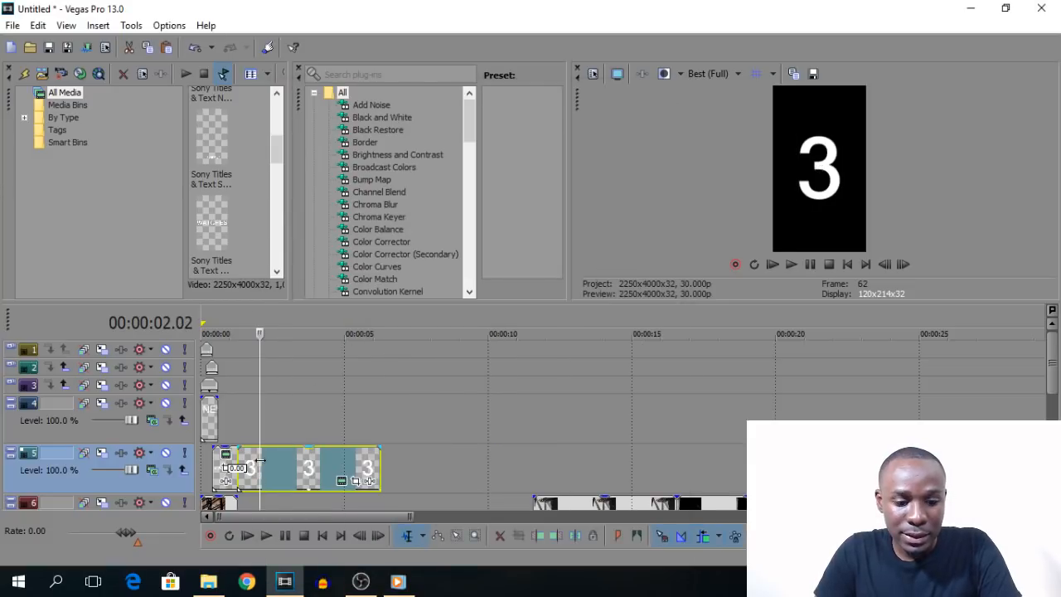
{"action": "key", "text": "s"}
{"action": "left_click", "coordinate": [288, 468]}
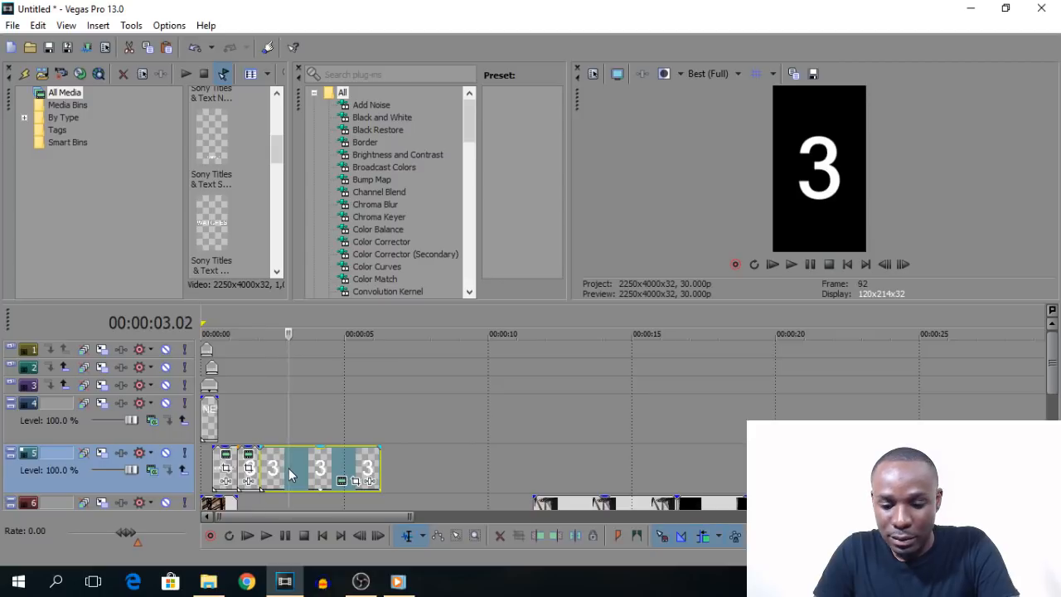
{"action": "key", "text": "Delete"}
- Insert a text event reading "2" at 00:00:02.02 on the fifth track, directly after the 3, with a scale of 10.000
{"action": "left_click", "coordinate": [260, 467]}
{"action": "right_click", "coordinate": [278, 465]}
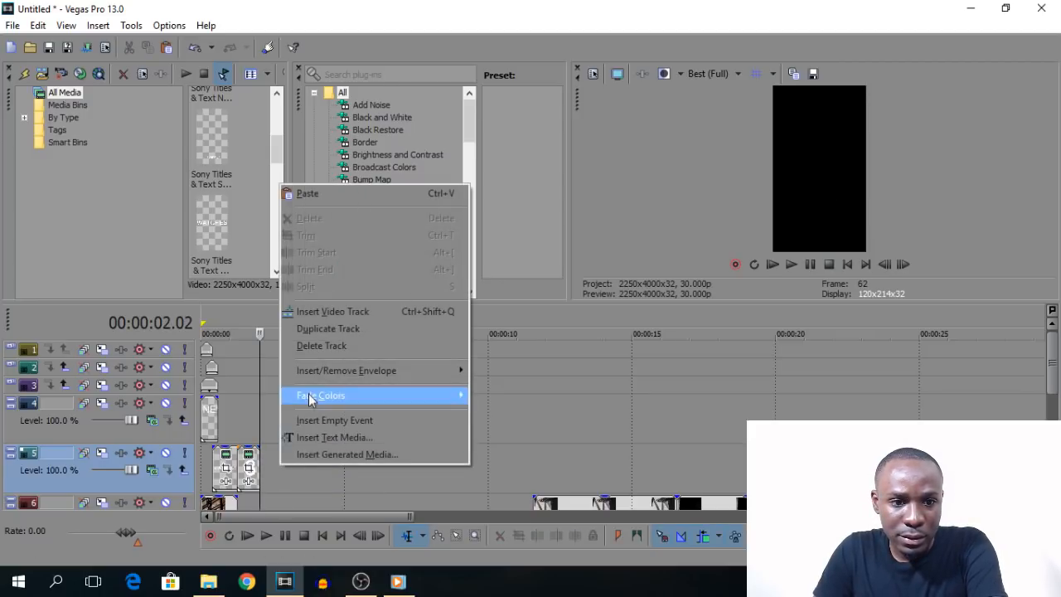
{"action": "left_click", "coordinate": [304, 435]}
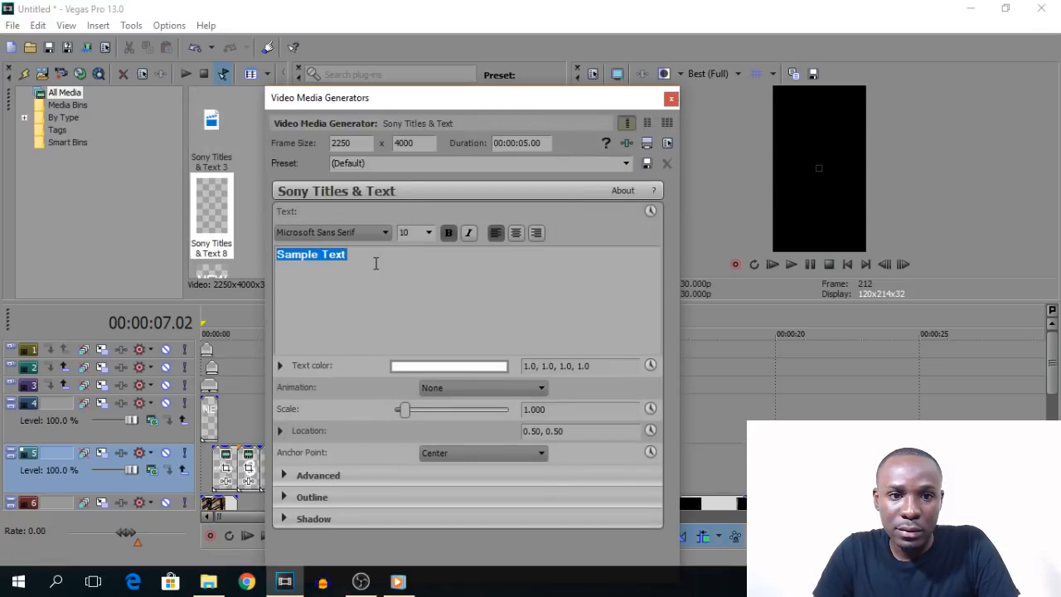
{"action": "type", "text": "2"}
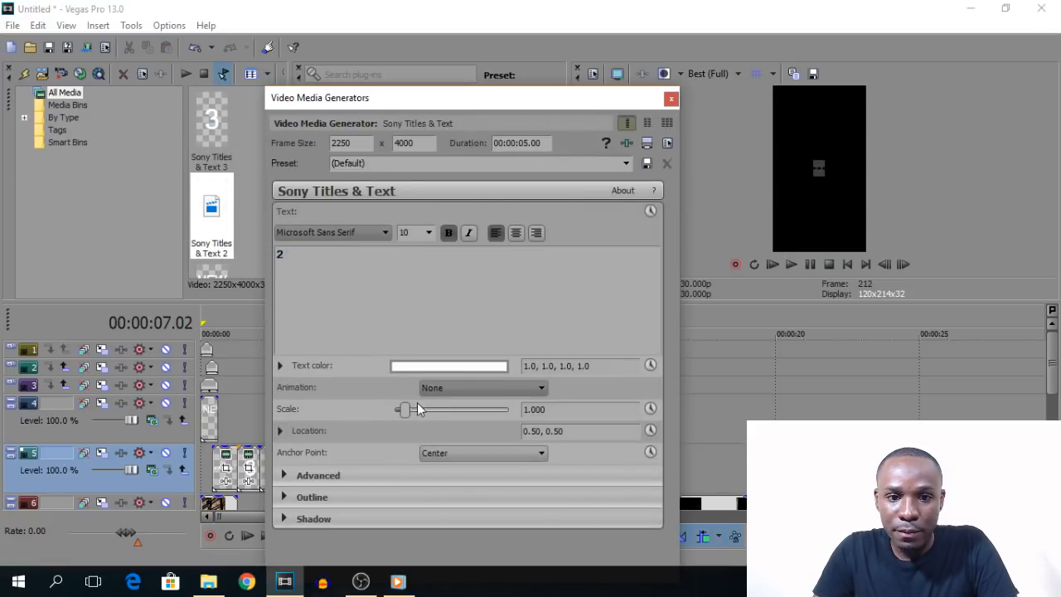
{"action": "left_click_drag", "start_coordinate": [405, 409], "coordinate": [589, 411]}
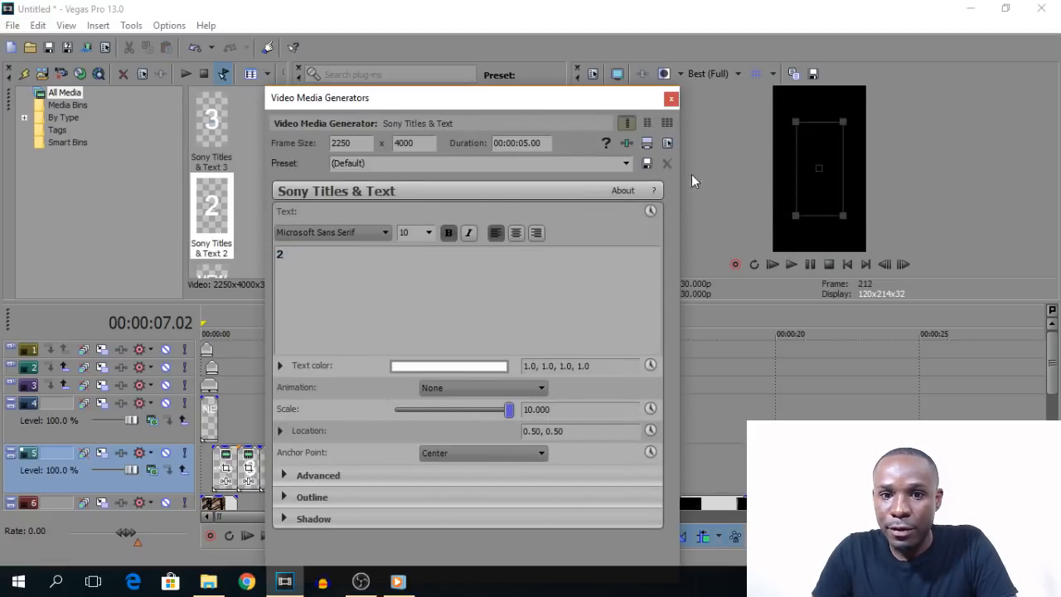
{"action": "left_click", "coordinate": [670, 97]}
- Split the 2 text event less than one second after its start and delete its remainder
{"action": "left_click", "coordinate": [286, 471]}
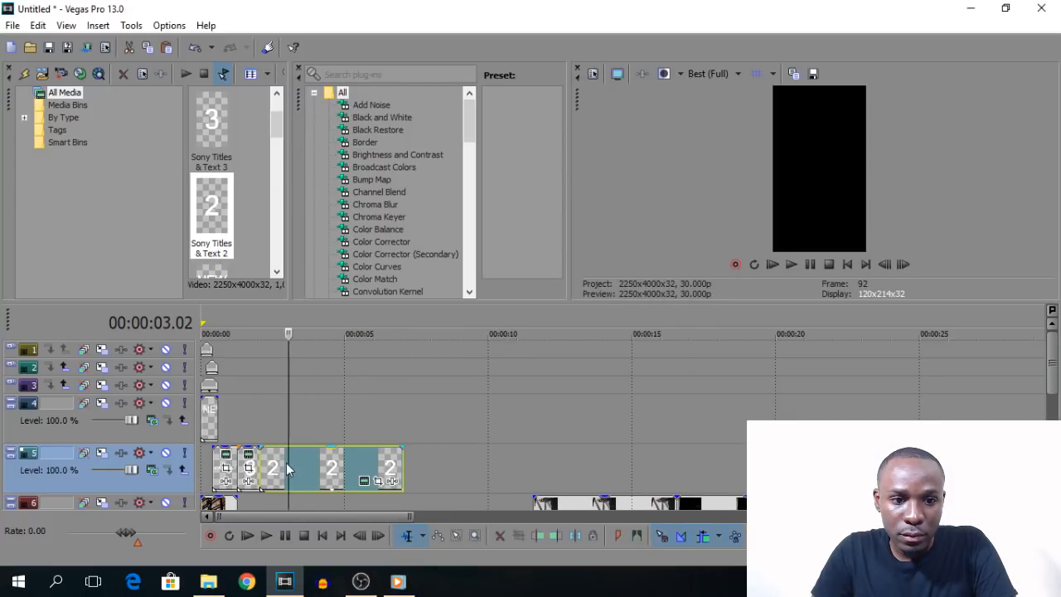
{"action": "left_click", "coordinate": [282, 469]}
{"action": "key", "text": "s"}
{"action": "left_click", "coordinate": [304, 467]}
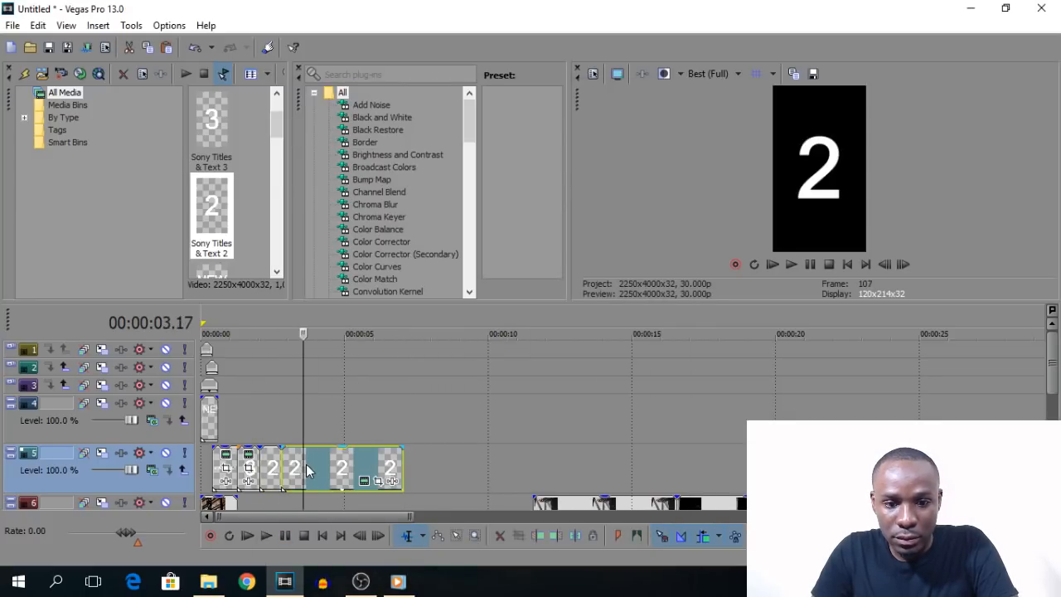
{"action": "key", "text": "Delete"}
- Insert a text event reading "1" directly after the 2 on the fifth track, with a scale of 10.000
{"action": "right_click", "coordinate": [293, 462]}
{"action": "left_click", "coordinate": [331, 437]}
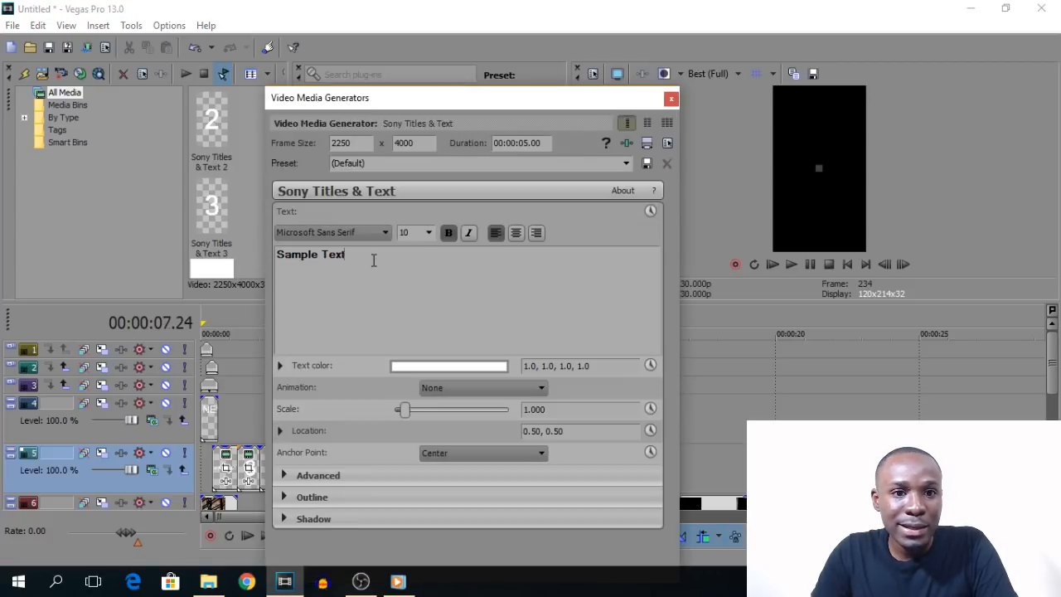
{"action": "type", "text": "1"}
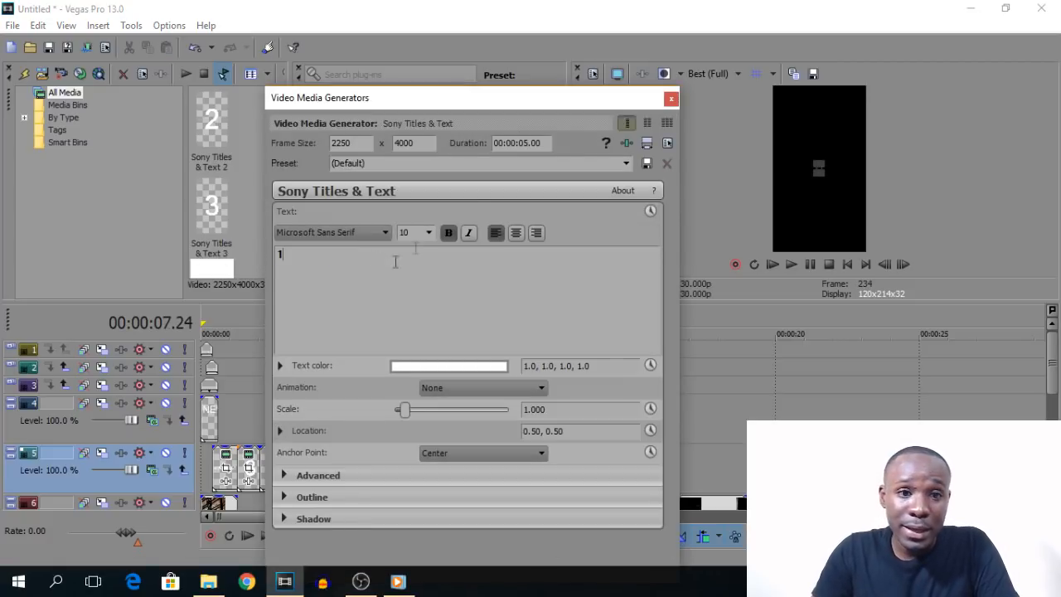
{"action": "left_click_drag", "start_coordinate": [404, 410], "coordinate": [584, 423]}
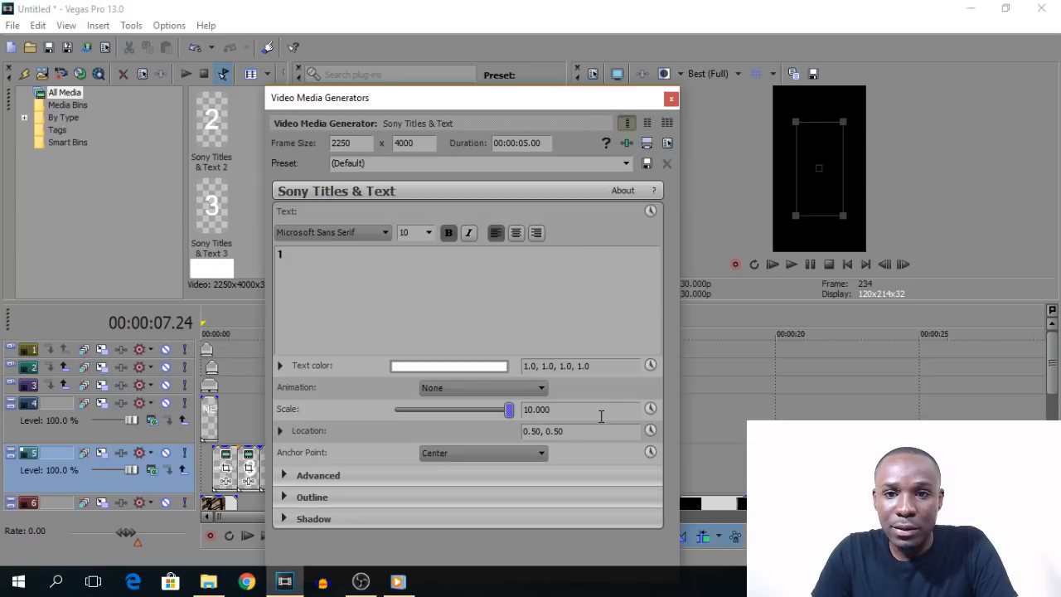
{"action": "left_click", "coordinate": [671, 100]}
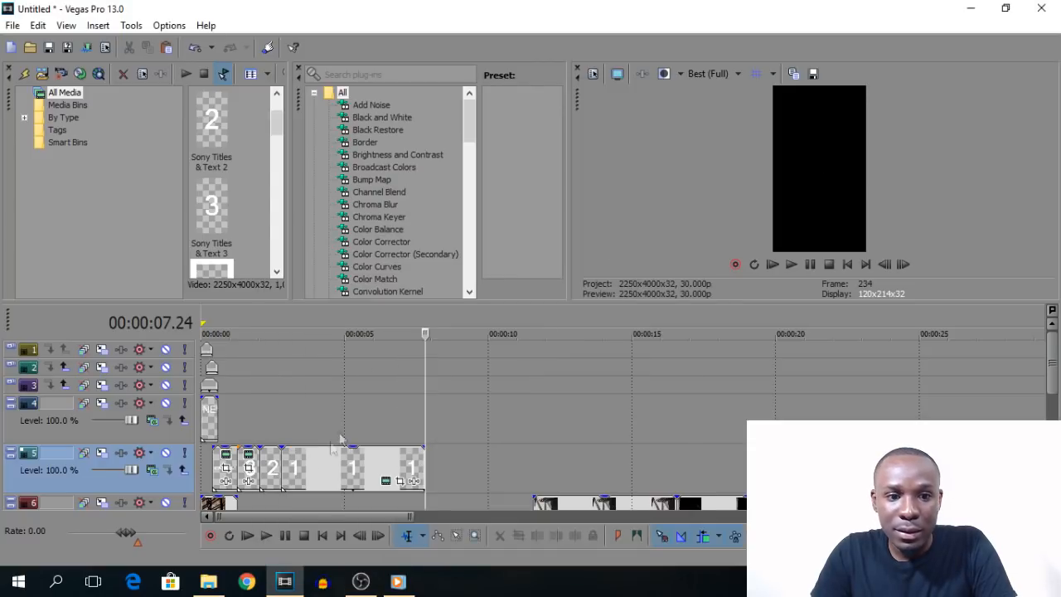
- Split the 1 text event at 00:00:03.21 and delete its remainder
{"action": "left_click", "coordinate": [308, 475]}
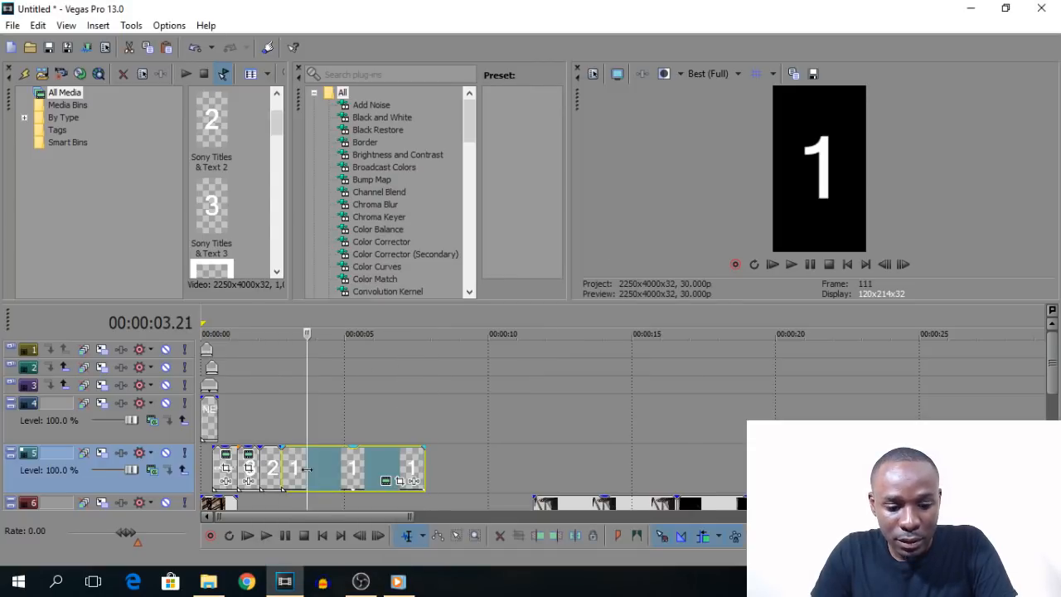
{"action": "key", "text": "s"}
{"action": "key", "text": "Delete"}
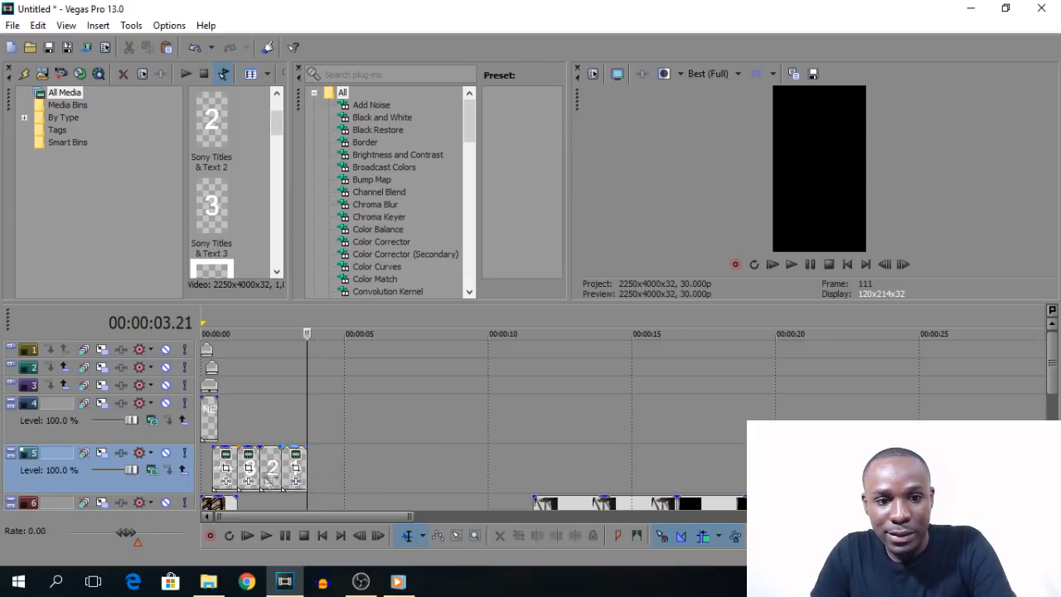
{"action": "left_click", "coordinate": [269, 469]}
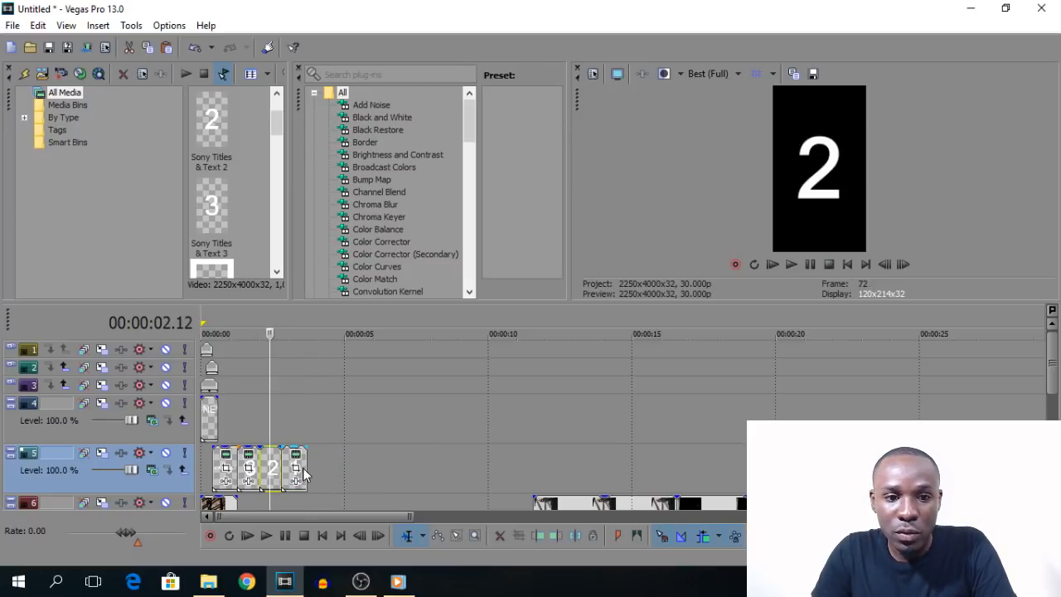
- Insert a text event reading "LET'S" directly after the 1 on the fifth track, with a scale of 3.535
{"action": "left_click", "coordinate": [311, 470]}
{"action": "right_click", "coordinate": [311, 469]}
{"action": "left_click", "coordinate": [344, 439]}
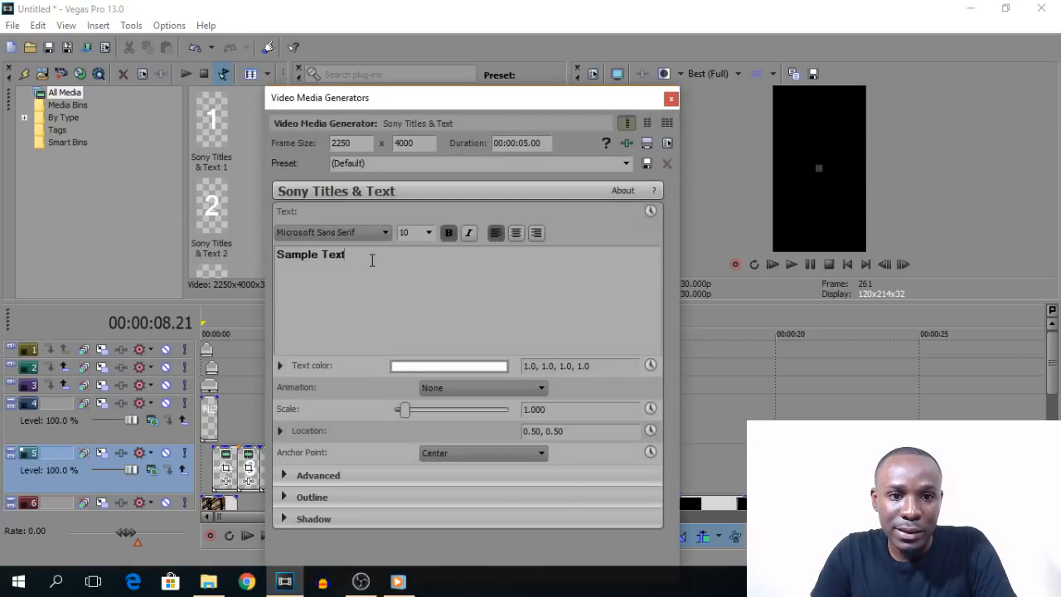
{"action": "key", "text": "ctrl+a"}
{"action": "type", "text": "le"}
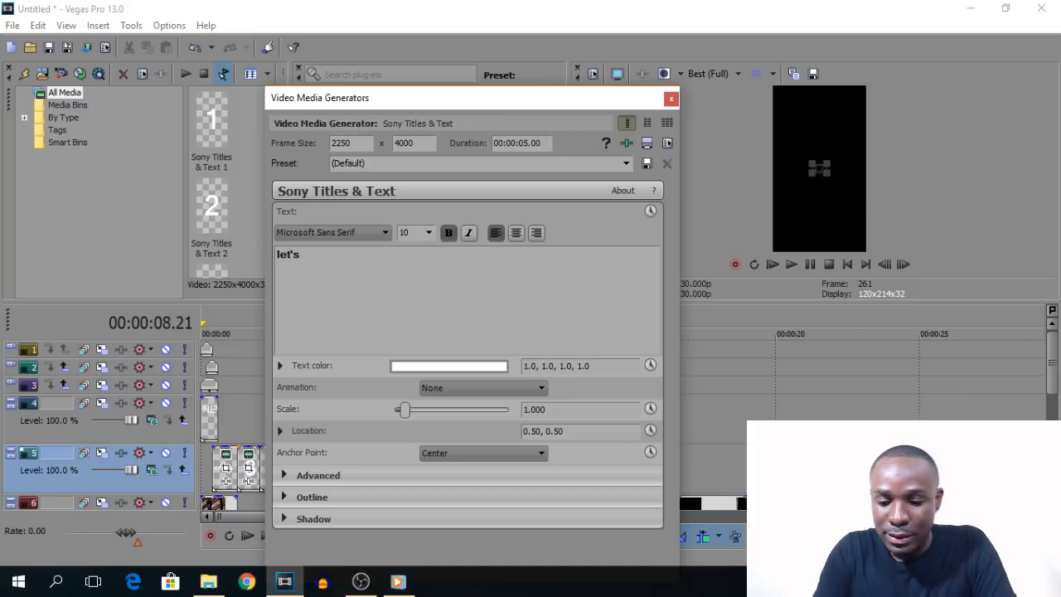
{"action": "type", "text": "LET'S"}
{"action": "left_click_drag", "start_coordinate": [406, 408], "coordinate": [433, 403]}
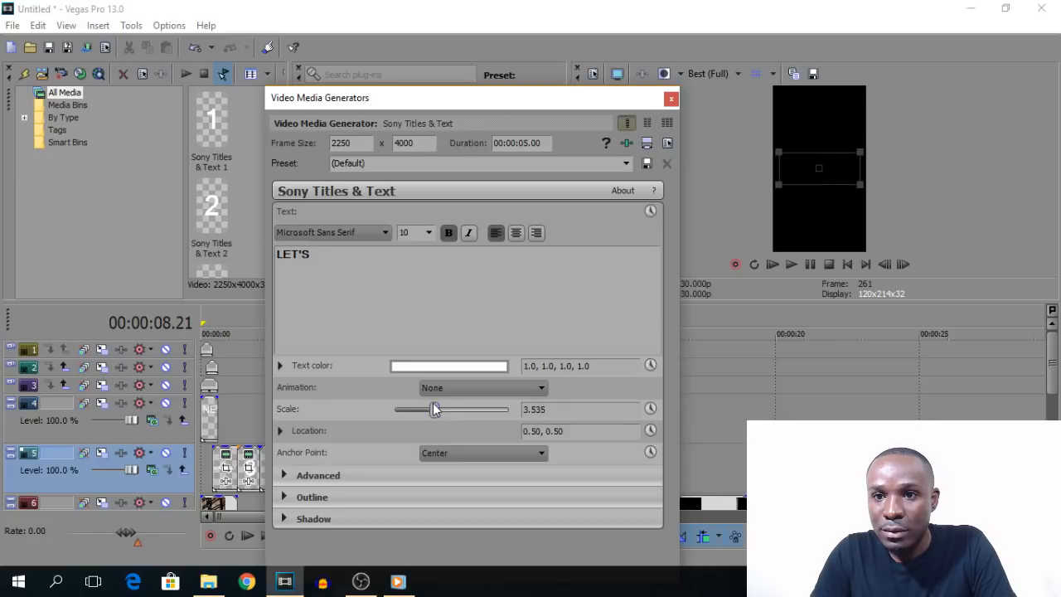
{"action": "left_click", "coordinate": [672, 101]}
- Split the LET'S text event at 00:00:04.10 and delete its remainder
{"action": "left_click", "coordinate": [324, 468]}
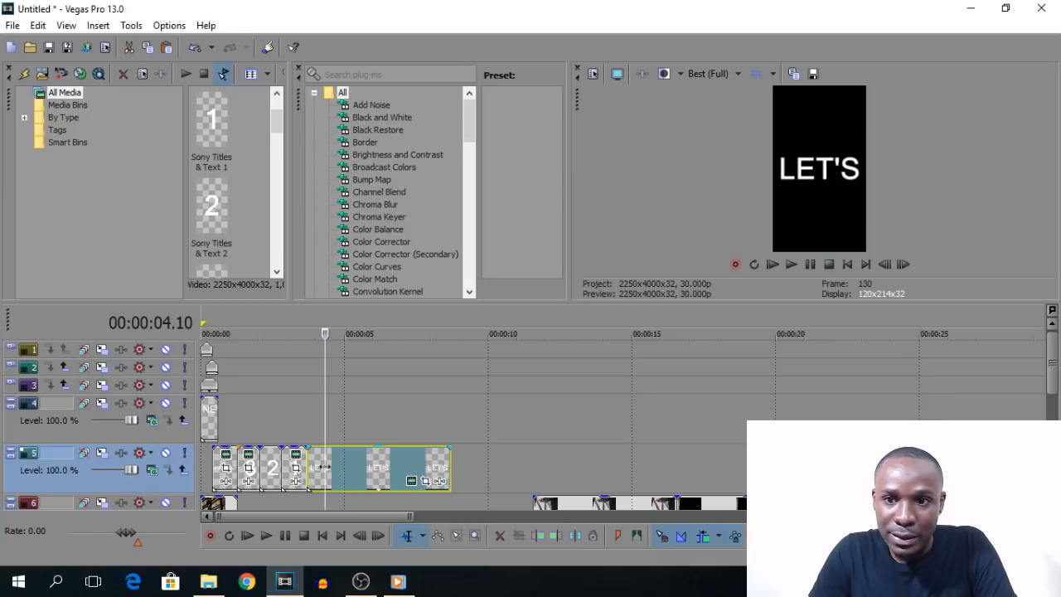
{"action": "key", "text": "s"}
{"action": "left_click", "coordinate": [377, 471]}
{"action": "key", "text": "Delete"}
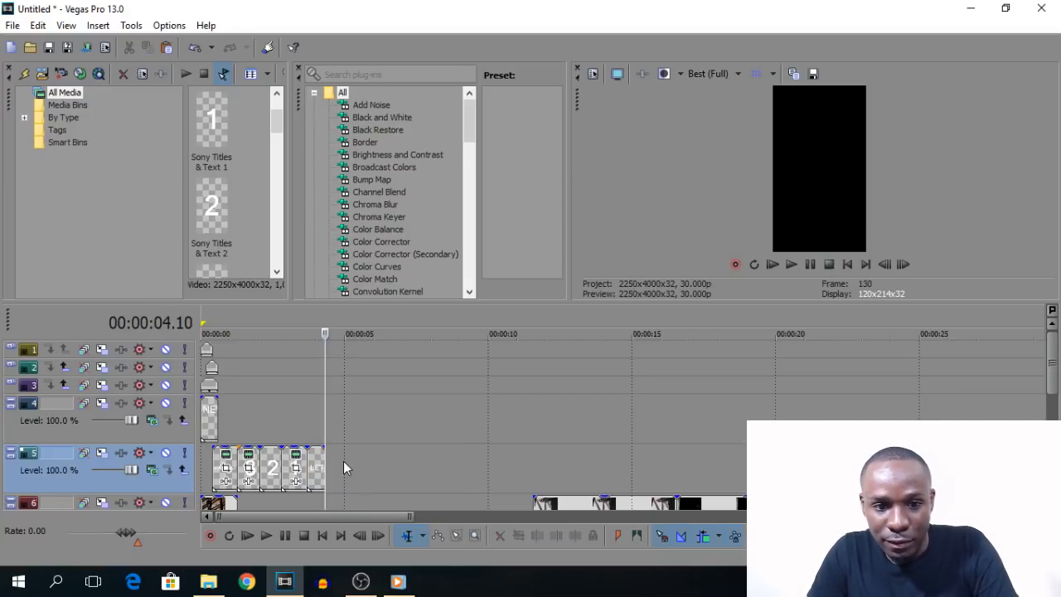
- Insert a text event reading "GO!" directly after LET'S on the fifth track, with a scale of 5.151
{"action": "right_click", "coordinate": [339, 461]}
{"action": "left_click", "coordinate": [377, 440]}
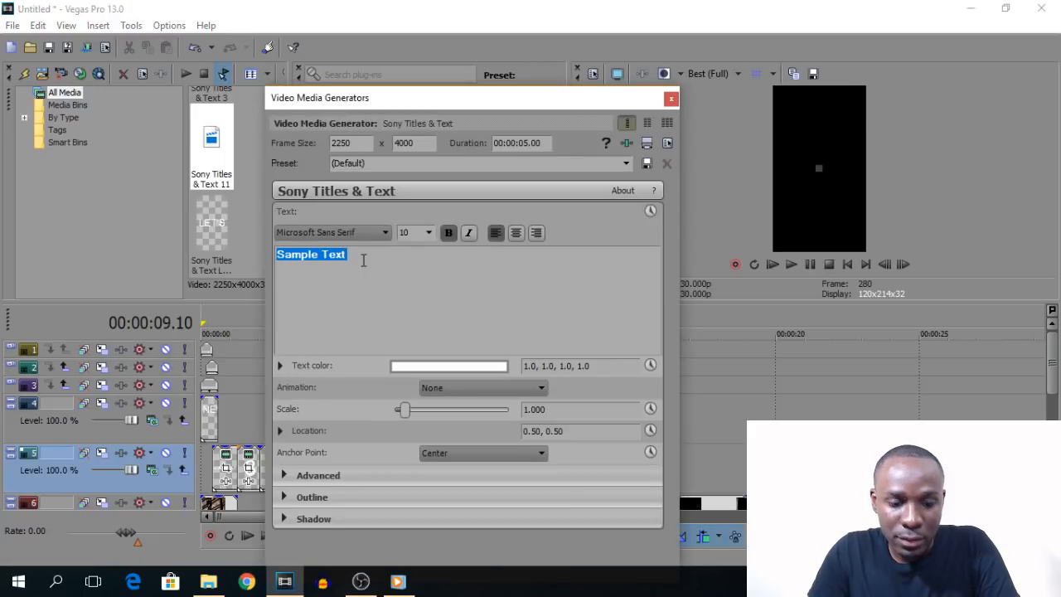
{"action": "type", "text": "GO!"}
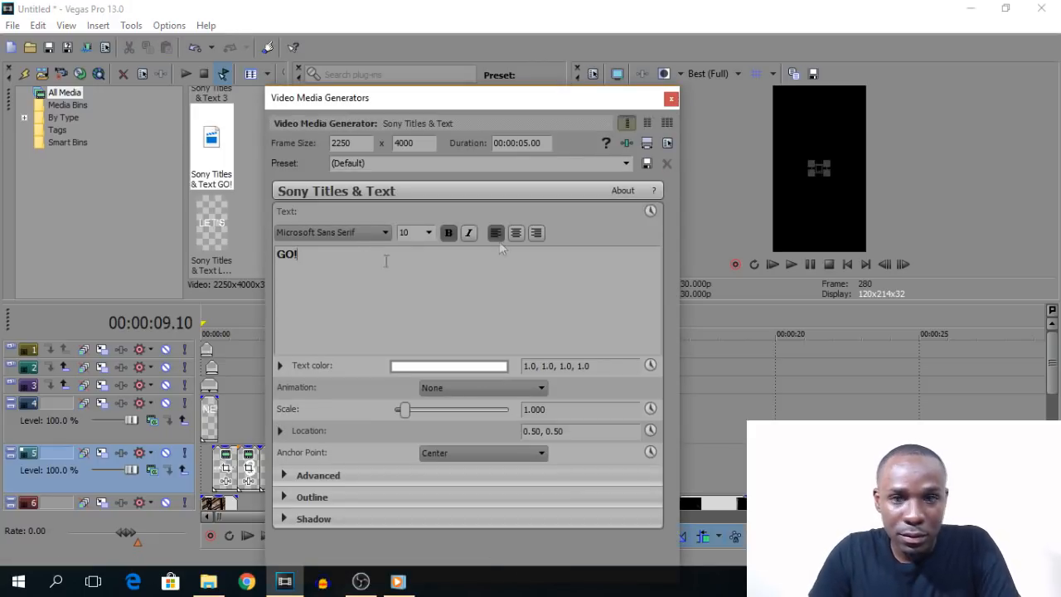
{"action": "left_click_drag", "start_coordinate": [404, 410], "coordinate": [453, 412]}
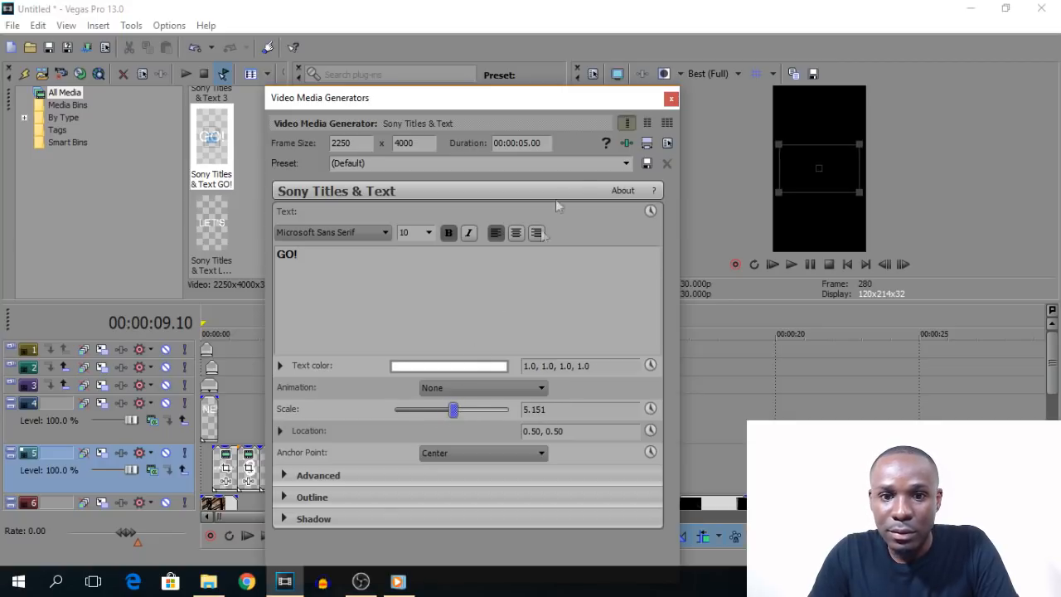
{"action": "left_click", "coordinate": [671, 100]}
- Split the GO! text event at 00:00:05.03 and delete its remainder
{"action": "left_click", "coordinate": [340, 474]}
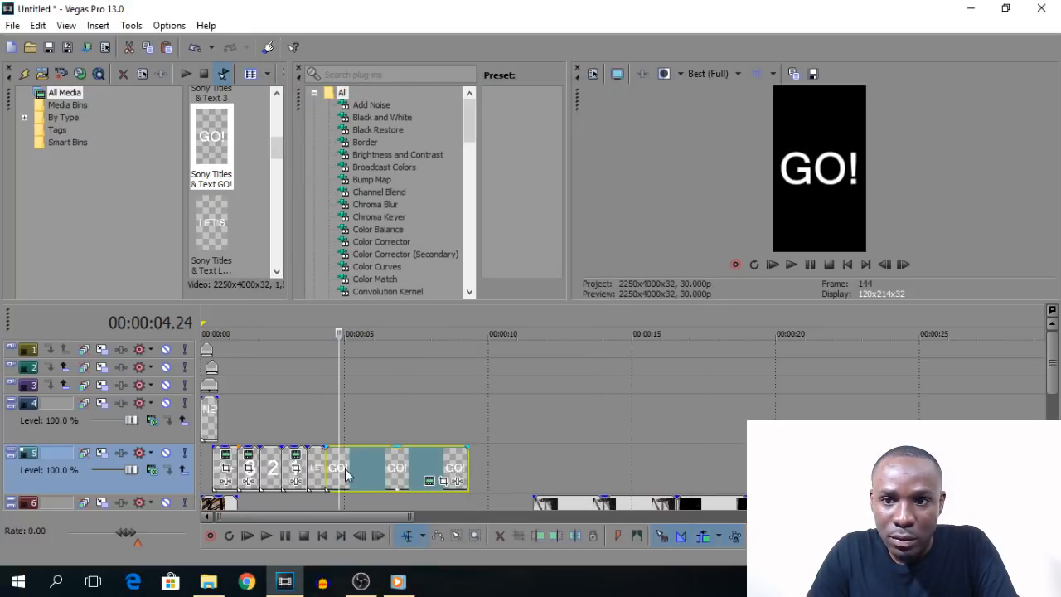
{"action": "key", "text": "s"}
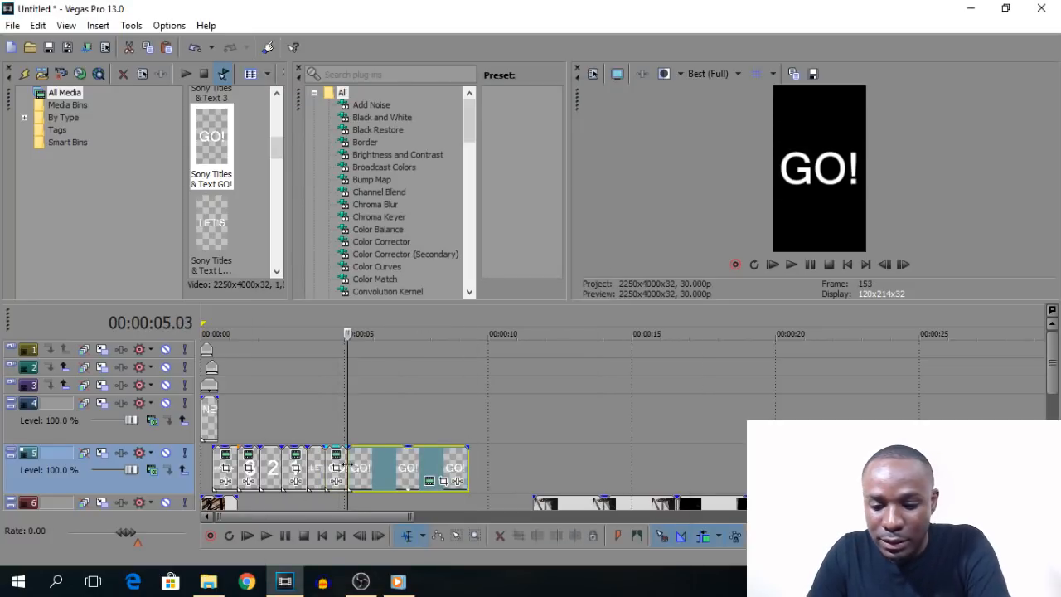
{"action": "key", "text": "Delete"}
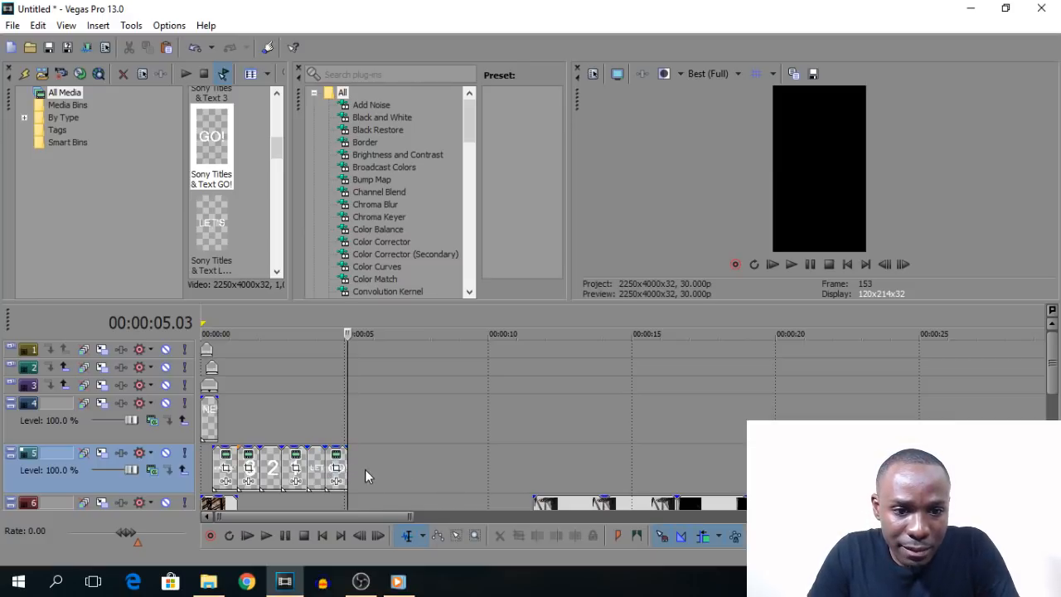
- Insert another text event reading "GO!" directly after the existing GO! on the fifth track, with a scale of 4.949
{"action": "right_click", "coordinate": [354, 471]}
{"action": "left_click", "coordinate": [373, 446]}
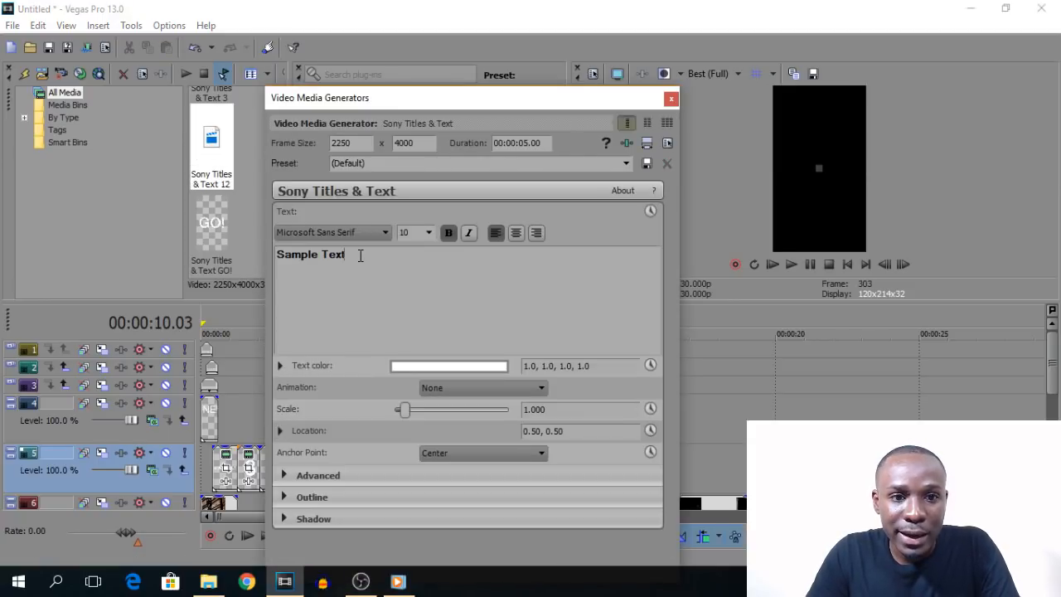
{"action": "triple_click", "coordinate": [360, 255]}
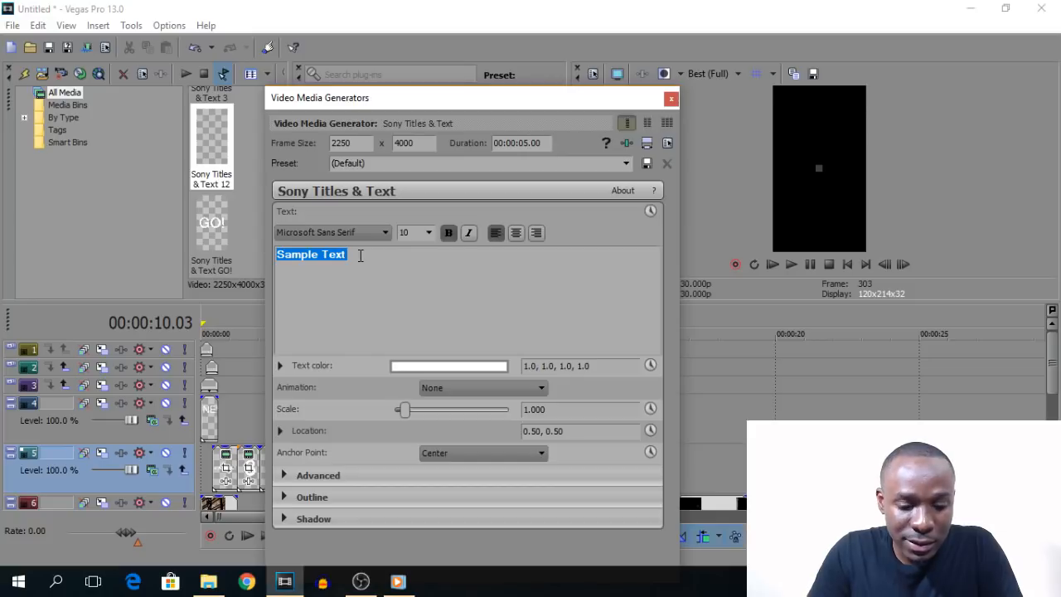
{"action": "type", "text": "GO!"}
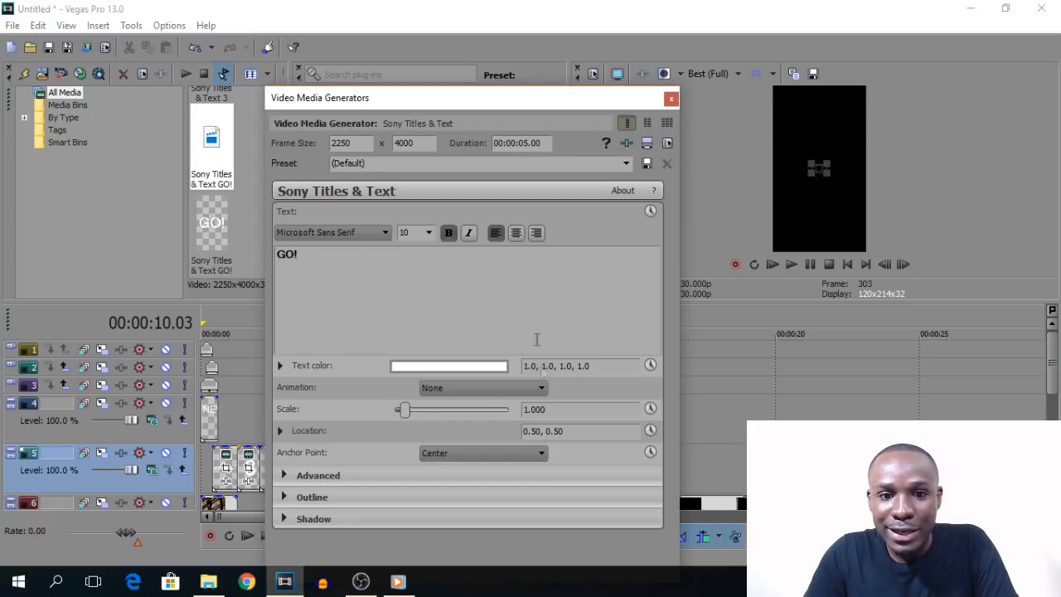
{"action": "left_click_drag", "start_coordinate": [421, 411], "coordinate": [453, 408]}
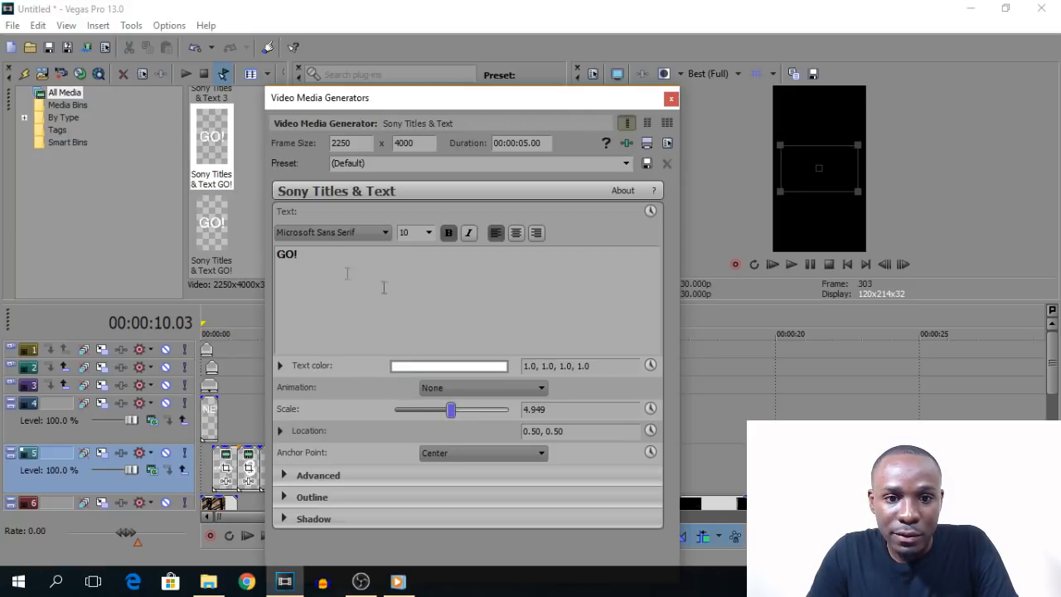
- Set the new GO! text's color to near black (0.02, 0.01, 0.02, 1.0) and close the text generator
{"action": "key", "text": "ctrl+a"}
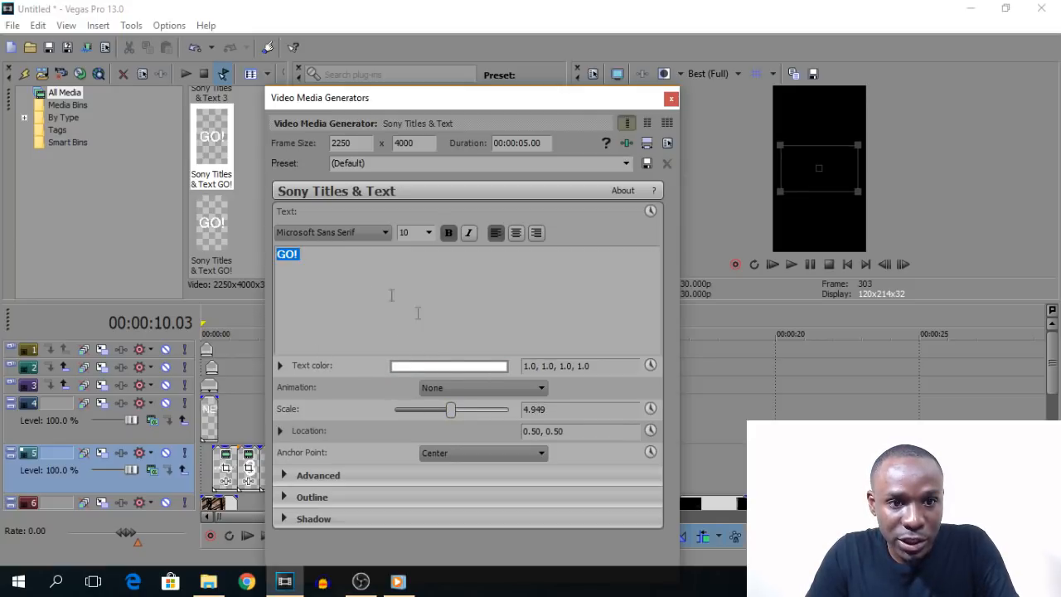
{"action": "left_click", "coordinate": [446, 369]}
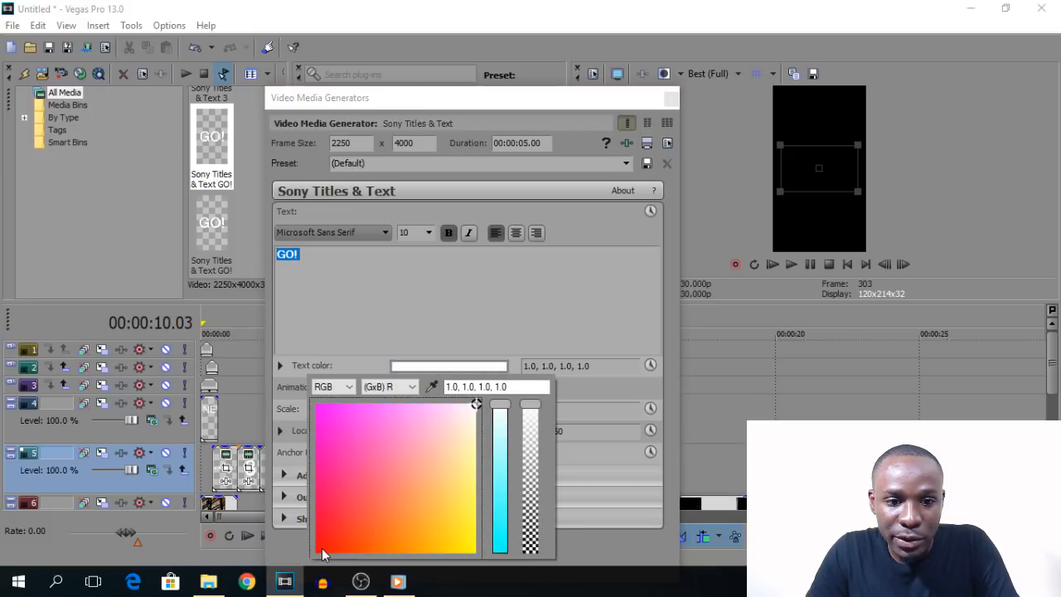
{"action": "left_click", "coordinate": [318, 550]}
{"action": "left_click", "coordinate": [501, 551]}
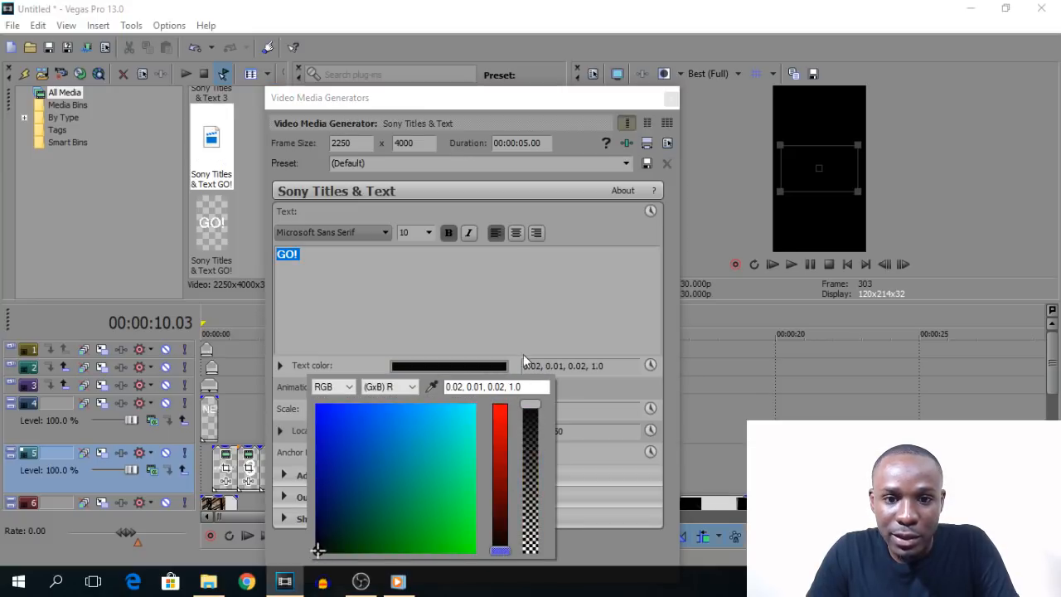
{"action": "left_click", "coordinate": [672, 100]}
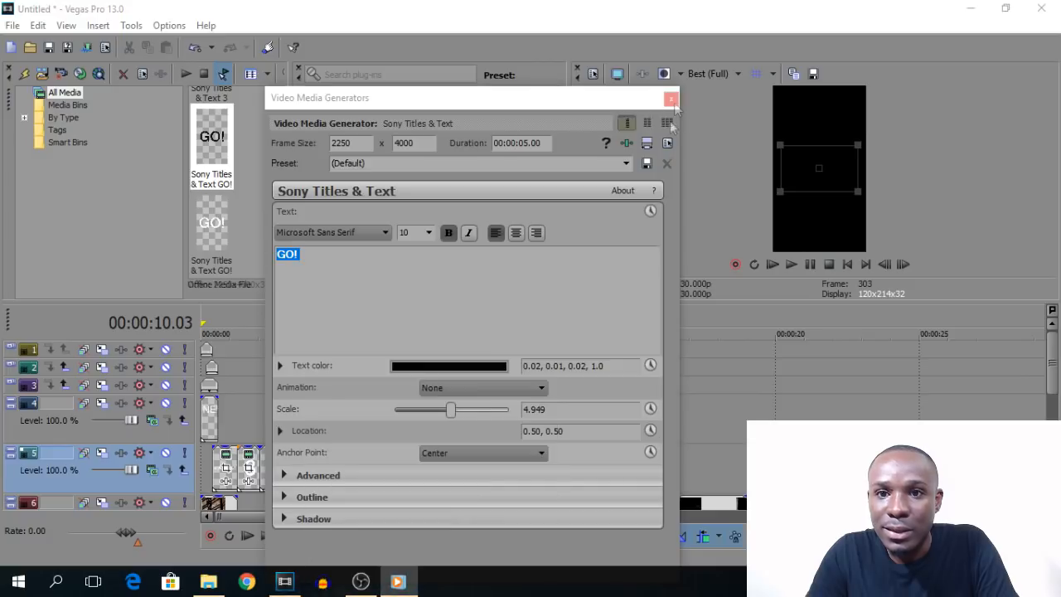
{"action": "left_click", "coordinate": [672, 98]}
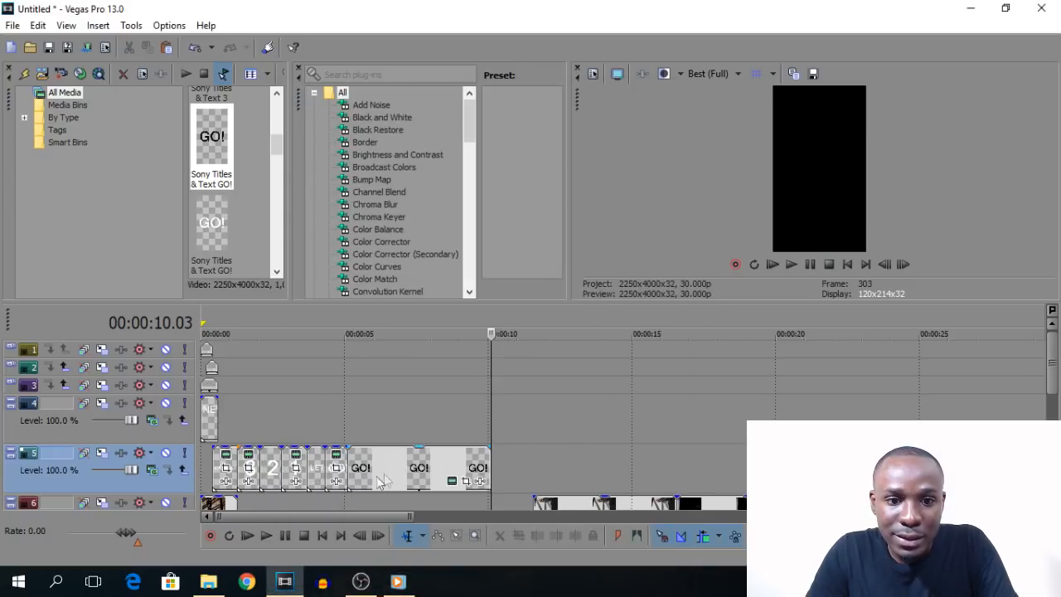
- Split the black GO! text event at 00:00:05.29 and delete its remainder
{"action": "left_click", "coordinate": [372, 470]}
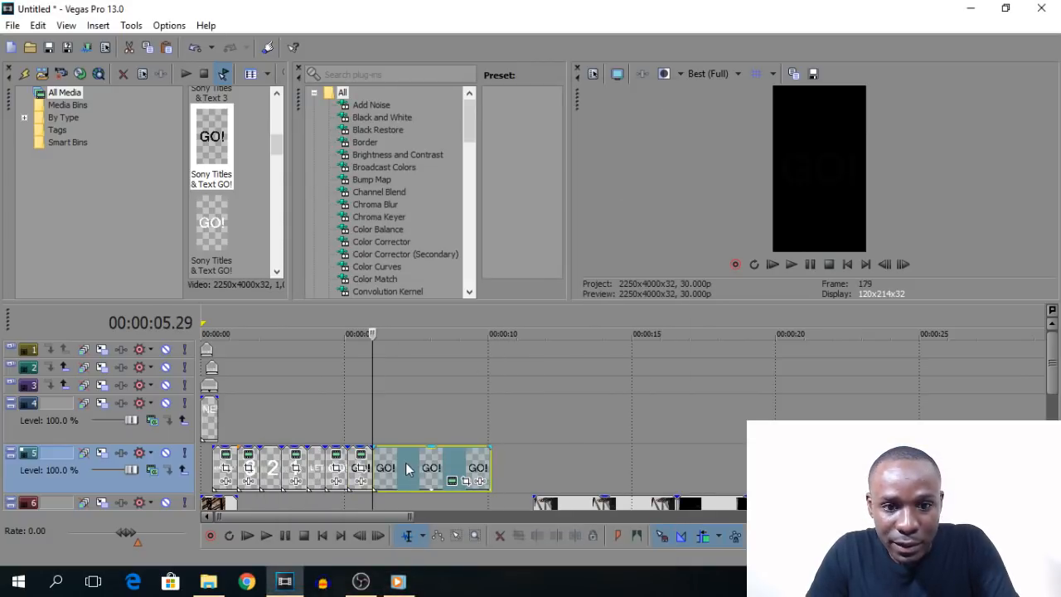
{"action": "key", "text": "space"}
{"action": "key", "text": "space"}
{"action": "key", "text": "Delete"}
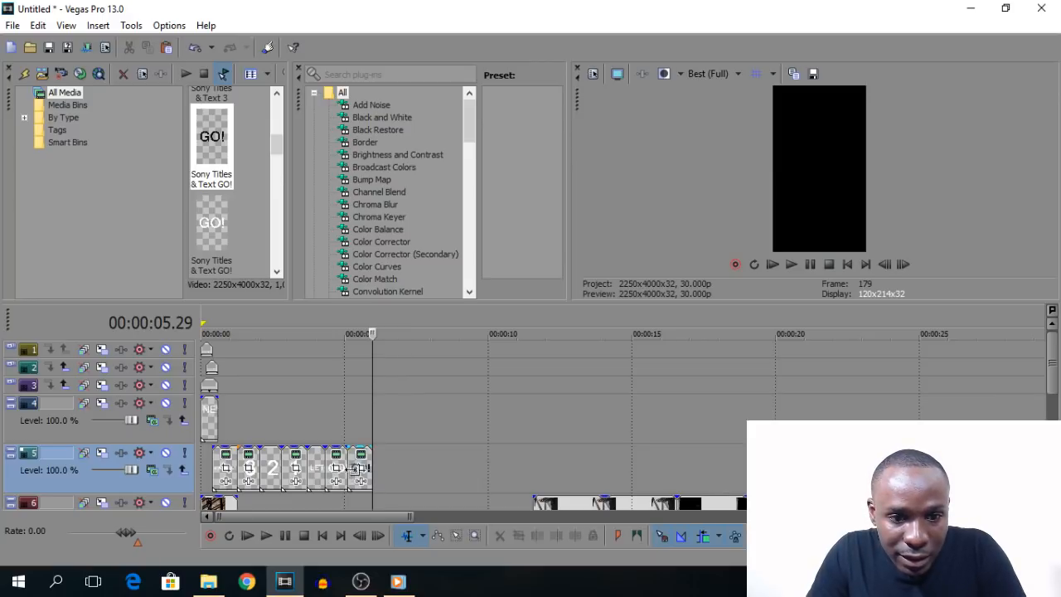
- Copy the white and black GO! events together and paste them directly after the black GO! on the fifth track
{"action": "scroll", "coordinate": [382, 483], "scroll_direction": "up", "scroll_amount": 3}
{"action": "left_click", "coordinate": [560, 461]}
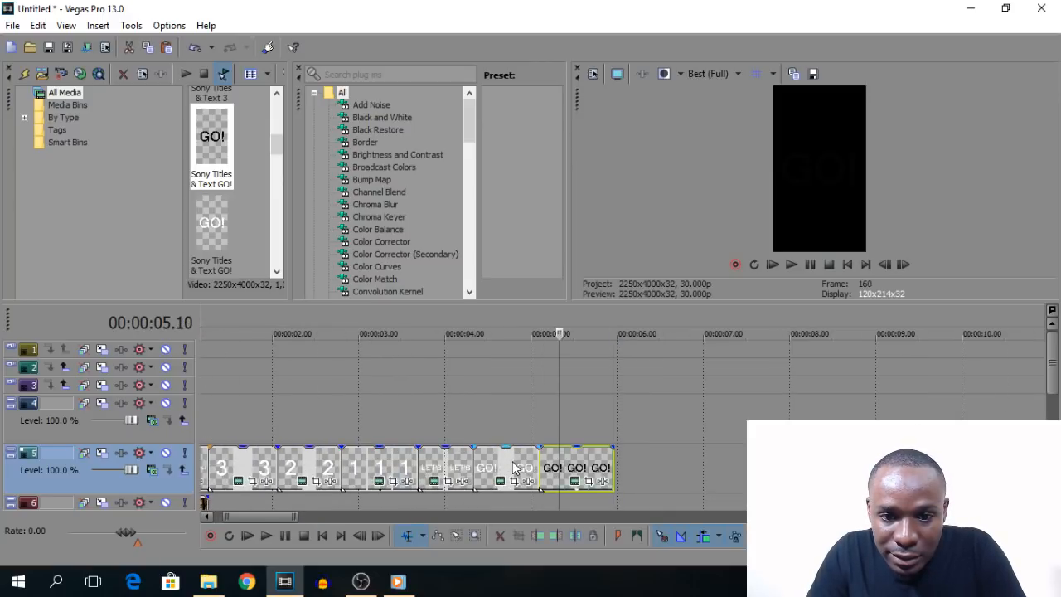
{"action": "left_click", "coordinate": [513, 467], "text": "ctrl"}
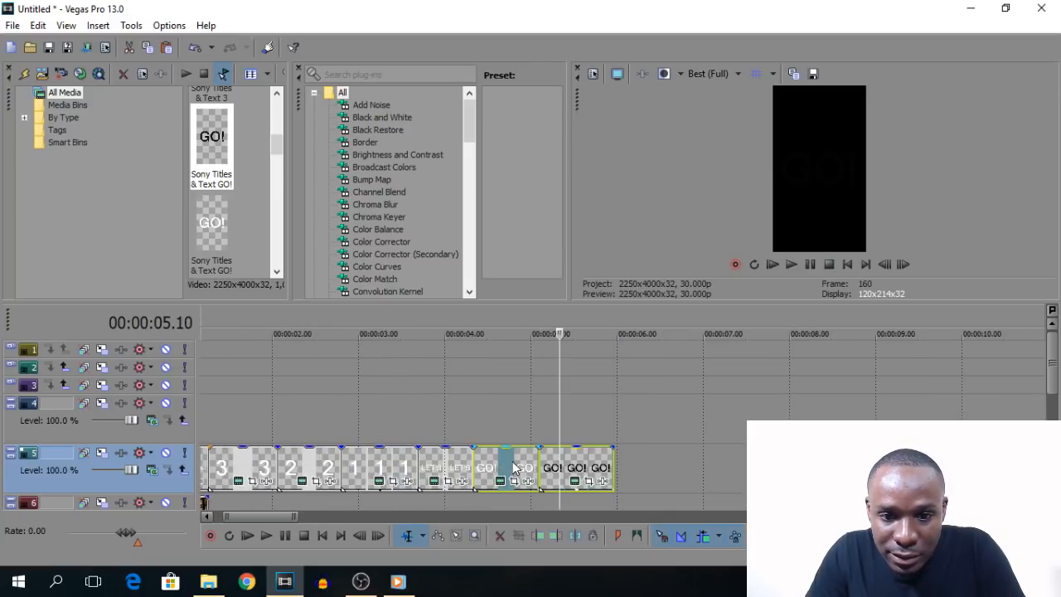
{"action": "left_click", "coordinate": [611, 458]}
{"action": "key", "text": "ctrl+c"}
{"action": "key", "text": "ctrl+v"}
{"action": "left_click", "coordinate": [637, 264]}
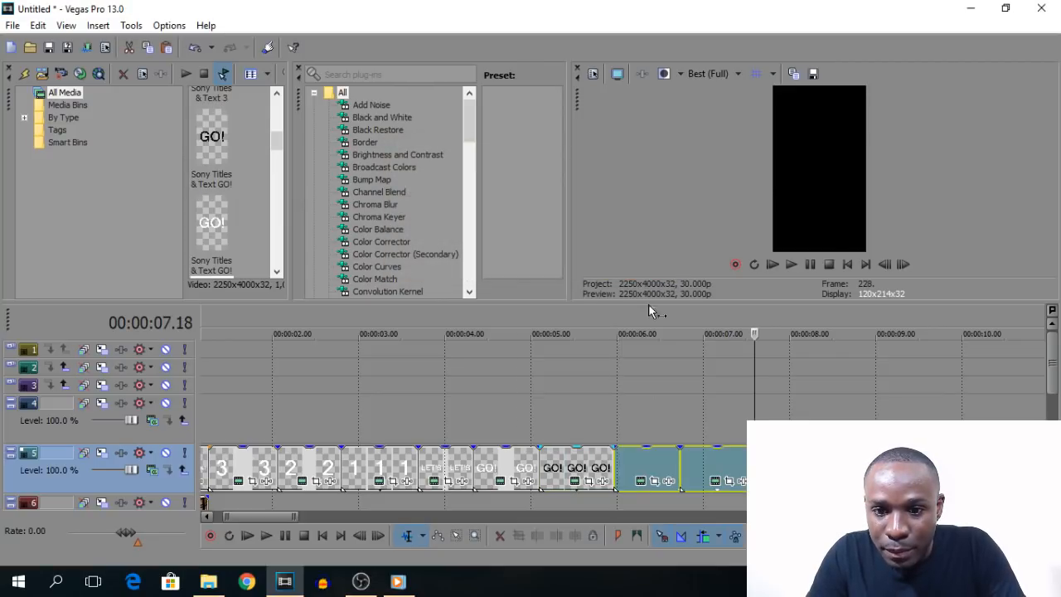
- Paste a copy of the white GO! event at 00:00:07.18, directly after the second black GO!
{"action": "left_click", "coordinate": [512, 473]}
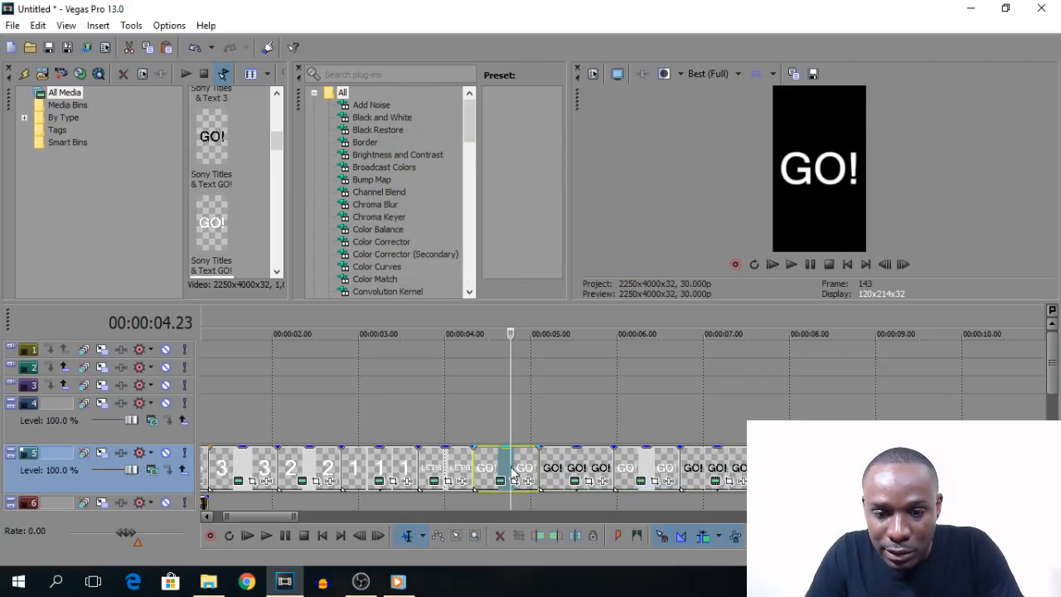
{"action": "left_click", "coordinate": [752, 469]}
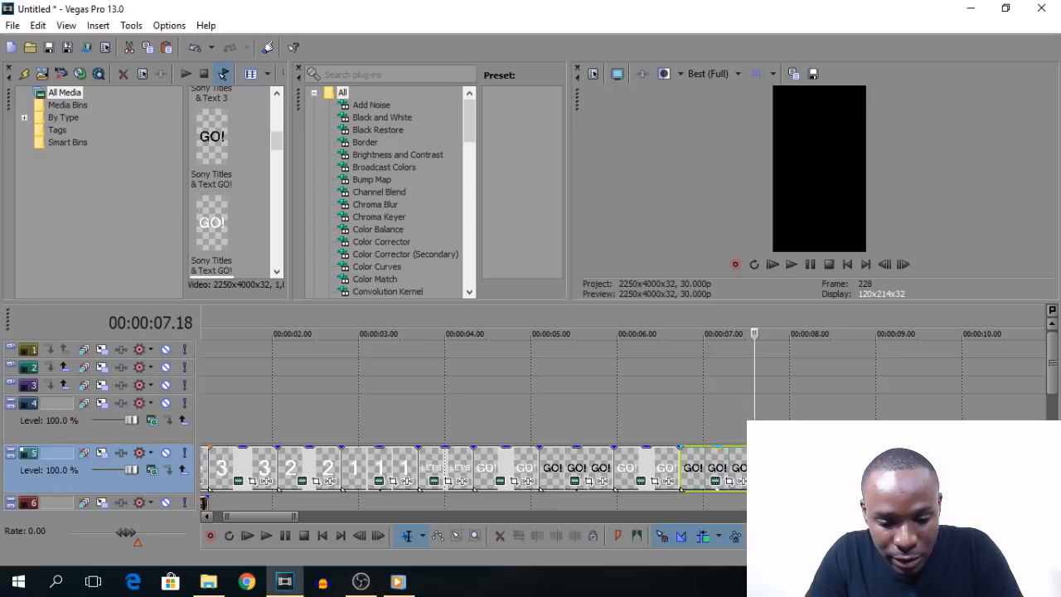
{"action": "key", "text": "ctrl+v"}
{"action": "left_click", "coordinate": [638, 264]}
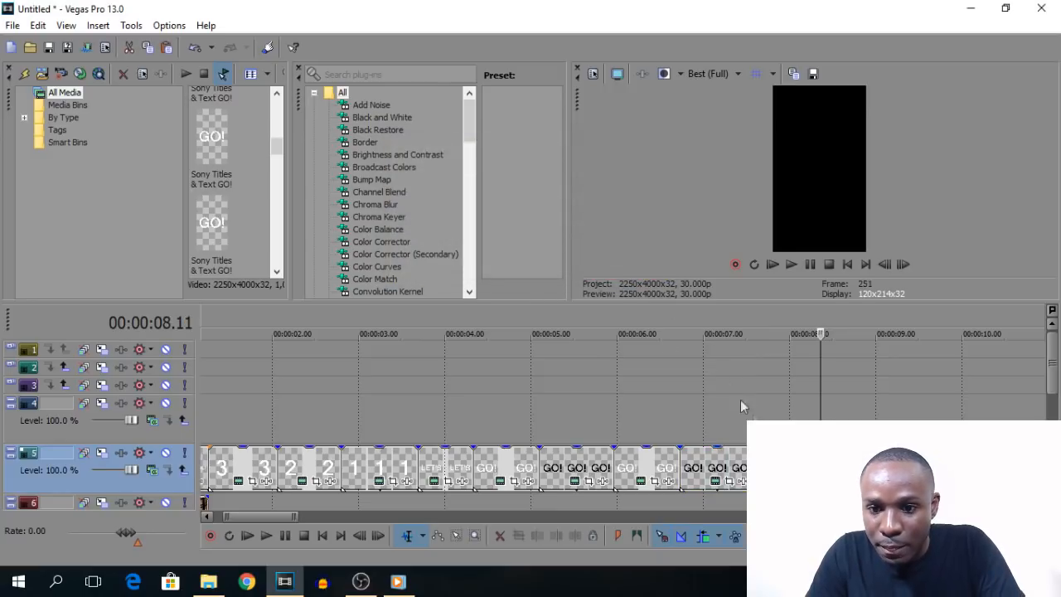
- Split the white solid event at the end of the sixth track at 00:00:40.00 and delete its remainder
{"action": "mouse_move", "coordinate": [1052, 357]}
{"action": "left_mouse_down"}
{"action": "mouse_move", "coordinate": [1054, 421]}
{"action": "mouse_move", "coordinate": [1057, 376]}
{"action": "left_mouse_up"}
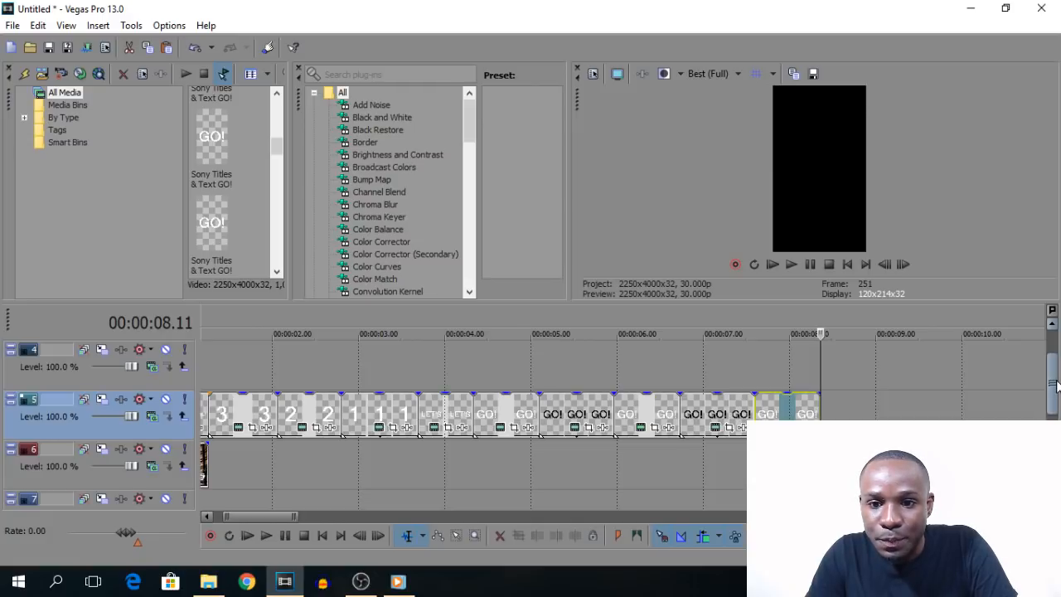
{"action": "scroll", "coordinate": [735, 460], "scroll_direction": "down", "scroll_amount": 10}
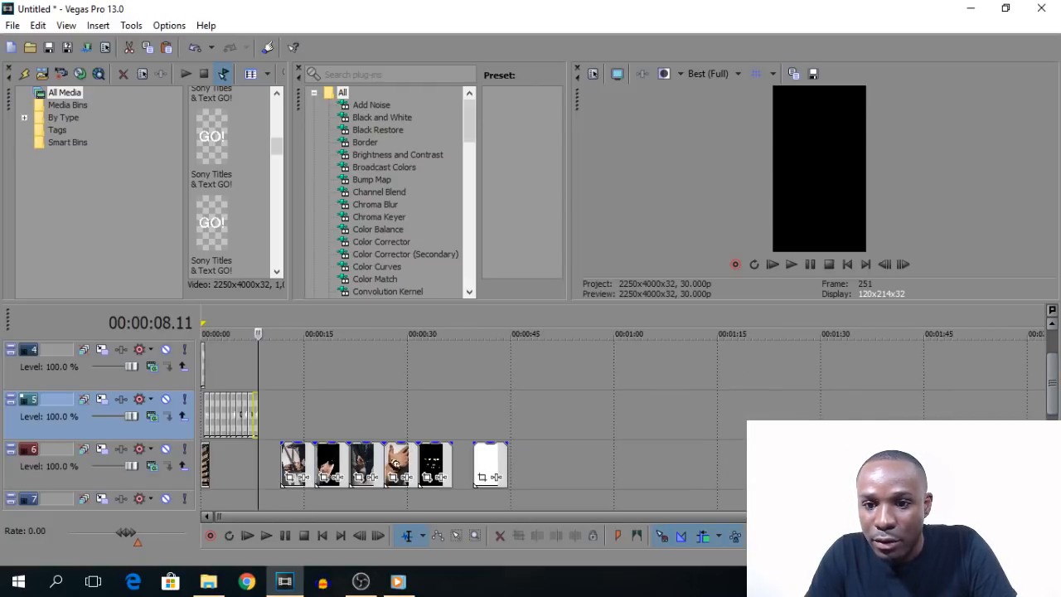
{"action": "left_click", "coordinate": [494, 464]}
{"action": "scroll", "coordinate": [498, 464], "scroll_direction": "up", "scroll_amount": 4}
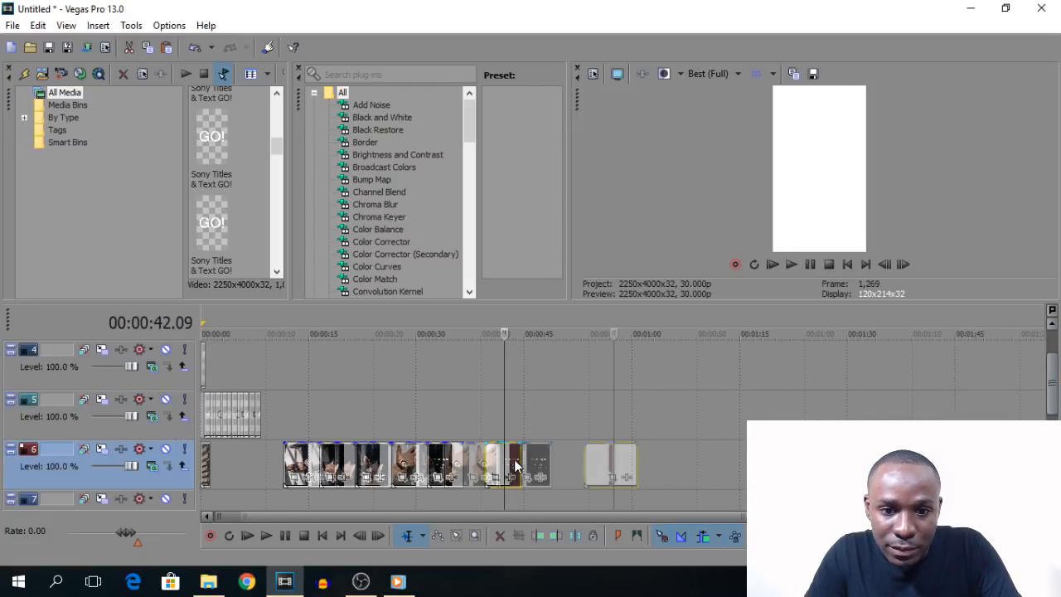
{"action": "key", "text": "s"}
{"action": "key", "text": "Delete"}
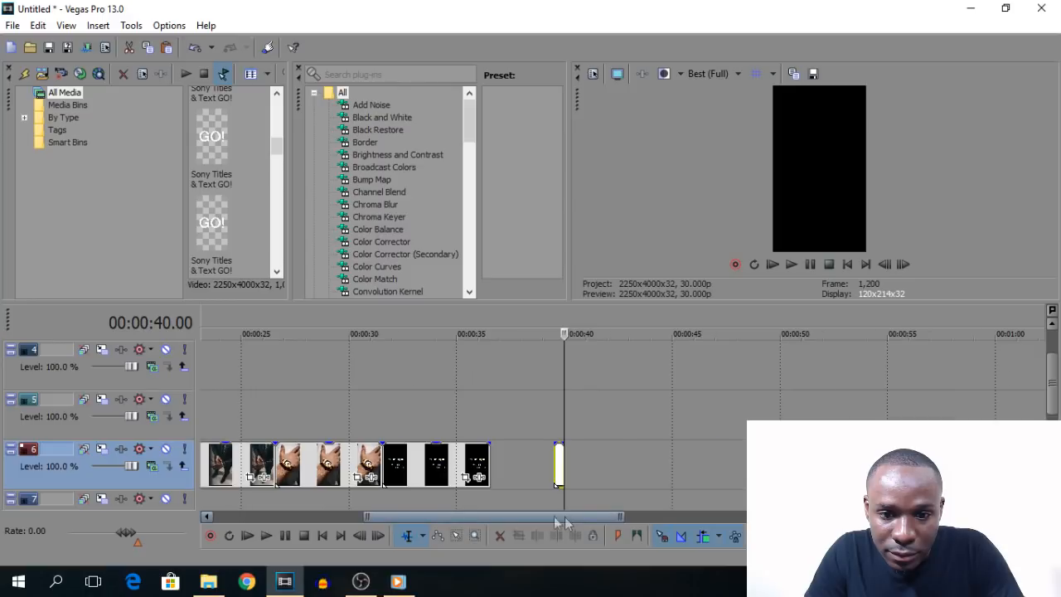
- Place the short white solid on the sixth track beneath the first black GO! and fit its length to that text
{"action": "left_click_drag", "start_coordinate": [556, 516], "coordinate": [411, 515]}
{"action": "left_click", "coordinate": [313, 452]}
{"action": "key", "text": "ctrl+v"}
{"action": "left_click_drag", "start_coordinate": [320, 460], "coordinate": [333, 464]}
{"action": "left_click", "coordinate": [323, 461]}
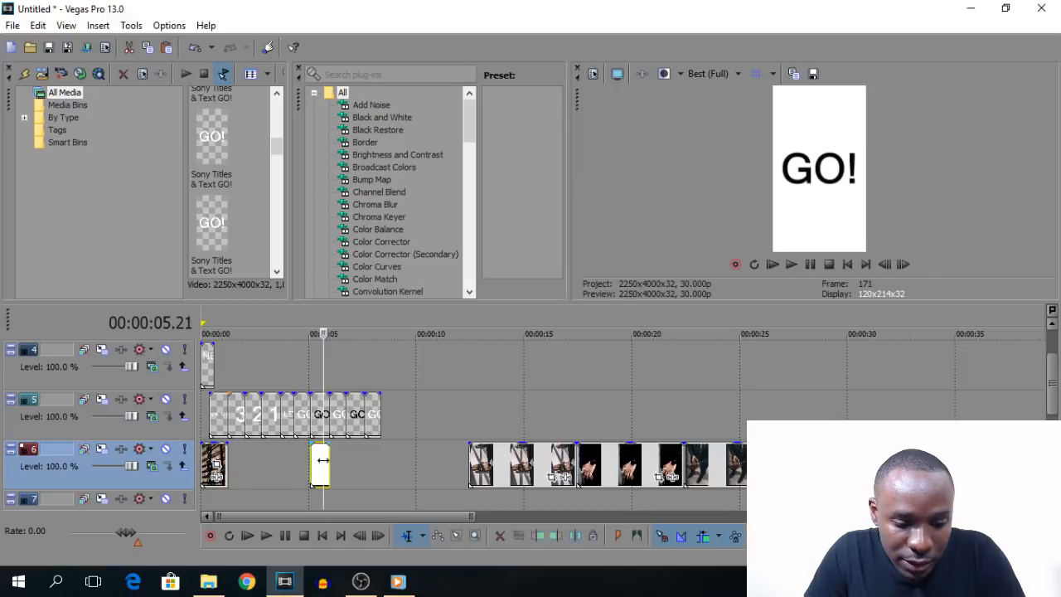
- Paste a copy of the white solid on the sixth track at 00:00:06.22, beneath the second black GO!
{"action": "left_click", "coordinate": [347, 454]}
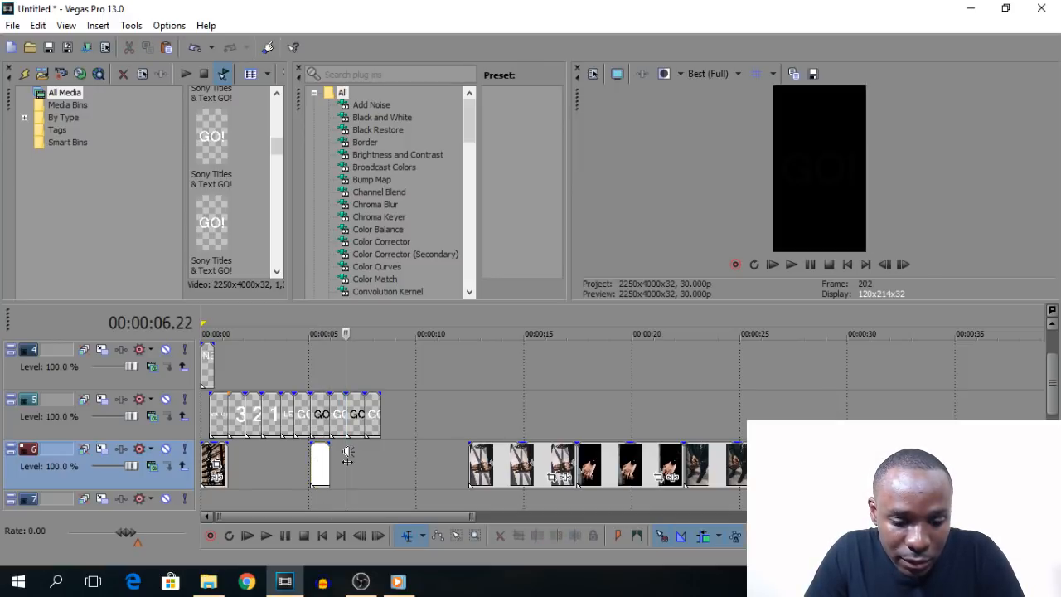
{"action": "key", "text": "ctrl+v"}
{"action": "left_click", "coordinate": [370, 455]}
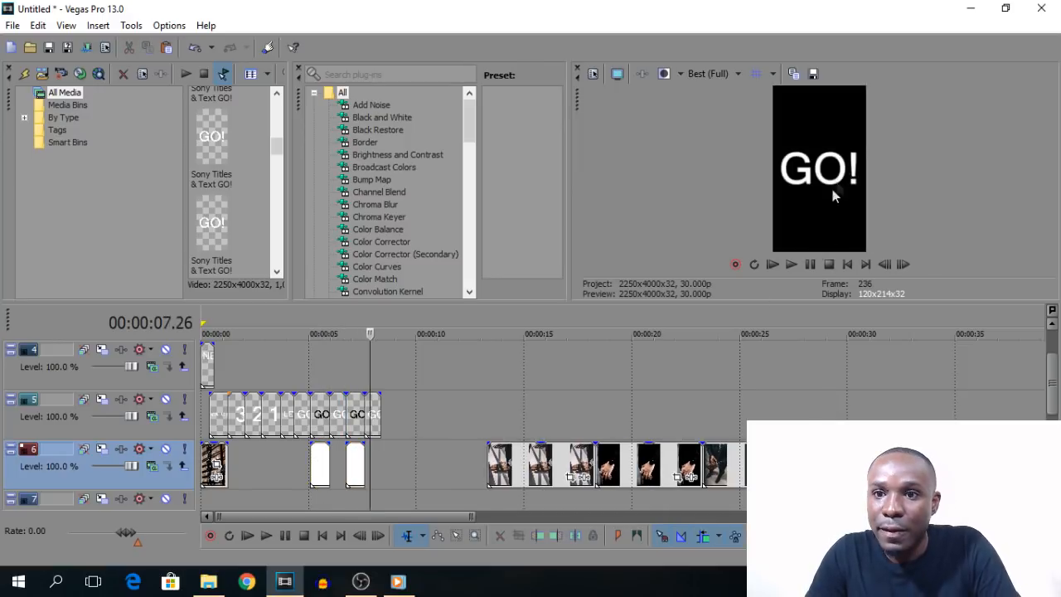
- Play back the alternating GO! sequence from 00:00:03.21 to check its timing
{"action": "left_click", "coordinate": [281, 477]}
{"action": "key", "text": "space"}
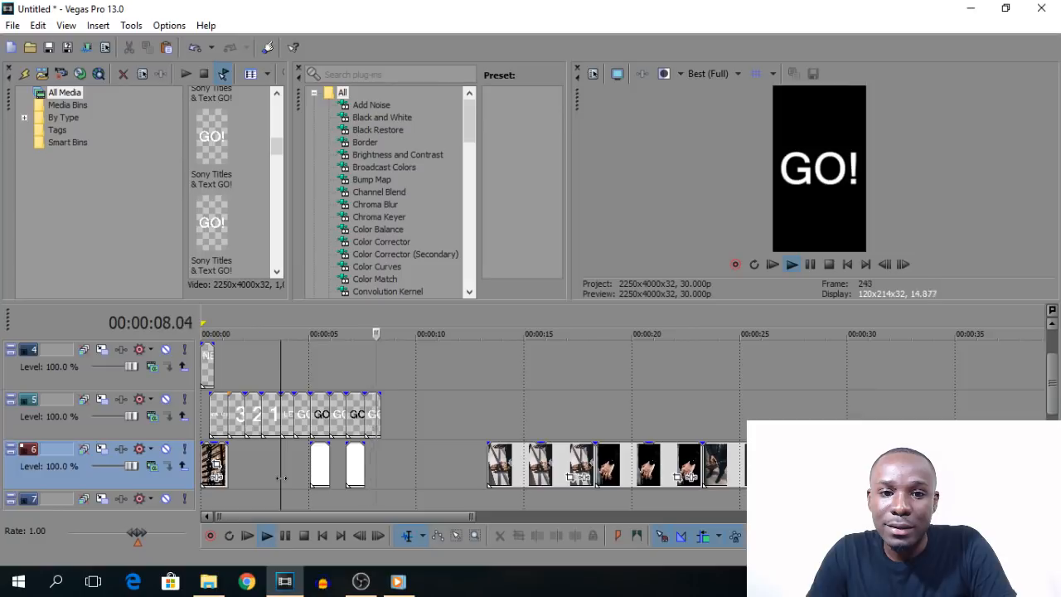
{"action": "key", "text": "space"}
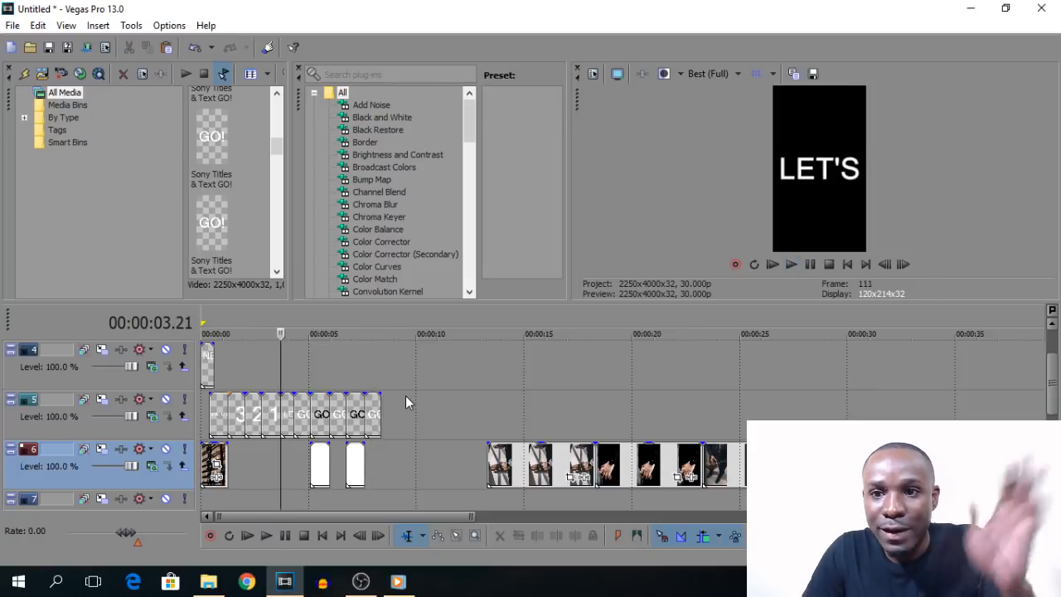
- Shorten all five GO! text events on the fifth track to about 0.4 seconds each, keeping them back to back
{"action": "scroll", "coordinate": [378, 435], "scroll_direction": "up", "scroll_amount": 5}
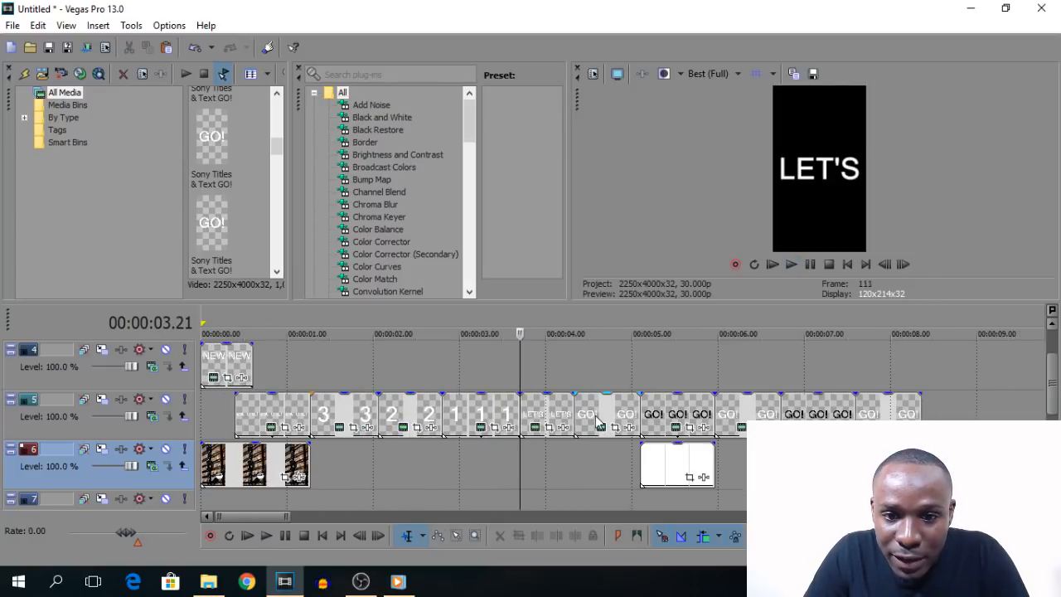
{"action": "left_click_drag", "start_coordinate": [713, 412], "coordinate": [607, 419]}
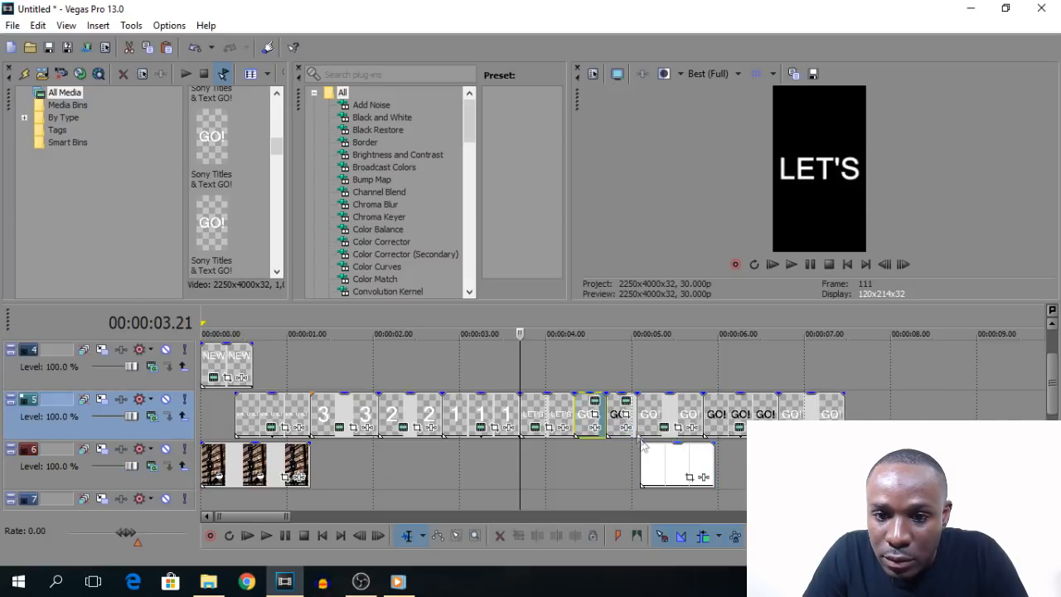
{"action": "left_click", "coordinate": [703, 412]}
{"action": "left_click_drag", "start_coordinate": [698, 409], "coordinate": [673, 411]}
{"action": "left_click_drag", "start_coordinate": [753, 412], "coordinate": [706, 412]}
{"action": "left_click_drag", "start_coordinate": [771, 407], "coordinate": [736, 408]}
- Move and trim the two white solids on the sixth track to match the two shortened black GO! events
{"action": "left_click", "coordinate": [686, 461]}
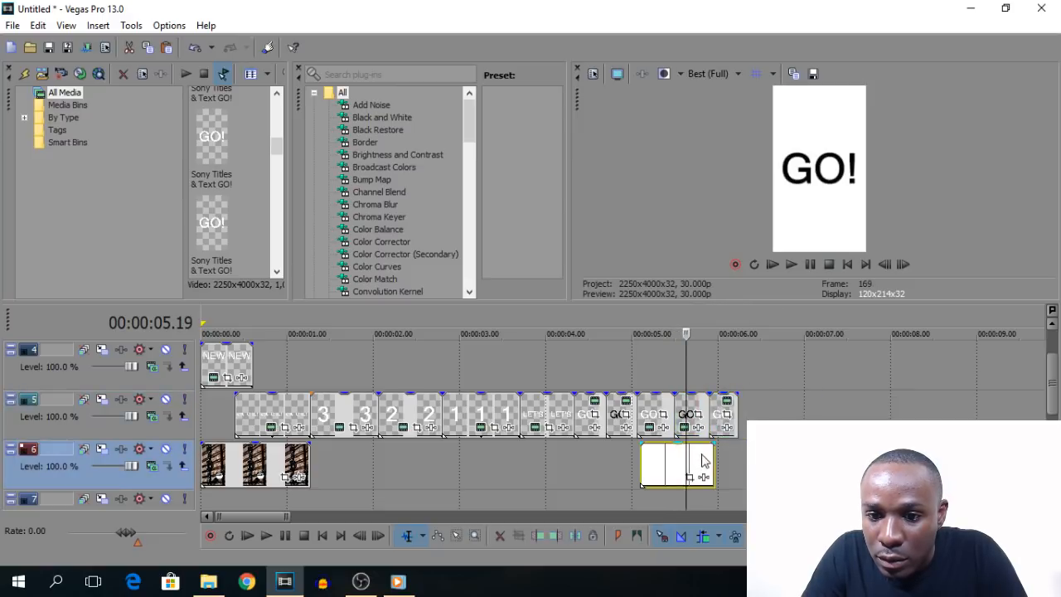
{"action": "left_click_drag", "start_coordinate": [673, 462], "coordinate": [636, 460]}
{"action": "left_click", "coordinate": [653, 462]}
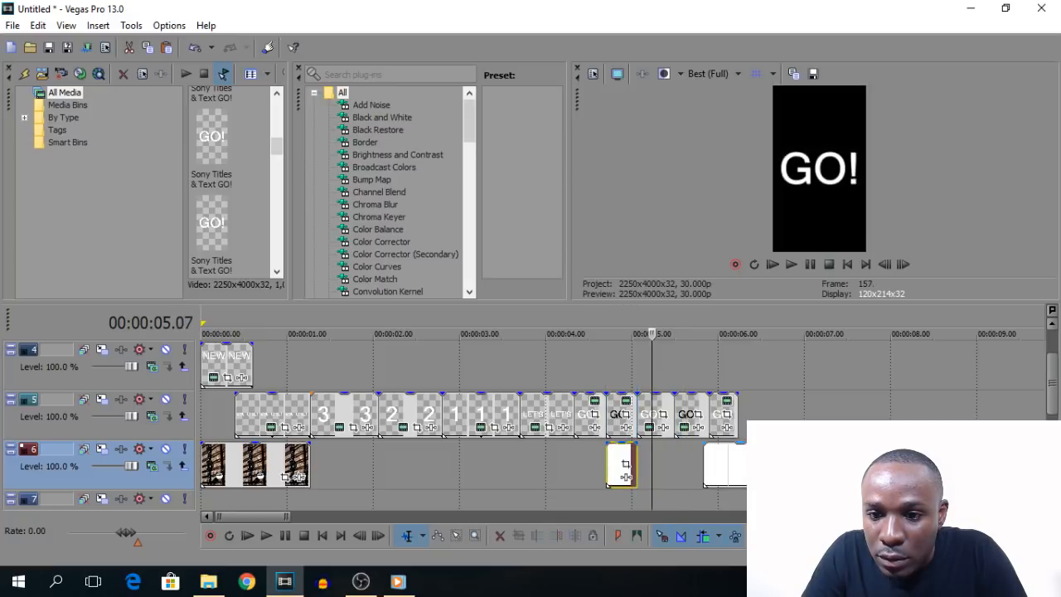
{"action": "mouse_move", "coordinate": [723, 467]}
{"action": "left_mouse_down"}
{"action": "mouse_move", "coordinate": [697, 466]}
{"action": "mouse_move", "coordinate": [709, 464]}
{"action": "left_mouse_up"}
- Play back the tightened GO! sequence from 00:00:03.16 to check the flashing backgrounds
{"action": "left_click", "coordinate": [504, 471]}
{"action": "key", "text": "space"}
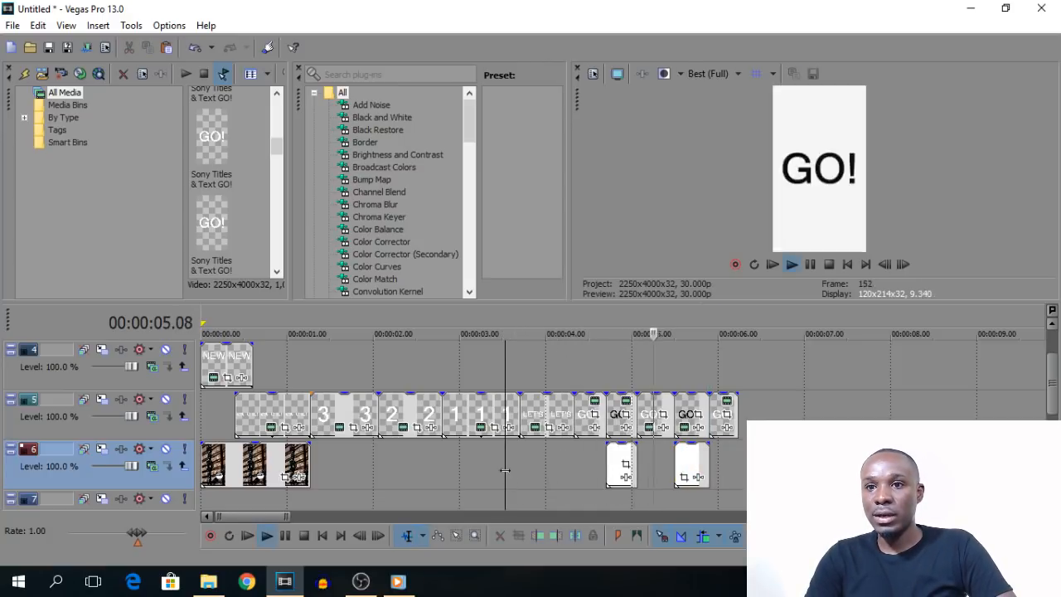
{"action": "key", "text": "space"}
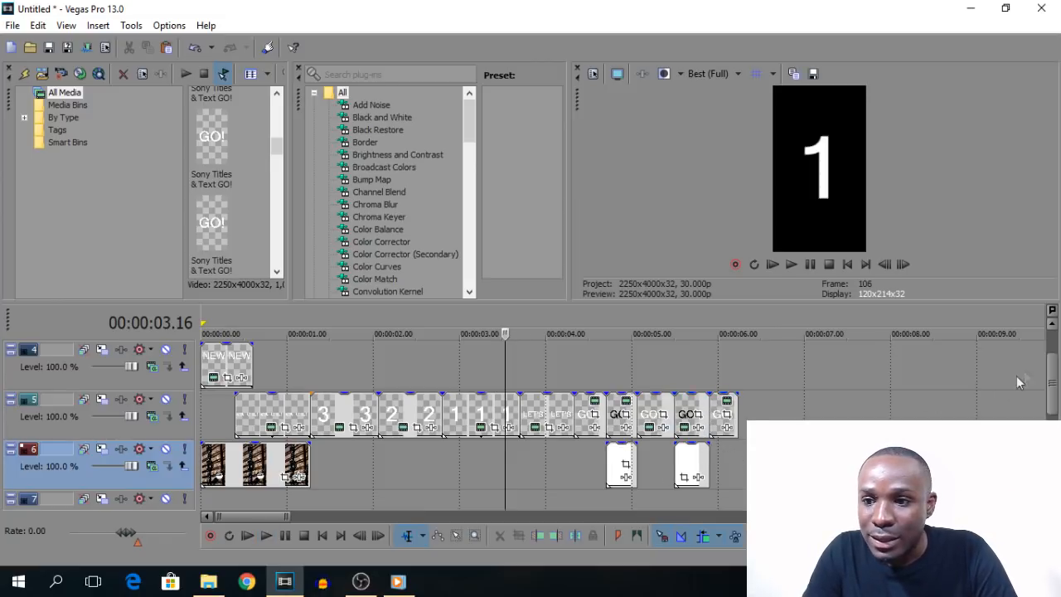
- Move the watch photos on the sixth track earlier so the first one starts directly at the end of the last GO!
{"action": "mouse_move", "coordinate": [1053, 384]}
{"action": "left_mouse_down"}
{"action": "mouse_move", "coordinate": [1054, 364]}
{"action": "mouse_move", "coordinate": [1055, 408]}
{"action": "mouse_move", "coordinate": [1051, 362]}
{"action": "mouse_move", "coordinate": [1053, 404]}
{"action": "left_mouse_up"}
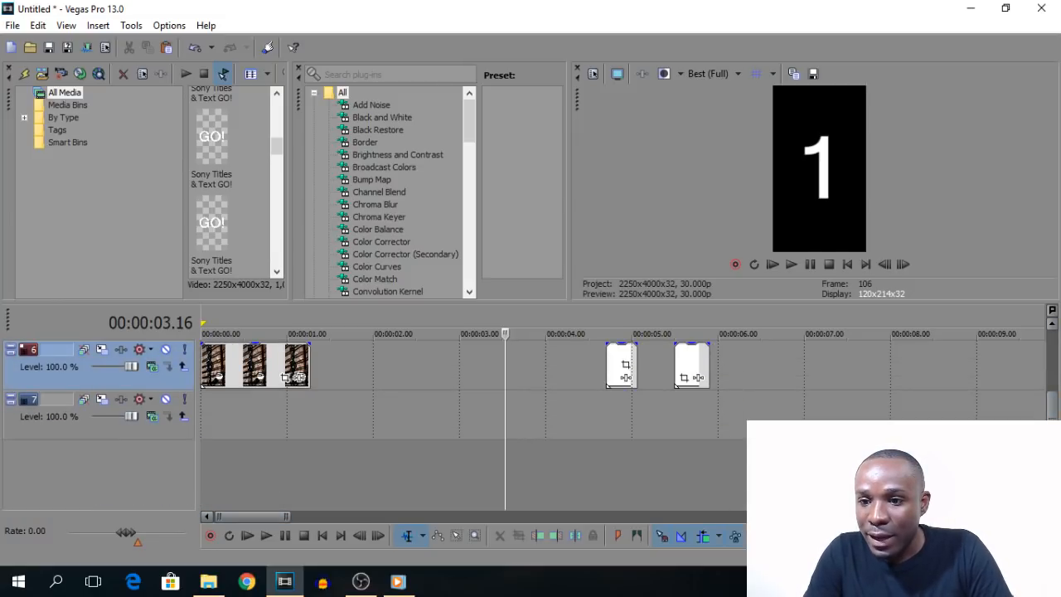
{"action": "scroll", "coordinate": [622, 406], "scroll_direction": "right", "scroll_amount": 4}
{"action": "scroll", "coordinate": [622, 406], "scroll_direction": "down", "scroll_amount": 1}
{"action": "scroll", "coordinate": [621, 406], "scroll_direction": "up", "scroll_amount": 1}
{"action": "scroll", "coordinate": [622, 406], "scroll_direction": "down", "scroll_amount": 1}
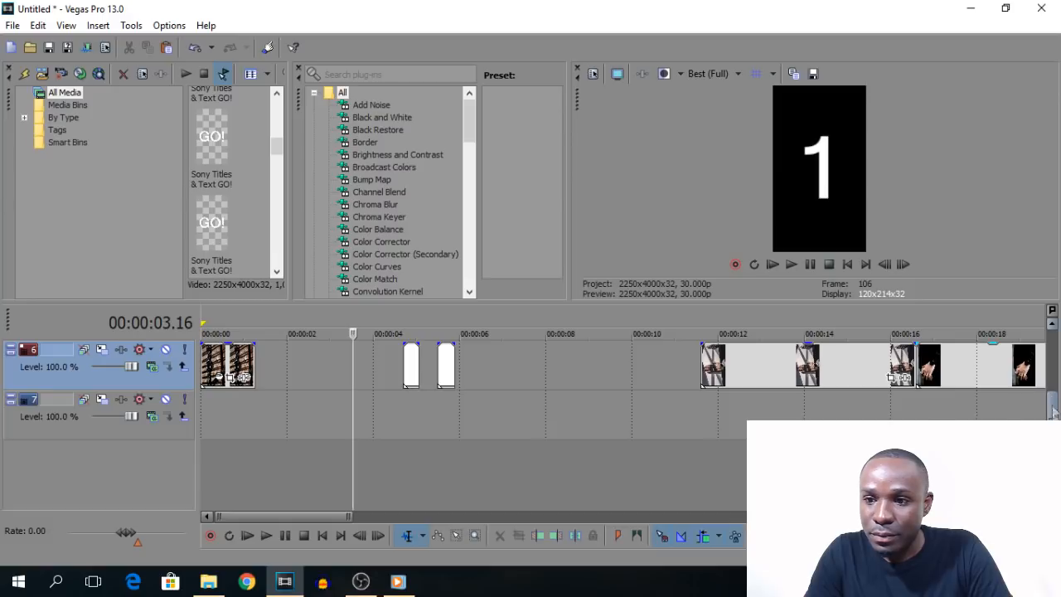
{"action": "left_click_drag", "start_coordinate": [1054, 412], "coordinate": [1056, 399]}
{"action": "left_click_drag", "start_coordinate": [738, 456], "coordinate": [518, 463]}
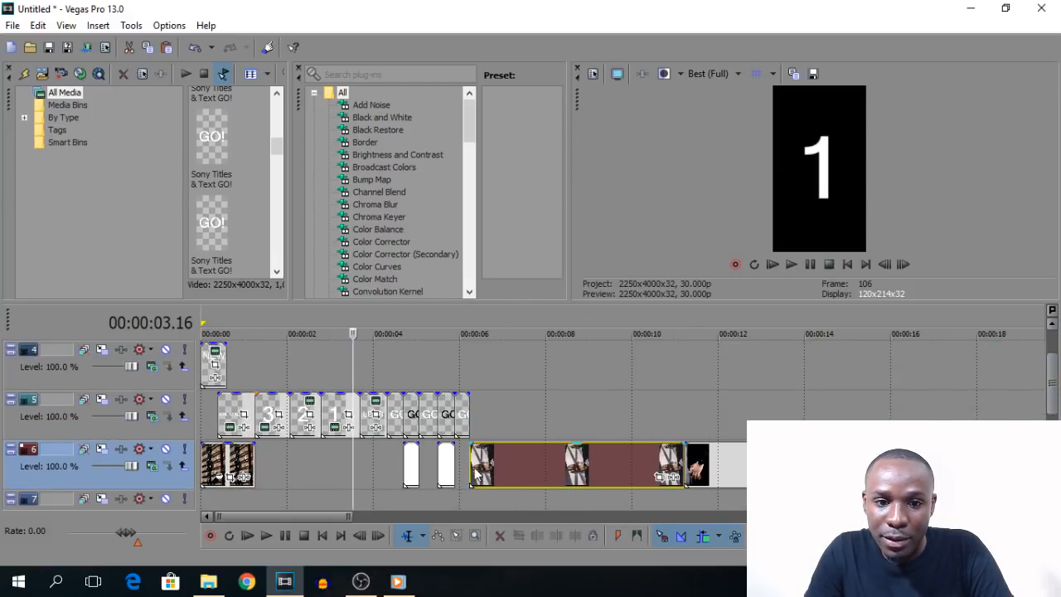
- Play back the timeline from 00:00:03.16 through the GO! flashes into the first watch photo to check the timing
{"action": "key", "text": "space"}
{"action": "left_click", "coordinate": [462, 470]}
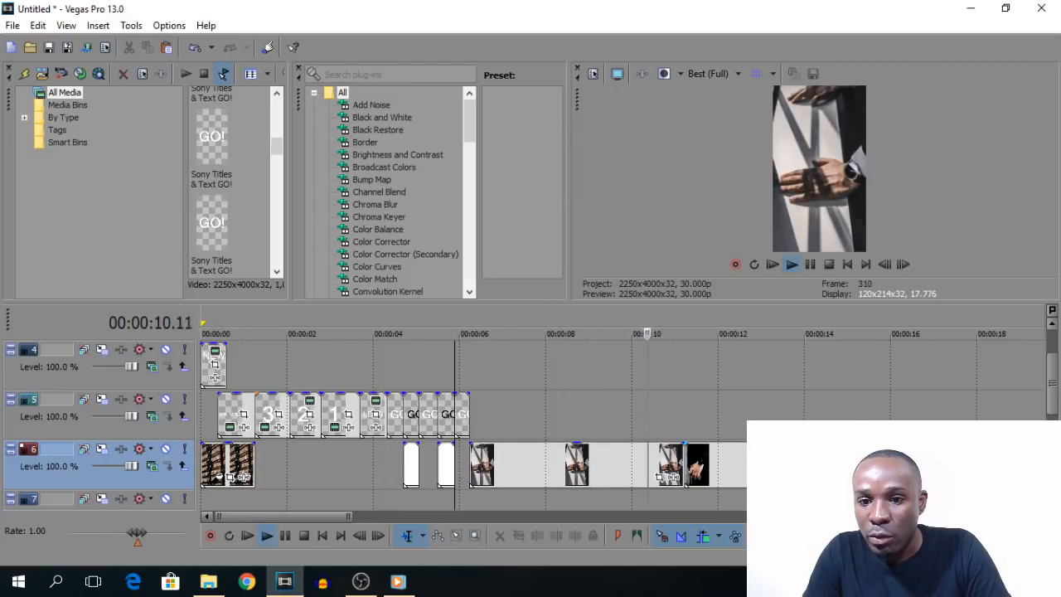
{"action": "key", "text": "space"}
- Shorten the four watch photos after the last GO! to about 1.8, 1.6, 2 and 1.7 seconds, keeping them back to back
{"action": "left_click", "coordinate": [574, 464]}
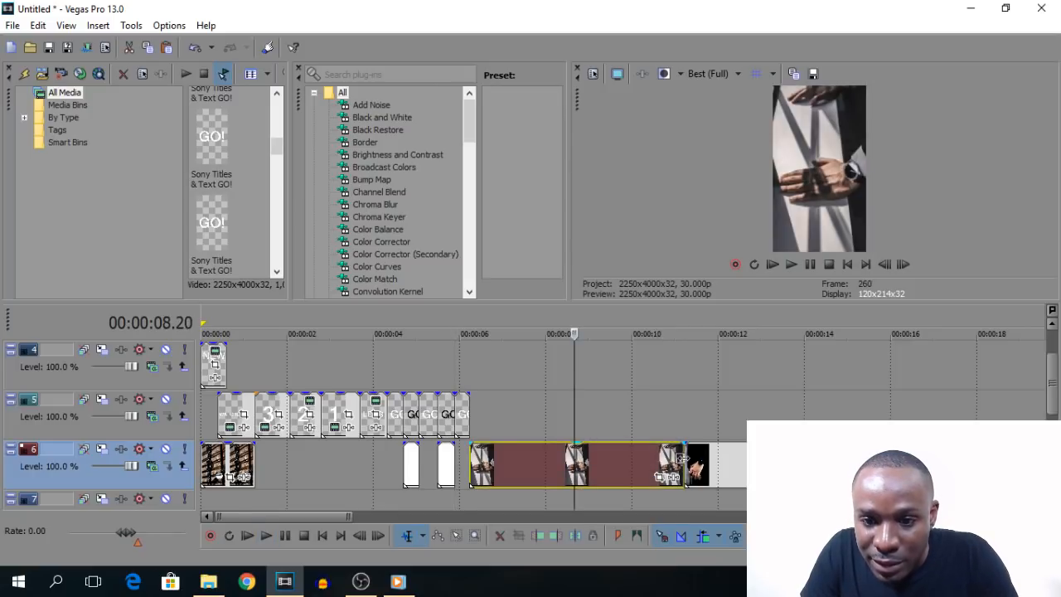
{"action": "left_click_drag", "start_coordinate": [684, 464], "coordinate": [547, 464]}
{"action": "left_click", "coordinate": [668, 472]}
{"action": "left_click_drag", "start_coordinate": [763, 464], "coordinate": [617, 464]}
{"action": "left_click", "coordinate": [758, 468]}
{"action": "left_click_drag", "start_coordinate": [829, 465], "coordinate": [705, 466]}
{"action": "left_click", "coordinate": [817, 468]}
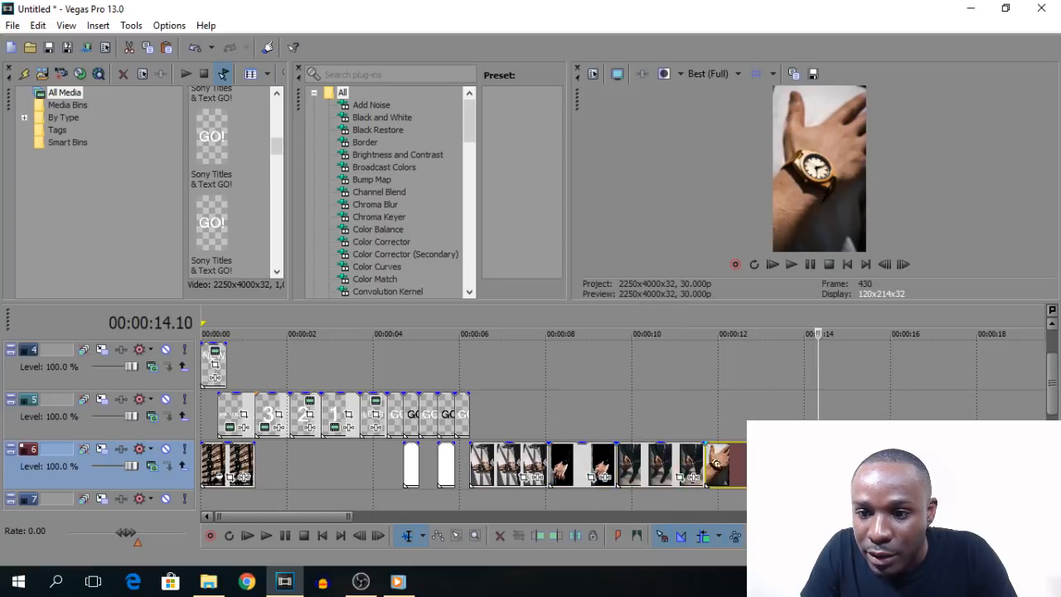
{"action": "left_click_drag", "start_coordinate": [823, 466], "coordinate": [776, 465]}
- Trim the closing logo event to end at about 00:00:15.00 and delete the leftover white solid after it
{"action": "left_click", "coordinate": [878, 468]}
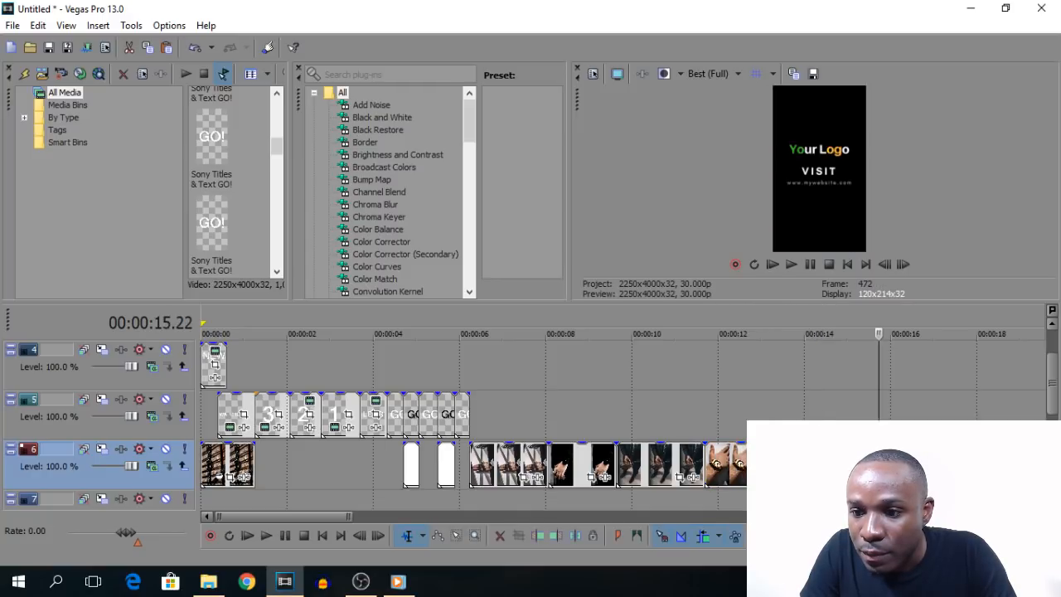
{"action": "left_click_drag", "start_coordinate": [863, 465], "coordinate": [851, 466]}
{"action": "scroll", "coordinate": [850, 465], "scroll_direction": "up", "scroll_amount": 2}
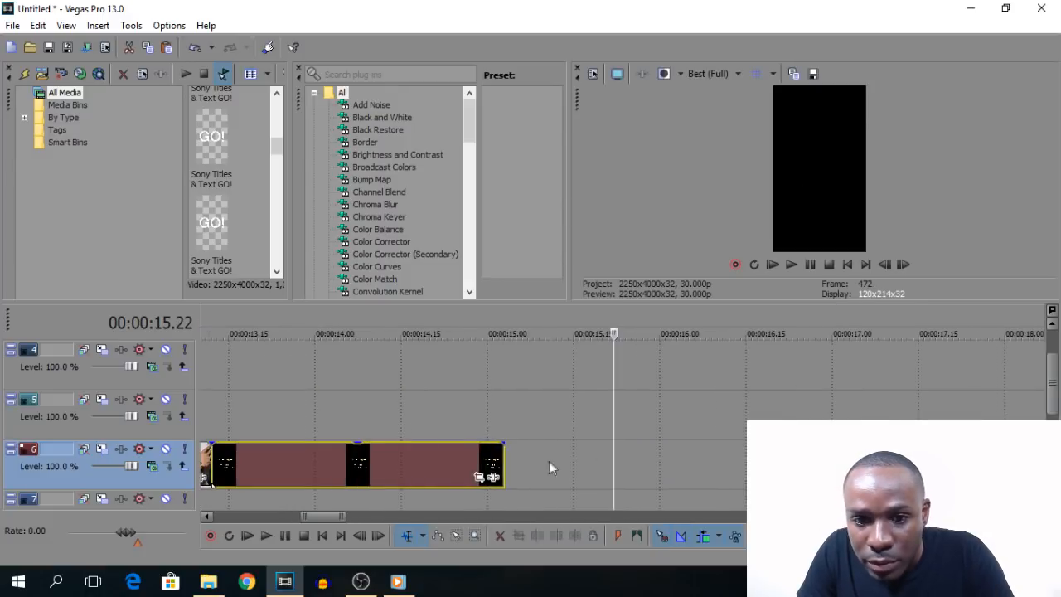
{"action": "left_click_drag", "start_coordinate": [502, 464], "coordinate": [485, 465]}
{"action": "scroll", "coordinate": [211, 483], "scroll_direction": "down", "scroll_amount": 5}
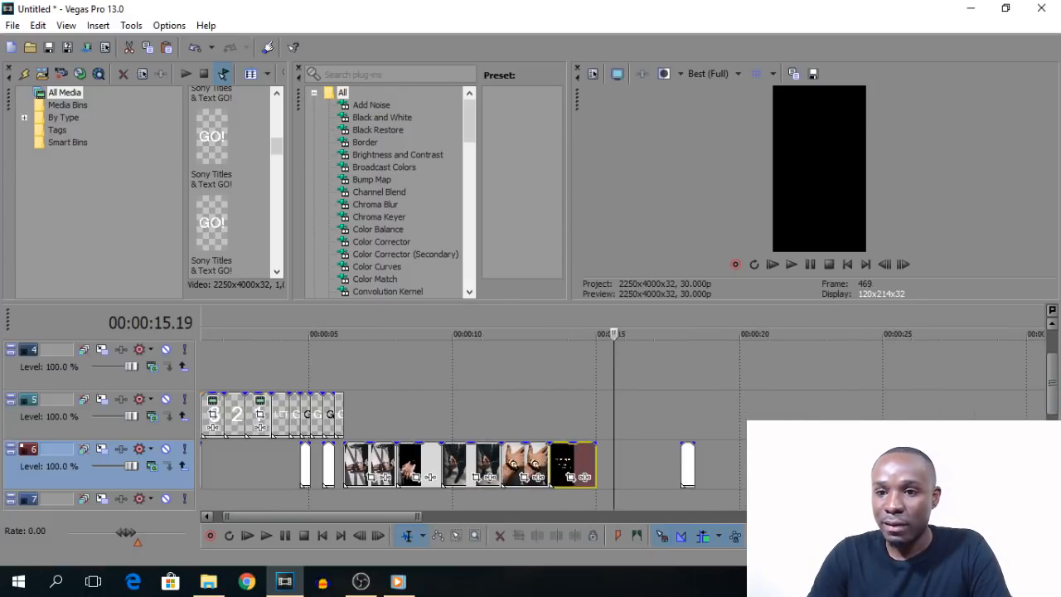
{"action": "left_click", "coordinate": [681, 465]}
{"action": "key", "text": "Delete"}
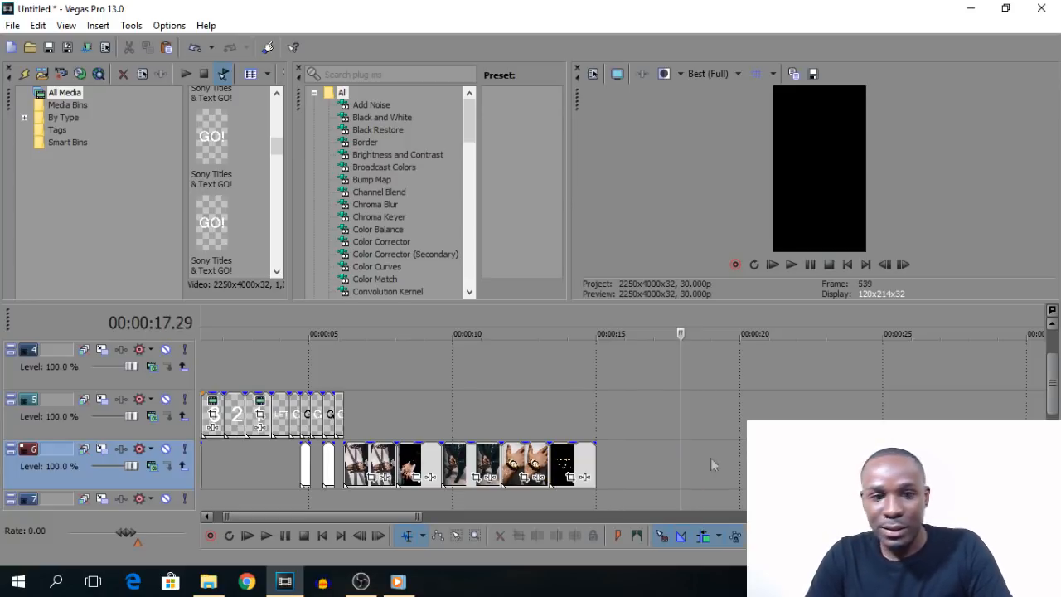
- Play back the whole ad from the beginning to review the timing up to the closing logo
{"action": "left_click", "coordinate": [322, 536]}
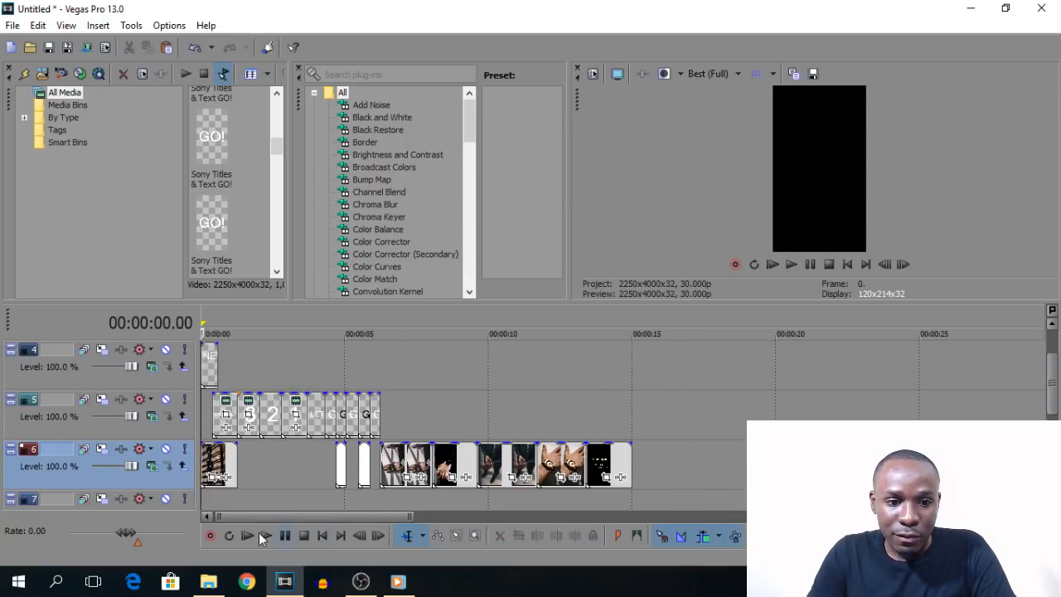
{"action": "left_click", "coordinate": [246, 536]}
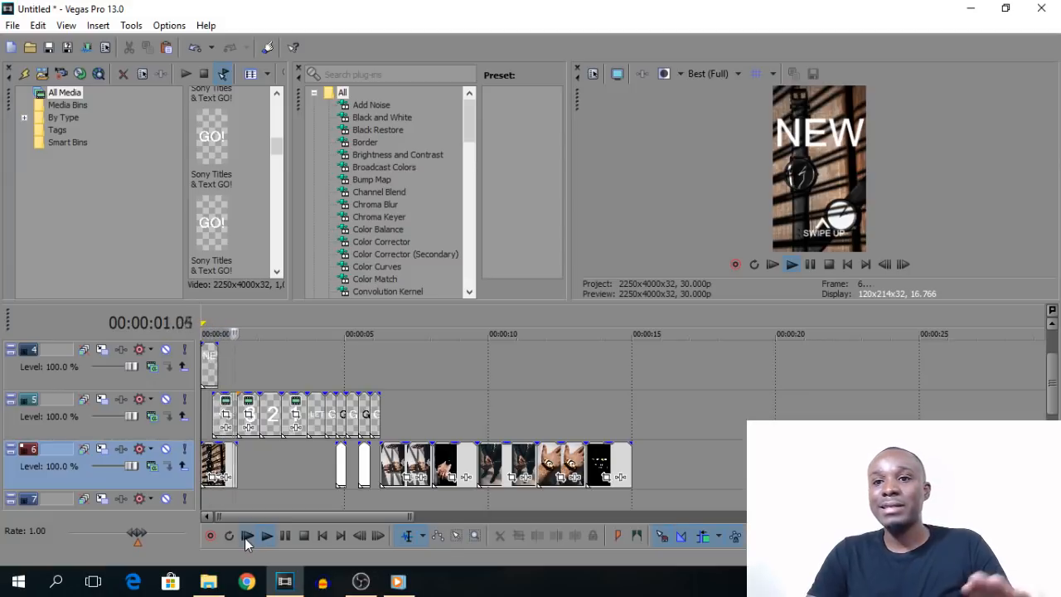
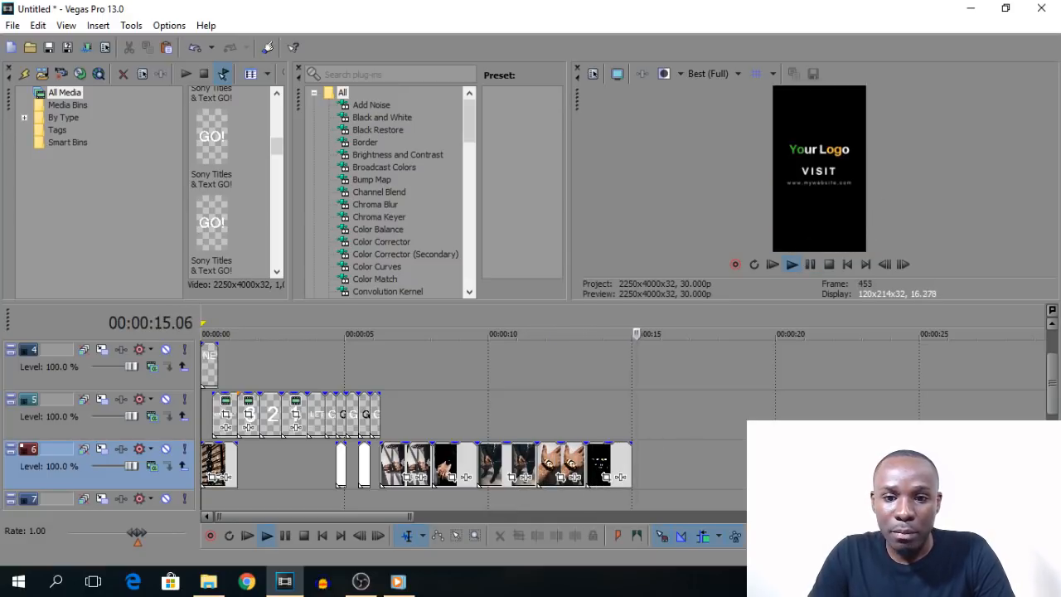
- Cut the arrow and SWIPE UP events on the top three tracks and paste them as new copies at 00:00:06.07, where the watch photos start
{"action": "scroll", "coordinate": [1022, 352], "scroll_direction": "up", "scroll_amount": 2}
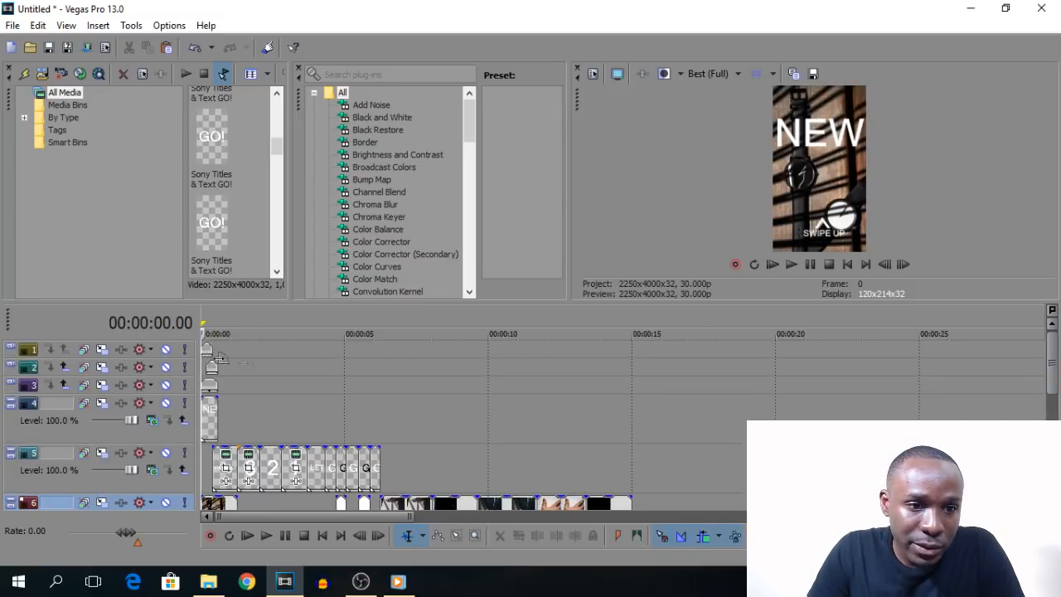
{"action": "left_click", "coordinate": [207, 348]}
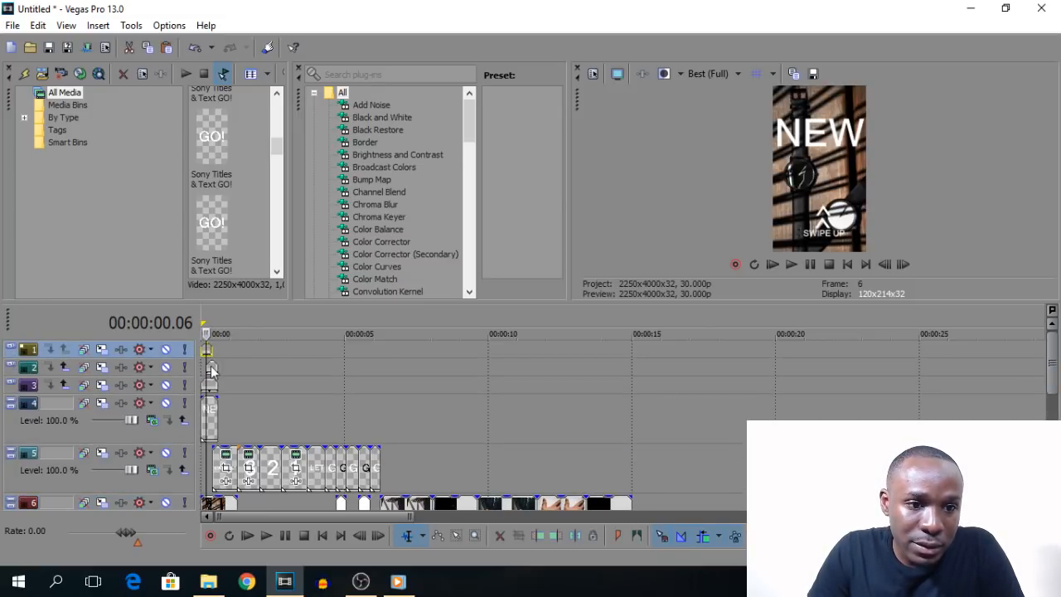
{"action": "left_click", "coordinate": [211, 390], "text": "ctrl"}
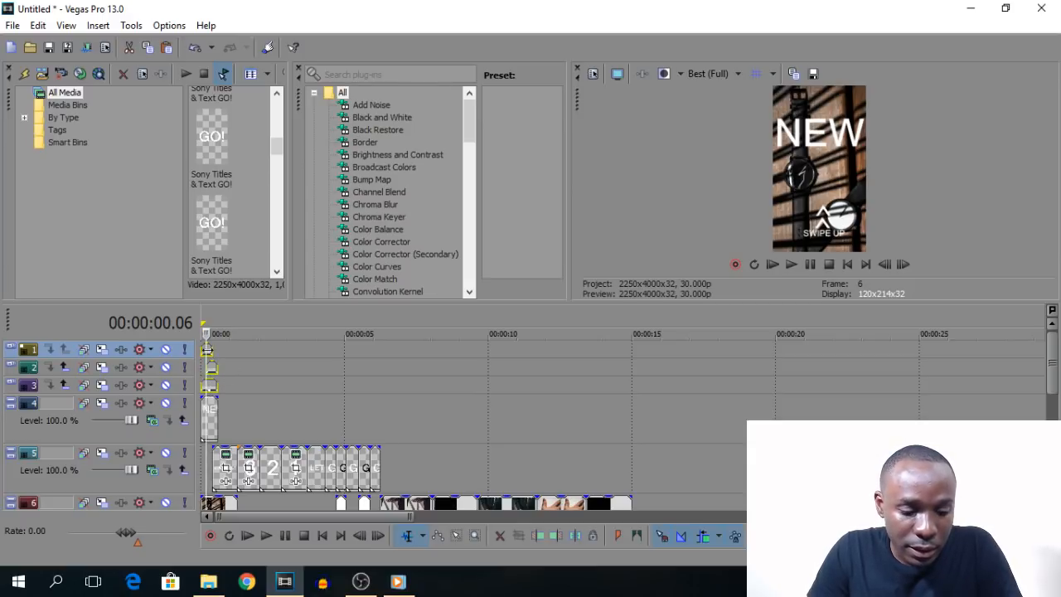
{"action": "key", "text": "Delete"}
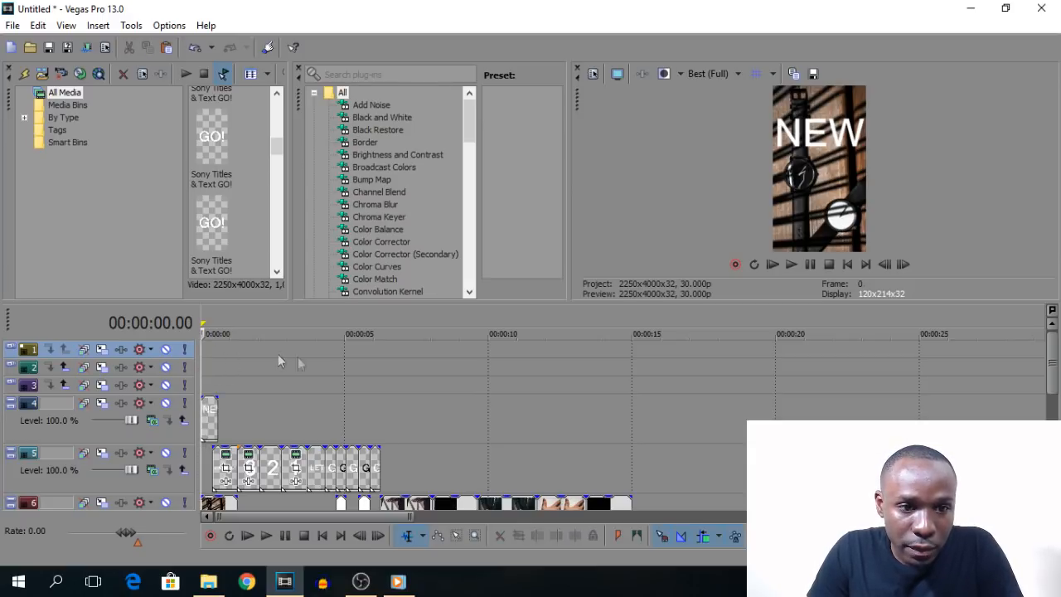
{"action": "left_click", "coordinate": [377, 354]}
{"action": "scroll", "coordinate": [399, 392], "scroll_direction": "down", "scroll_amount": 2}
{"action": "scroll", "coordinate": [398, 392], "scroll_direction": "up", "scroll_amount": 3}
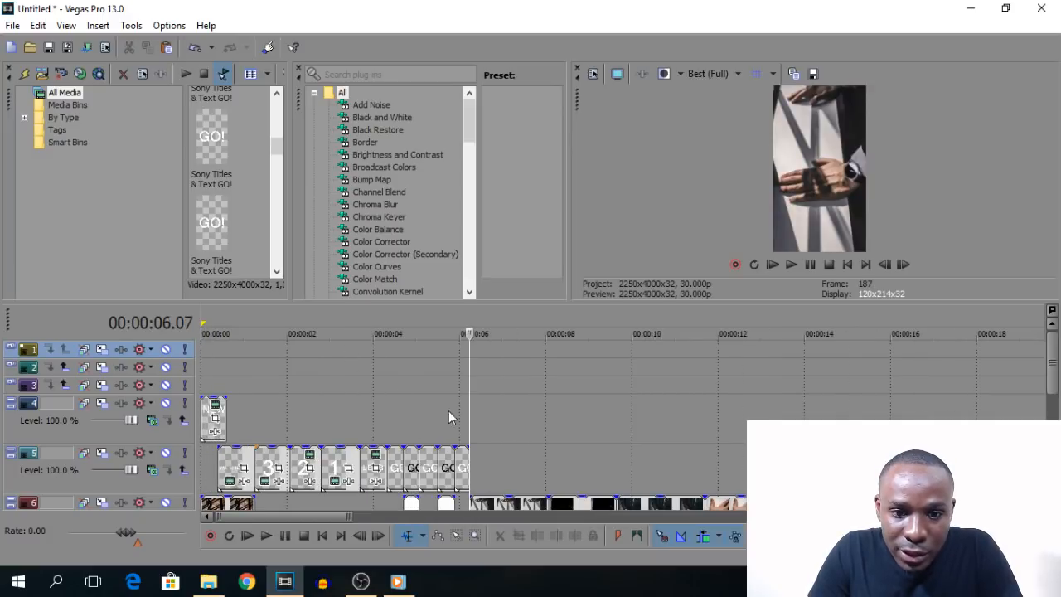
{"action": "key", "text": "ctrl+v"}
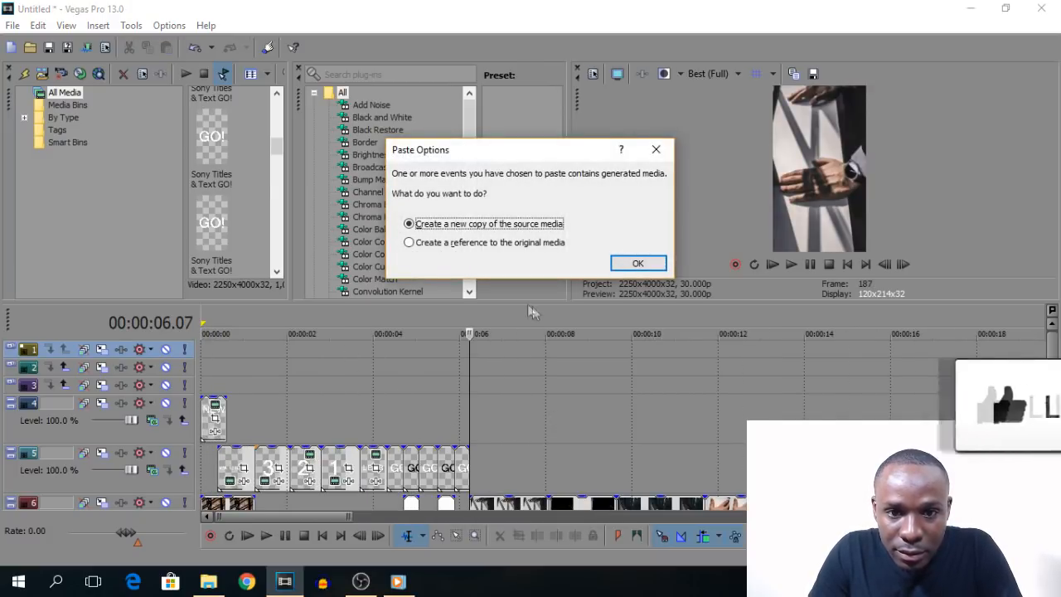
{"action": "key", "text": "Return"}
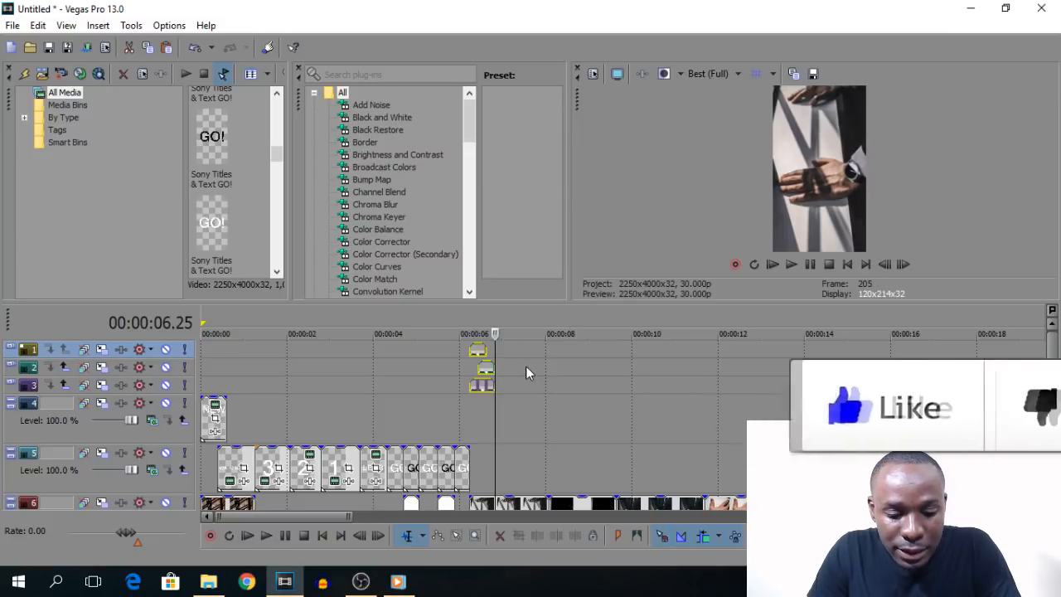
- Paste the arrow and SWIPE UP events repeatedly as new source copies, back to back from 00:00:06.25 to 00:00:15.07
{"action": "key", "text": "ctrl+v"}
{"action": "left_click", "coordinate": [635, 262]}
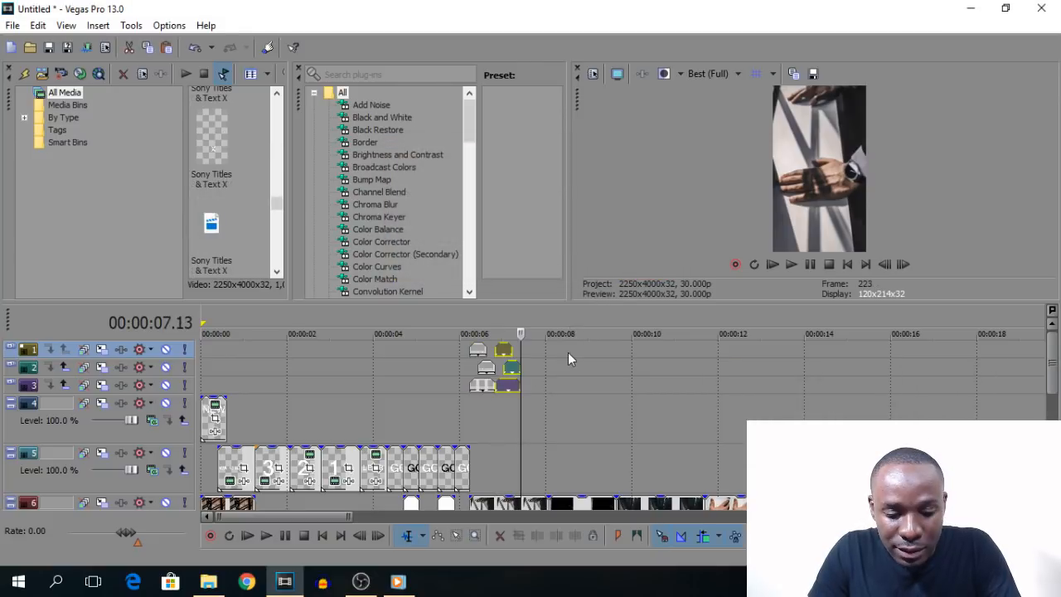
{"action": "key", "text": "ctrl+v"}
{"action": "key", "text": "Return"}
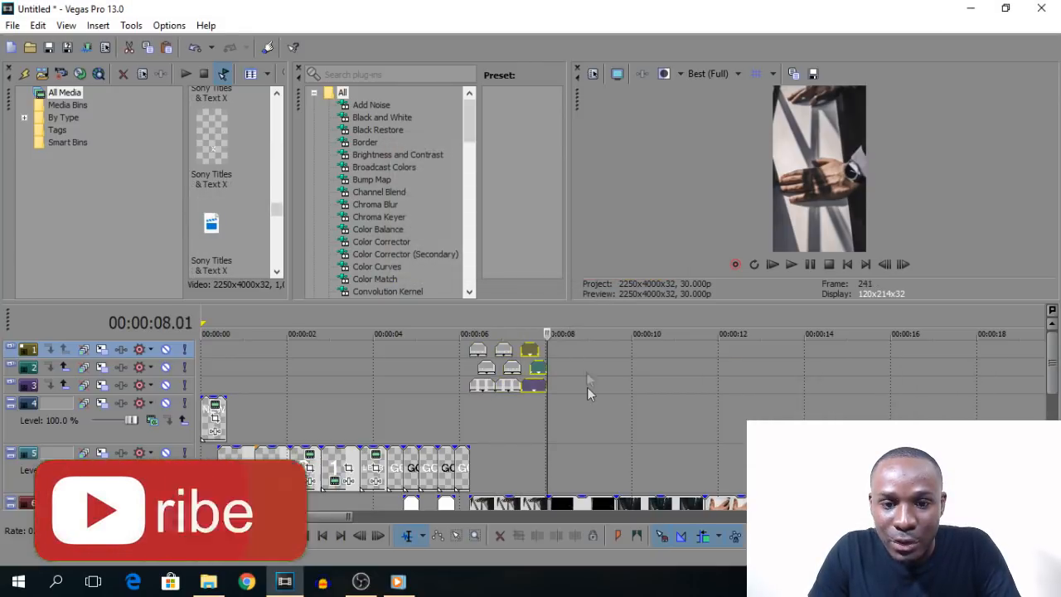
{"action": "key", "text": "ctrl+v"}
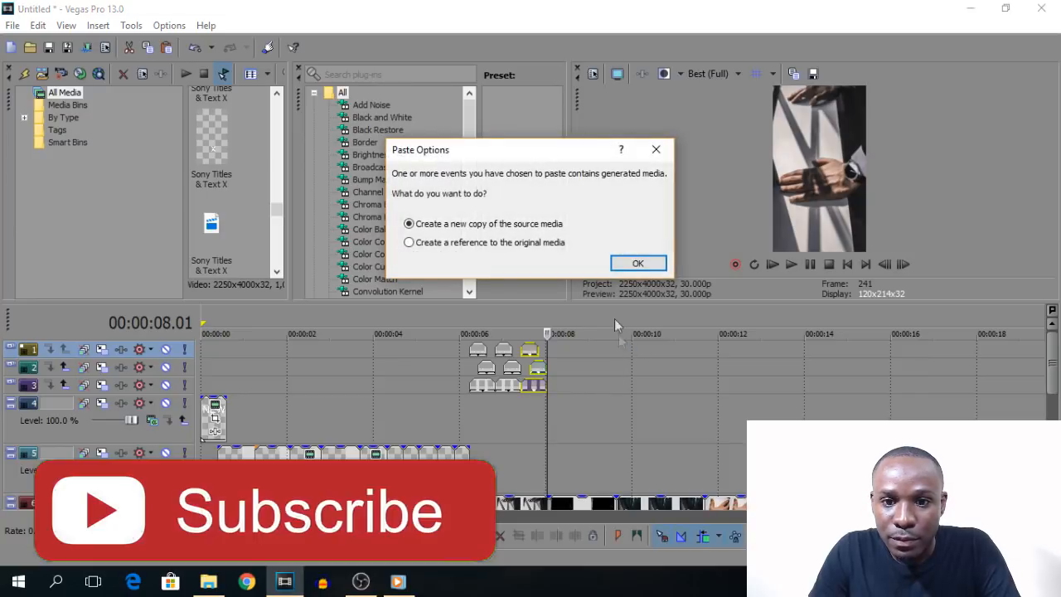
{"action": "left_click", "coordinate": [635, 264]}
{"action": "key", "text": "ctrl+v"}
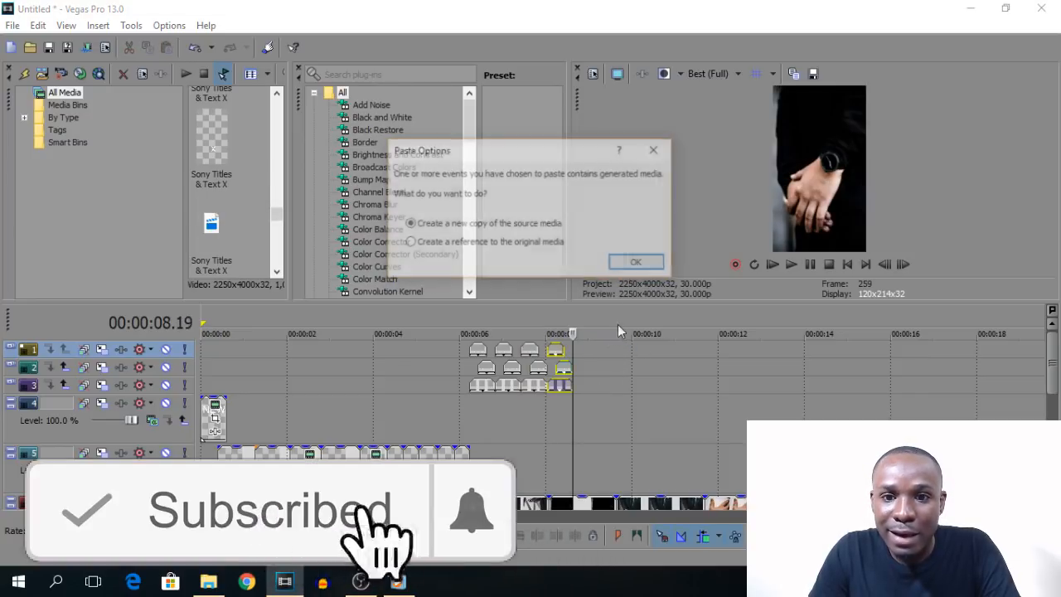
{"action": "left_click", "coordinate": [634, 261]}
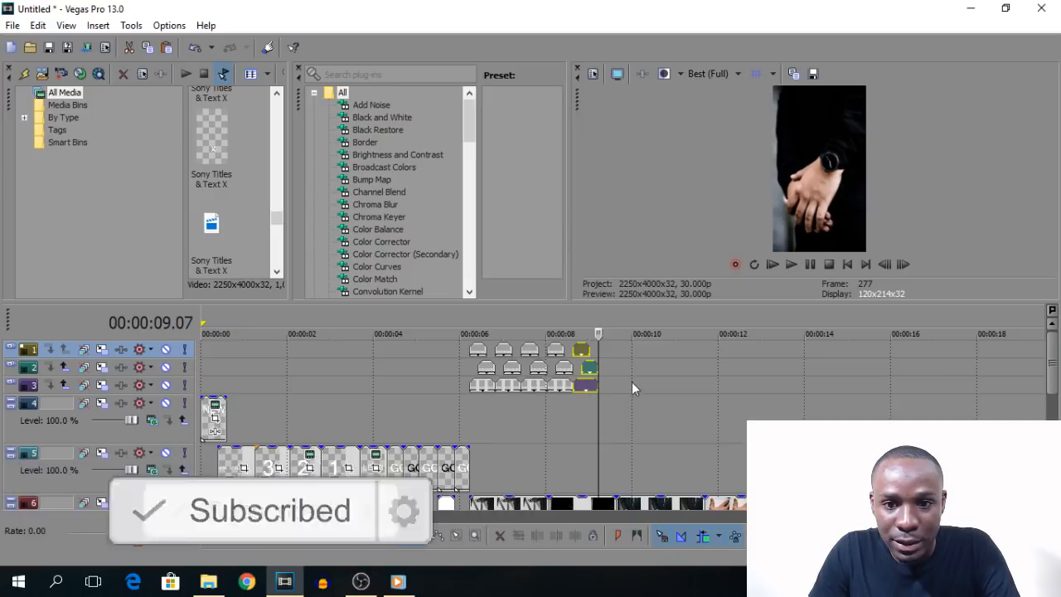
{"action": "key", "text": "ctrl+v"}
{"action": "left_click", "coordinate": [634, 262]}
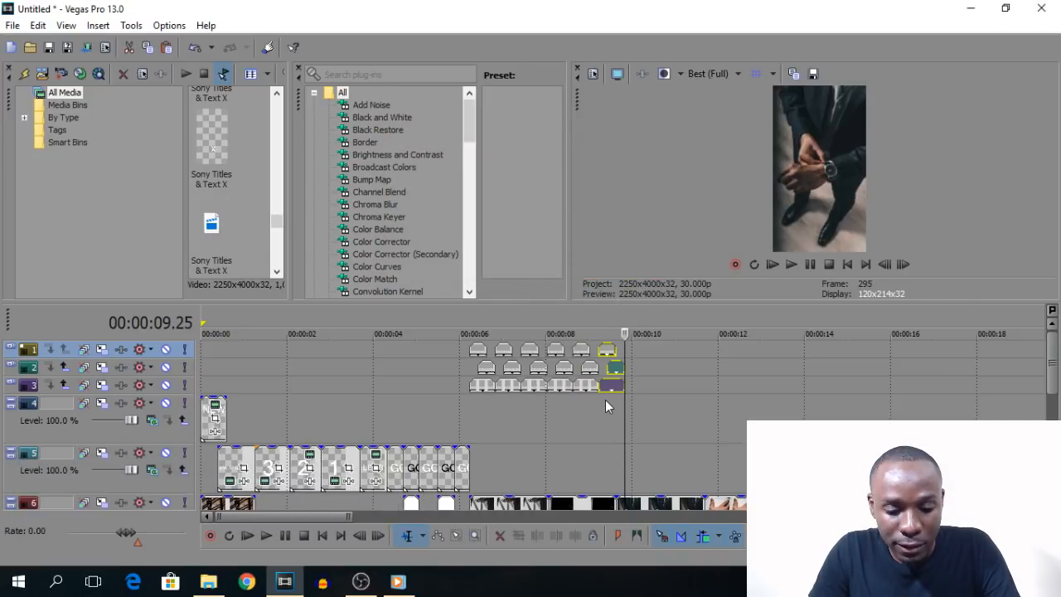
{"action": "key", "text": "ctrl+v"}
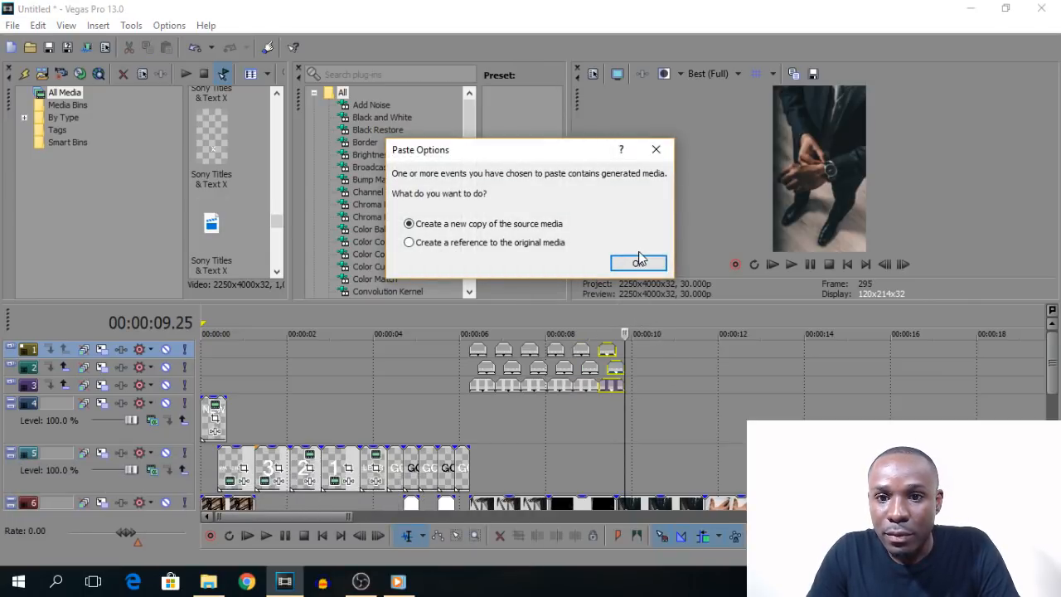
{"action": "key", "text": "Return"}
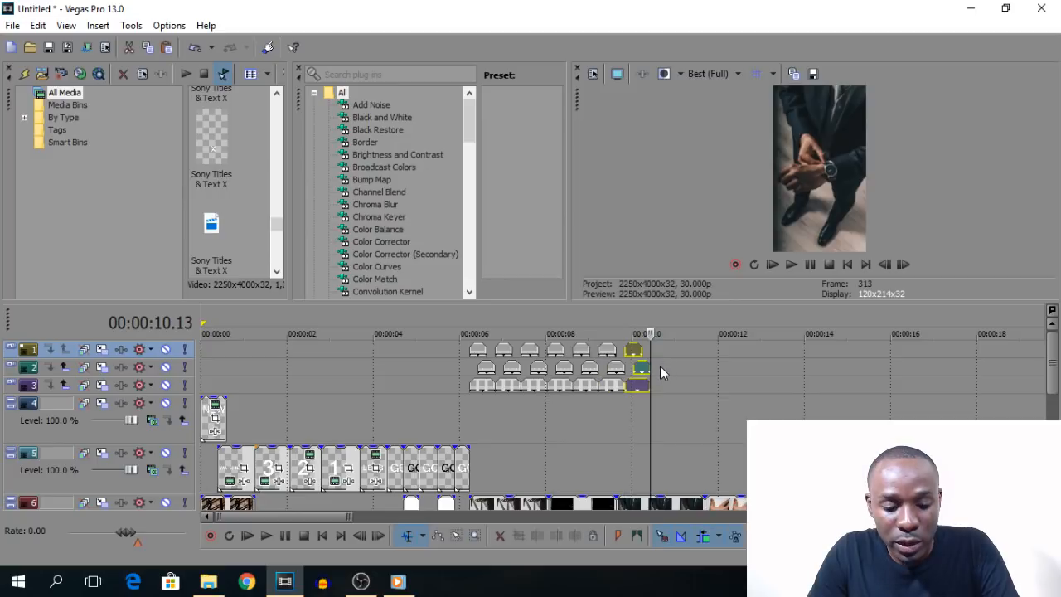
{"action": "key", "text": "ctrl+v"}
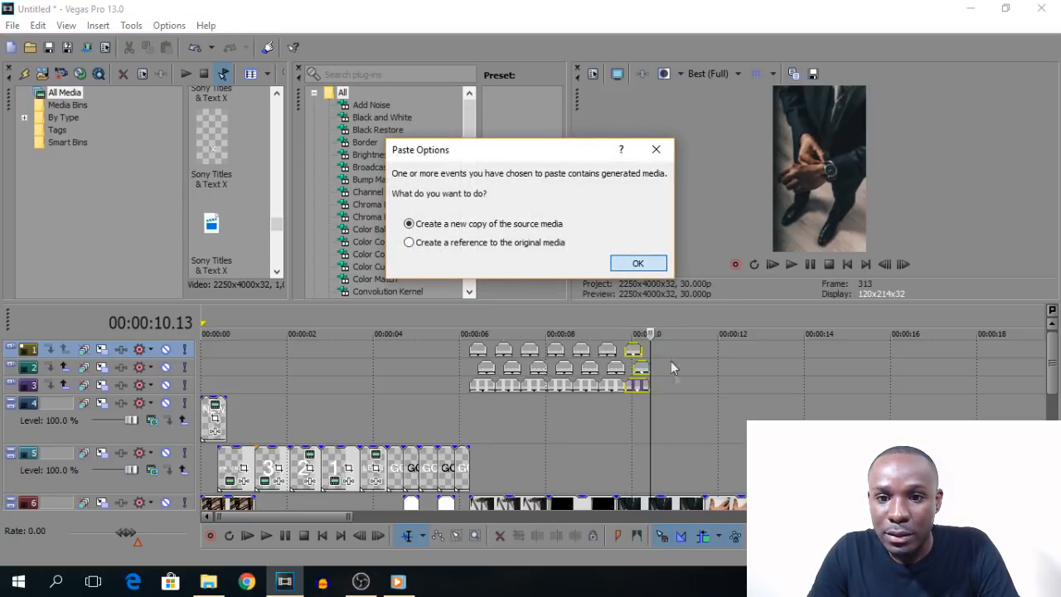
{"action": "key", "text": "Return"}
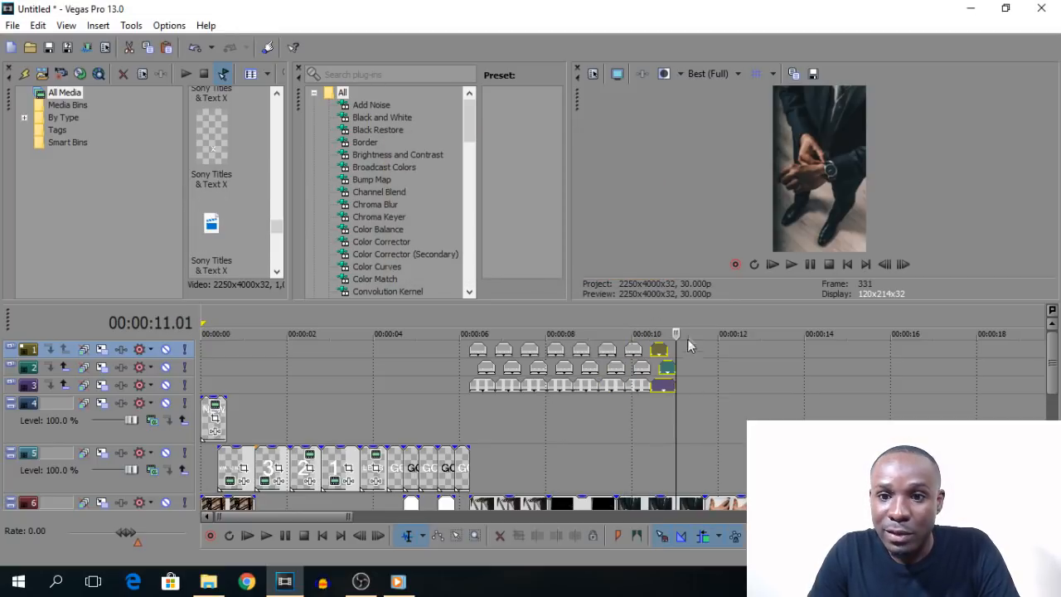
{"action": "key", "text": "ctrl+v"}
{"action": "left_click", "coordinate": [651, 265]}
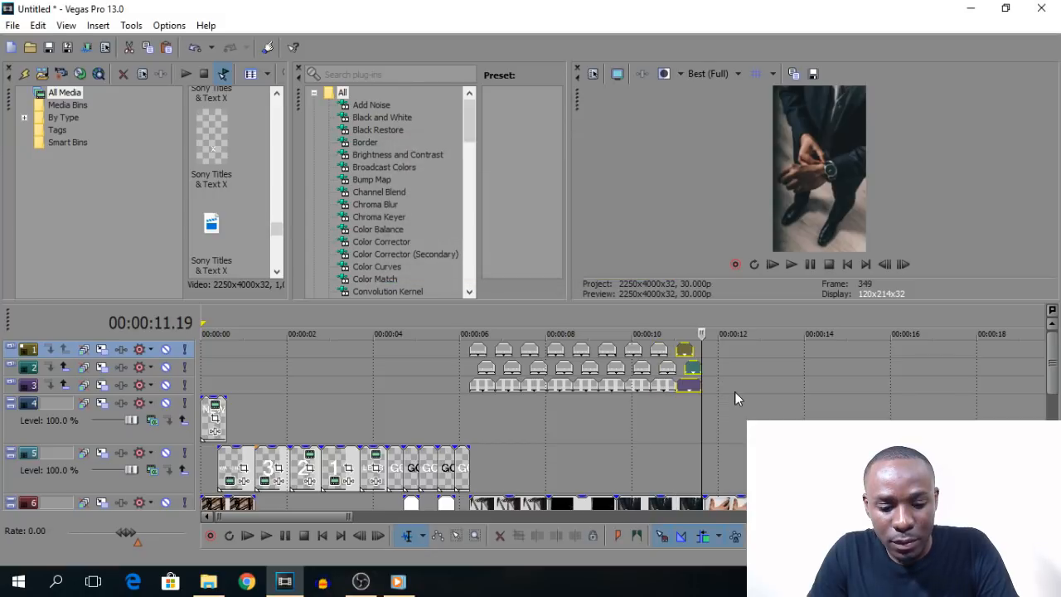
{"action": "key", "text": "ctrl+v"}
{"action": "left_click", "coordinate": [651, 265]}
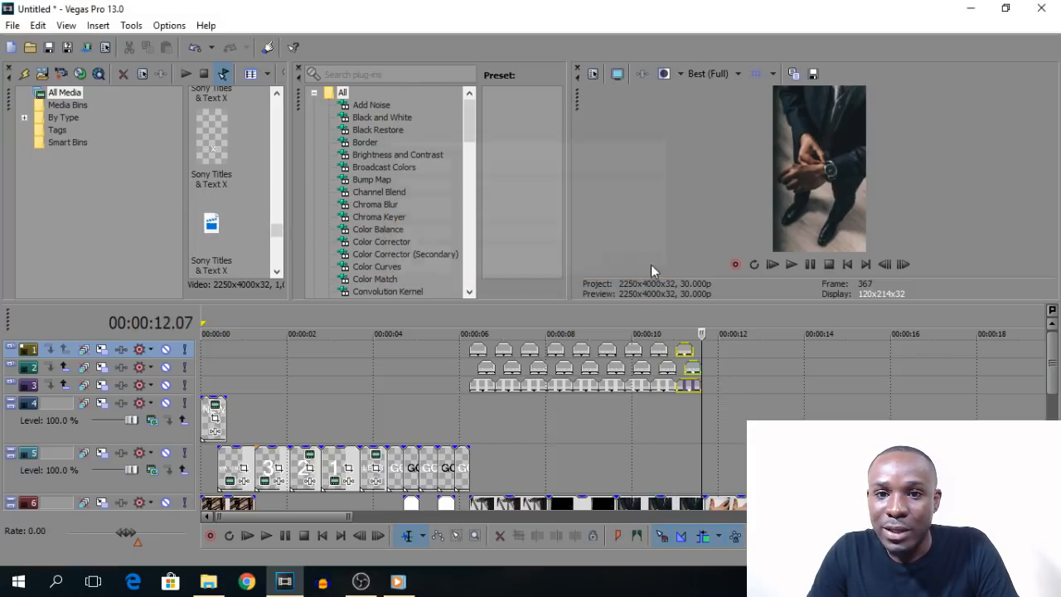
{"action": "key", "text": "ctrl+v"}
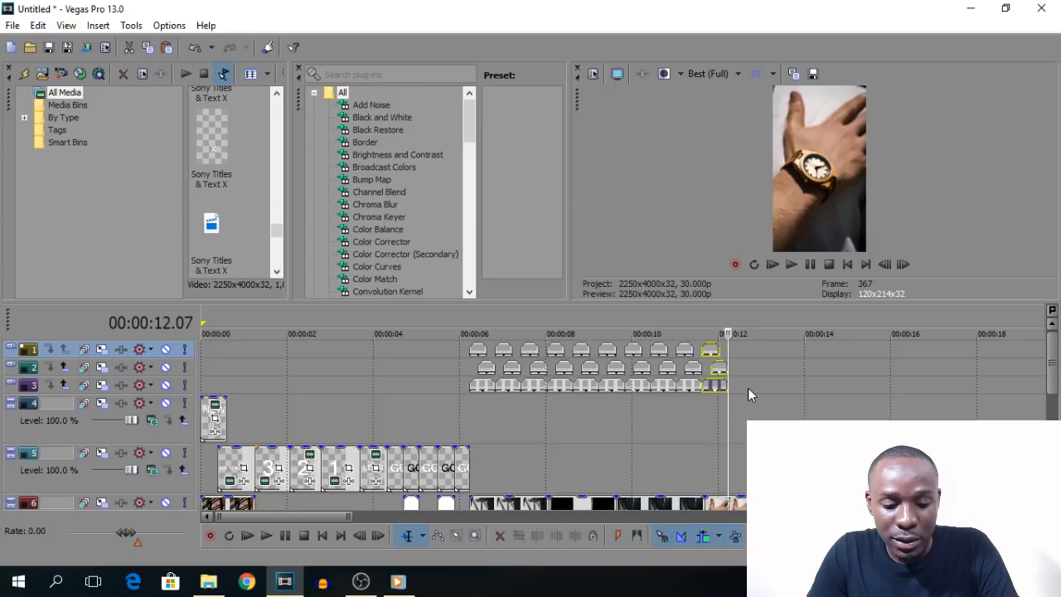
{"action": "key", "text": "ctrl+v"}
{"action": "left_click", "coordinate": [651, 264]}
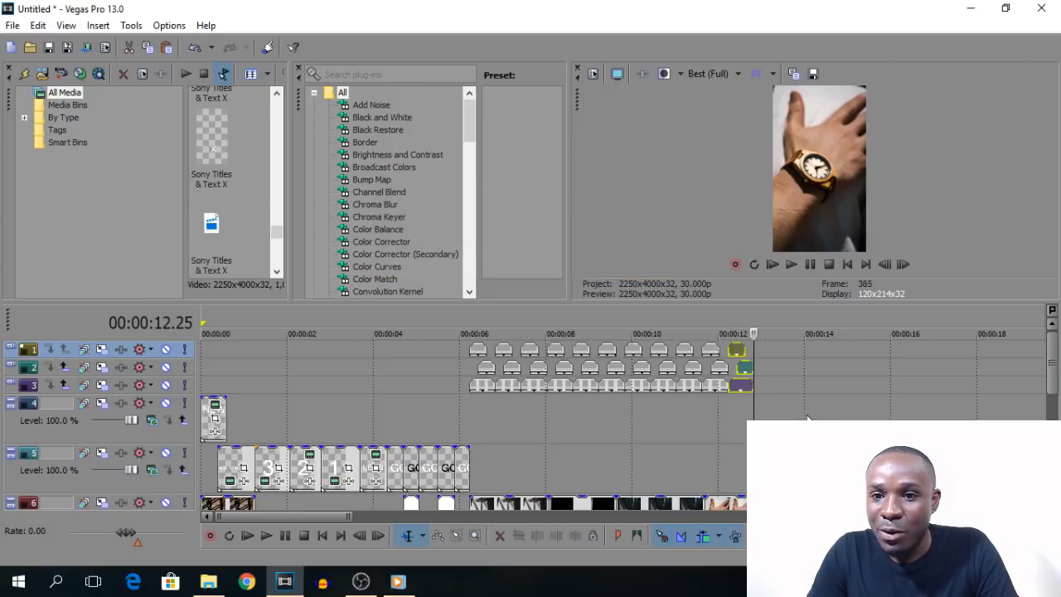
{"action": "key", "text": "ctrl+v"}
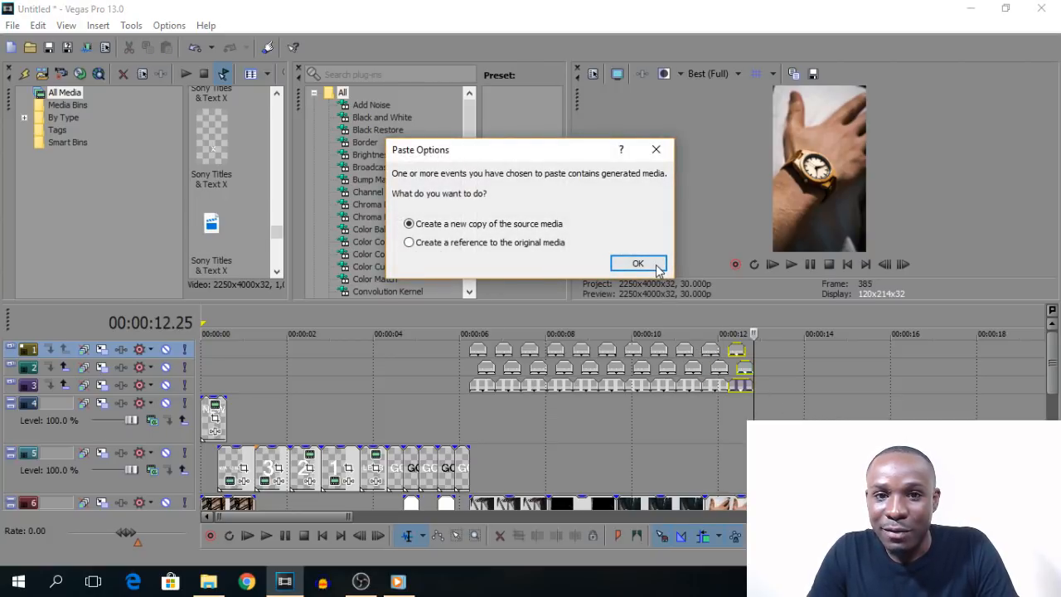
{"action": "left_click", "coordinate": [656, 263]}
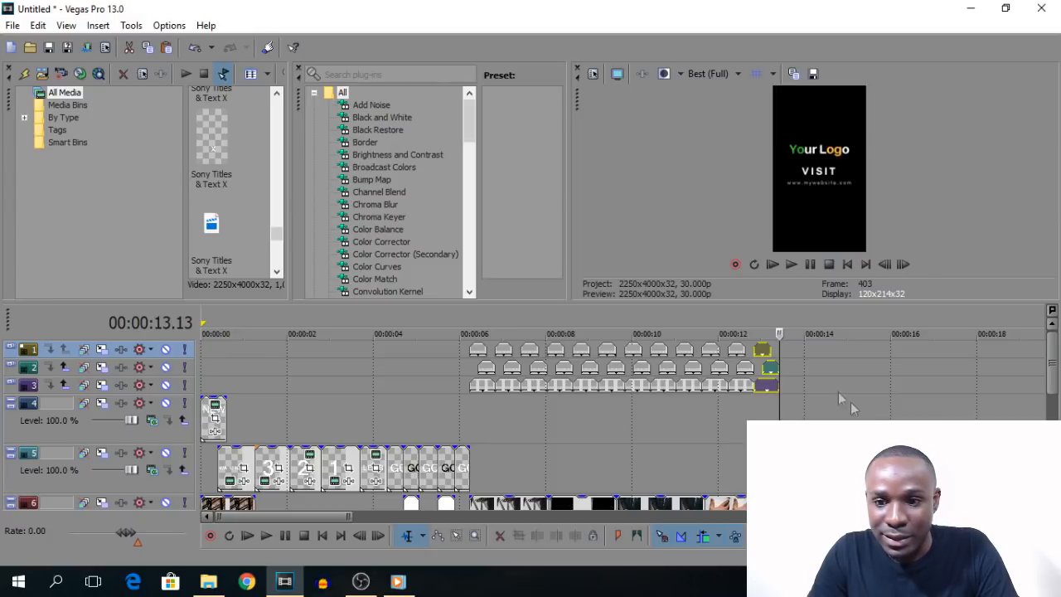
{"action": "key", "text": "ctrl+v"}
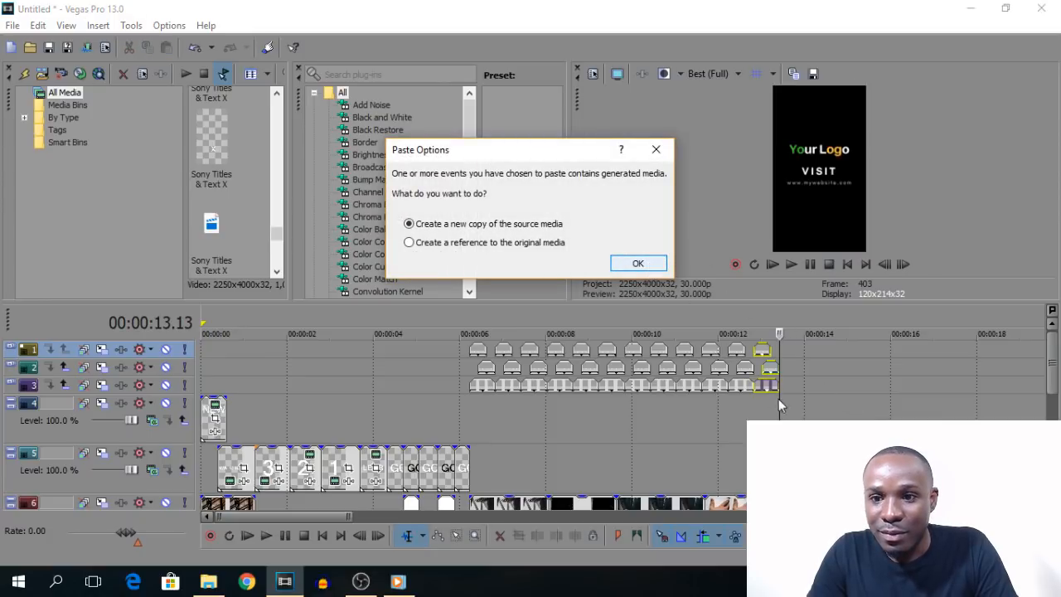
{"action": "key", "text": "Return"}
{"action": "key", "text": "ctrl+v"}
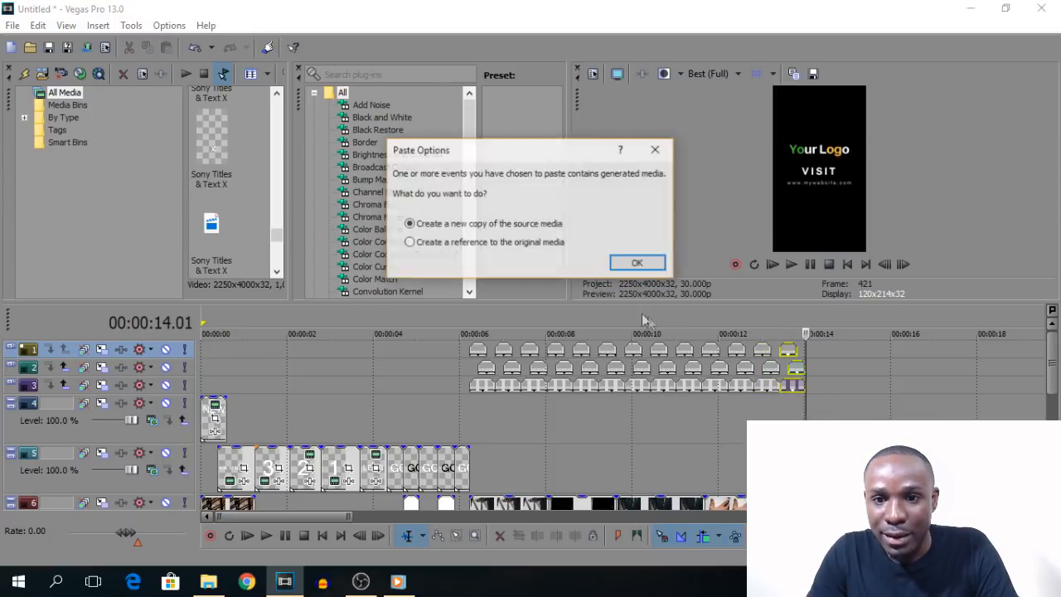
{"action": "key", "text": "Return"}
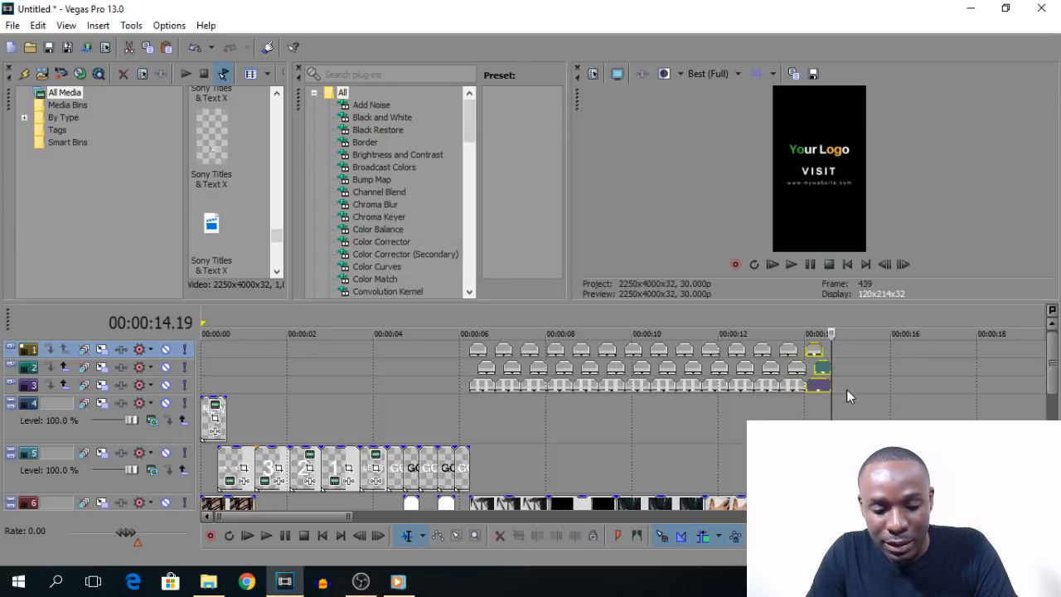
{"action": "key", "text": "ctrl+v"}
{"action": "key", "text": "Return"}
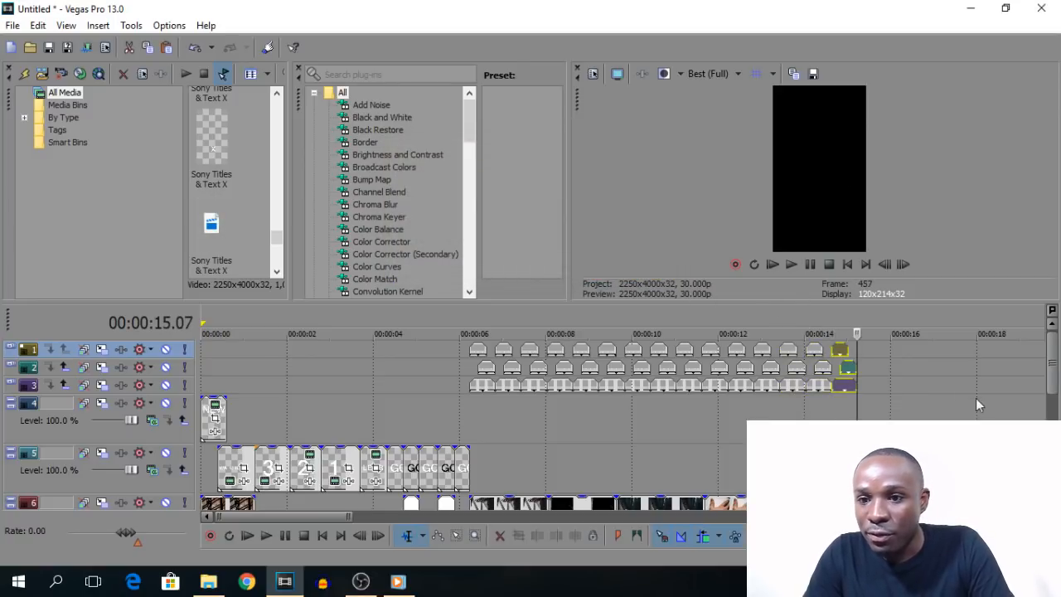
- Split the last arrow and SWIPE UP events on tracks 2 and 3 at about 00:00:15.01 and delete the parts past it
{"action": "scroll", "coordinate": [1053, 377], "scroll_direction": "down", "scroll_amount": 3}
{"action": "scroll", "coordinate": [1053, 377], "scroll_direction": "up", "scroll_amount": 1}
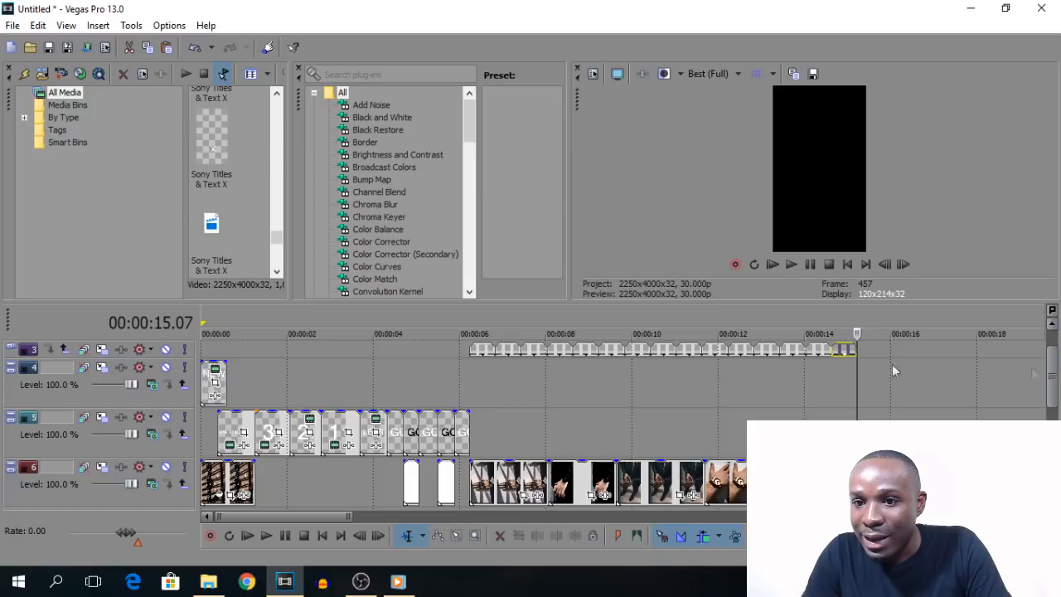
{"action": "scroll", "coordinate": [839, 388], "scroll_direction": "up", "scroll_amount": 2}
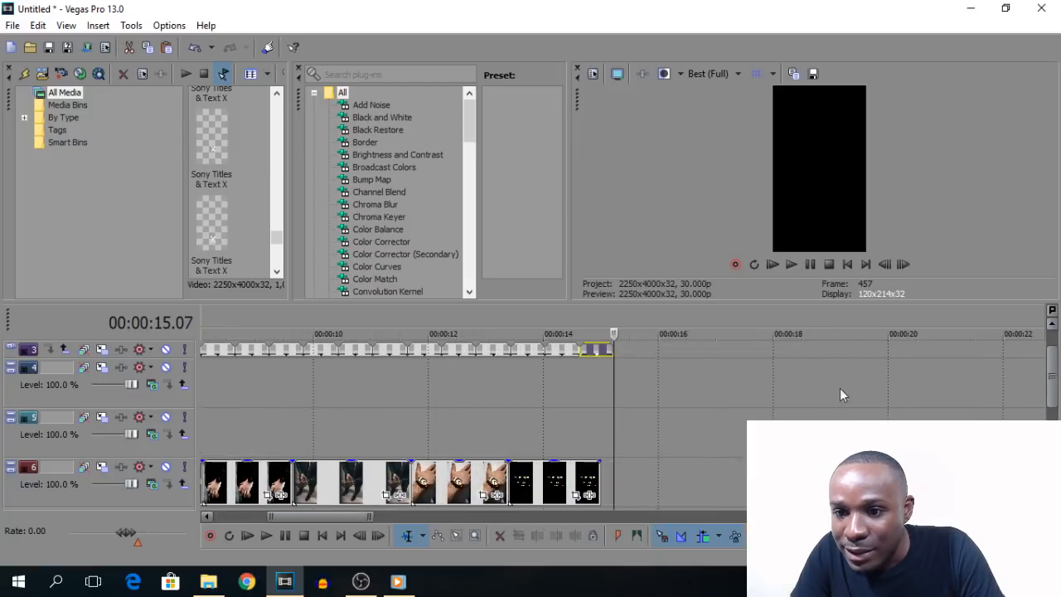
{"action": "left_click", "coordinate": [598, 370]}
{"action": "scroll", "coordinate": [1053, 389], "scroll_direction": "up", "scroll_amount": 2}
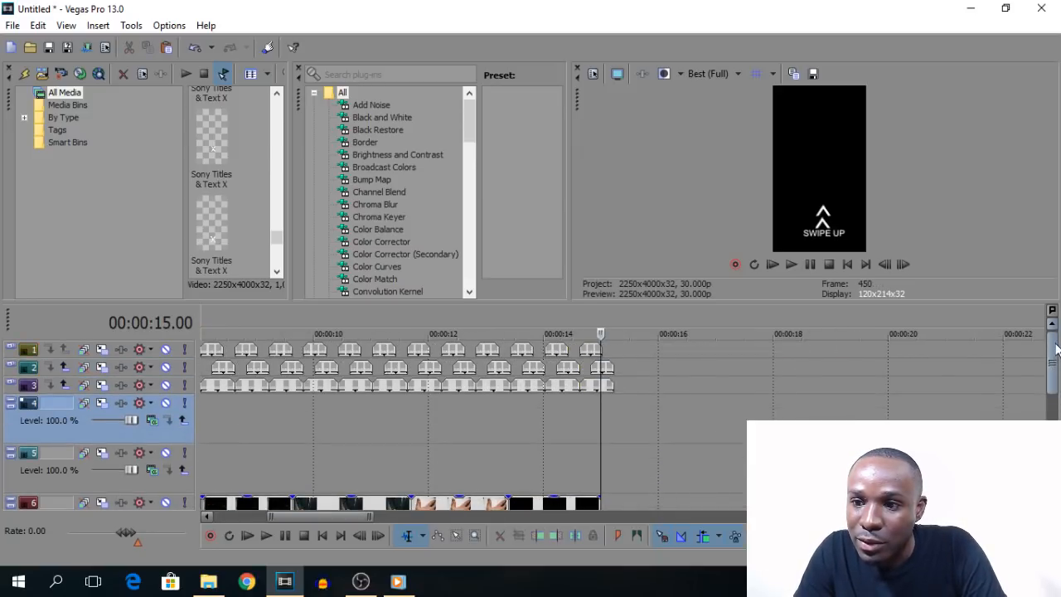
{"action": "left_click", "coordinate": [603, 370]}
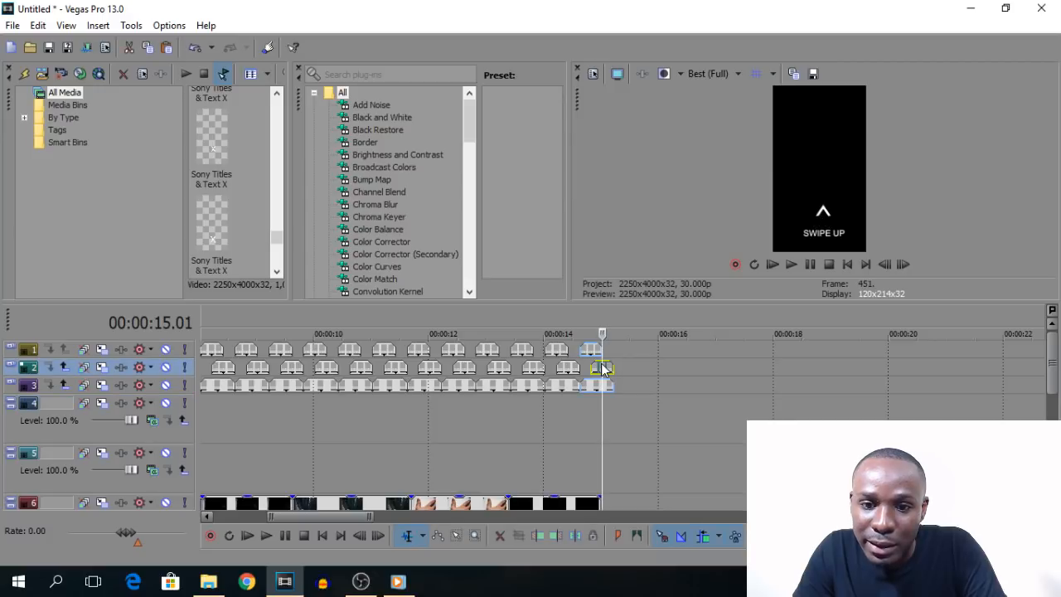
{"action": "scroll", "coordinate": [638, 384], "scroll_direction": "up", "scroll_amount": 2}
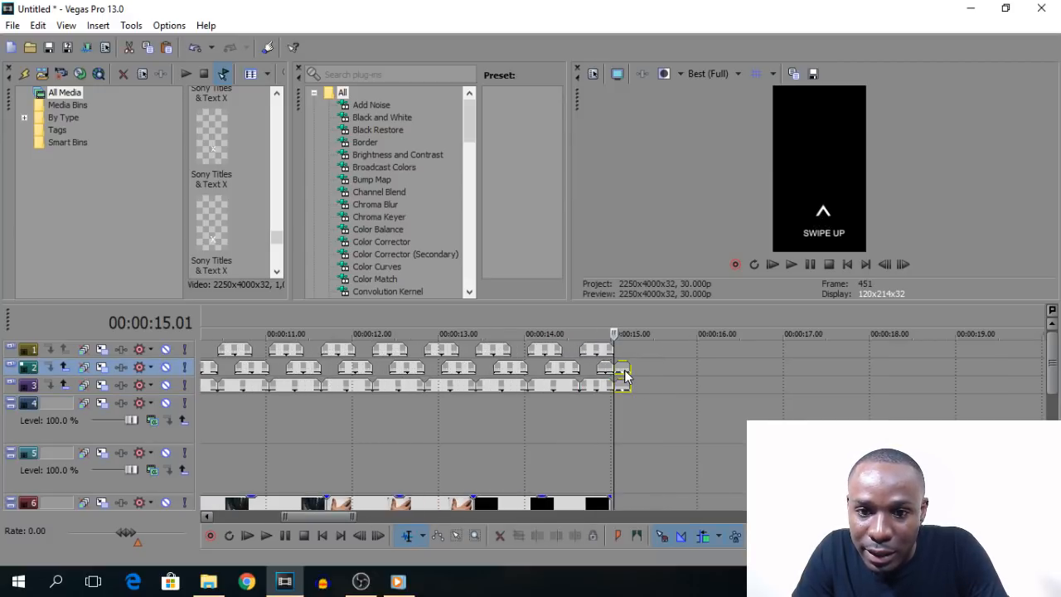
{"action": "left_click", "coordinate": [624, 368], "text": "ctrl"}
{"action": "left_click", "coordinate": [623, 383], "text": "ctrl"}
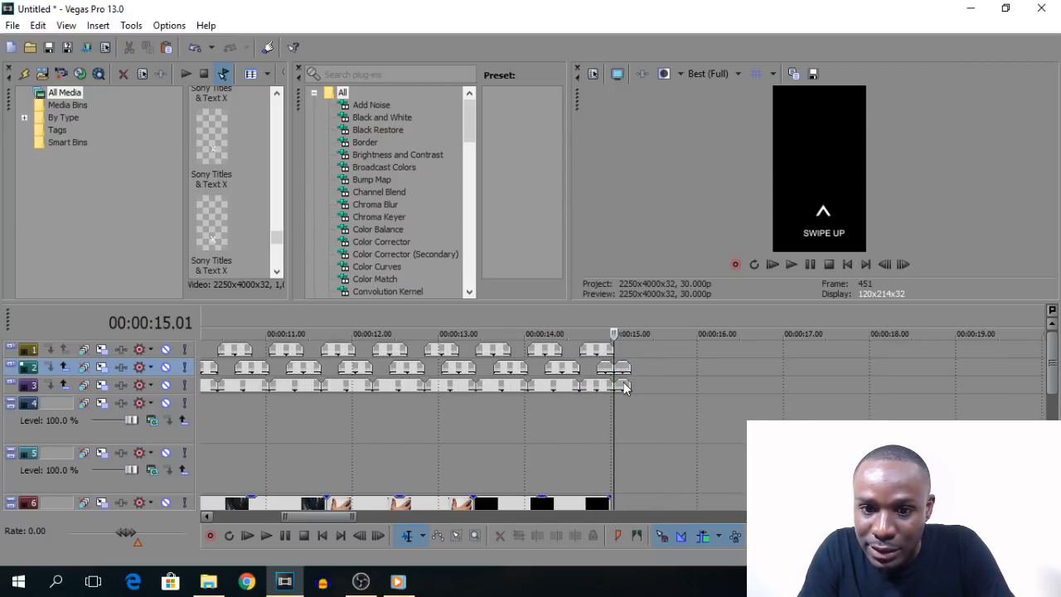
{"action": "left_click", "coordinate": [622, 383]}
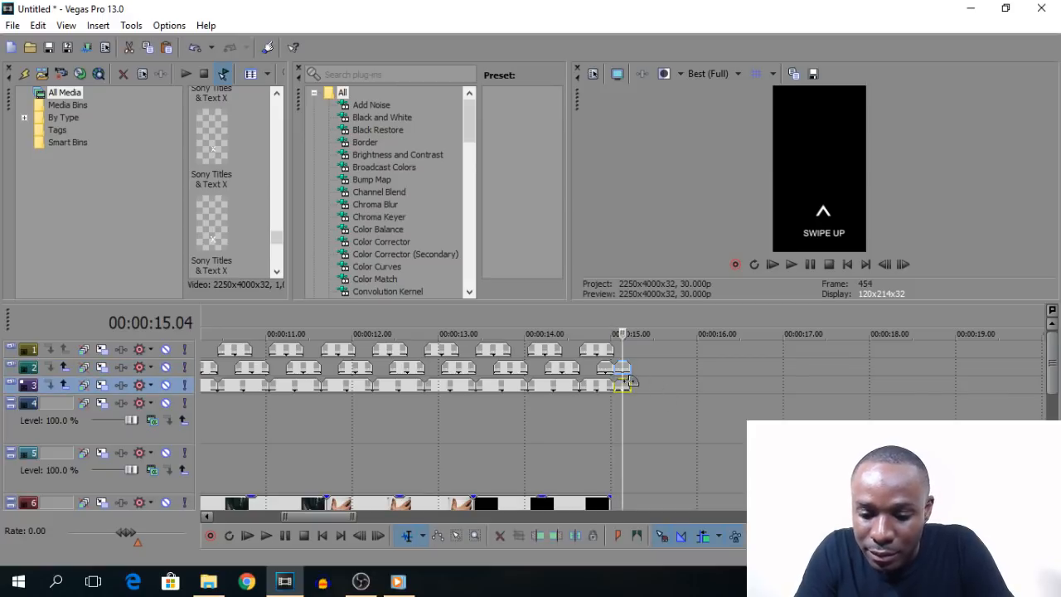
{"action": "key", "text": "Delete"}
- Reduce the heights of tracks 4, 5 and 6 to the same compact size as the top three tracks
{"action": "scroll", "coordinate": [625, 379], "scroll_direction": "down", "scroll_amount": 2}
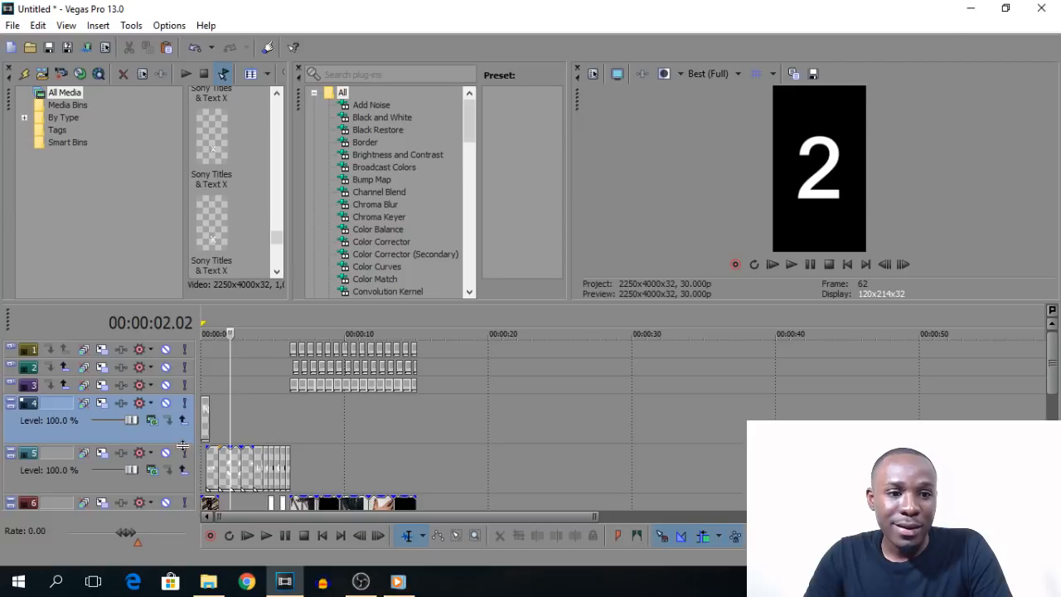
{"action": "left_click_drag", "start_coordinate": [184, 445], "coordinate": [182, 411]}
{"action": "left_click_drag", "start_coordinate": [176, 461], "coordinate": [179, 429]}
{"action": "left_click_drag", "start_coordinate": [180, 481], "coordinate": [179, 449]}
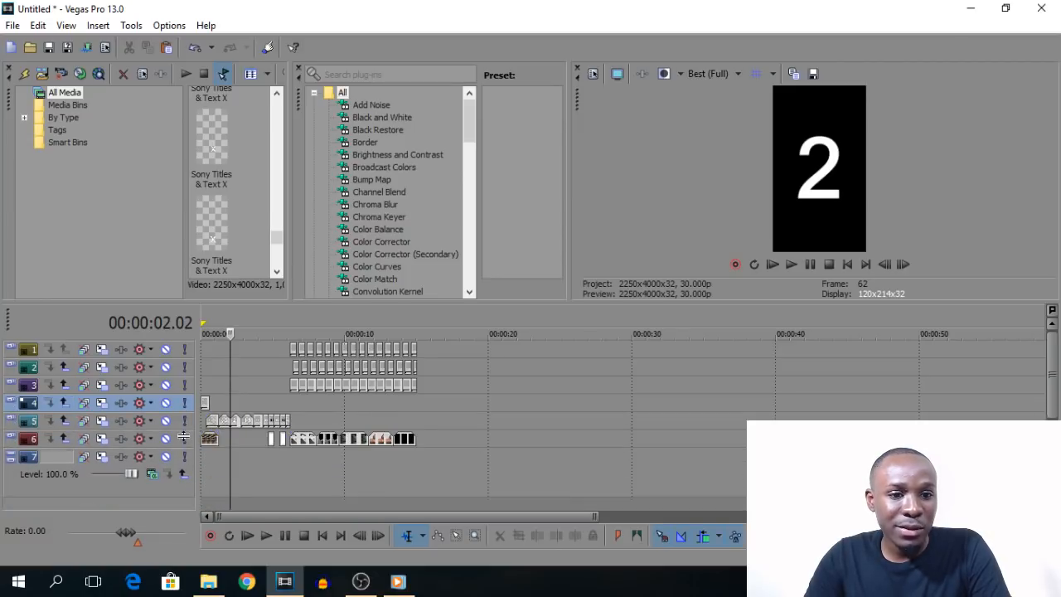
- Delete the empty video track 7 and insert a new audio track in its place
{"action": "right_click", "coordinate": [178, 489]}
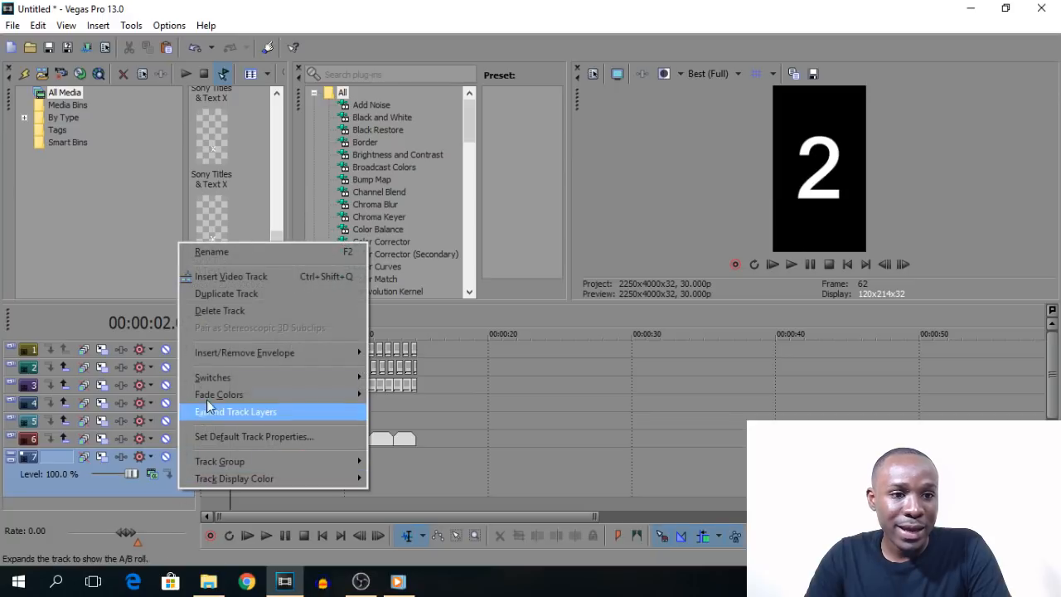
{"action": "left_click", "coordinate": [217, 313]}
{"action": "right_click", "coordinate": [189, 460]}
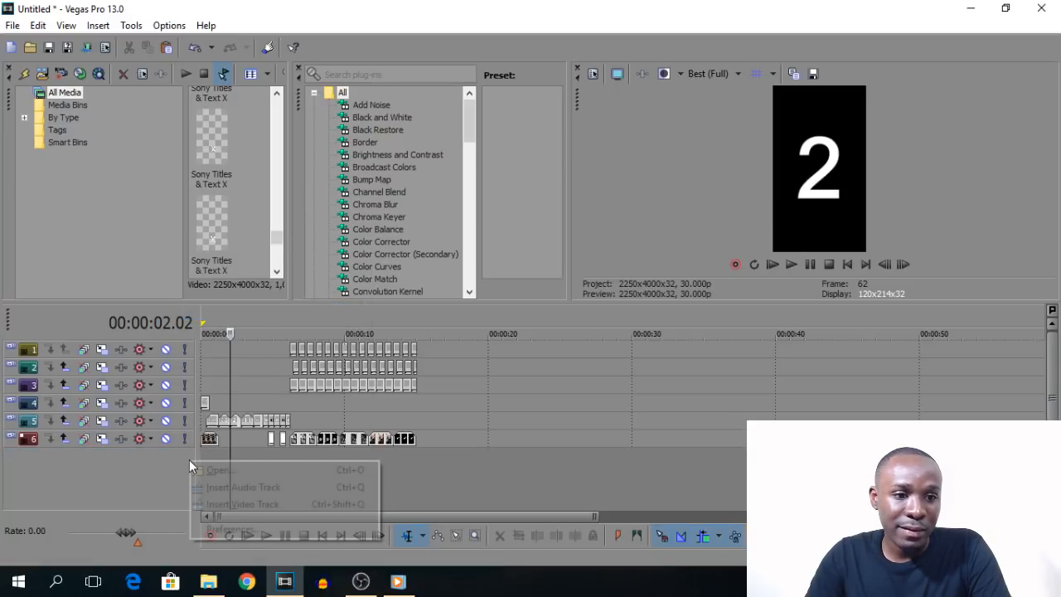
{"action": "left_click", "coordinate": [228, 488]}
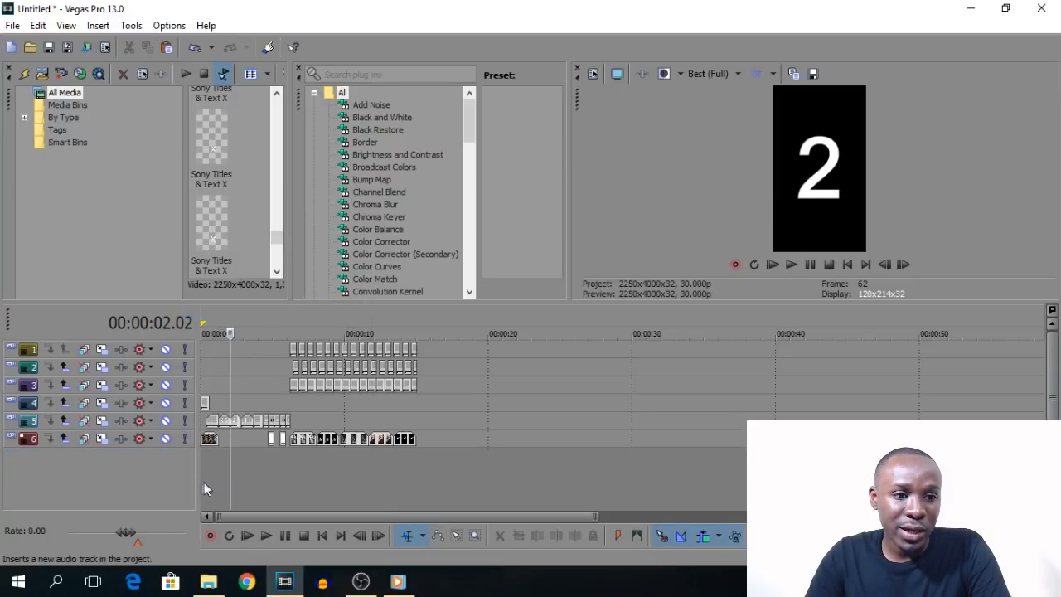
- Place the Summer Trend audio file from the Free Summer Trend Audio folder on audio track 7, starting at 00:00:00.00
{"action": "left_click", "coordinate": [203, 451]}
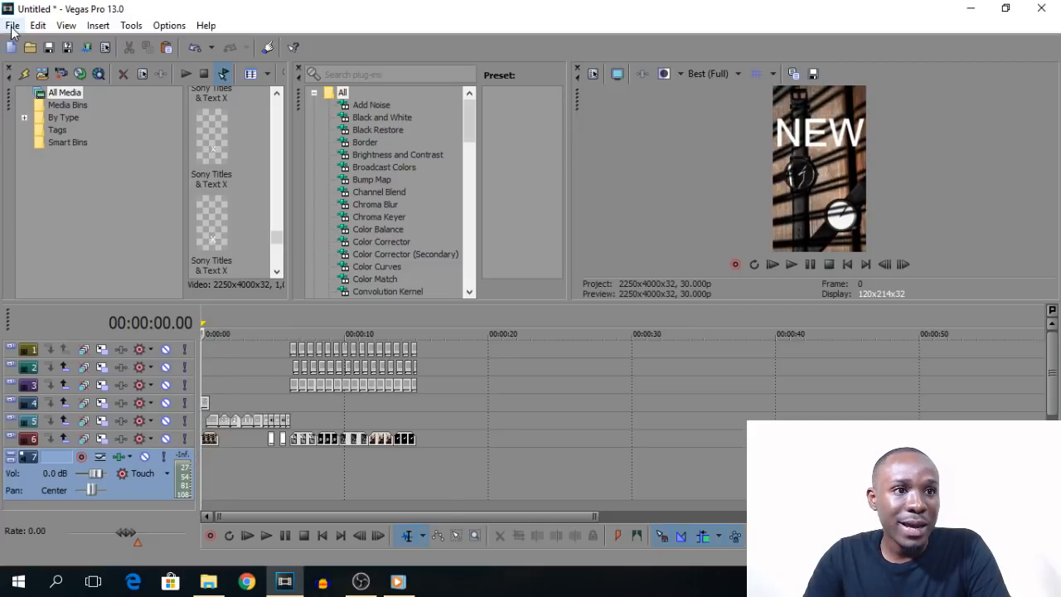
{"action": "left_click", "coordinate": [12, 25]}
{"action": "left_click", "coordinate": [25, 66]}
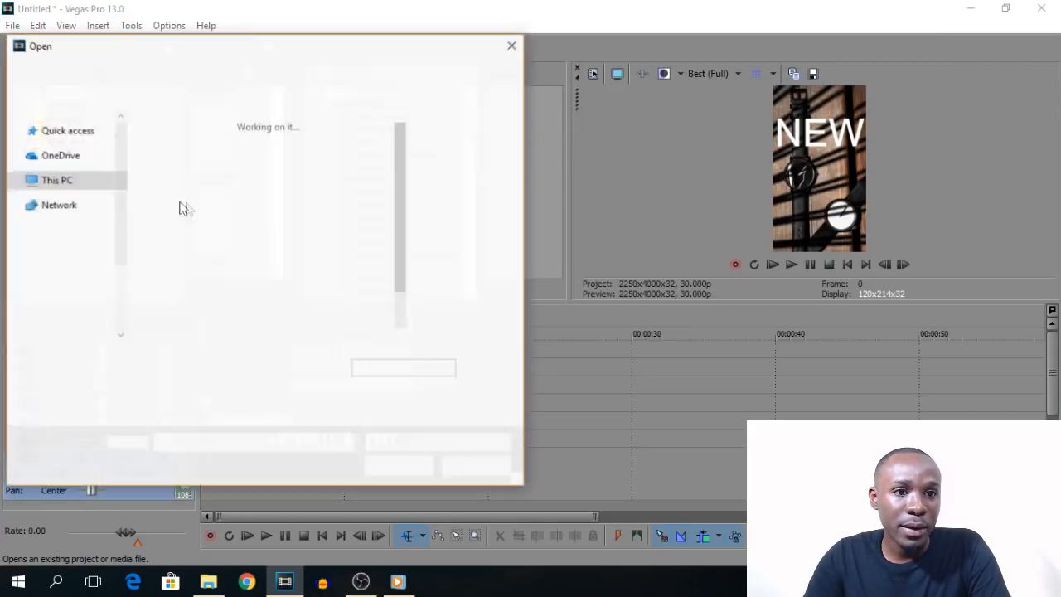
{"action": "scroll", "coordinate": [114, 217], "scroll_direction": "up", "scroll_amount": 5}
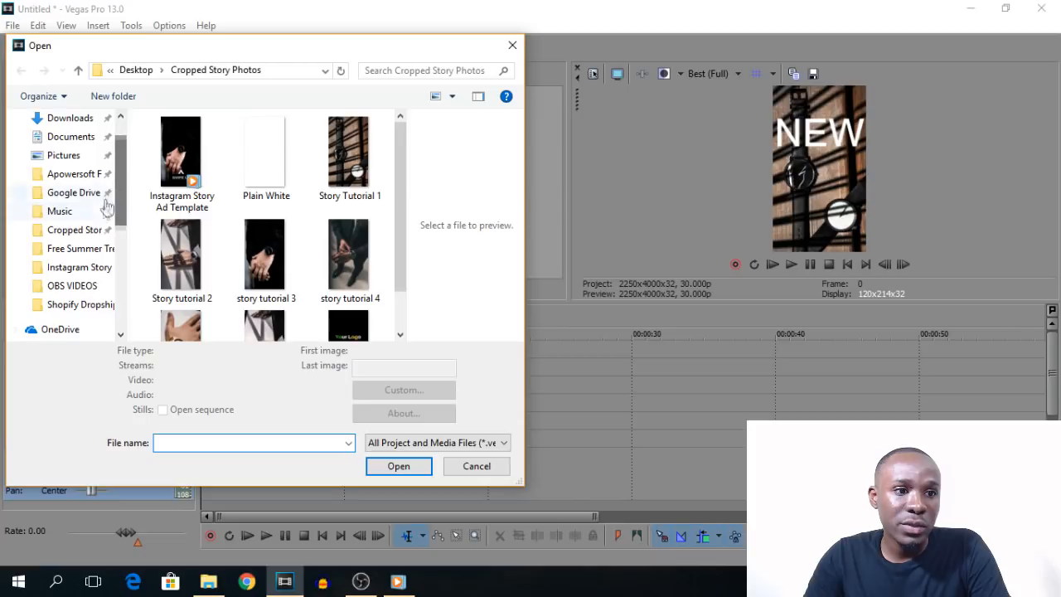
{"action": "left_click", "coordinate": [69, 247]}
{"action": "left_click_drag", "start_coordinate": [401, 197], "coordinate": [395, 273]}
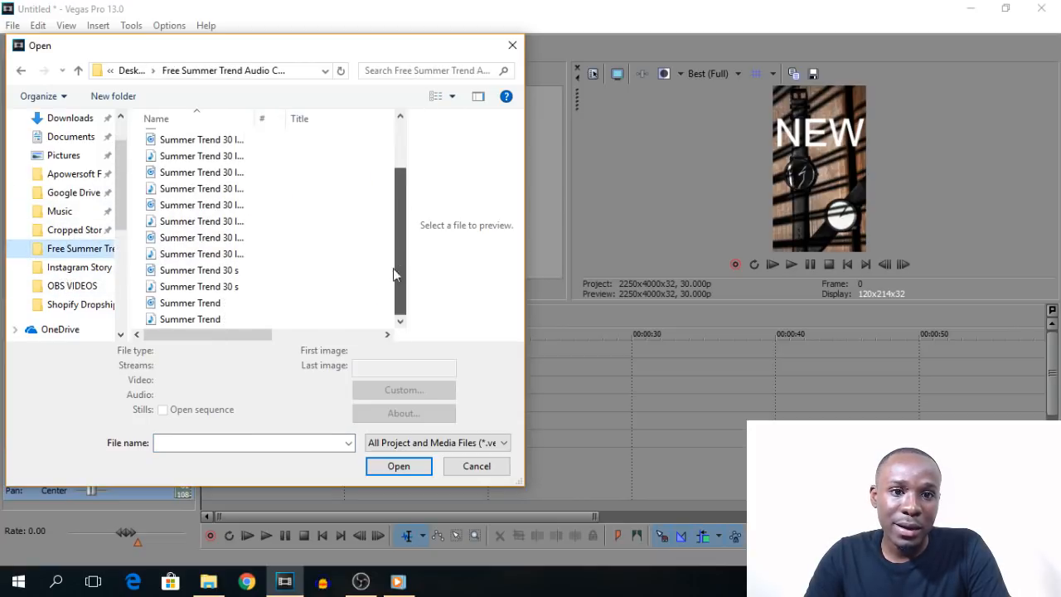
{"action": "left_click", "coordinate": [212, 320]}
{"action": "double_click", "coordinate": [229, 323]}
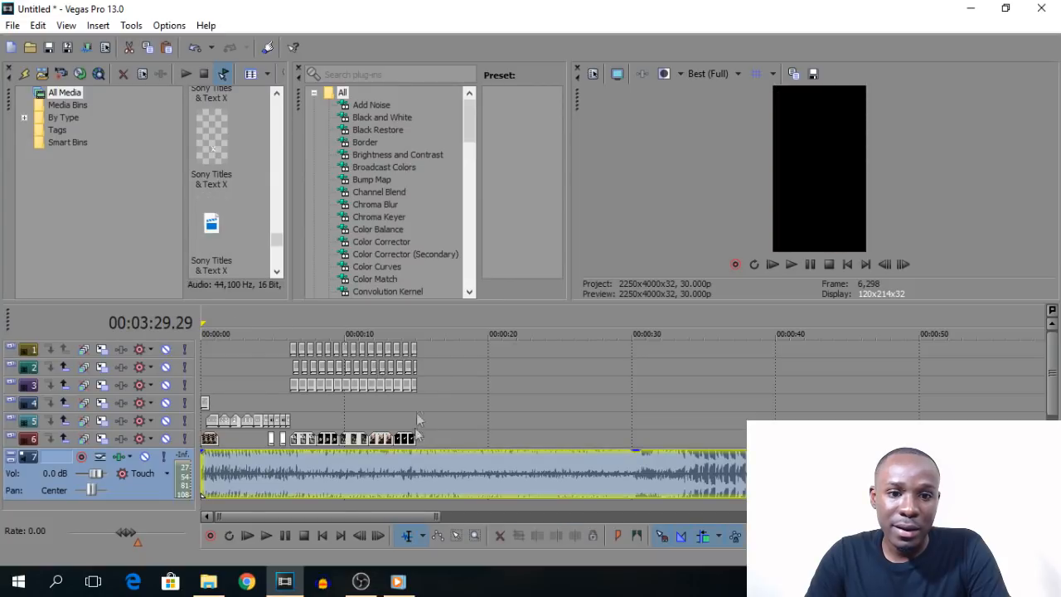
- Split the arrow and SWIPE UP events on tracks 1, 2 and 3 at 00:00:15.00 and delete the parts past it
{"action": "left_click", "coordinate": [417, 465]}
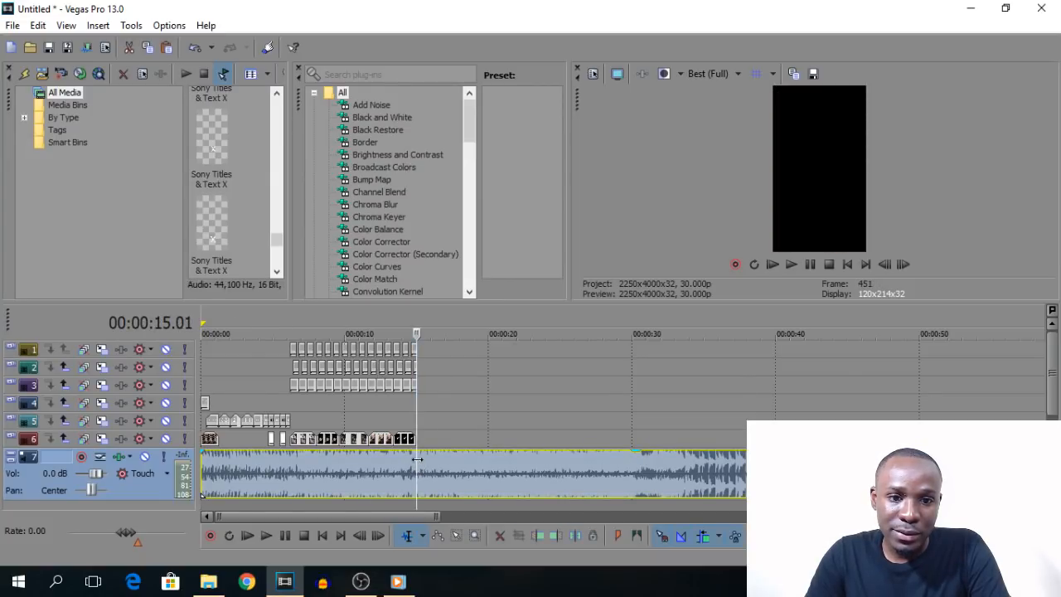
{"action": "scroll", "coordinate": [537, 472], "scroll_direction": "up", "scroll_amount": 4}
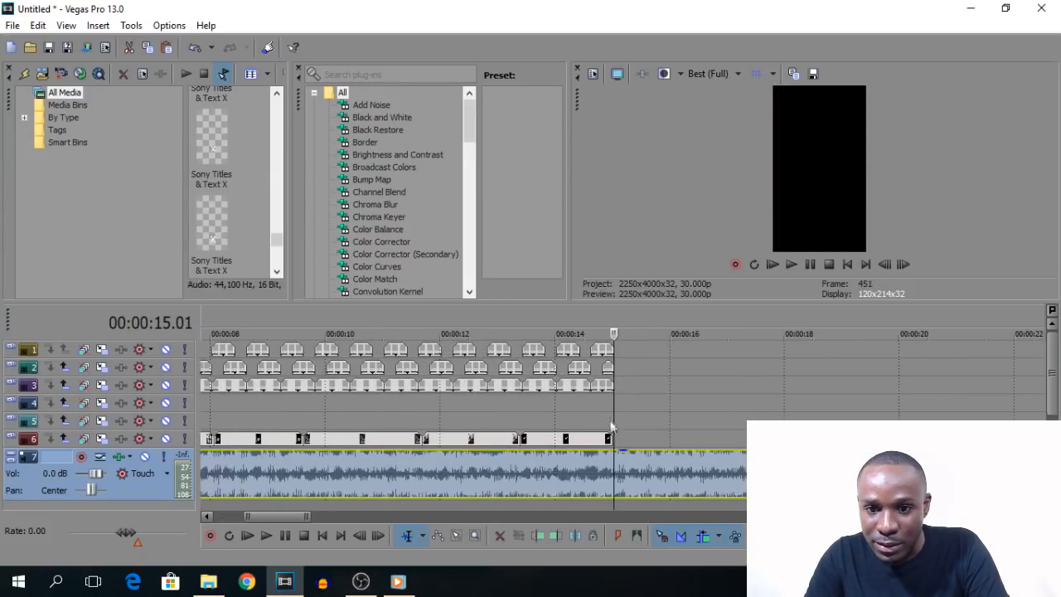
{"action": "scroll", "coordinate": [655, 439], "scroll_direction": "up", "scroll_amount": 5}
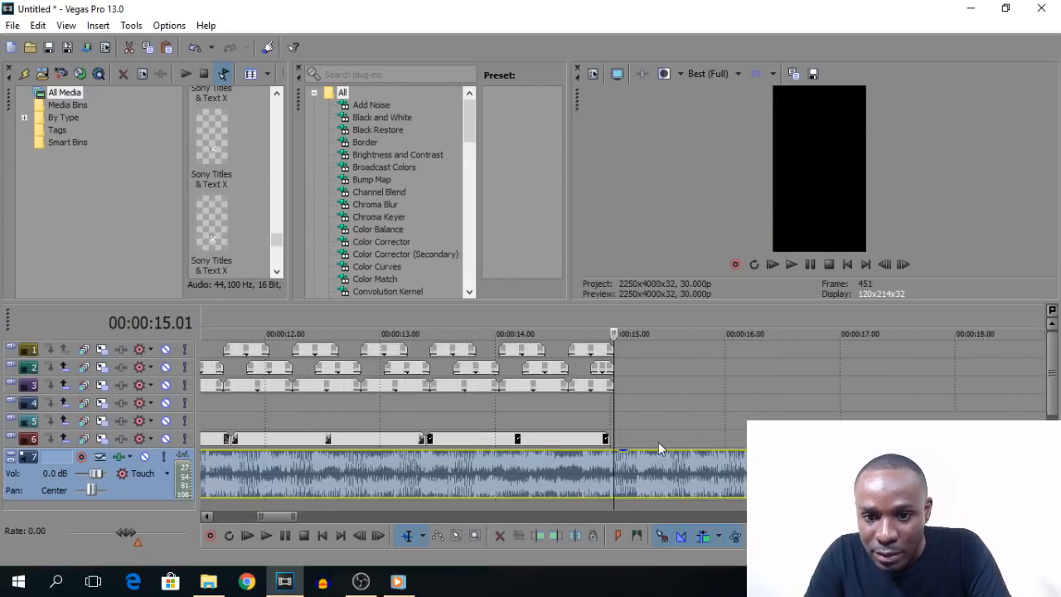
{"action": "left_click", "coordinate": [581, 349]}
{"action": "scroll", "coordinate": [581, 350], "scroll_direction": "up", "scroll_amount": 2}
{"action": "key", "text": "s"}
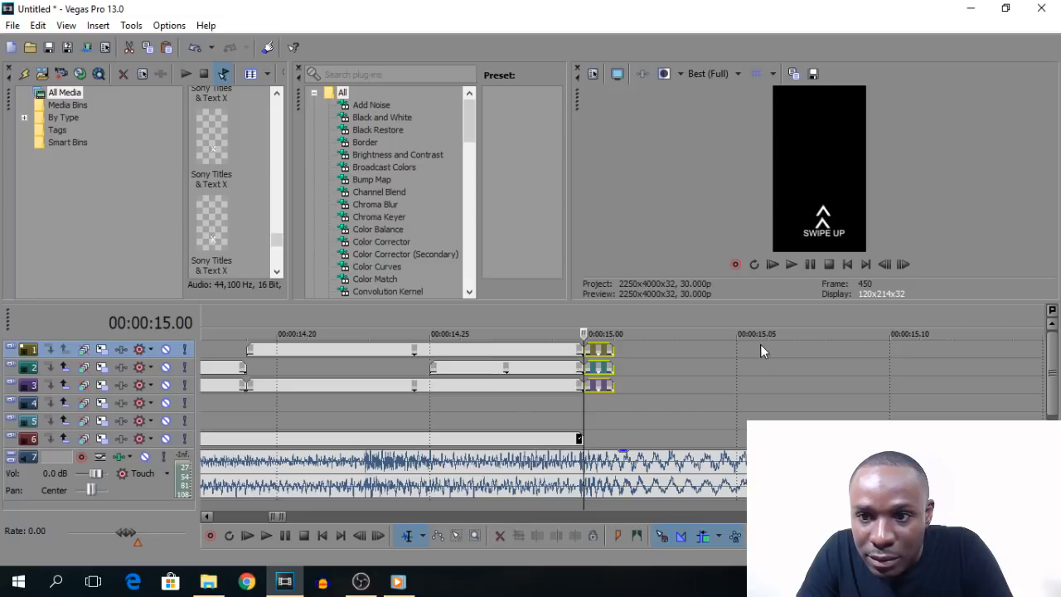
{"action": "key", "text": "Delete"}
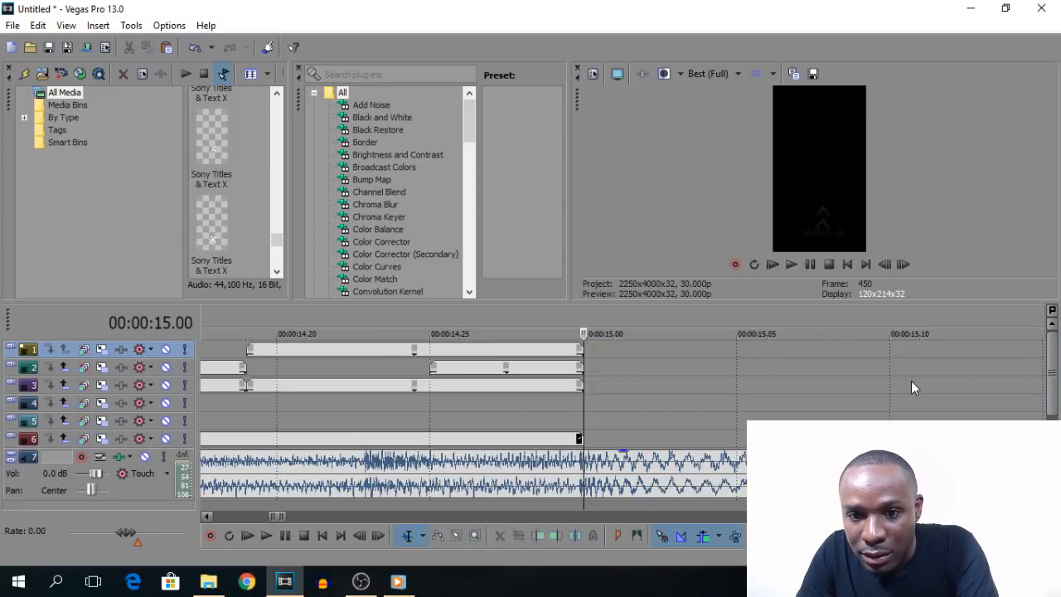
- Split the music event on track 7 at 00:00:15.00 and delete the part past it
{"action": "left_click", "coordinate": [582, 467]}
{"action": "key", "text": "s"}
{"action": "left_click", "coordinate": [610, 460]}
{"action": "key", "text": "Delete"}
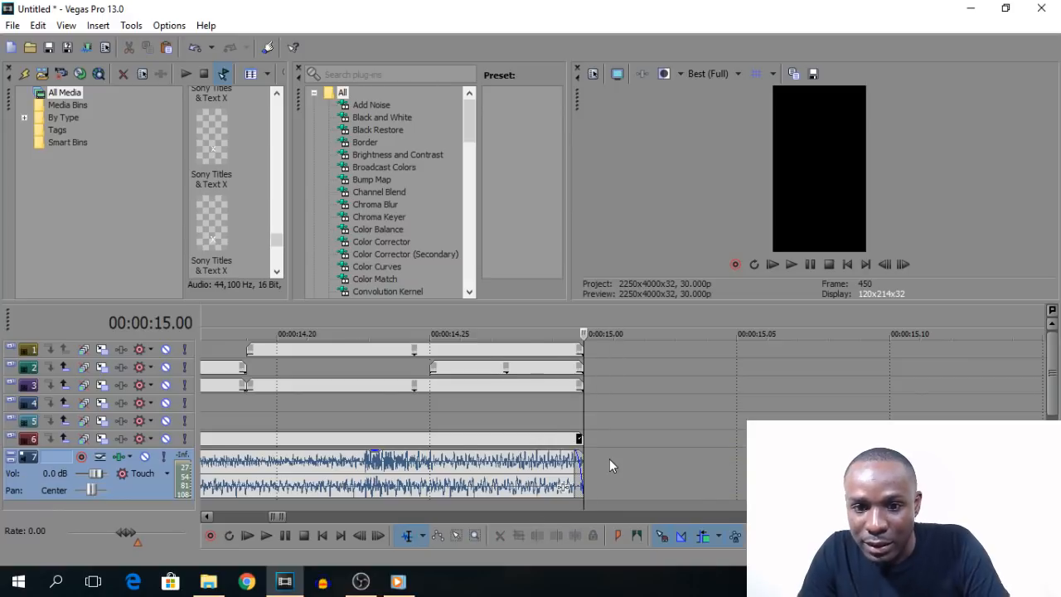
- Add a fade-in and a fade-out, each a little over 4 seconds long, to the music event on track 7
{"action": "scroll", "coordinate": [609, 458], "scroll_direction": "down", "scroll_amount": 10}
{"action": "left_click_drag", "start_coordinate": [197, 453], "coordinate": [291, 477]}
{"action": "left_click_drag", "start_coordinate": [517, 461], "coordinate": [424, 464]}
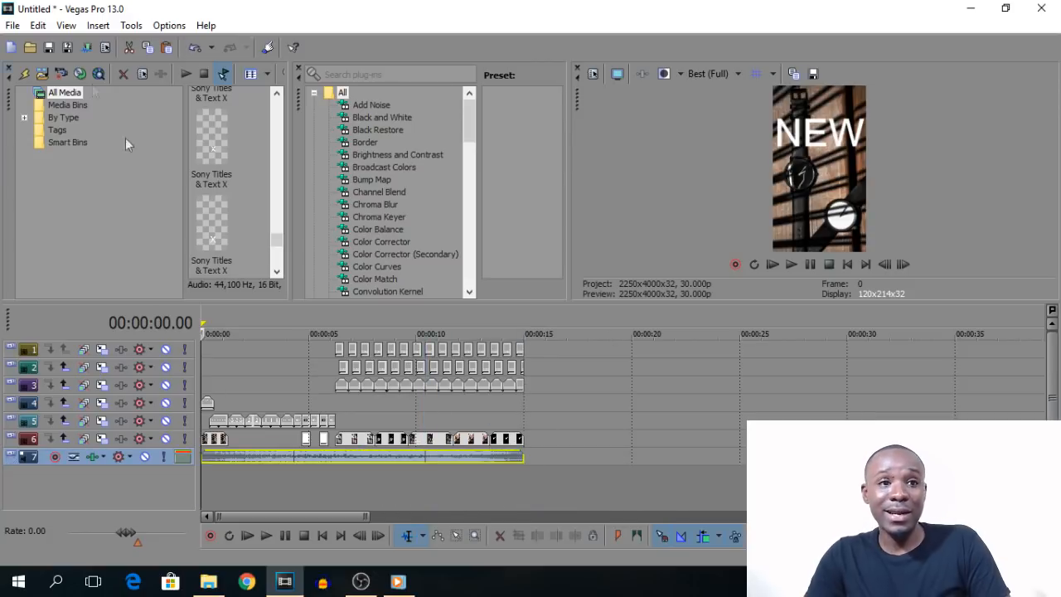
- Start rendering the project to a file and select the MainConcept AVC/AAC template Instagram 1296x2304
{"action": "left_click", "coordinate": [12, 25]}
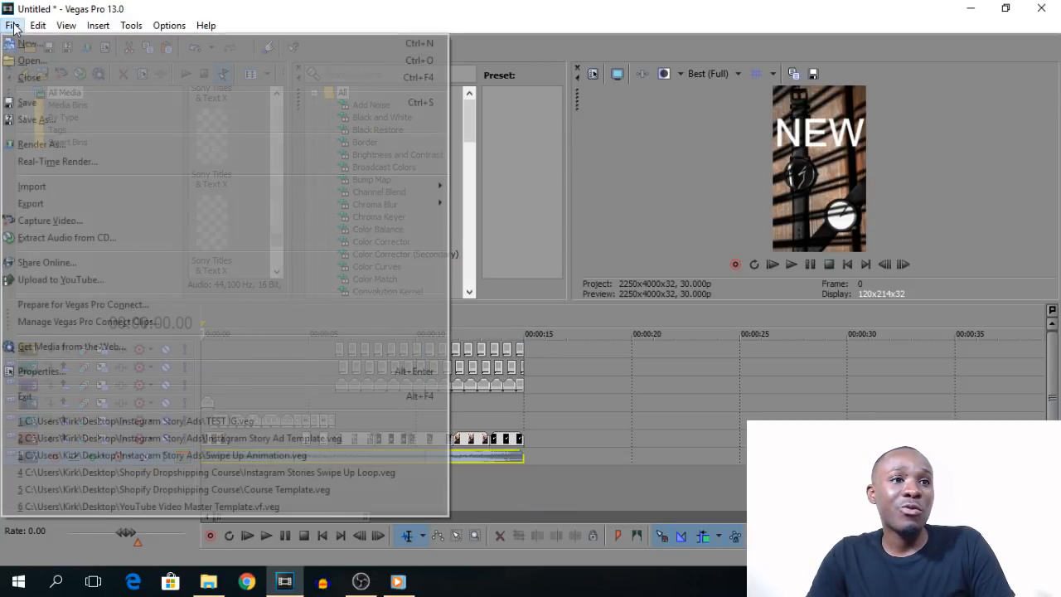
{"action": "left_click", "coordinate": [42, 145]}
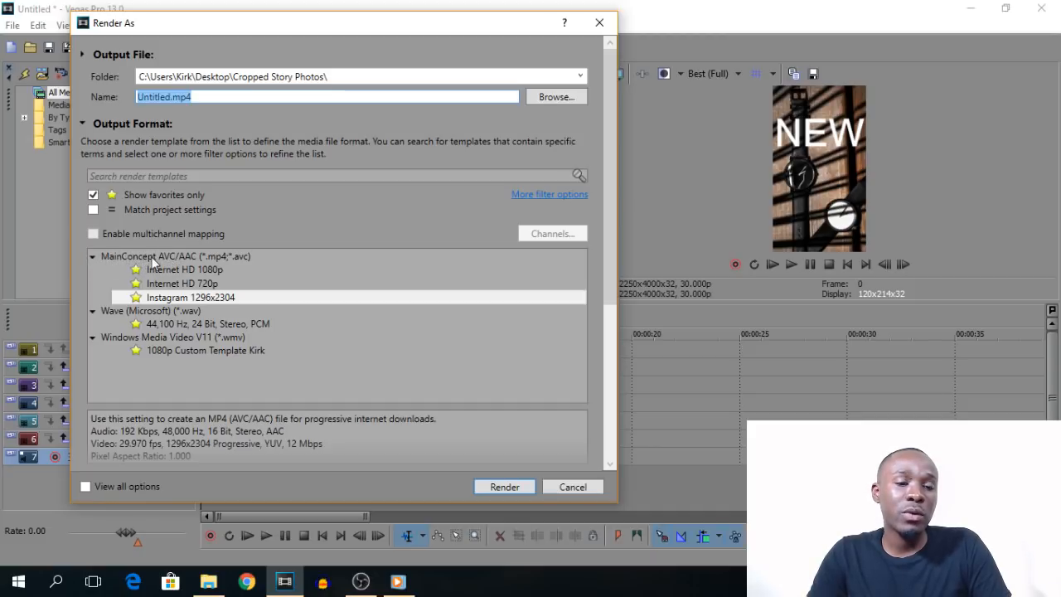
{"action": "left_click", "coordinate": [174, 297]}
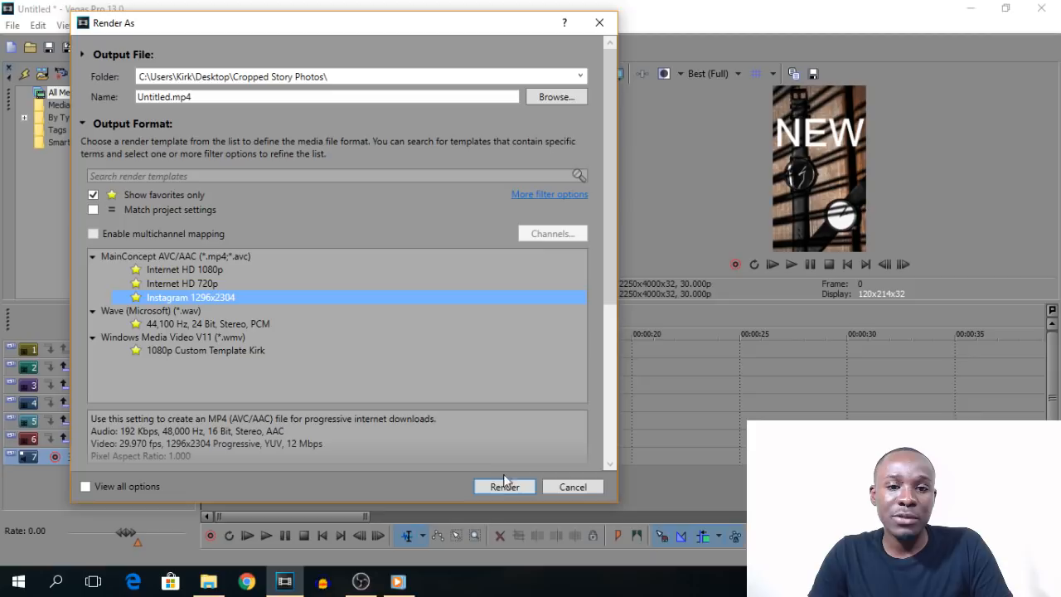
- Review the Instagram template's custom video settings, accept them unchanged and render the project to Untitled.mp4
{"action": "left_click_drag", "start_coordinate": [611, 254], "coordinate": [609, 389]}
{"action": "left_click", "coordinate": [126, 273]}
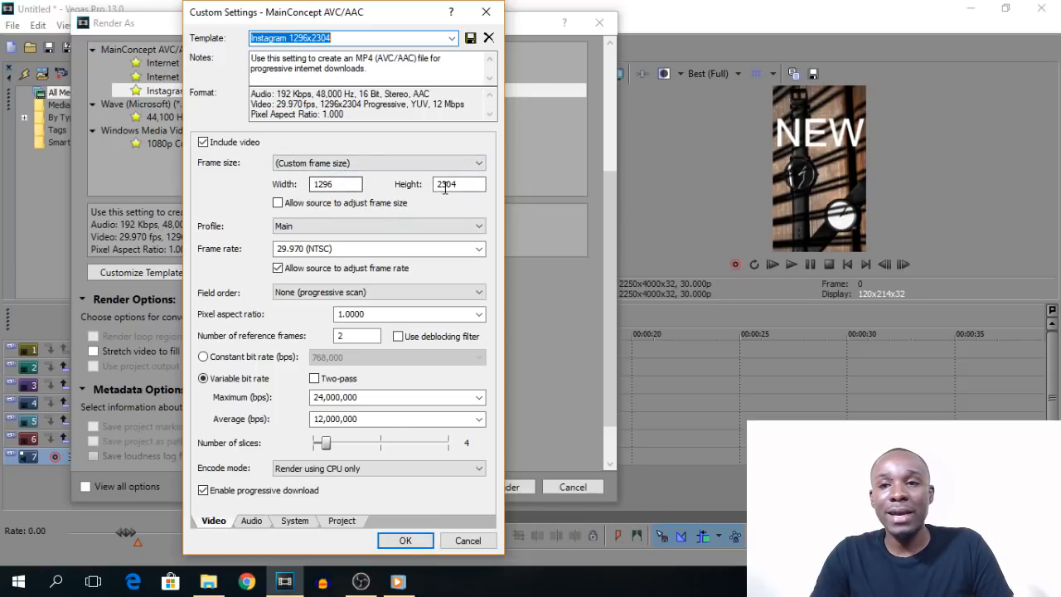
{"action": "left_click", "coordinate": [406, 539]}
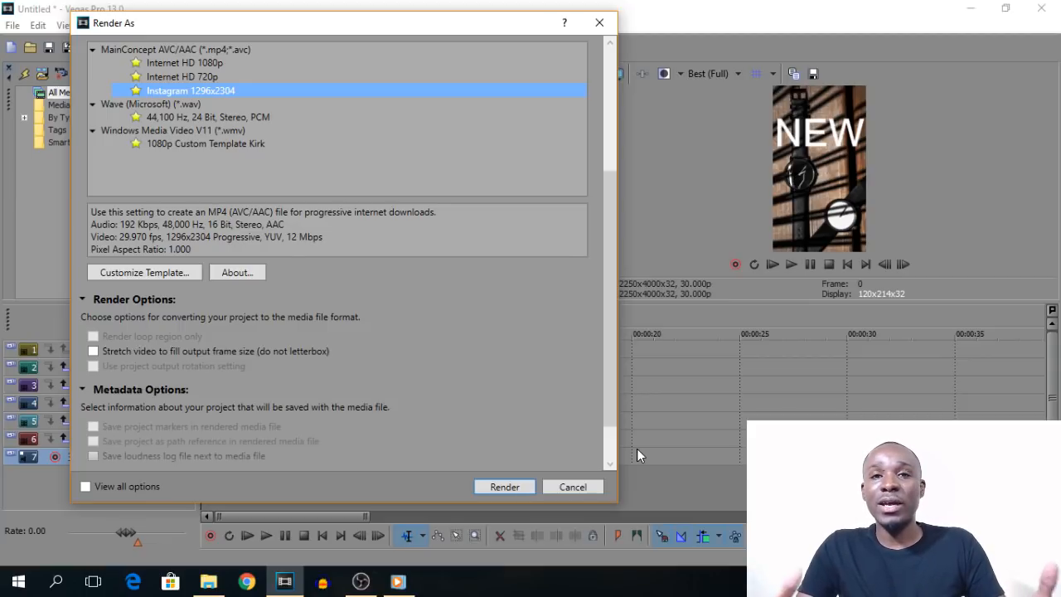
{"action": "left_click", "coordinate": [507, 487]}
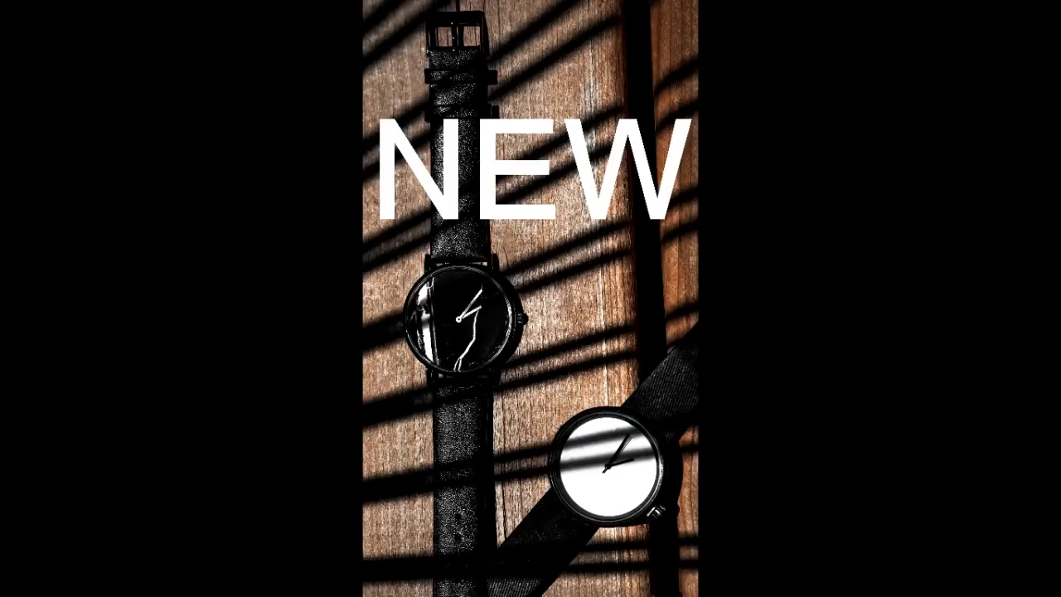